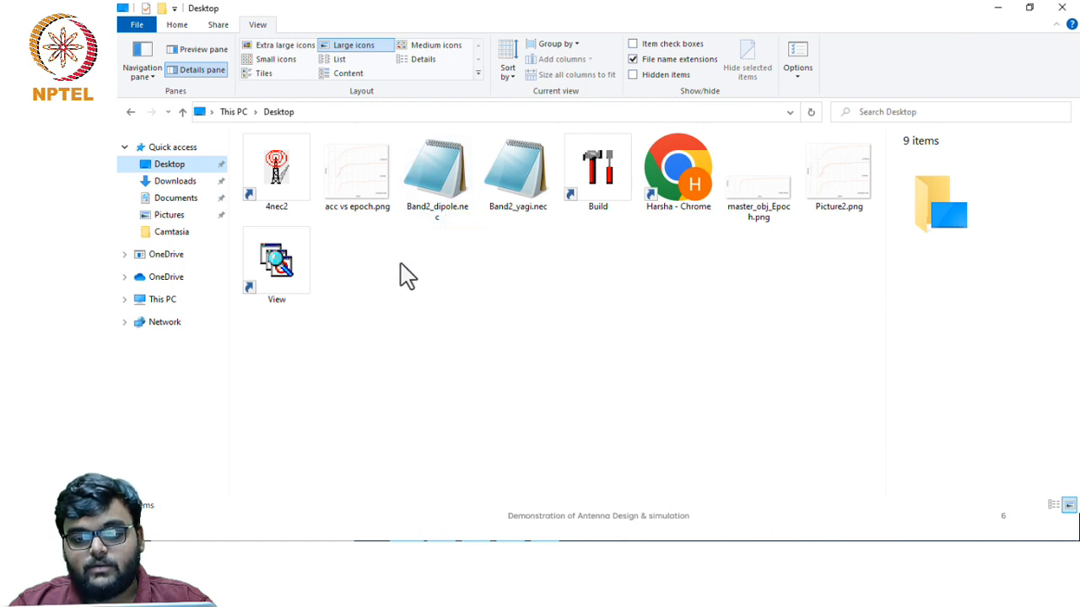
right_click(397, 380)
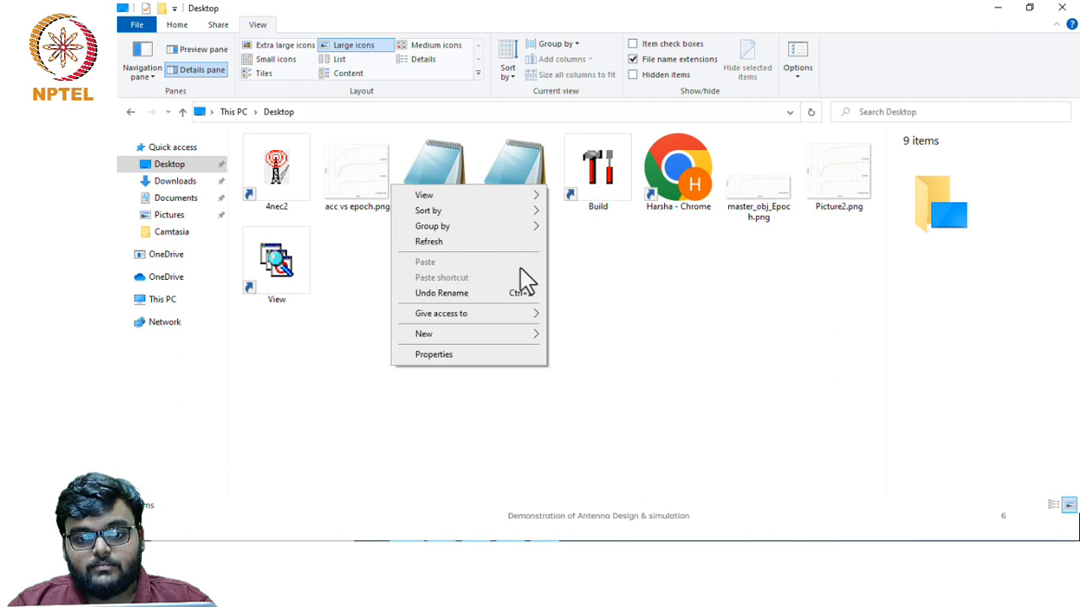
left_click(403, 292)
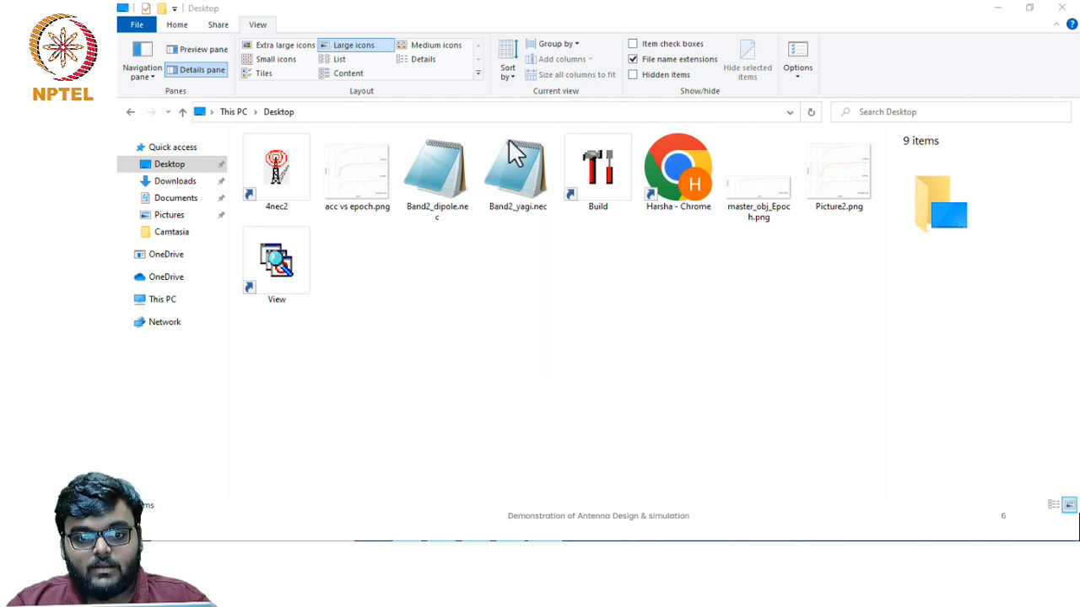
left_click(453, 257)
Create a new text document on the Desktop
right_click(453, 257)
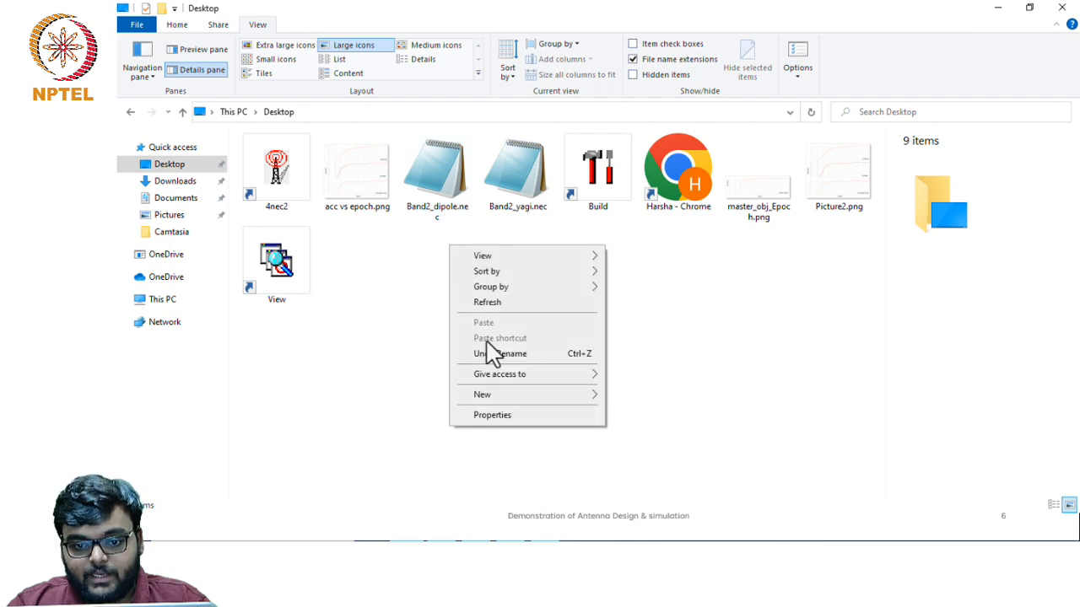
mouse_move(524, 398)
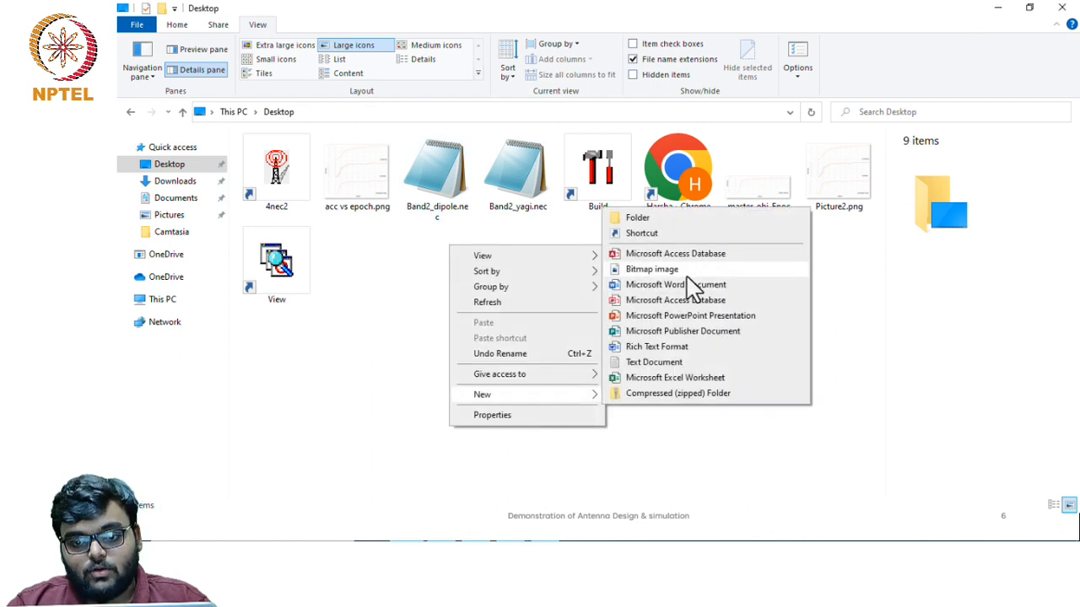
left_click(635, 364)
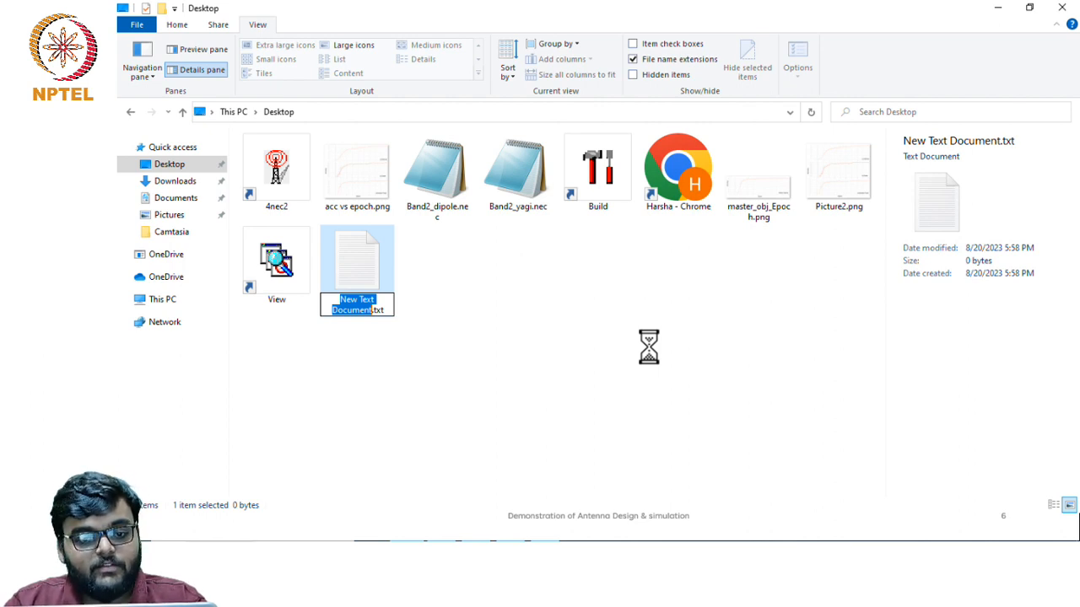
Name the new text document Dipole187.nec, replacing its txt extension and accepting the extension change
type("Dipole")
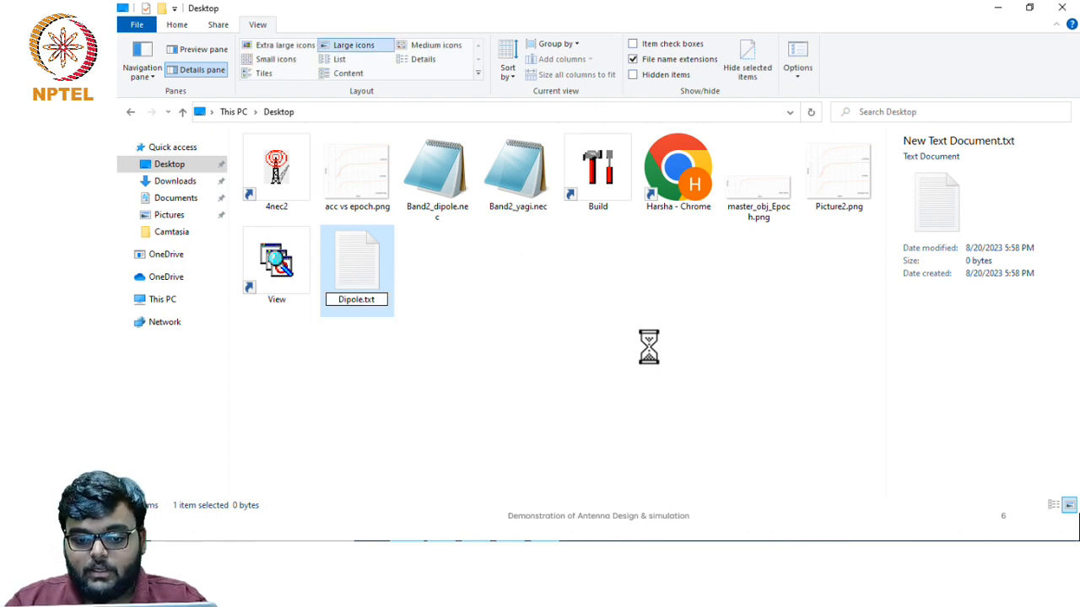
type("187")
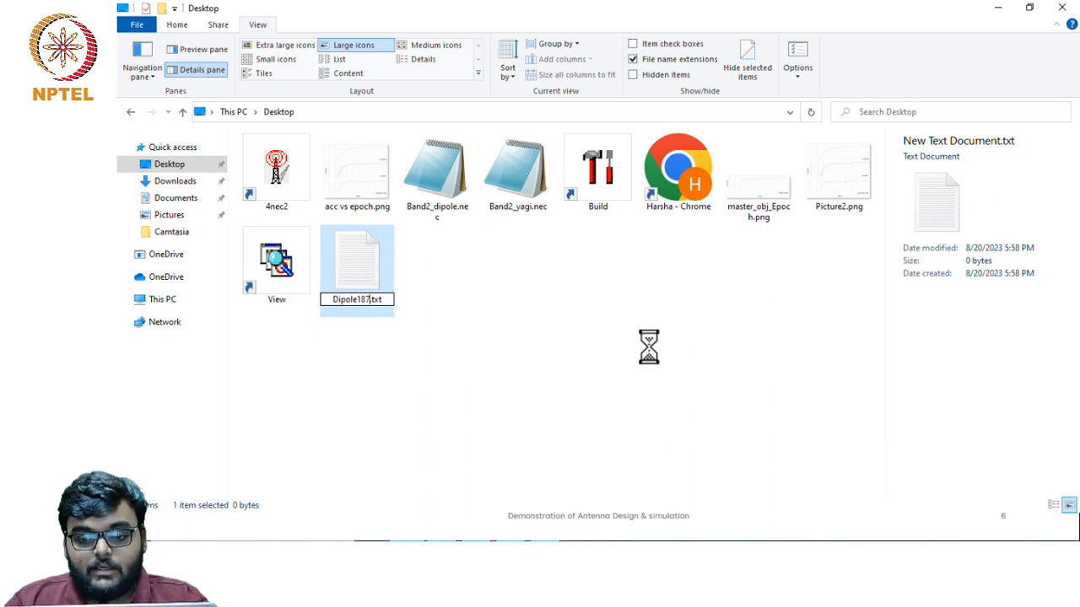
key("Right")
key("Right")
key("Right")
key("Right")
key("BackSpace")
key("BackSpace")
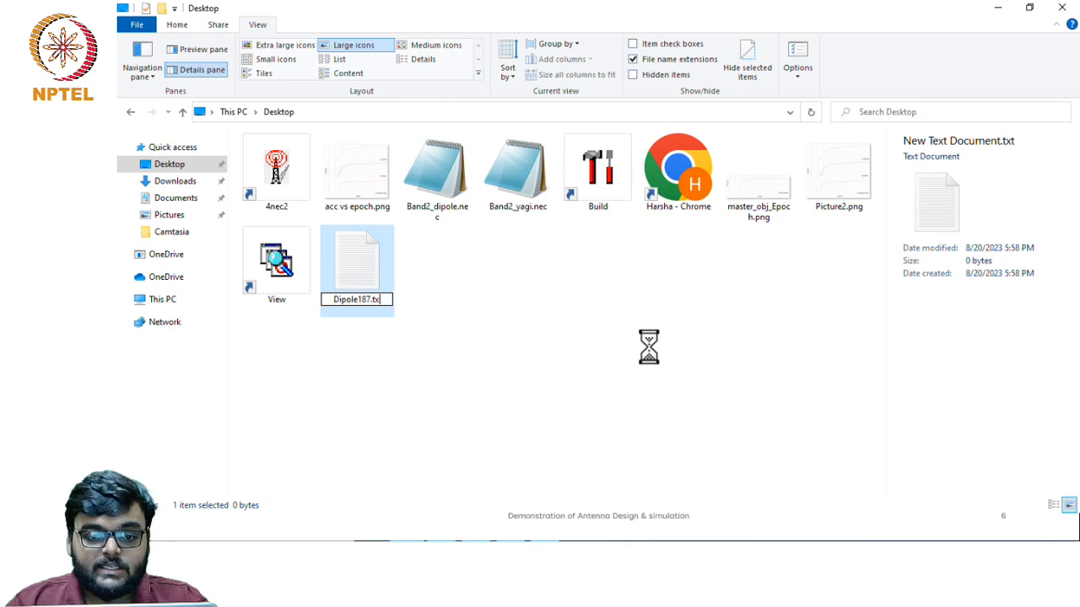
key("BackSpace")
type("nec")
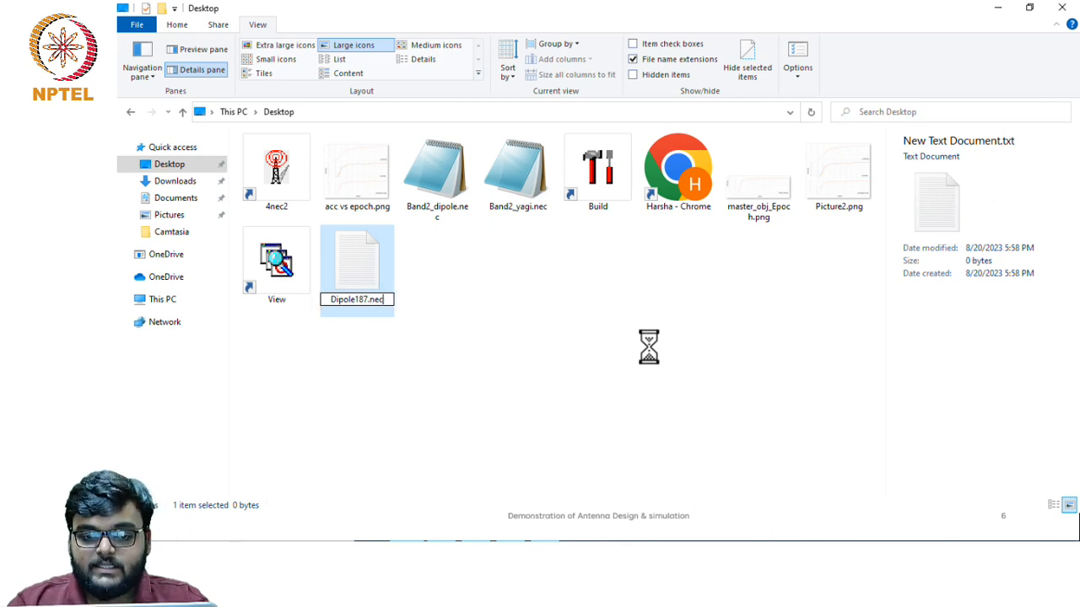
key("Return")
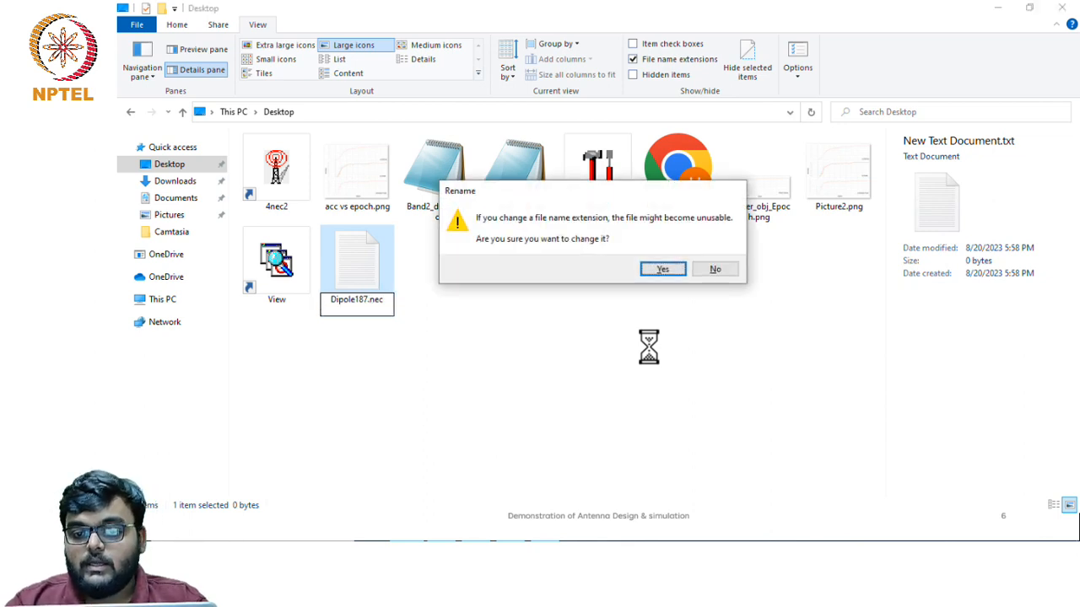
key("Return")
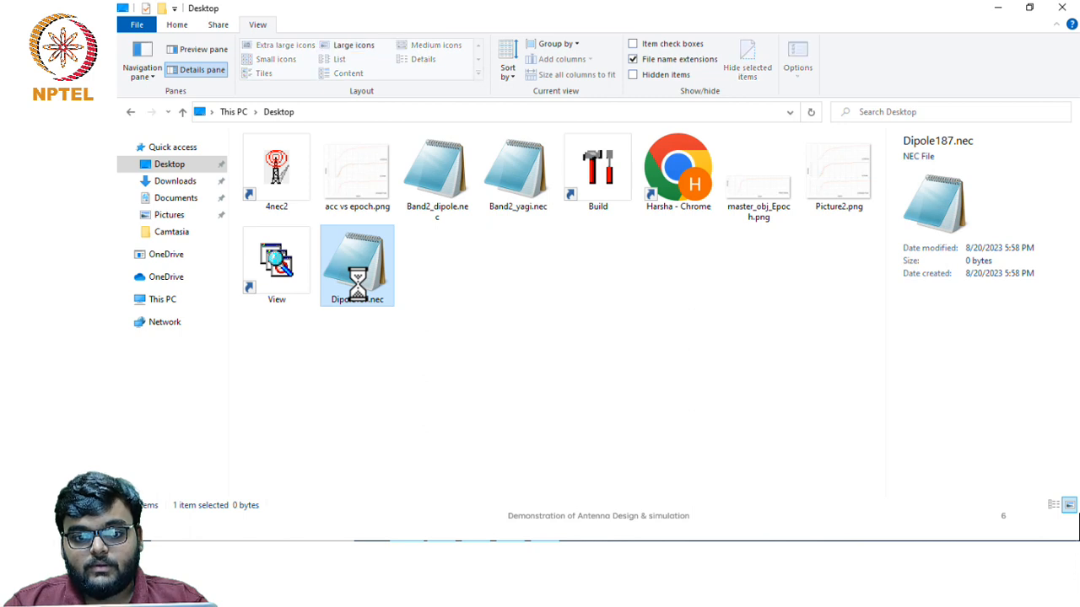
Open Dipole187.nec in Notepad, keeping Notepad as the app that always opens .nec files
right_click(358, 287)
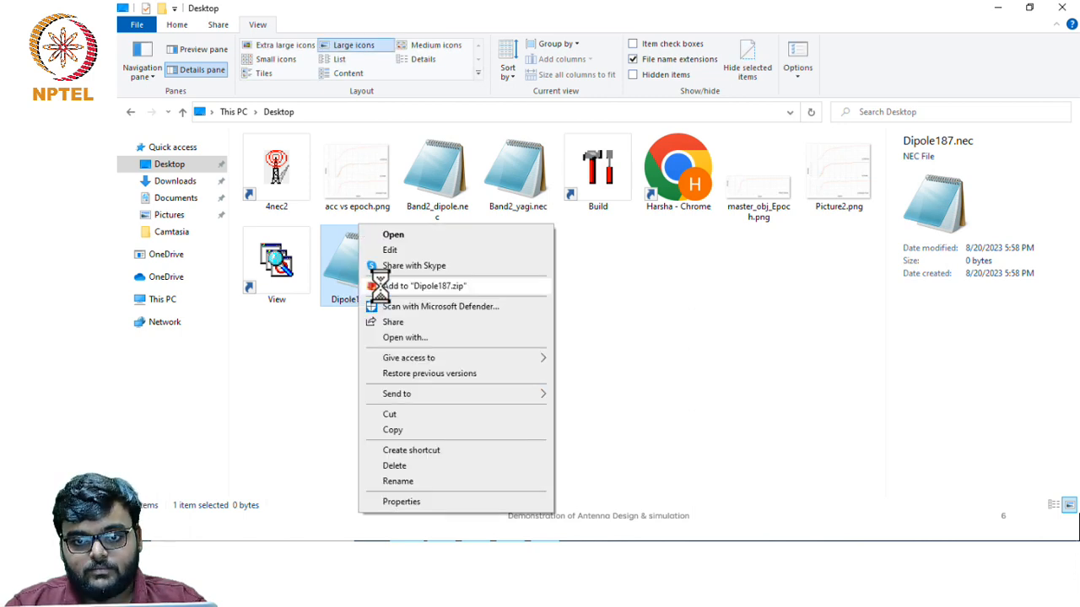
left_click(470, 339)
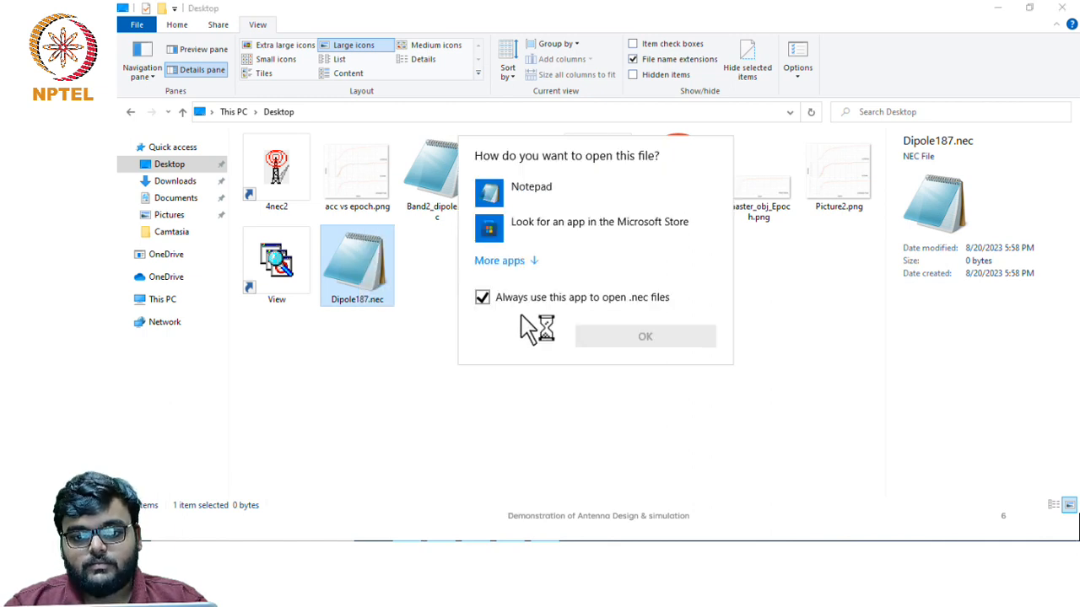
left_click(541, 196)
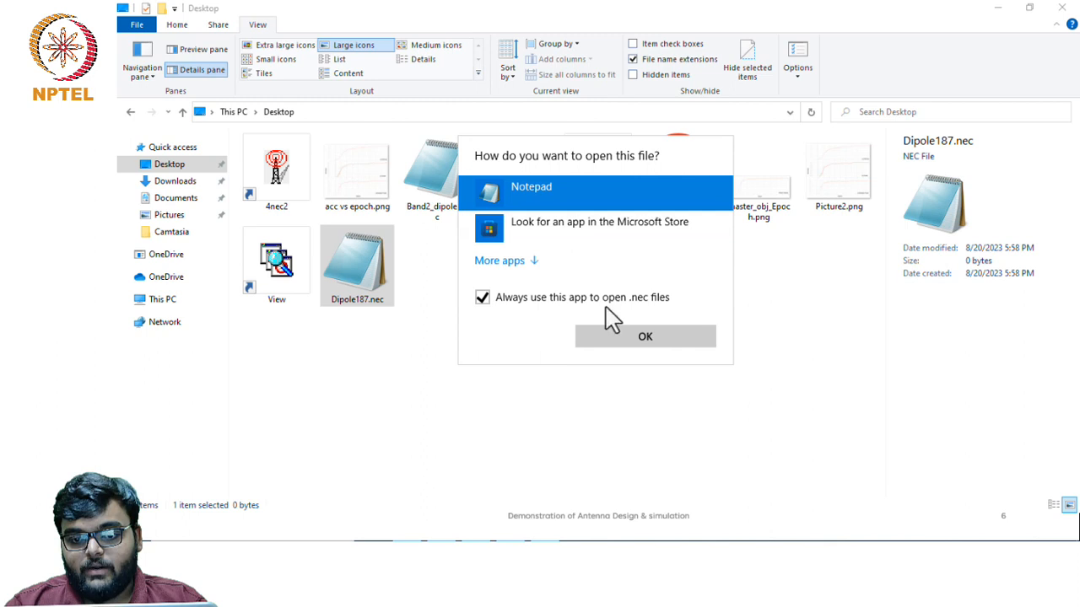
left_click(639, 348)
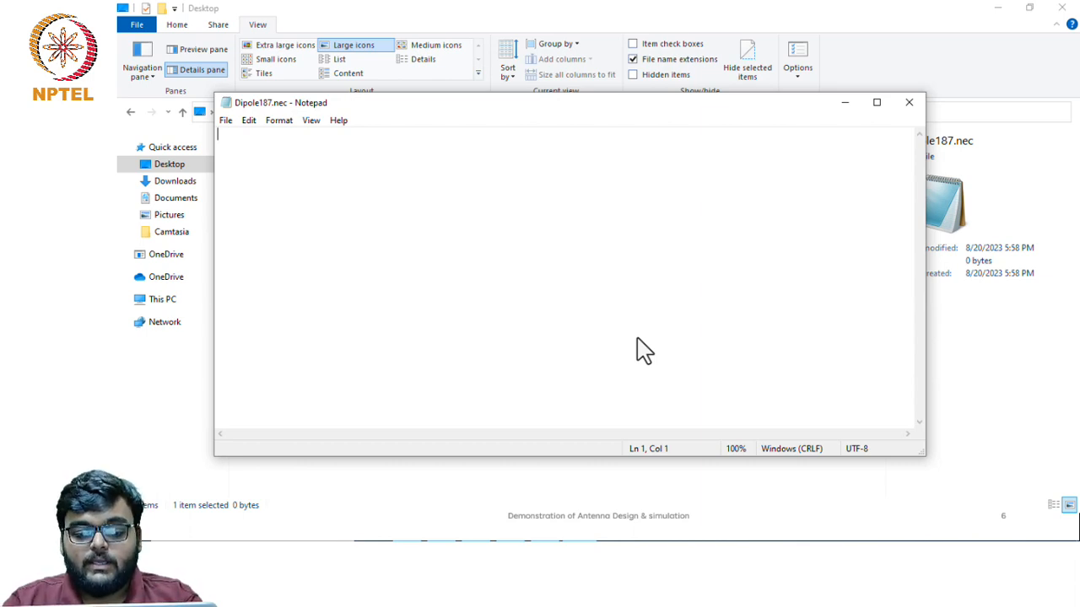
Write the comment line "CM Dipole at 187.5 MHz" as the first line of the file
type("CM")
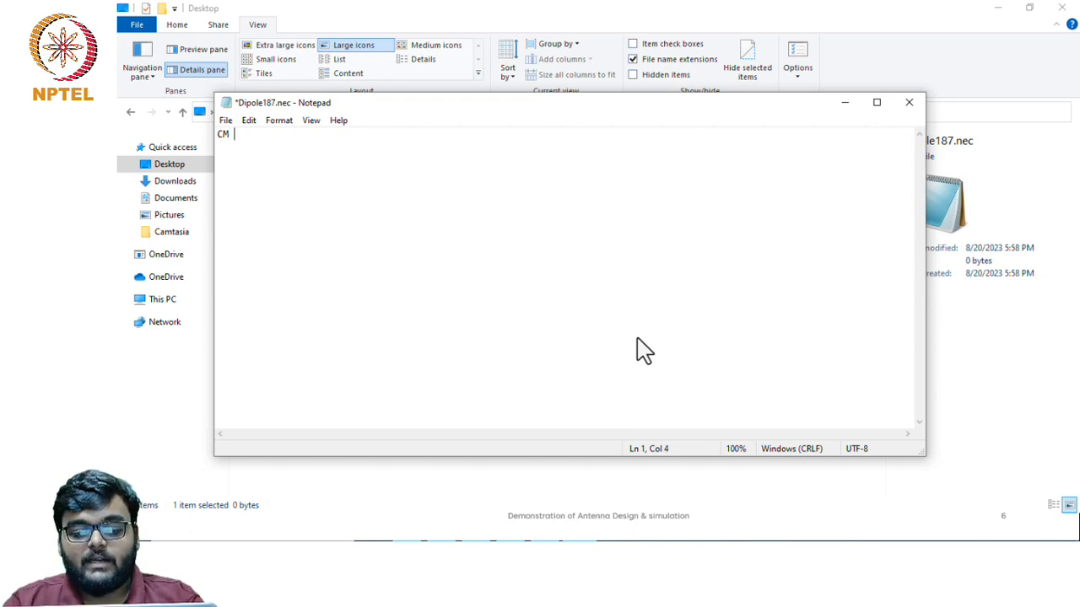
type(" Dipole ")
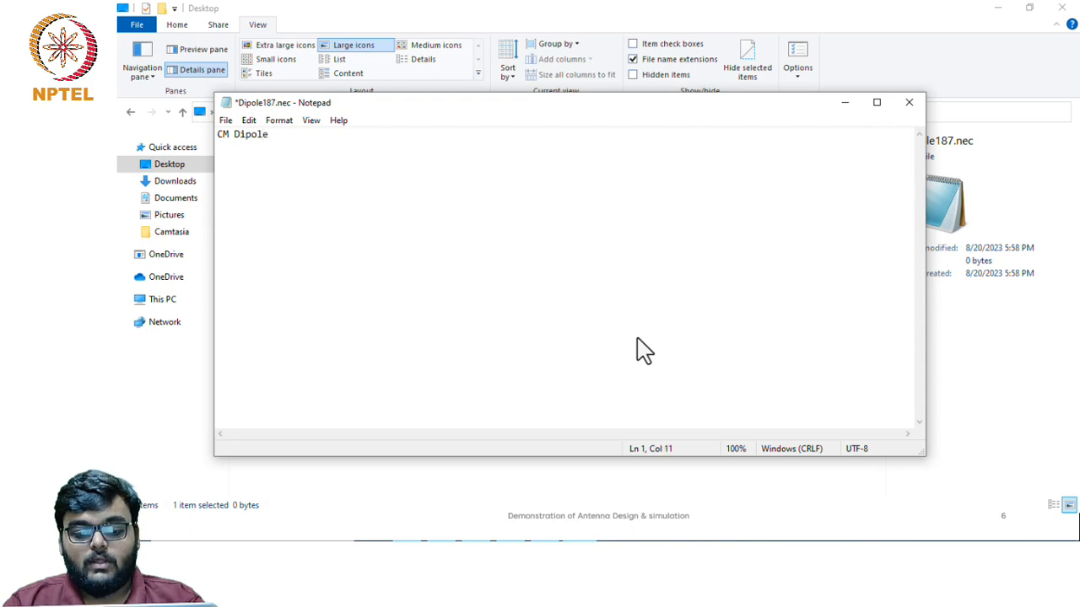
type("at 18")
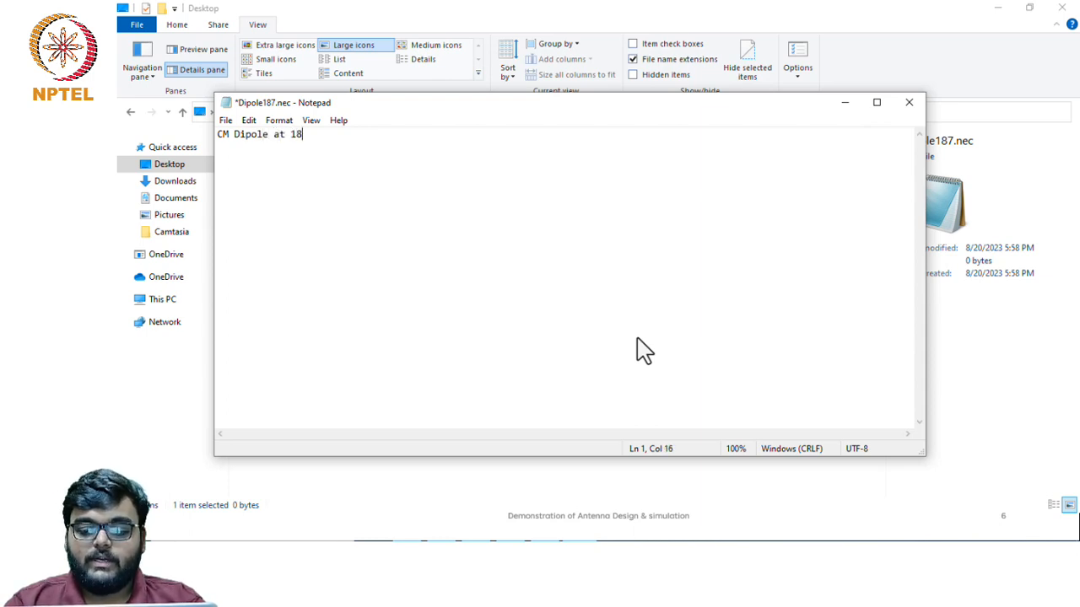
type("7.5")
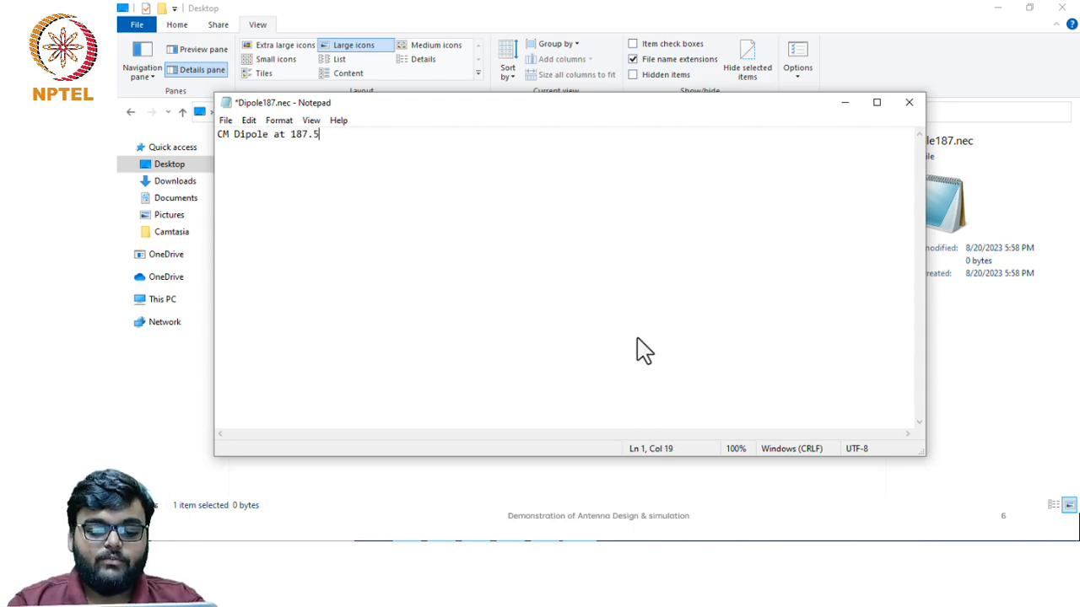
type(" M")
key("BackSpace")
type("MHz")
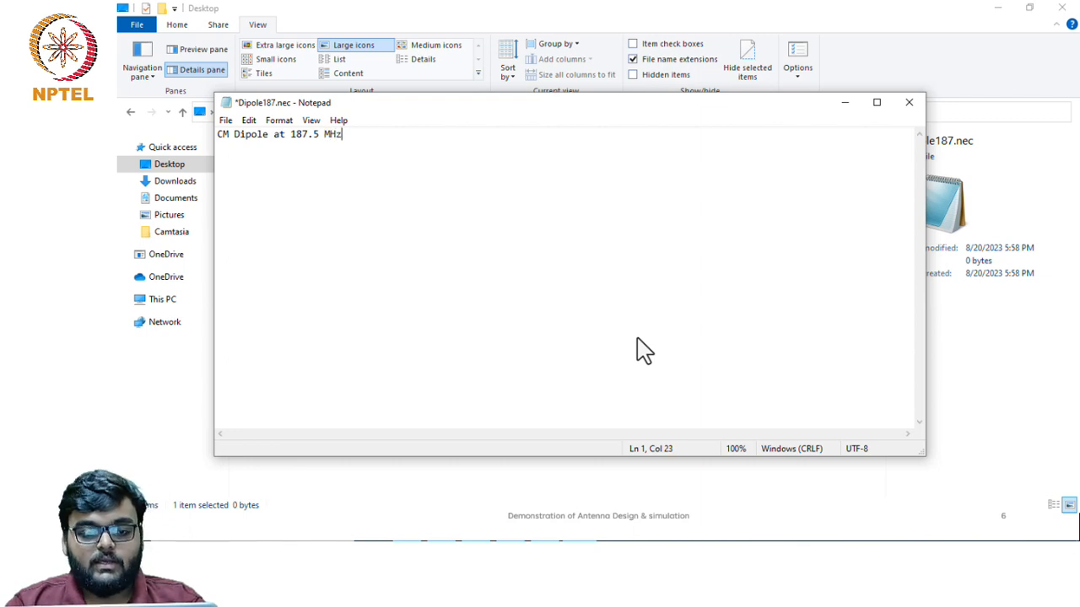
key("Return")
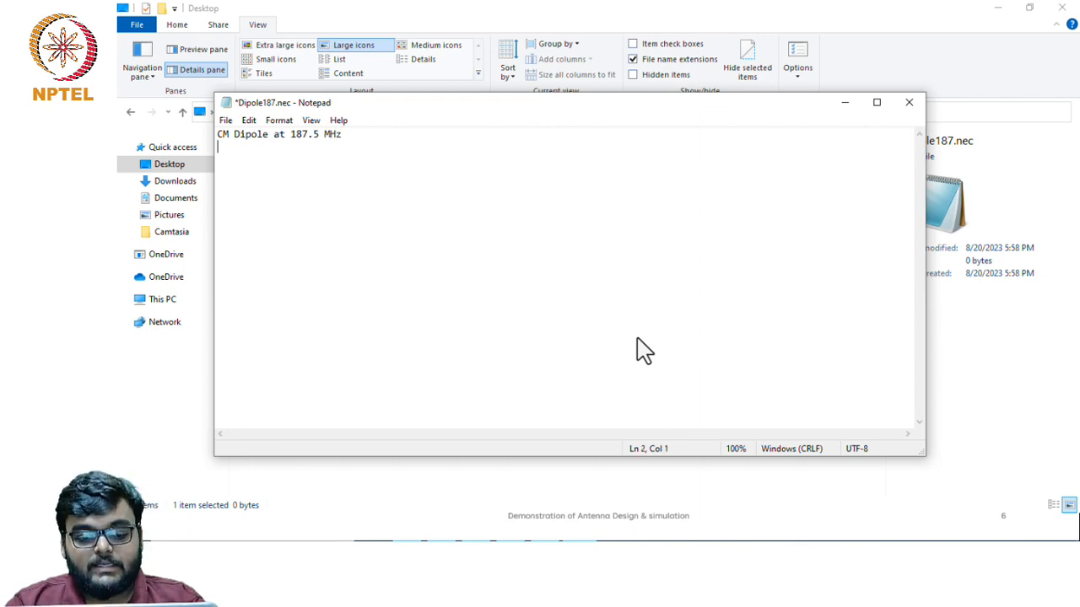
Complete the file with a CE line, a blank line and an EN line, and save and close it
type("CE")
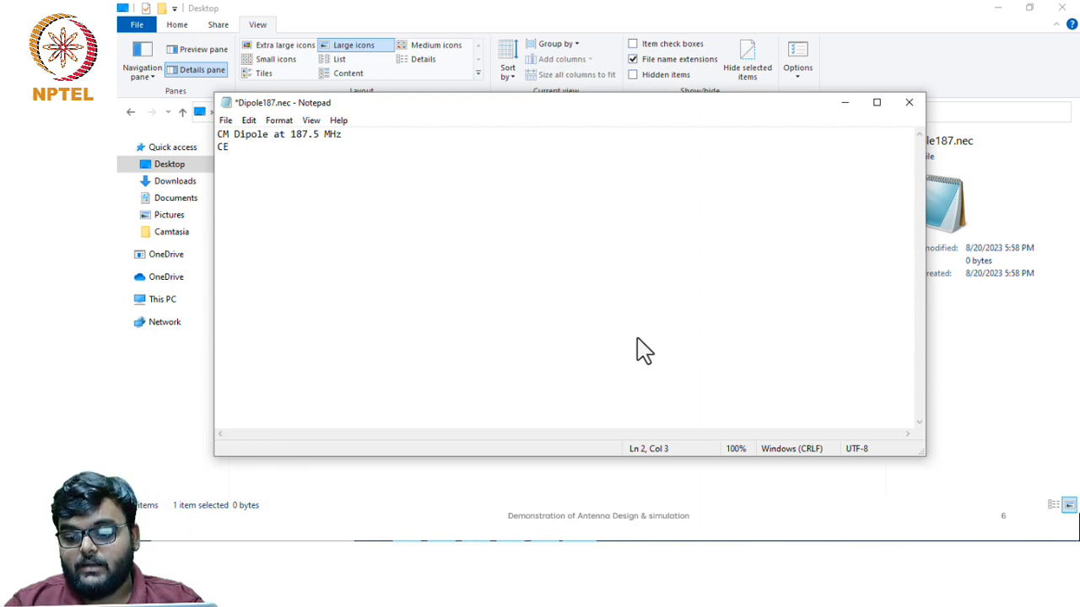
key("Return")
key("Return")
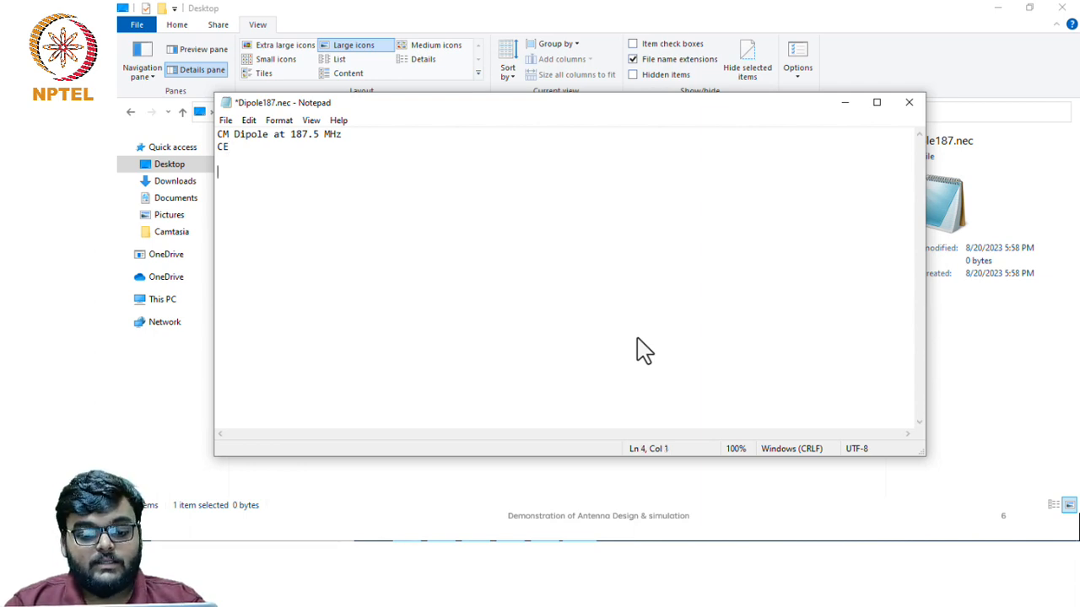
type("EN")
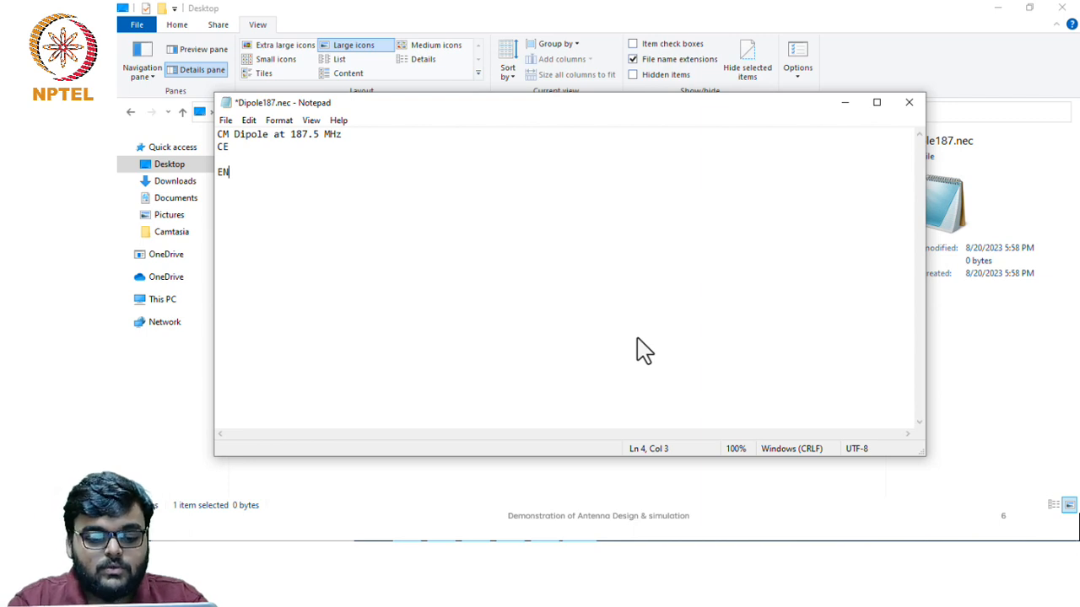
key("ctrl+s")
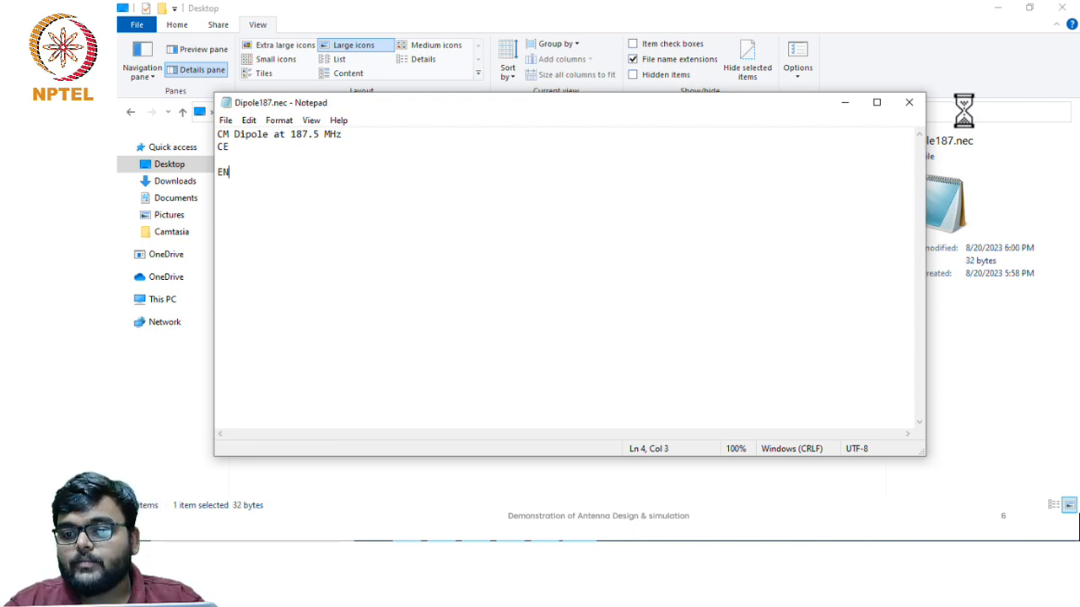
left_click(910, 103)
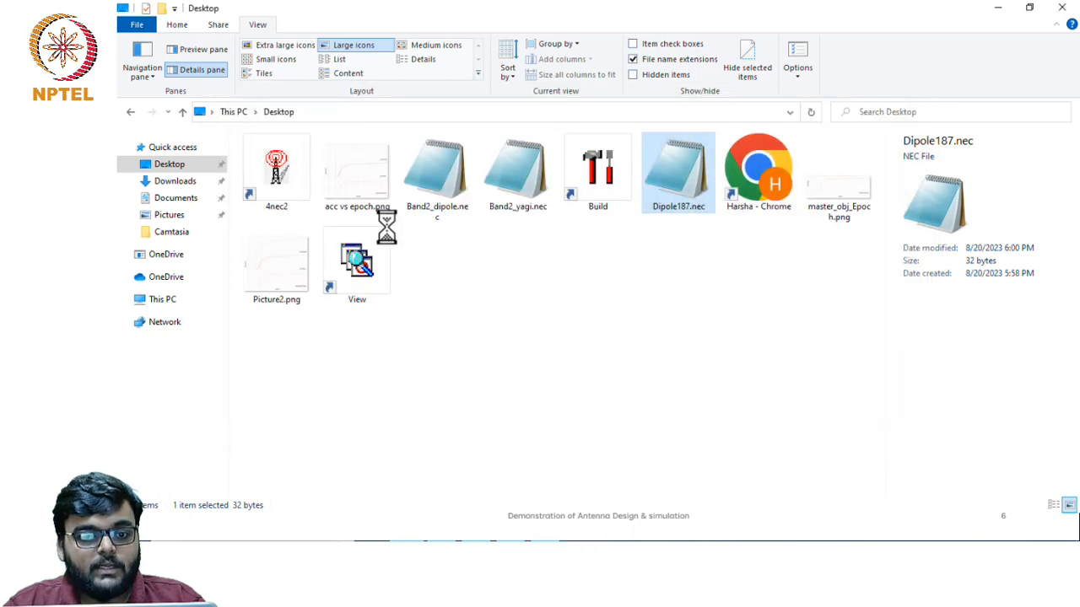
Switch to 4nec2 and open the Dipole187.nec input file from the Desktop
left_click(283, 187)
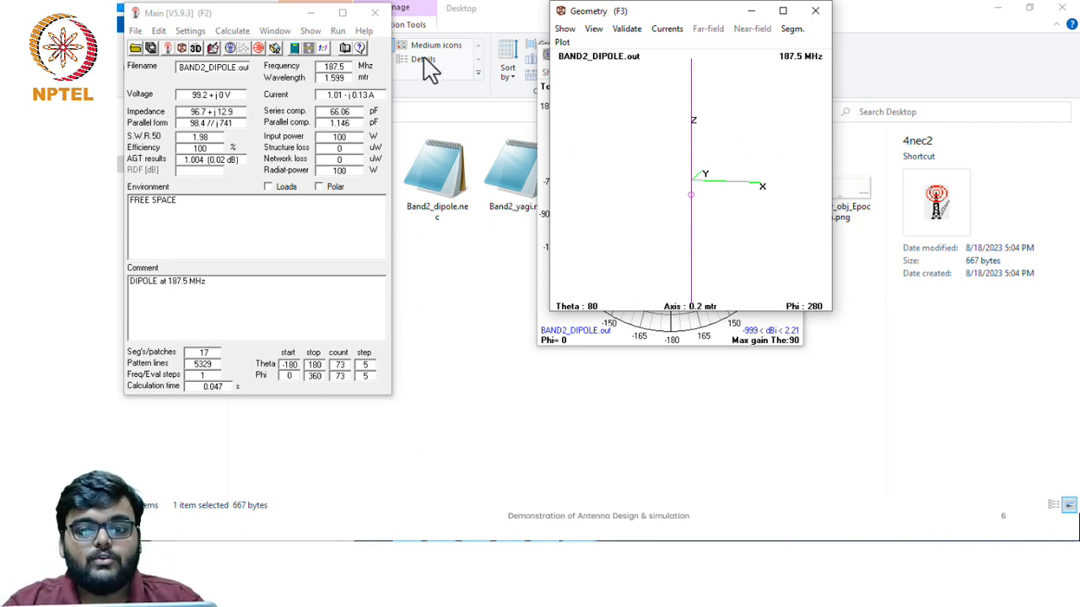
left_click(239, 15)
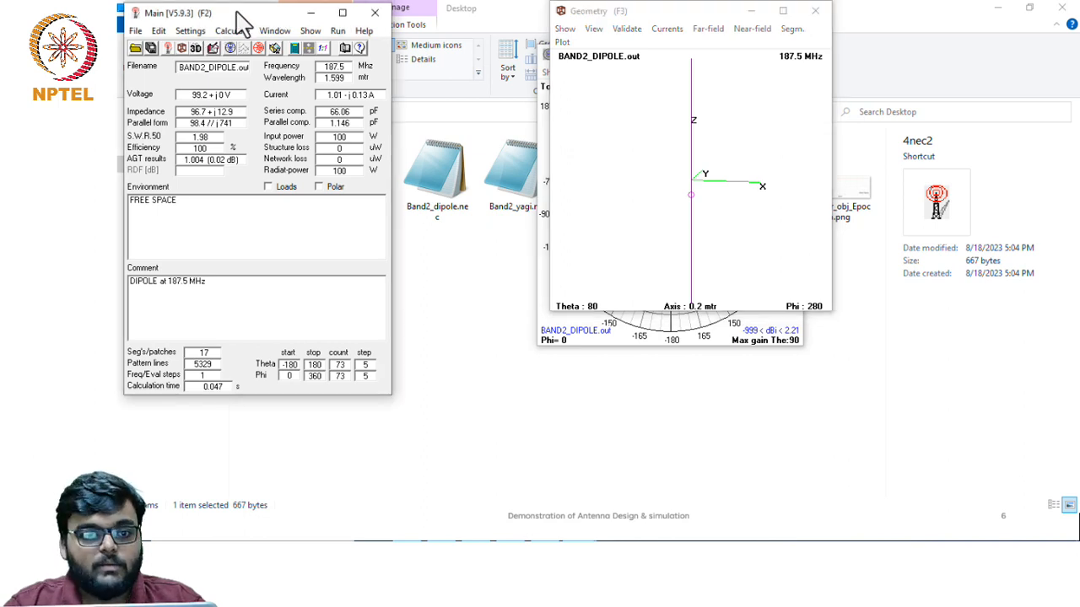
left_click(136, 50)
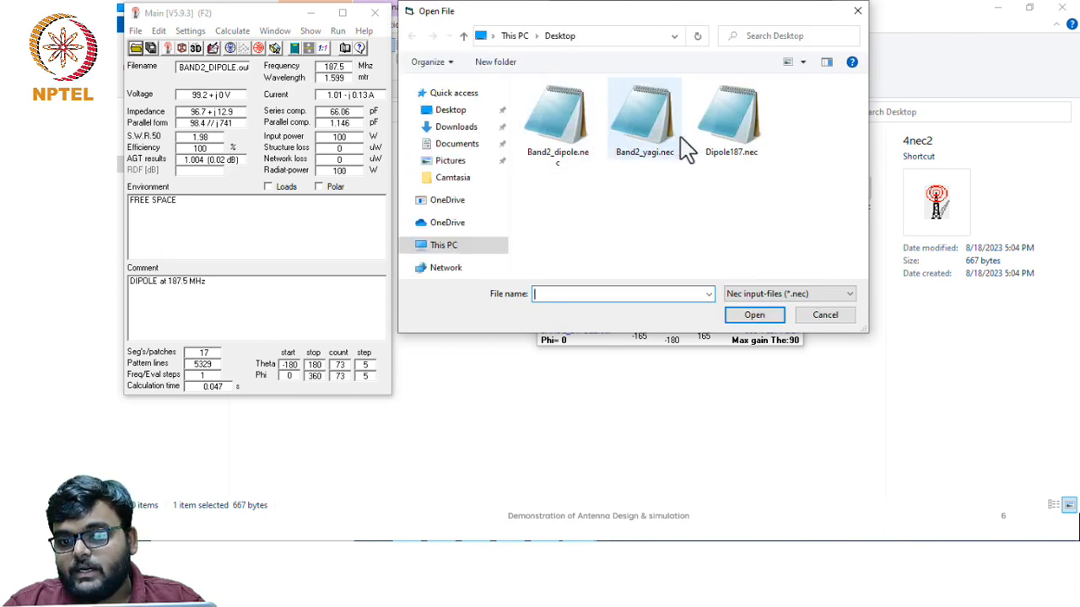
left_click(733, 152)
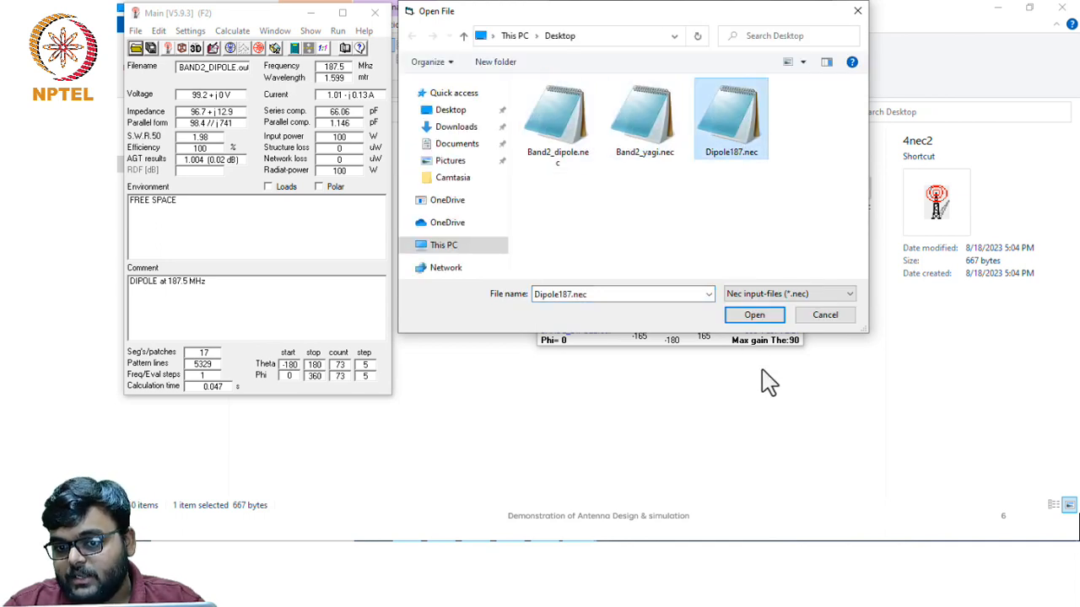
left_click(756, 319)
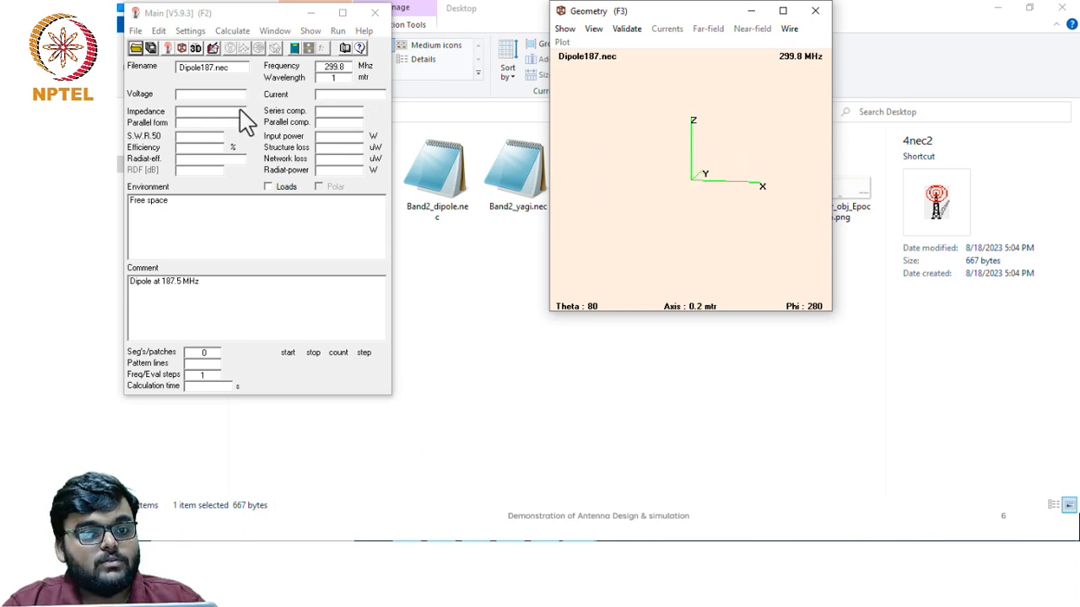
Open the Dipole187.nec model in the 4nec2 editor and add a Wire element as the first geometry row
left_click(214, 50)
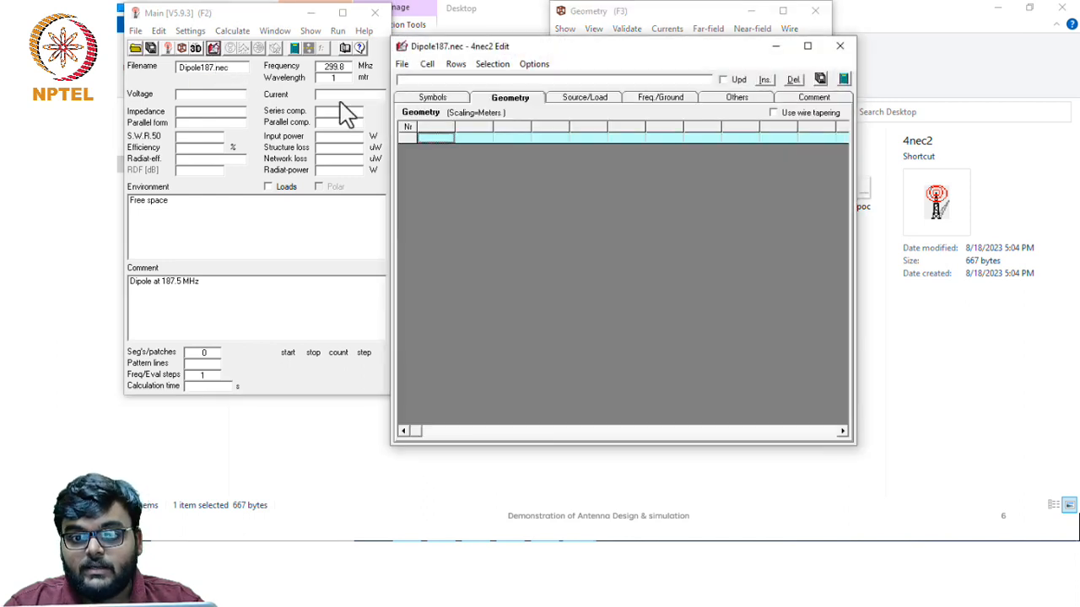
left_click(433, 101)
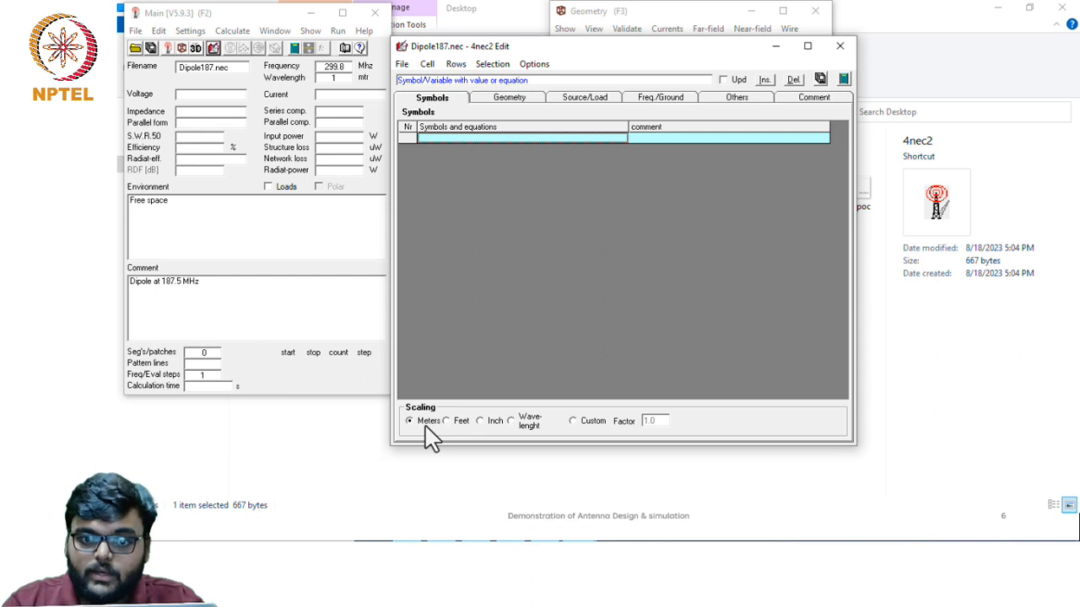
left_click(520, 105)
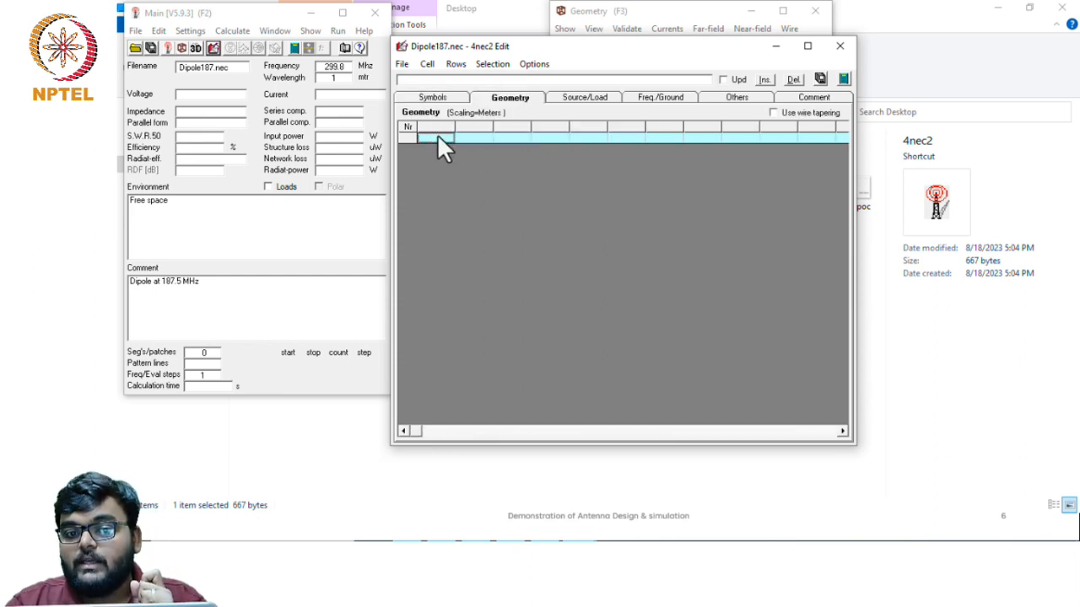
left_click(438, 140)
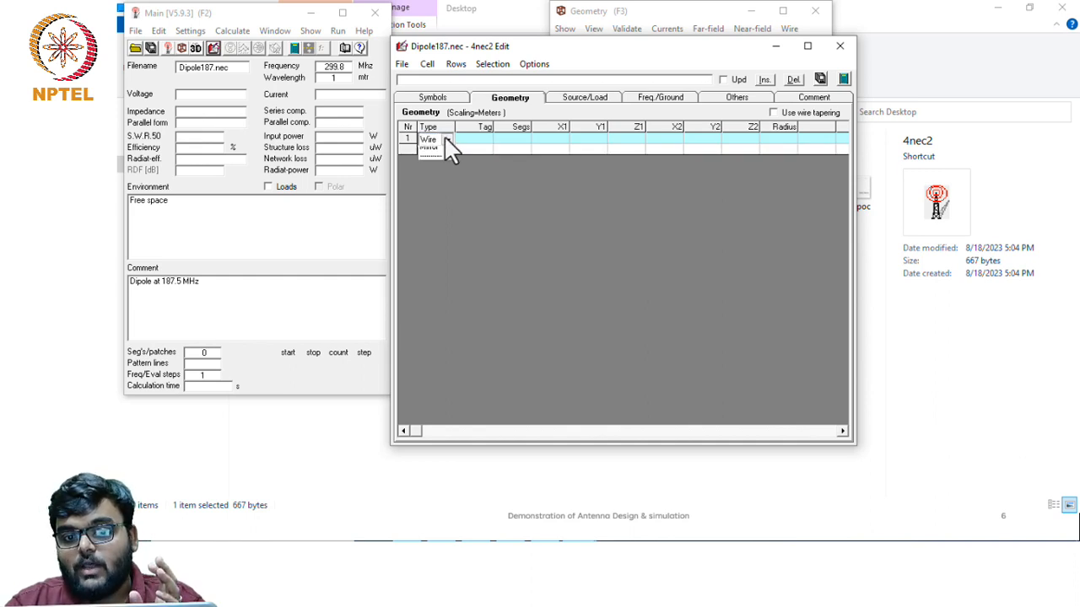
left_click(446, 140)
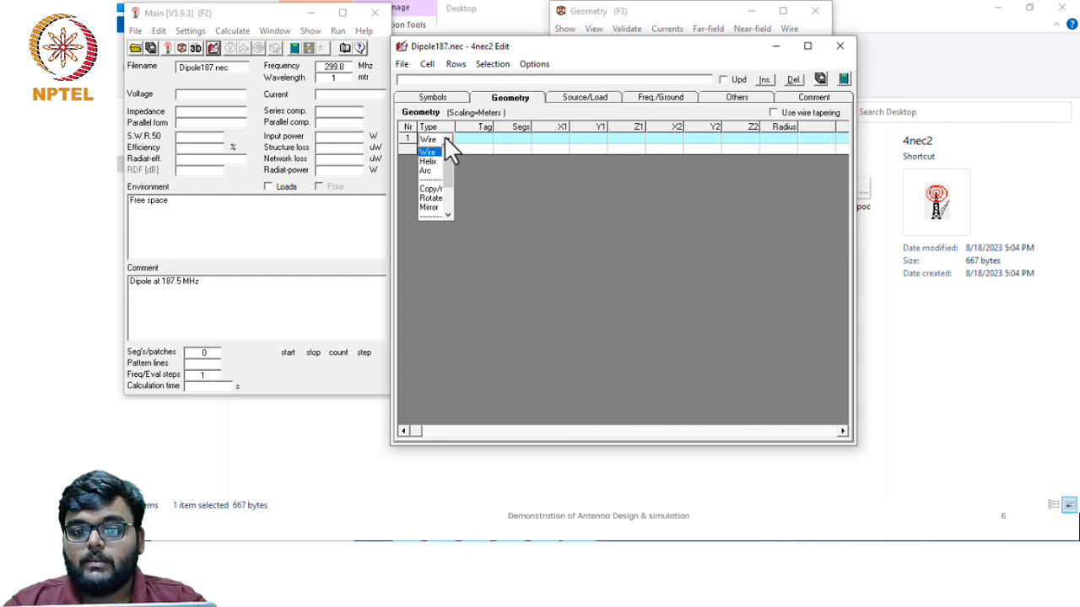
left_click(430, 143)
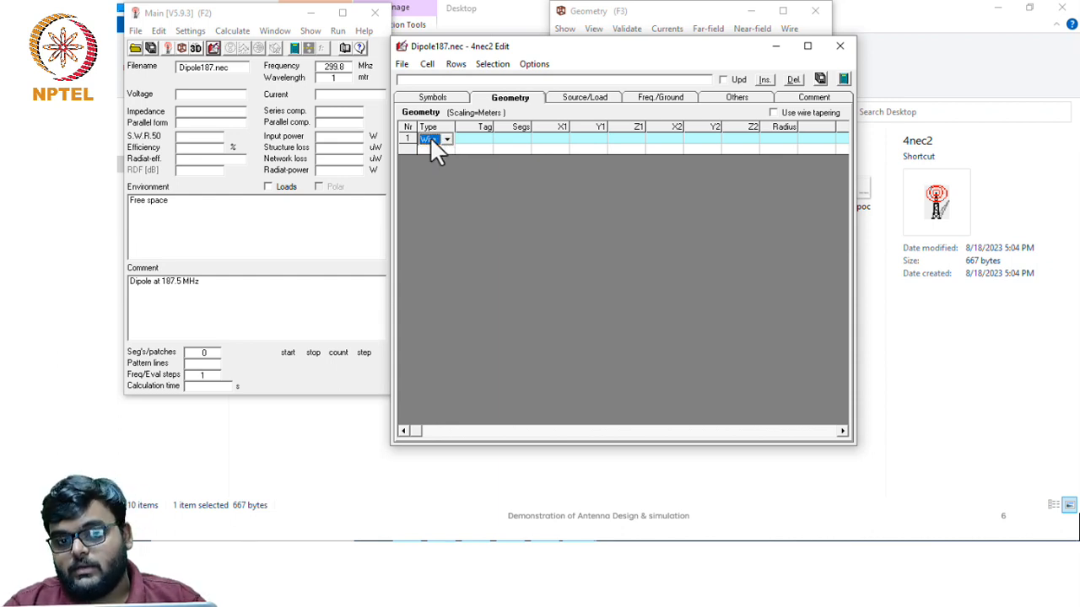
Assign tag number 1 to the wire and divide it into 19 segments
left_click(485, 142)
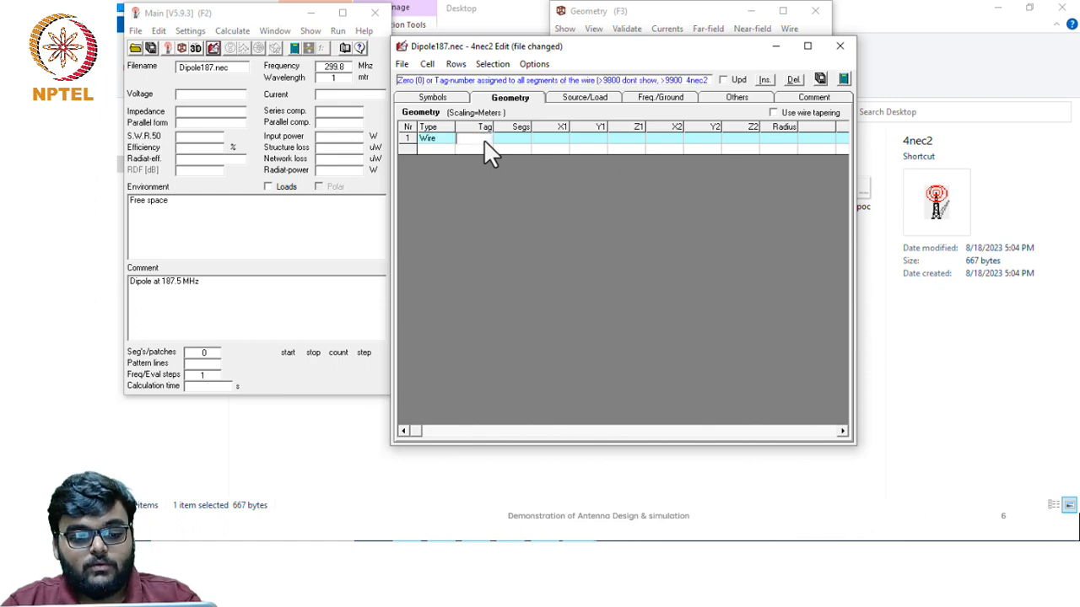
type("1")
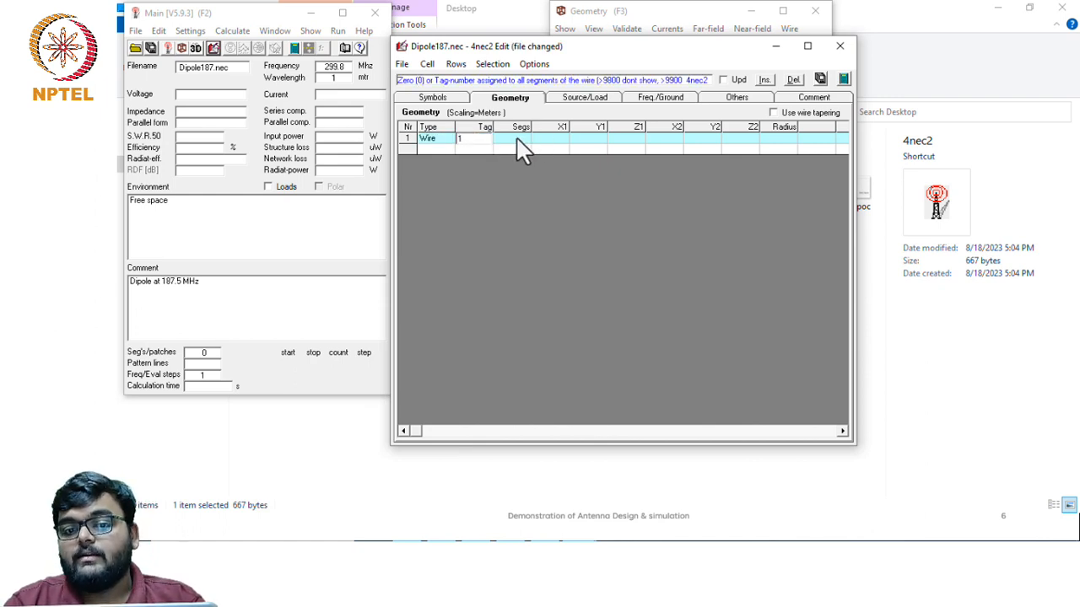
left_click(517, 142)
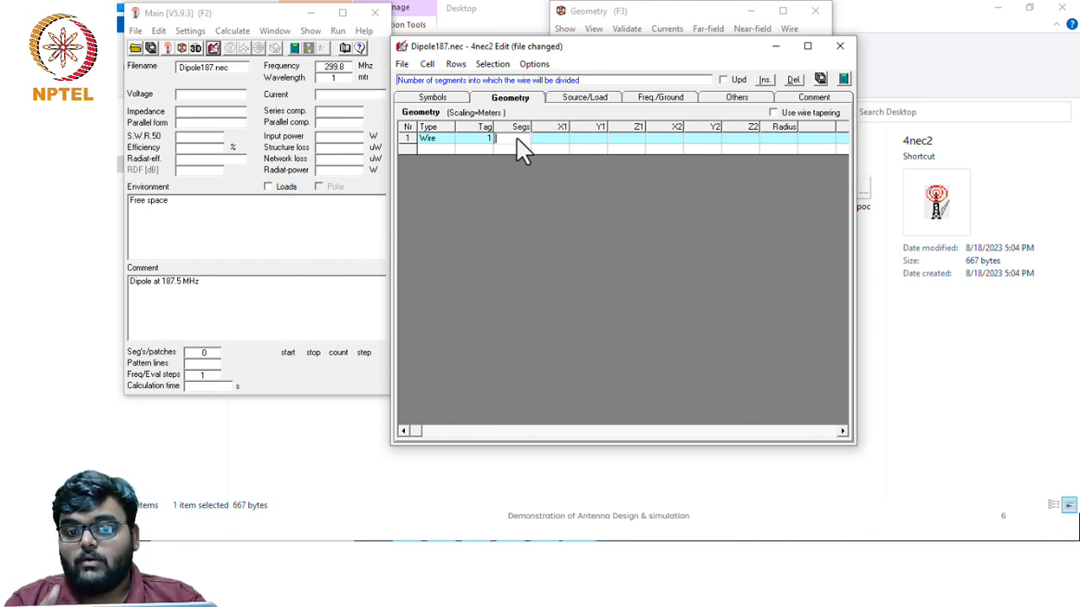
type("19")
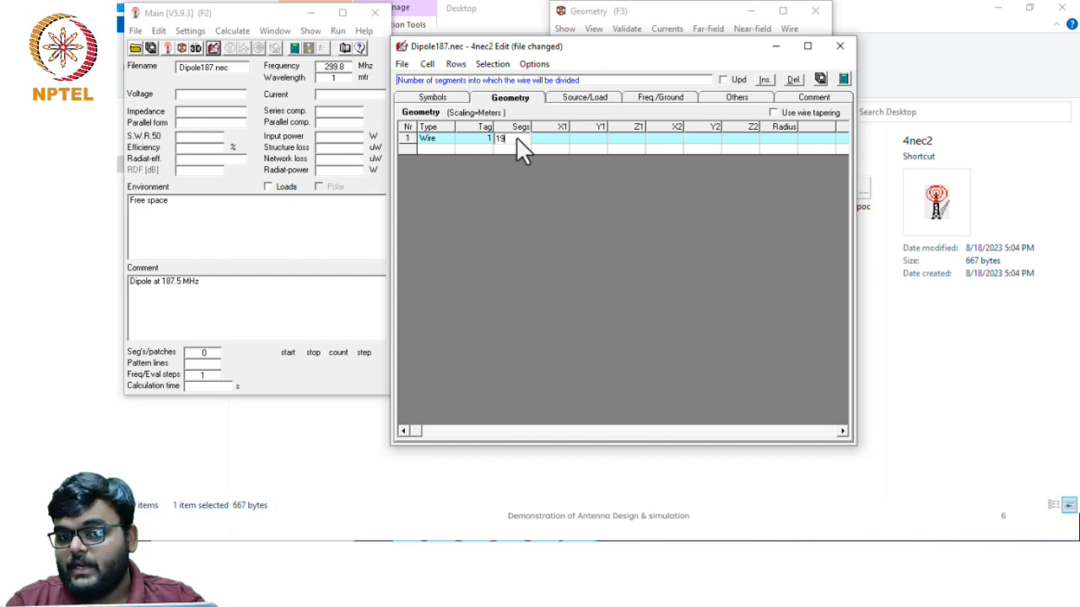
key("Tab")
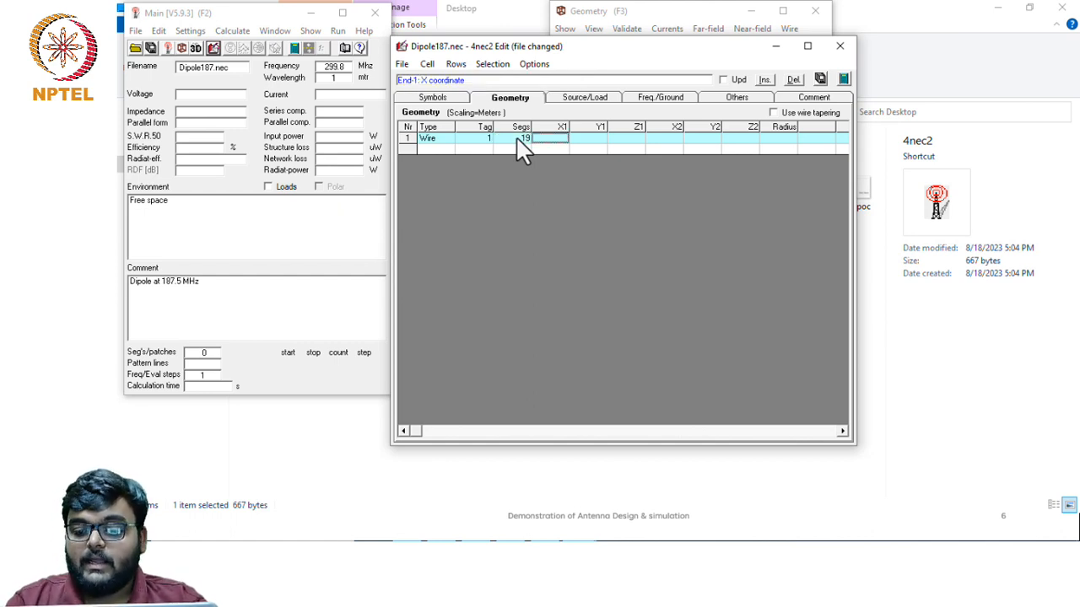
Set the wire's first end to X1 = 0, Y1 = 0 and Z1 = -0.368 meters
type("0")
key("Tab")
type("0")
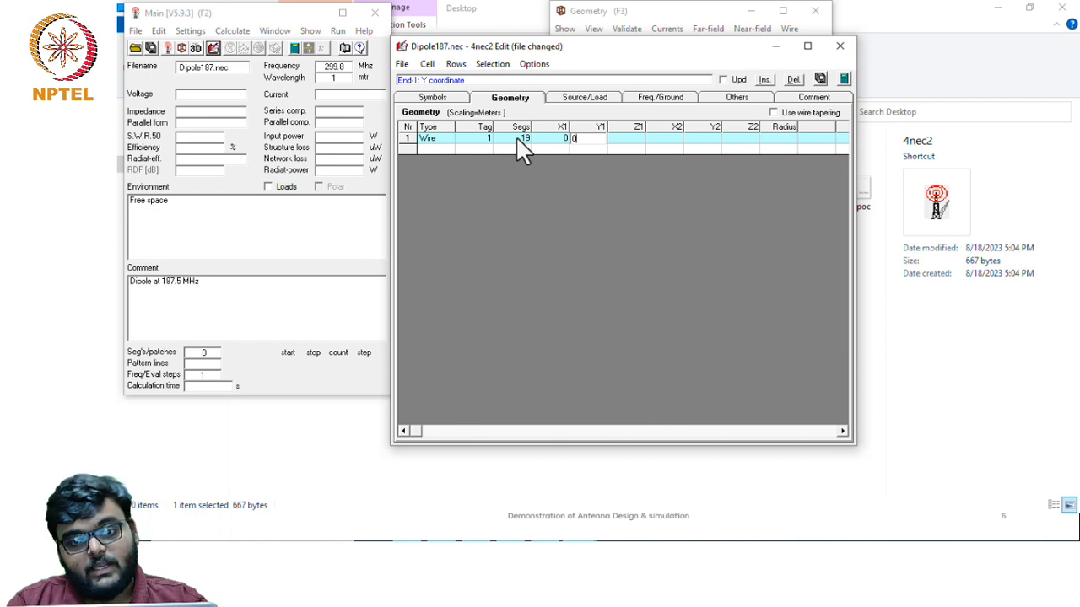
key("Tab")
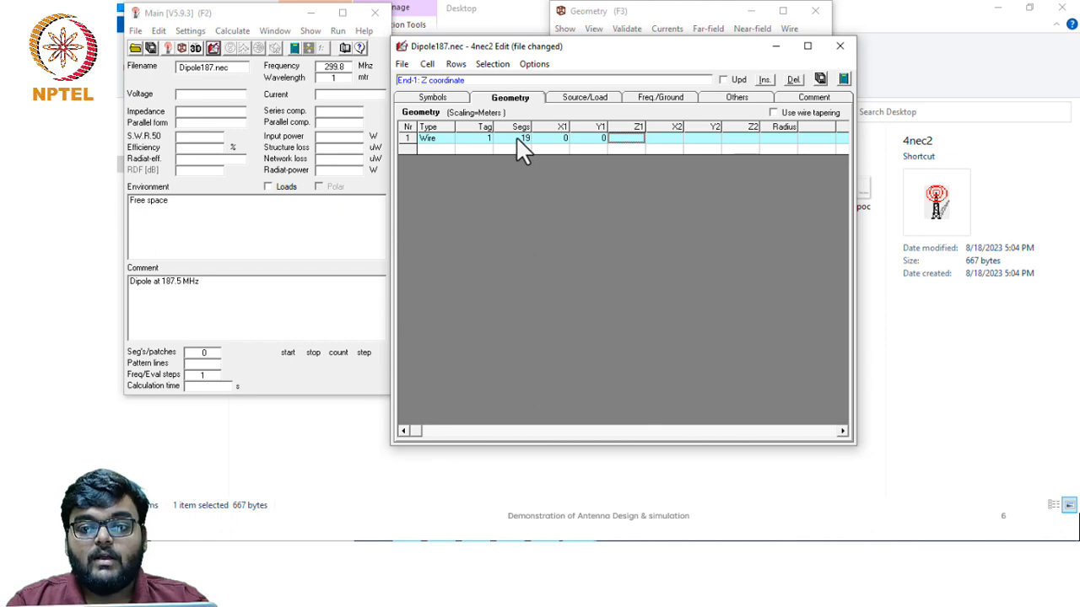
type("-")
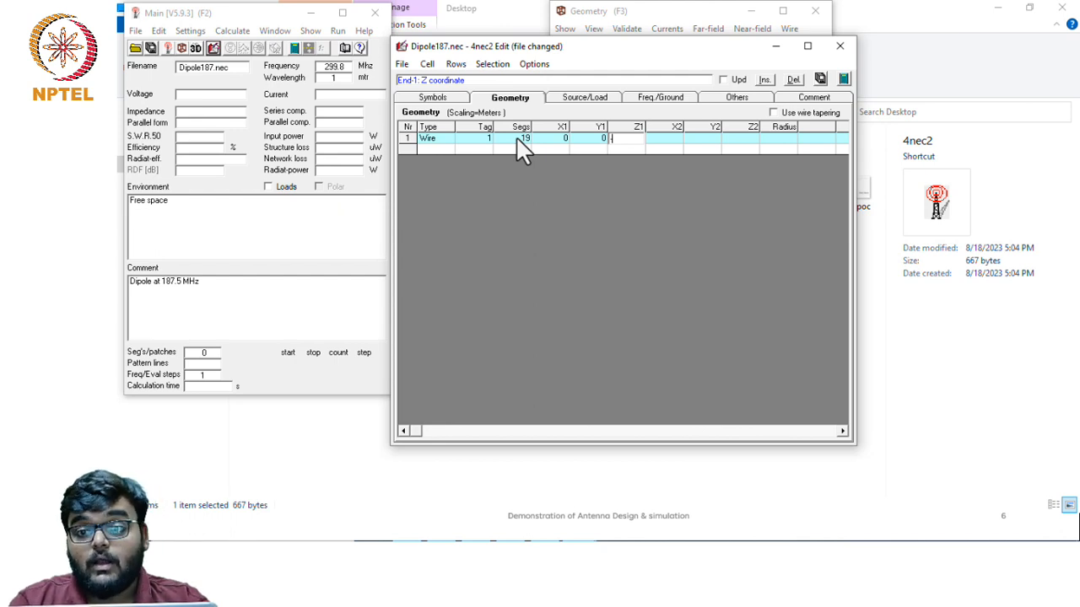
type("0")
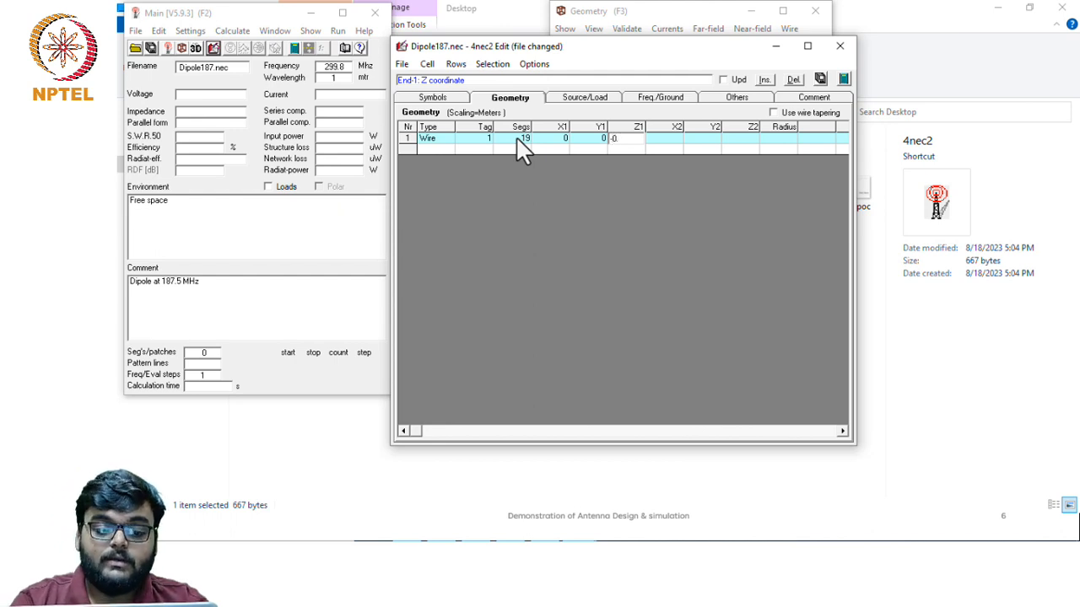
type(".3")
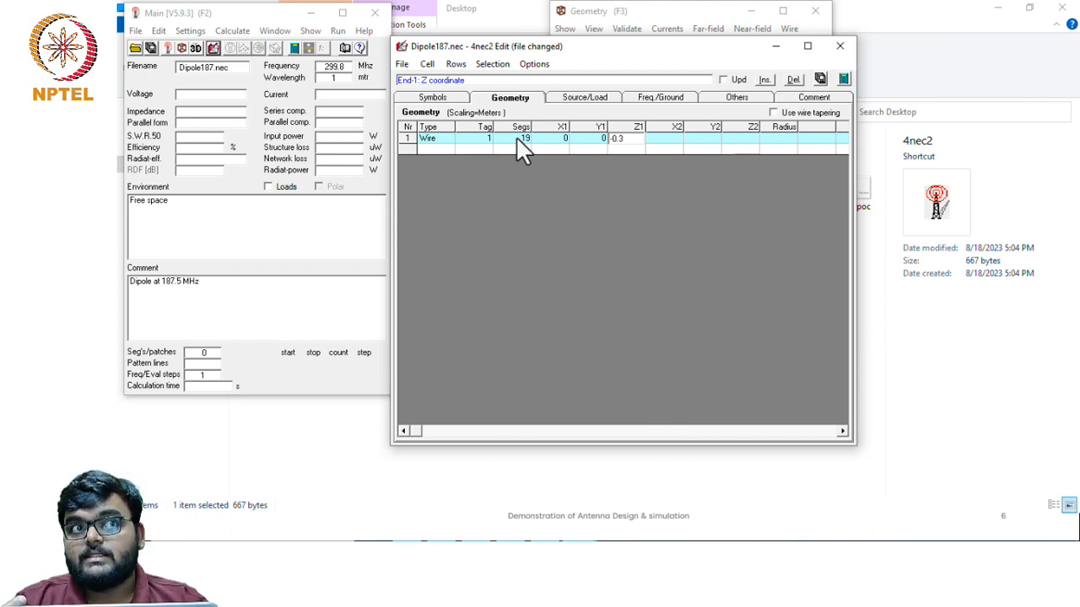
type("6")
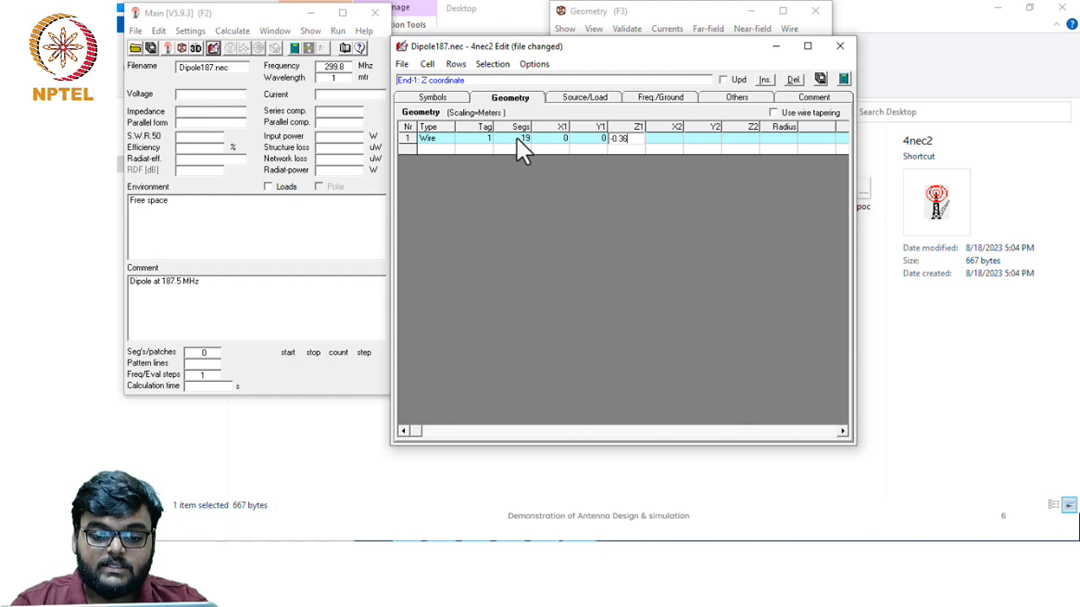
type("8")
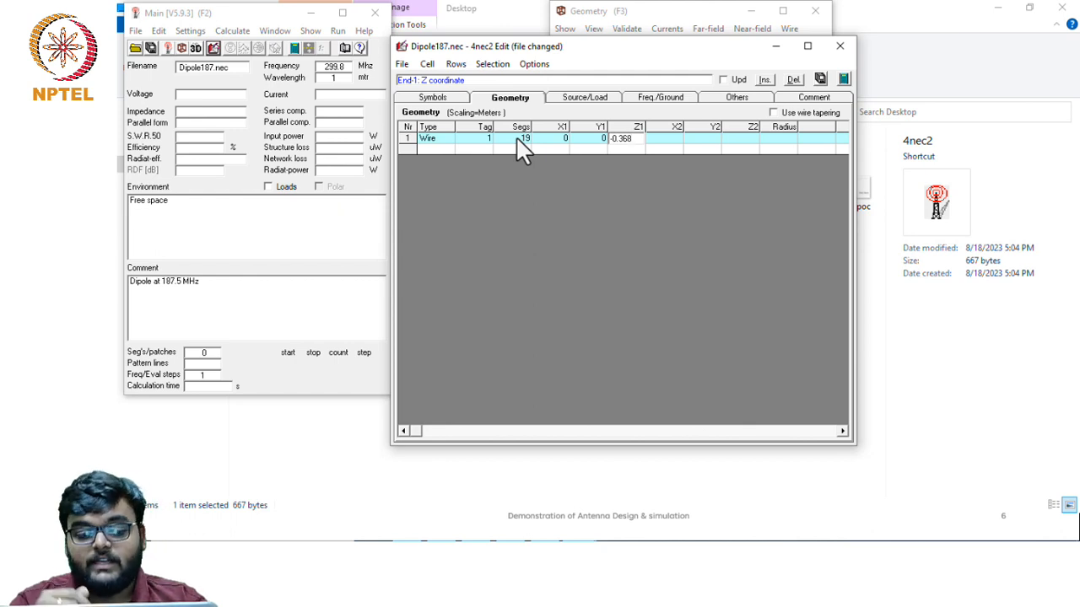
key("Tab")
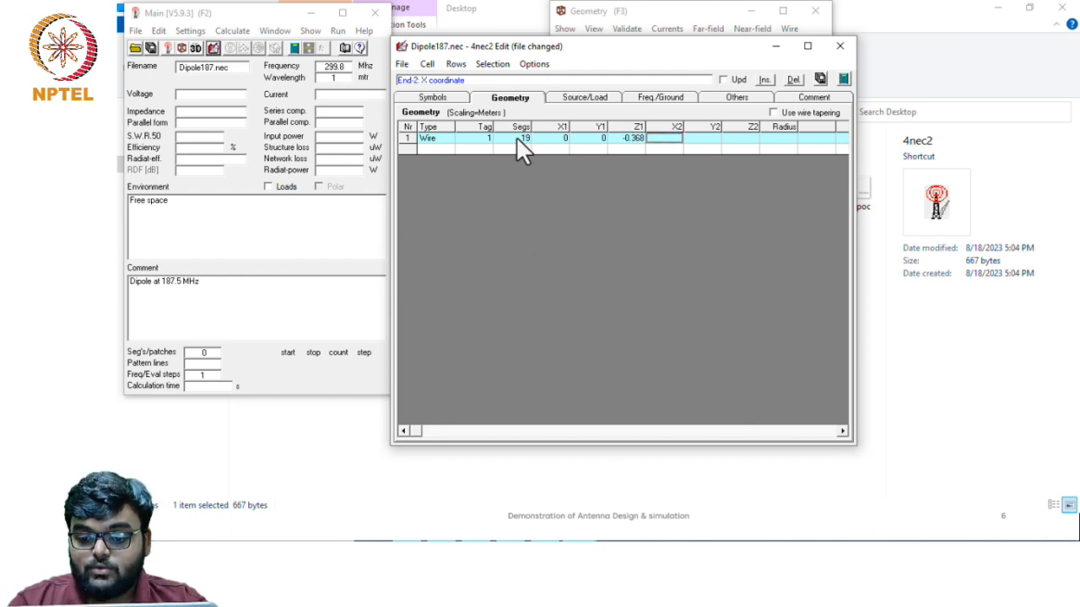
Set the wire's second end to X2 = 0, Y2 = 0, Z2 = 0.368 meters, and its radius to 0.0048
type("0")
key("Tab")
type("0")
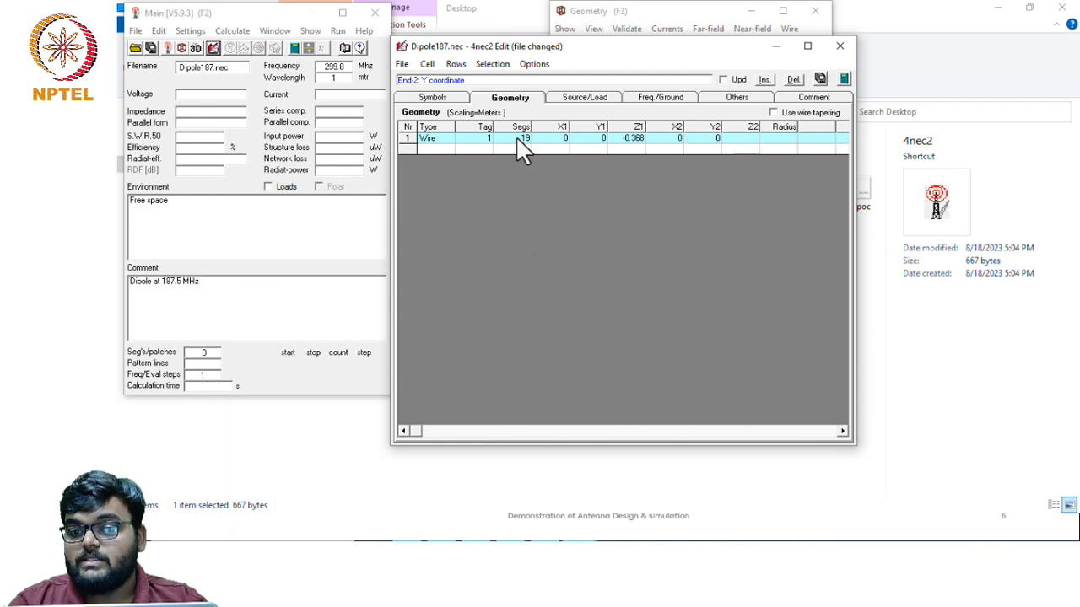
key("Tab")
type("0")
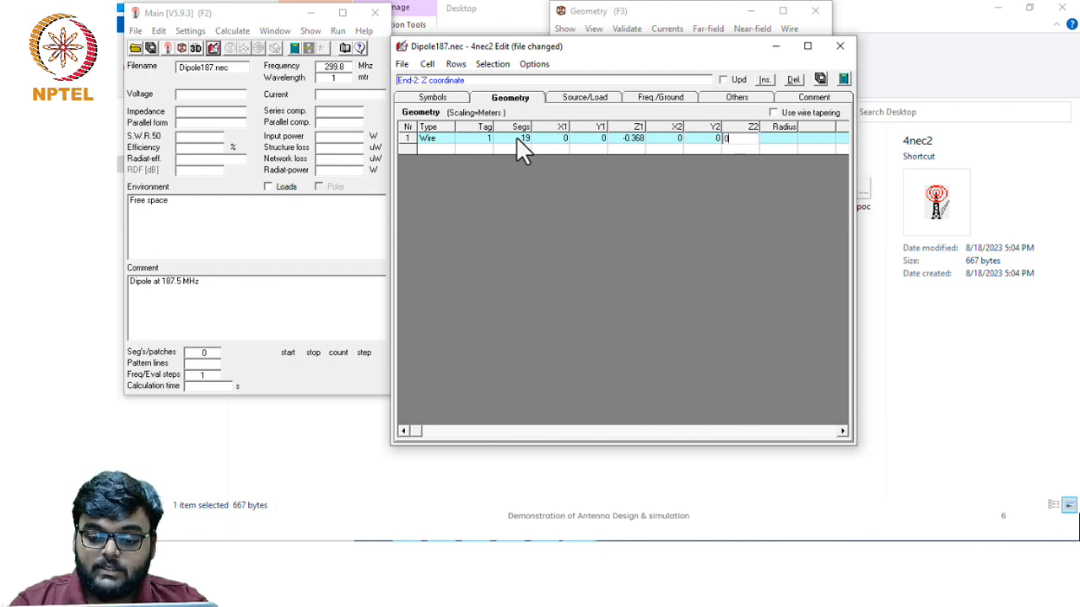
type(".")
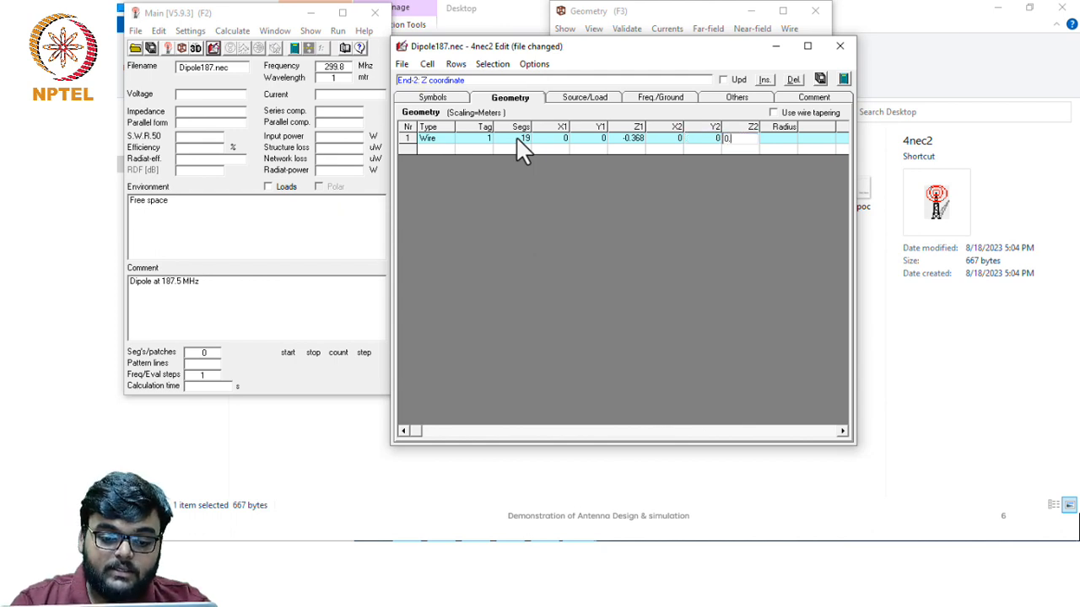
type("3")
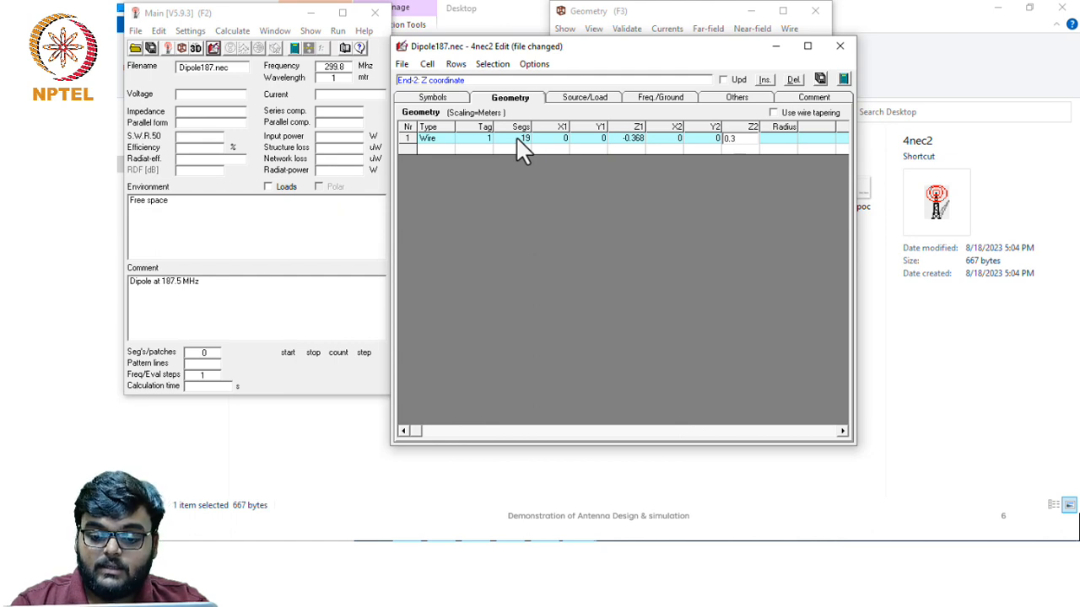
type("68")
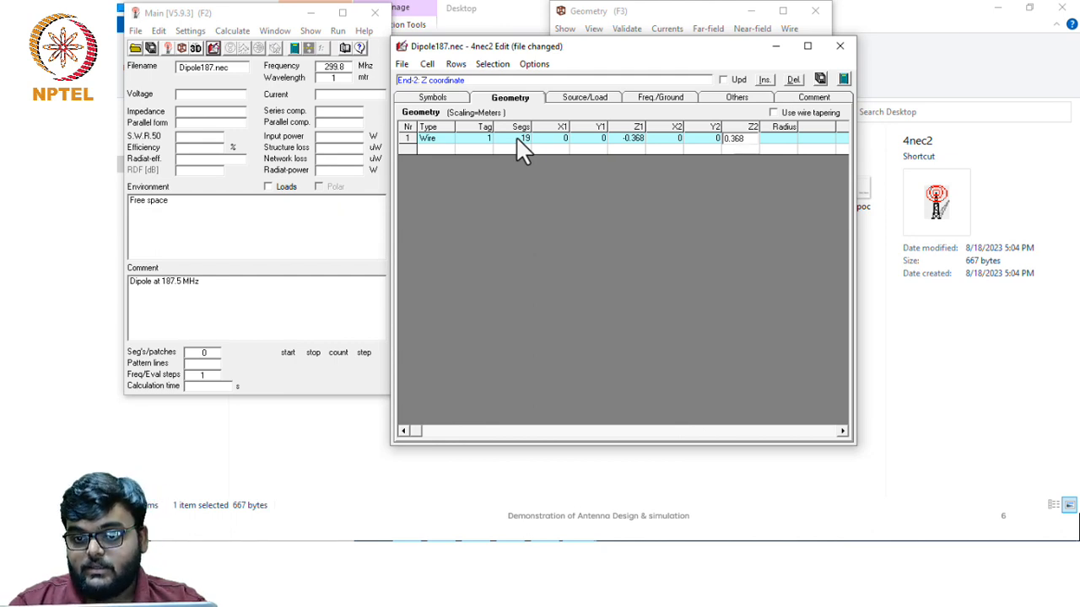
left_click(779, 139)
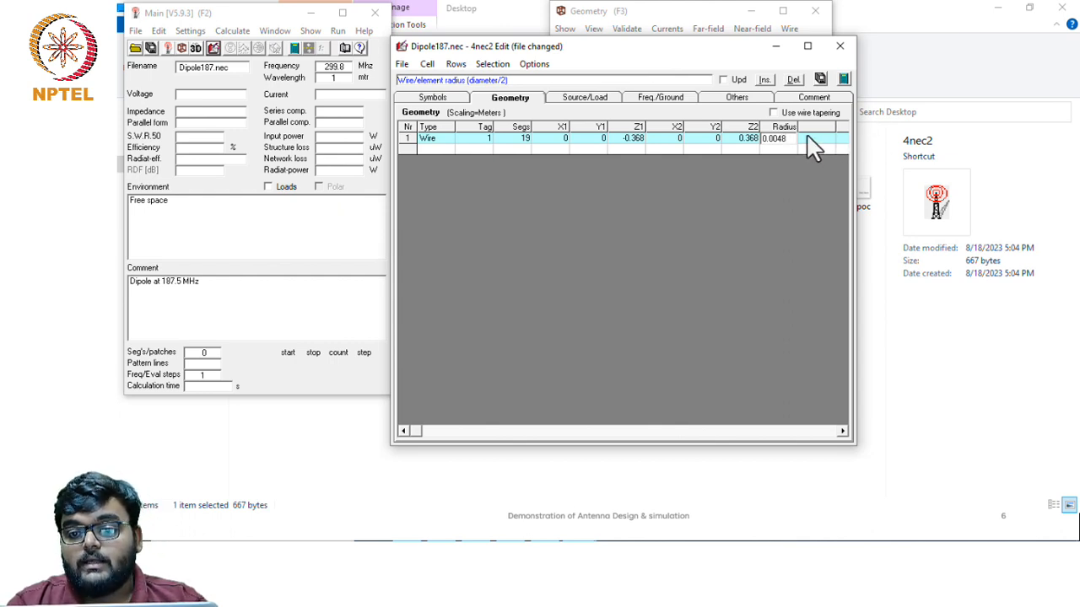
left_click(807, 139)
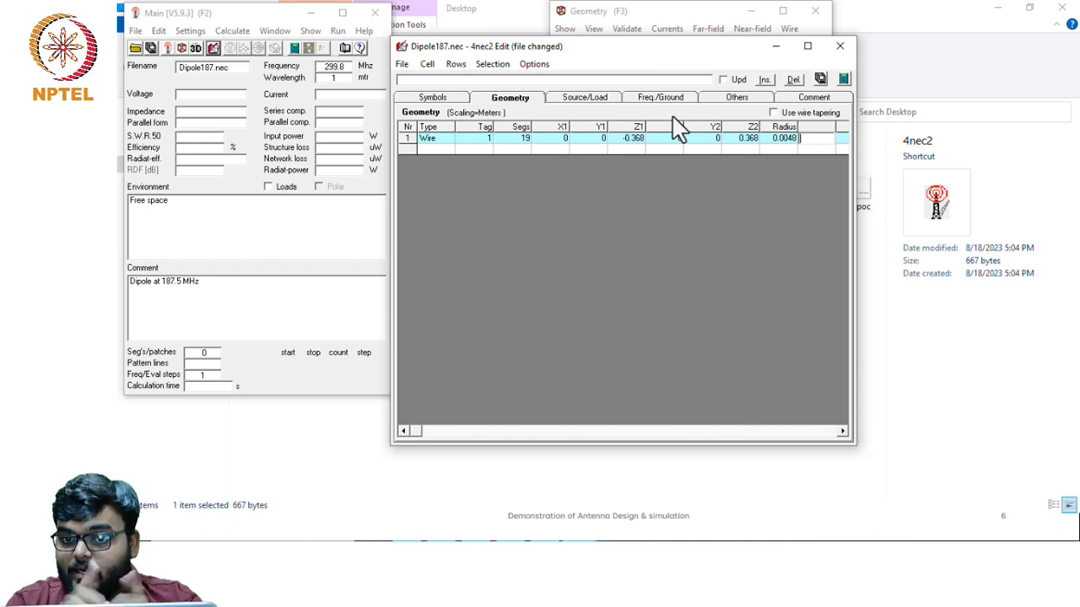
Add a source row for the antenna with Voltage-src as its type
left_click(579, 100)
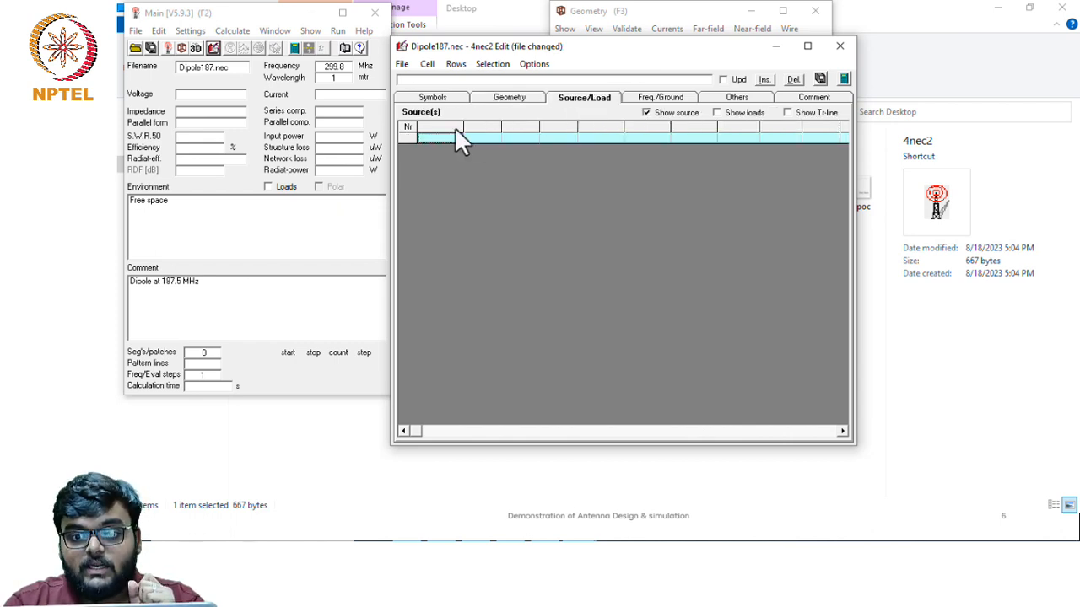
left_click(443, 136)
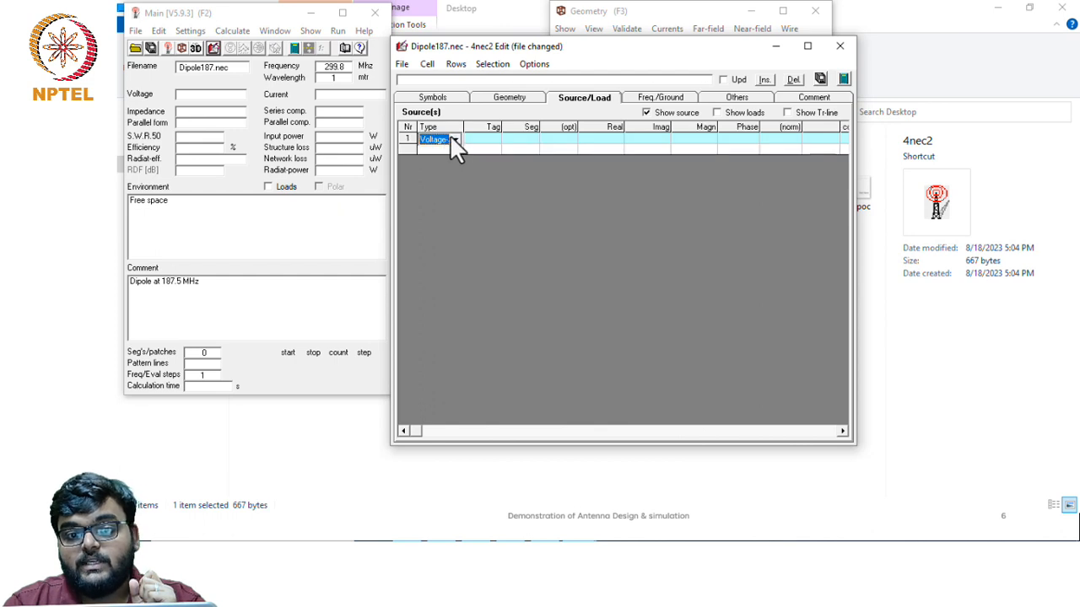
left_click(455, 139)
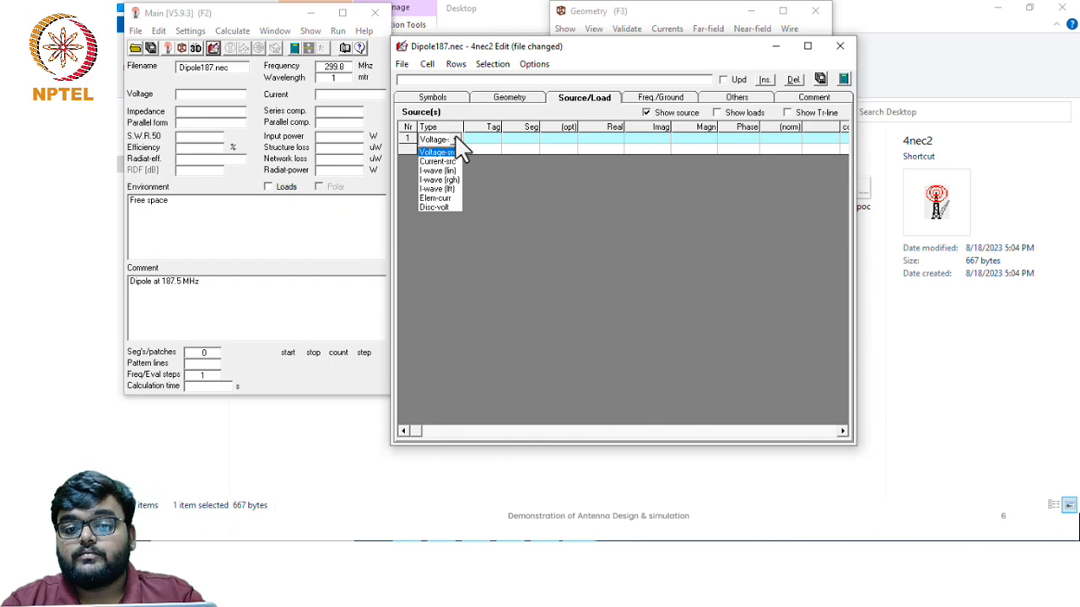
left_click(457, 141)
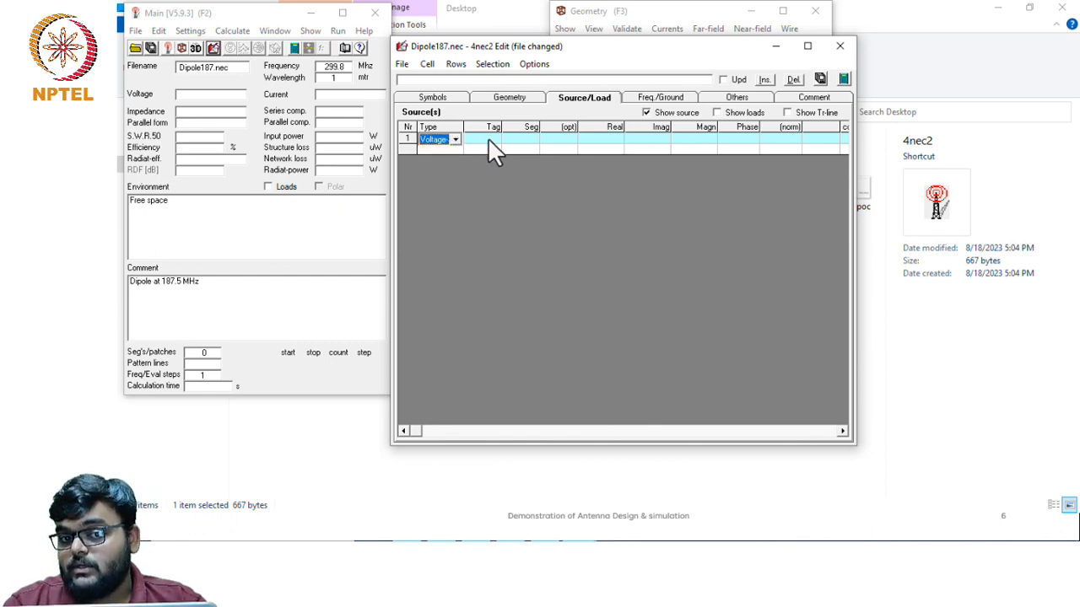
Place the voltage source on wire tag 1 at segment 10, with reporting option 00
left_click(488, 138)
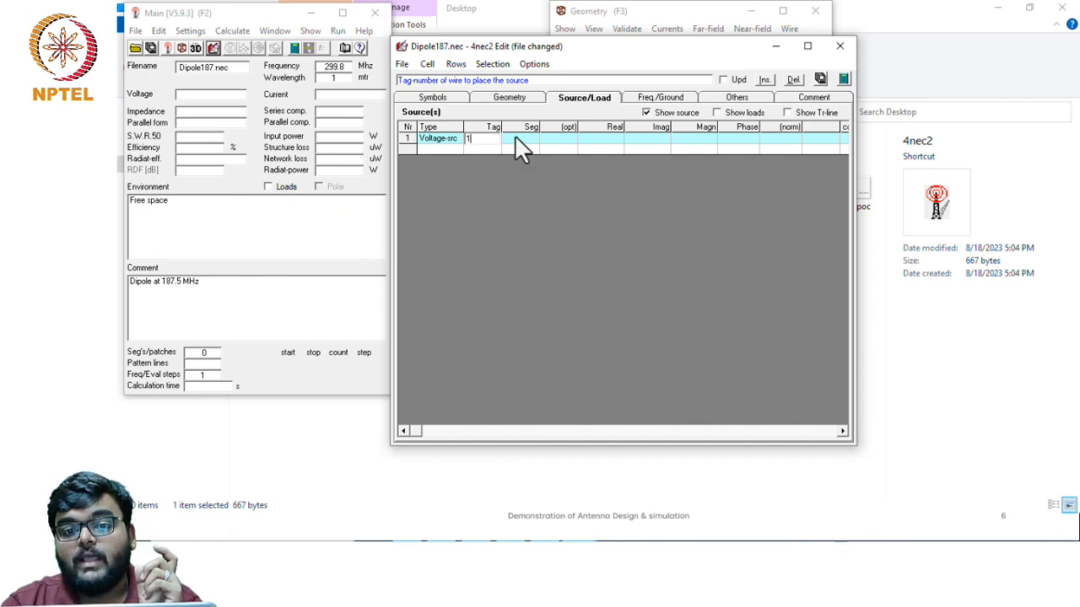
left_click(528, 137)
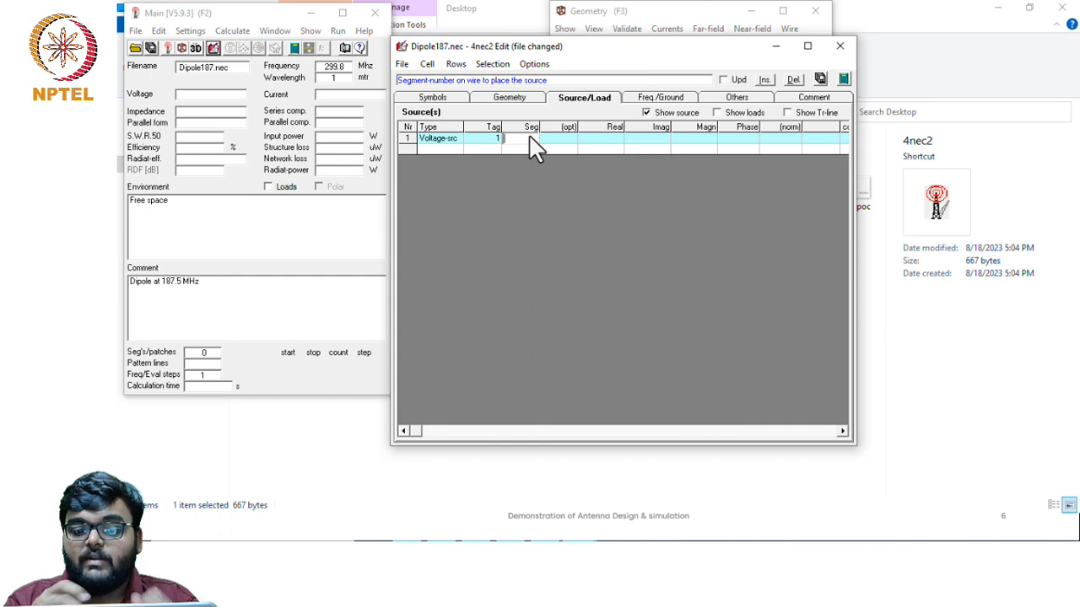
type("10")
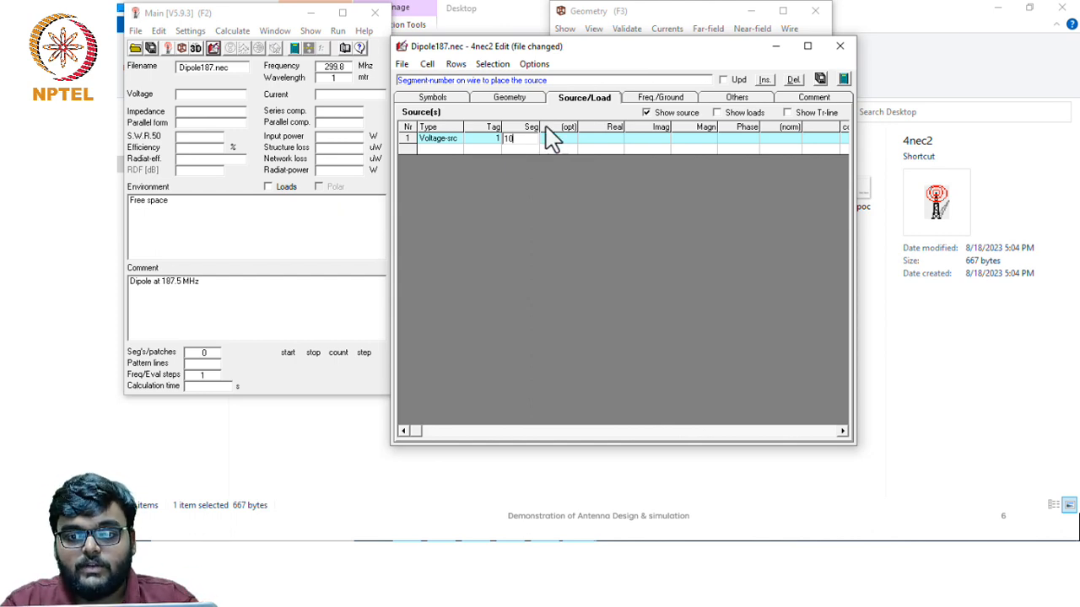
left_click(557, 140)
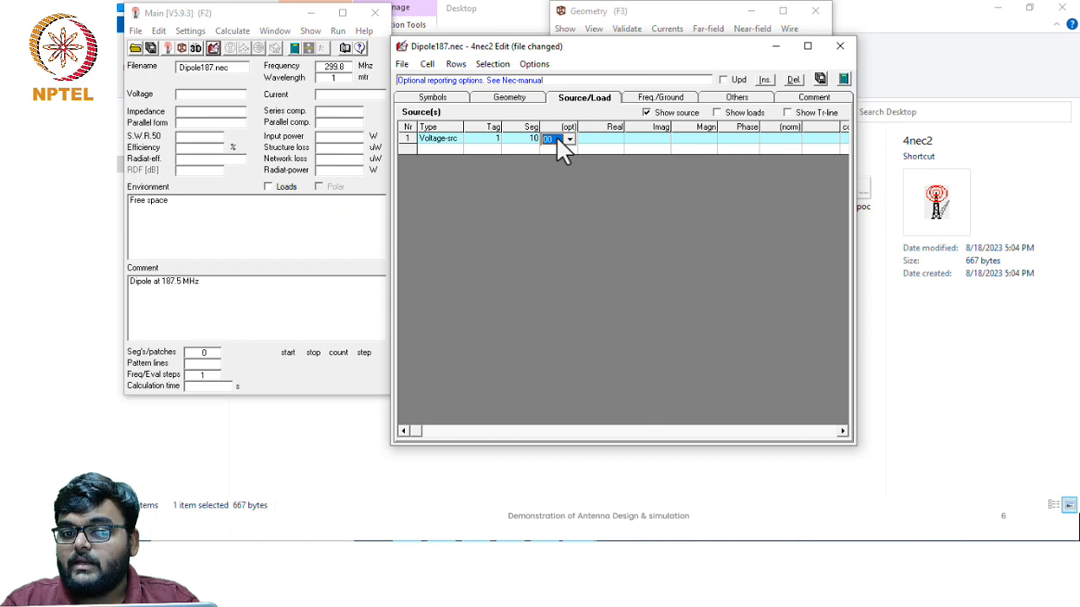
left_click(564, 138)
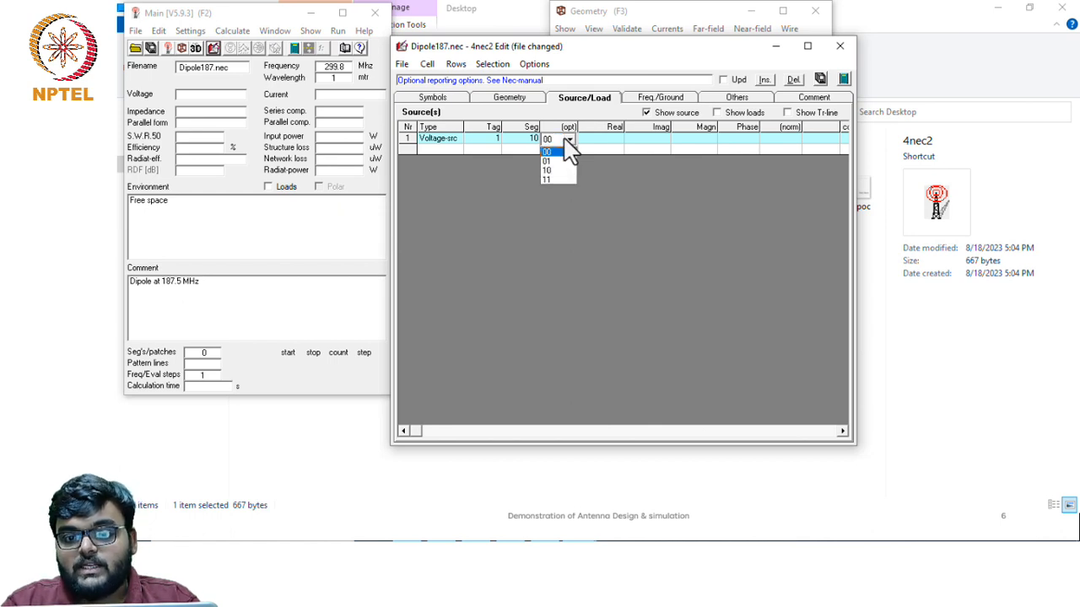
left_click(564, 138)
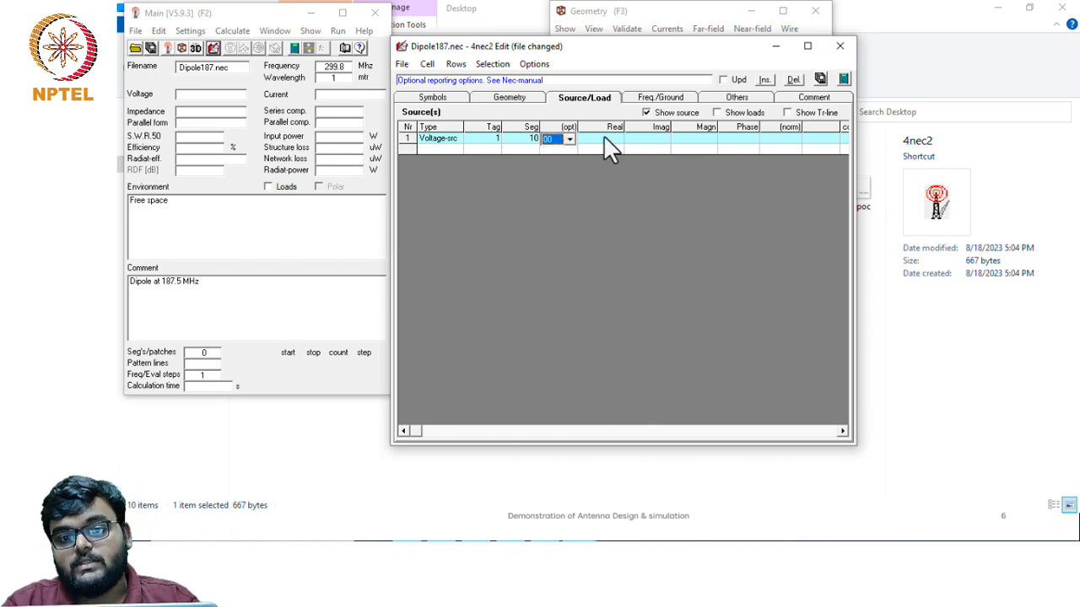
Set the source voltage to a real part of 1 and an imaginary part of 0
left_click(603, 139)
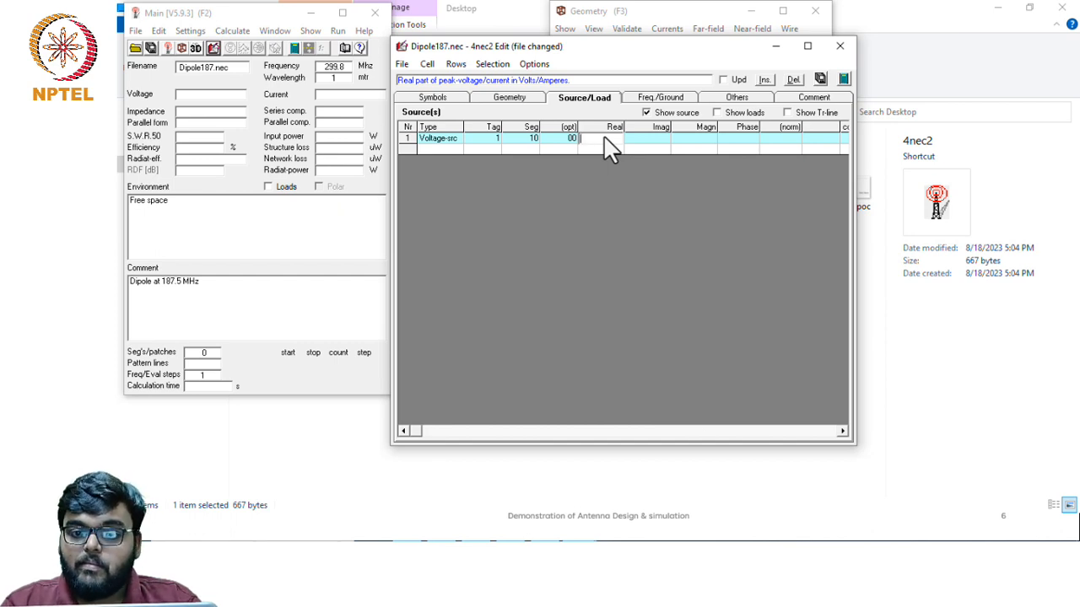
type("1")
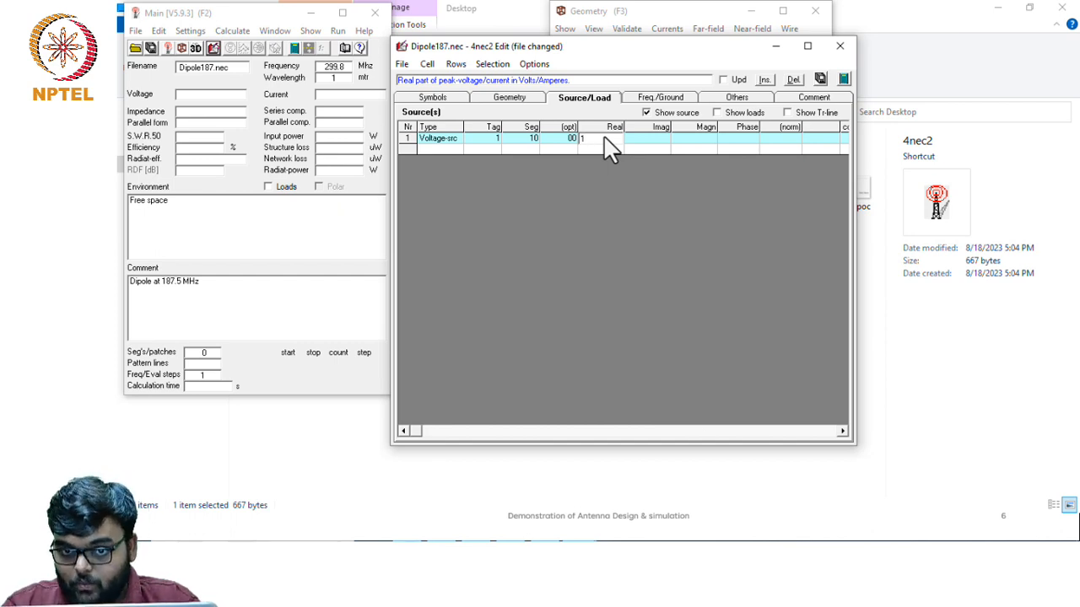
left_click(648, 139)
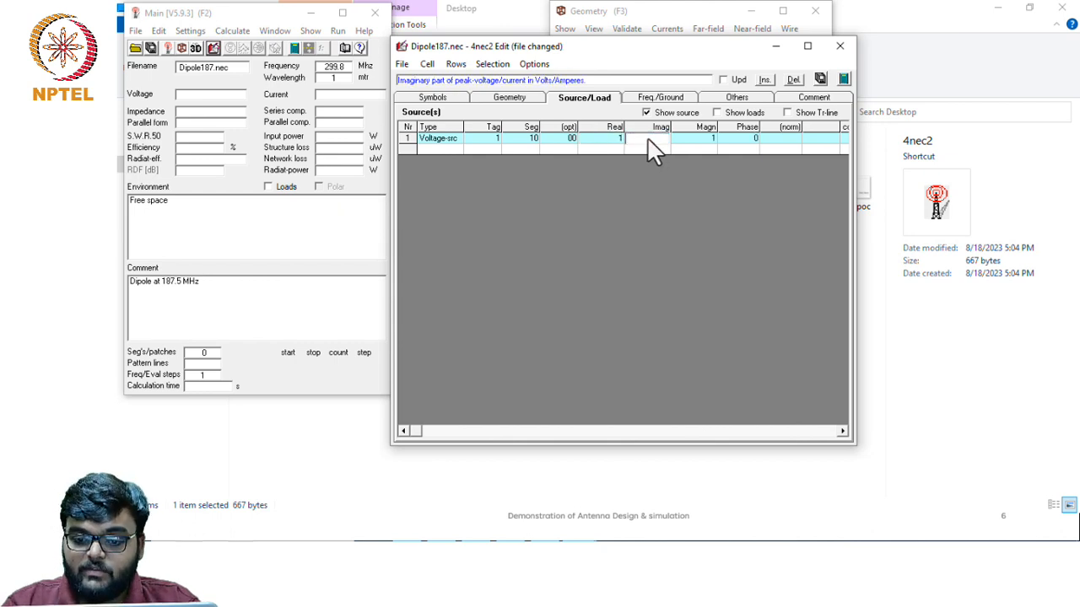
left_click(766, 139)
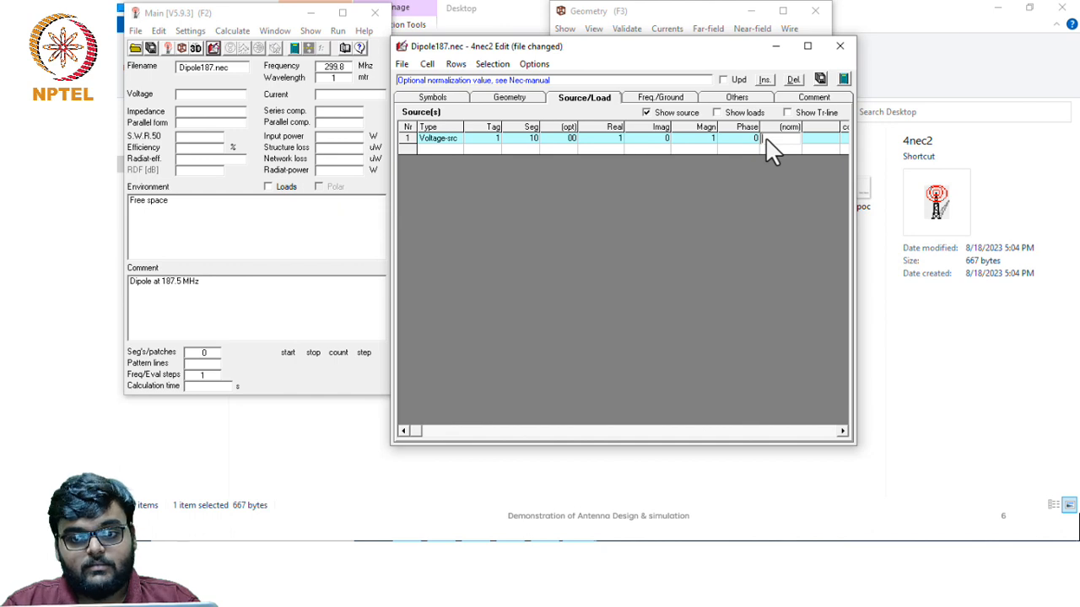
Set the antenna's frequency to 187.5 MHz
left_click(646, 98)
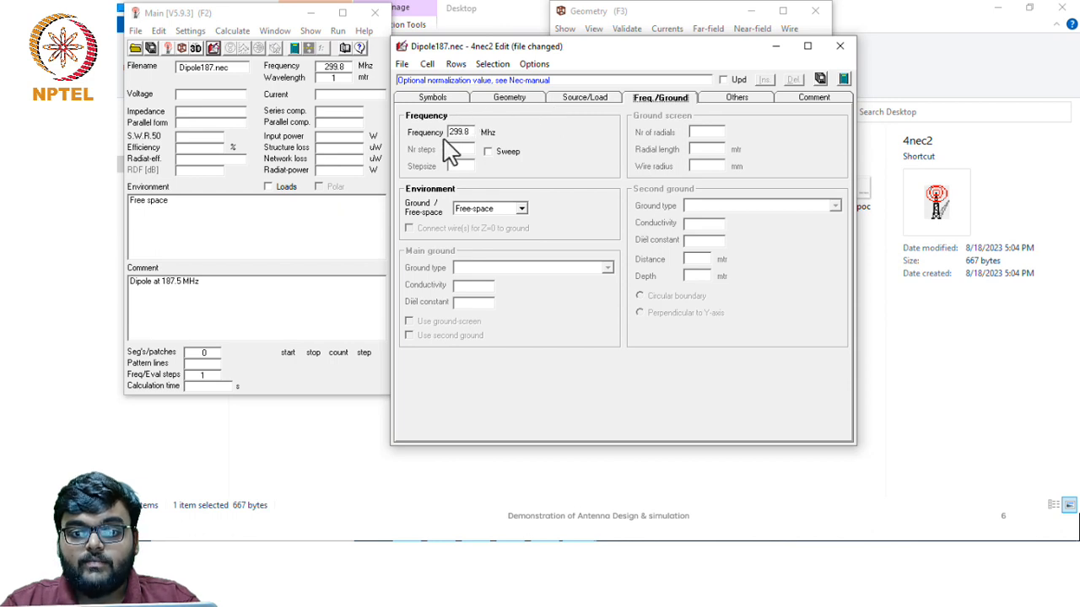
left_click(454, 132)
double_click(454, 132)
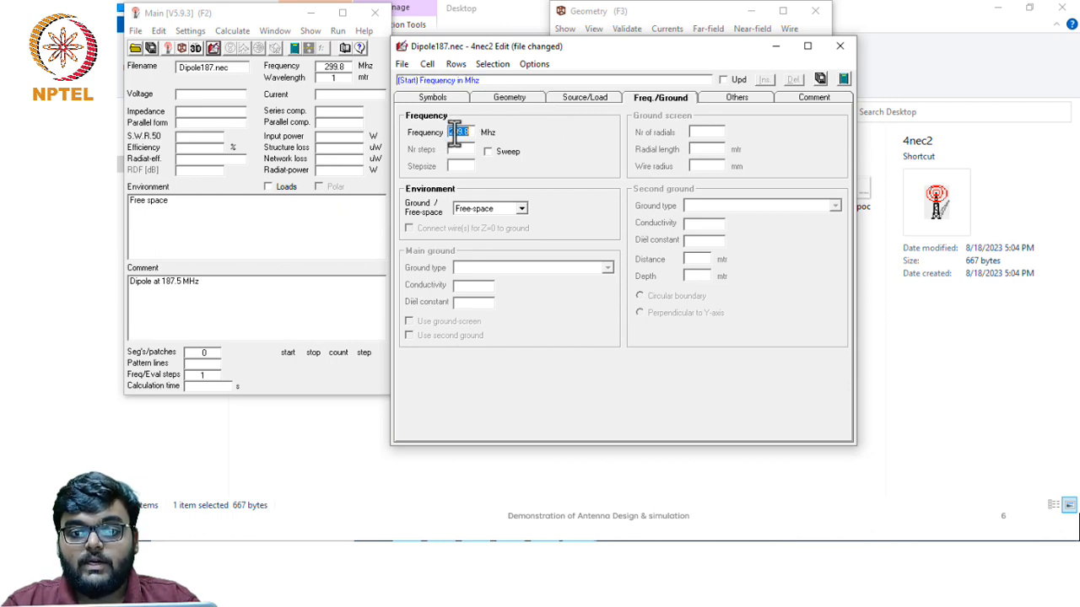
type("1")
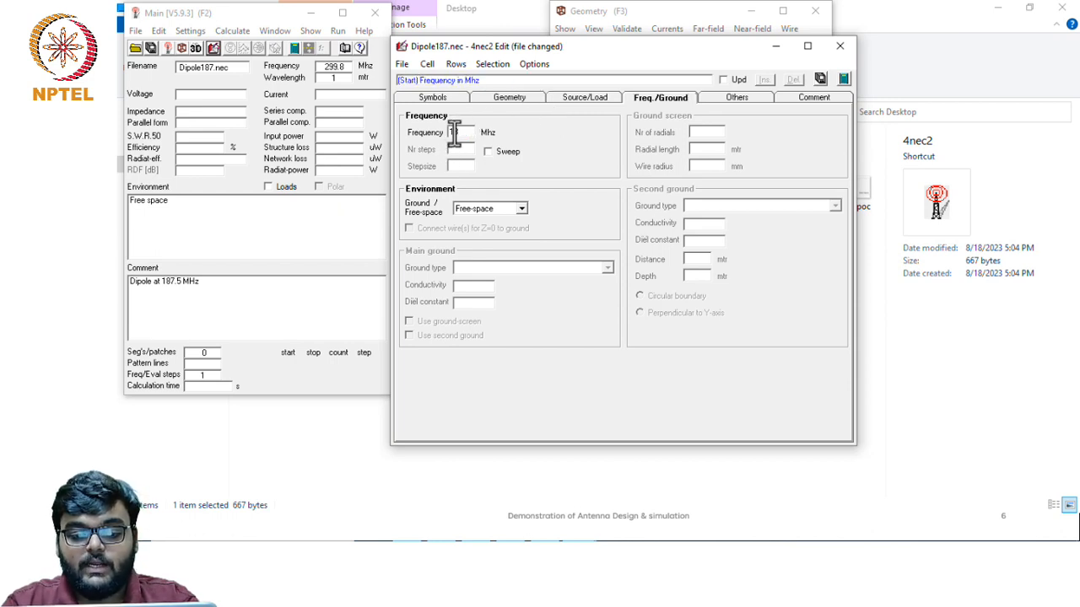
type("87.5")
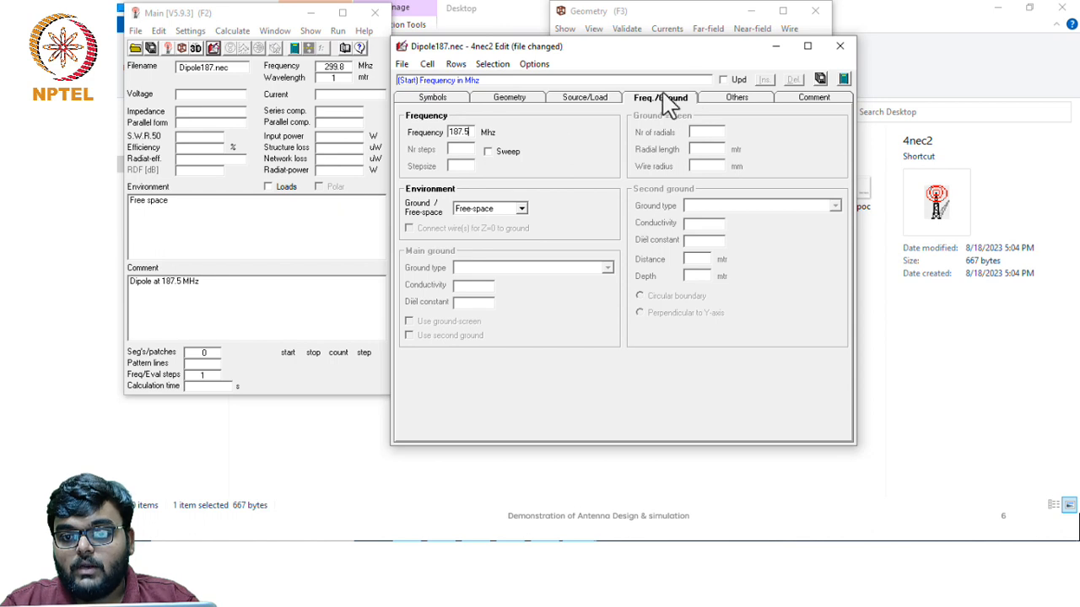
Save the Dipole187.nec file and bring the Geometry view forward beside the editor's settings to inspect the dipole
left_click(821, 80)
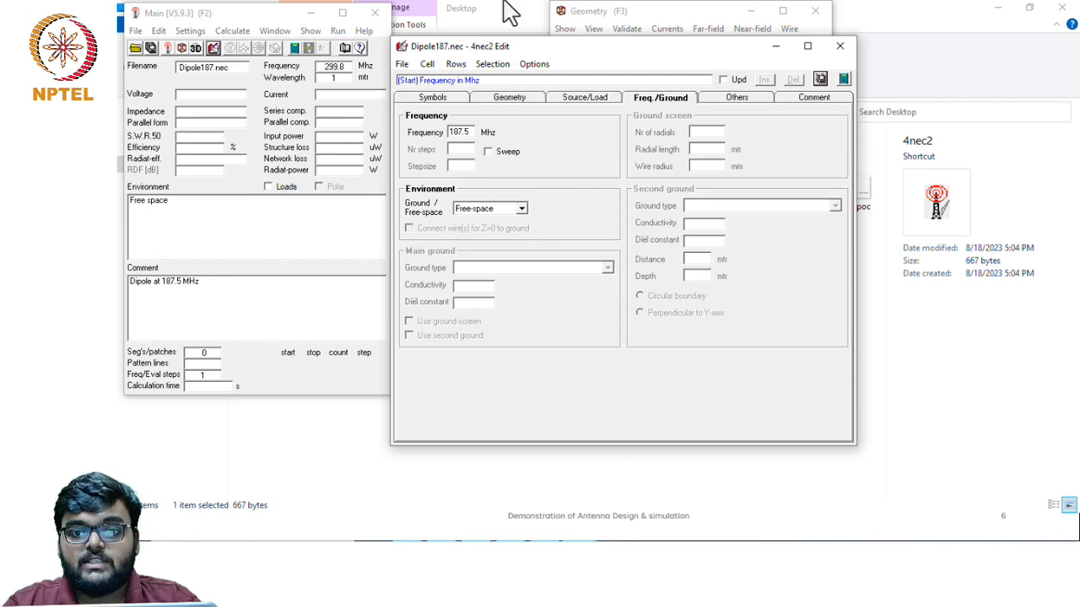
left_click(566, 24)
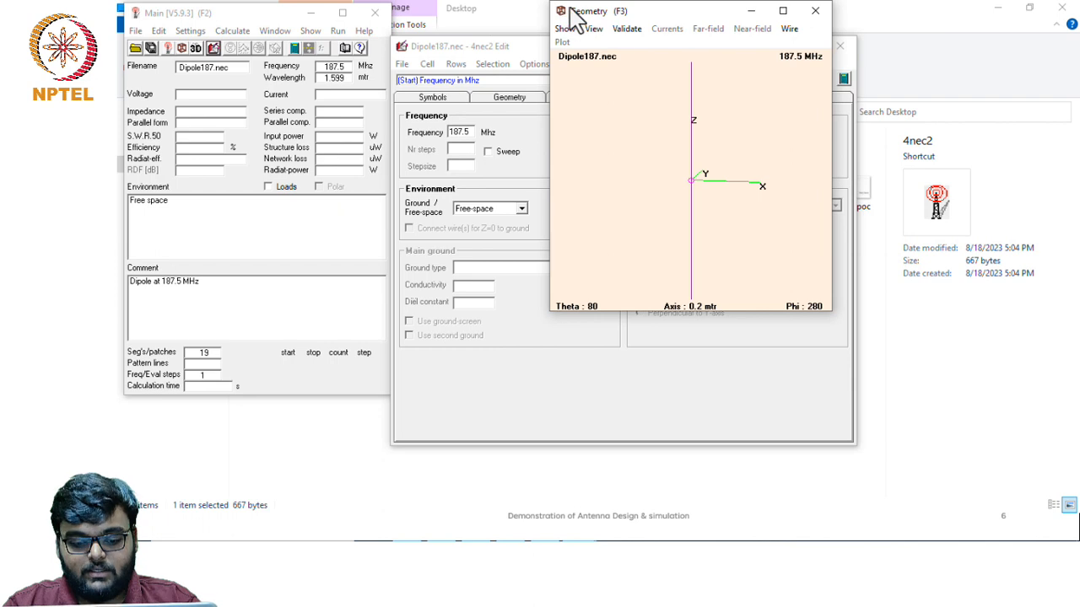
left_click_drag(570, 11, 193, 45)
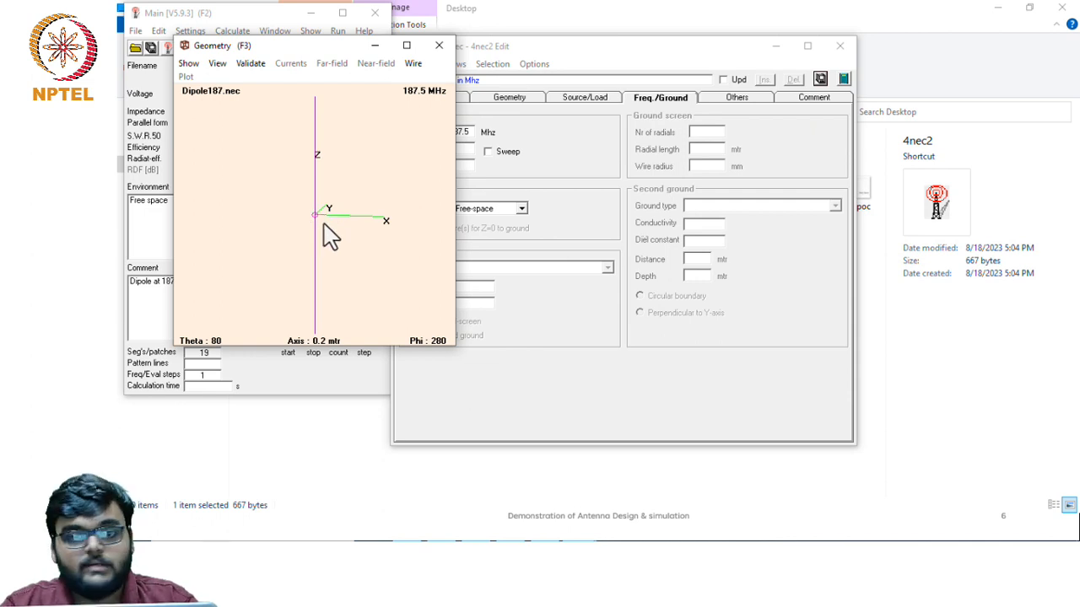
Start generating the antenna results and select a frequency sweep as the calculation type
left_click(844, 79)
left_click(844, 79)
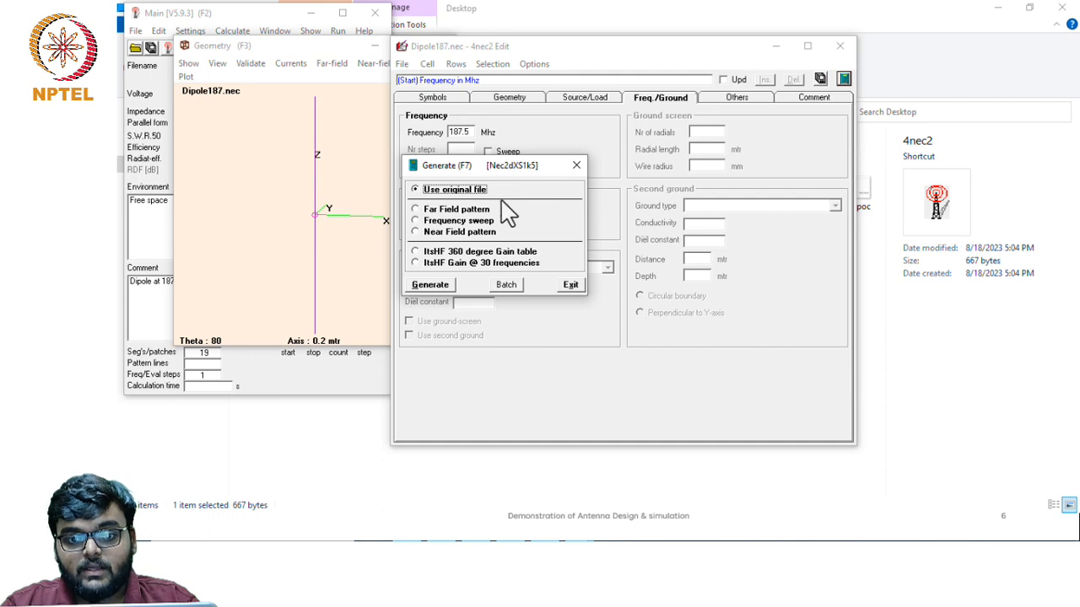
left_click(454, 222)
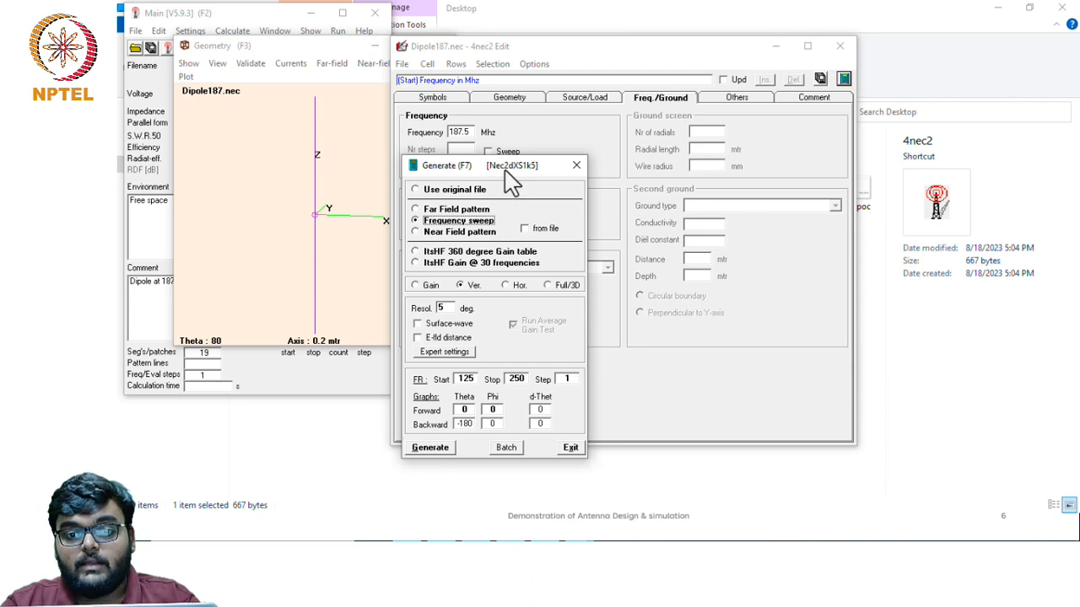
left_click_drag(512, 181, 492, 93)
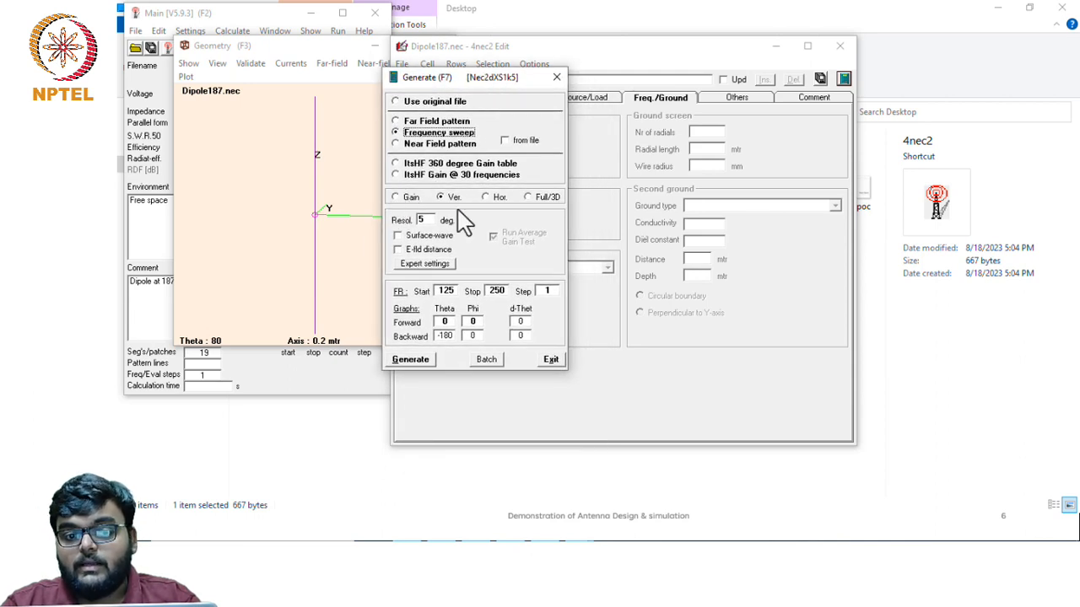
Configure the sweep to calculate Gain, with the averaging option under the expert settings set to 1: average-gain
left_click(415, 264)
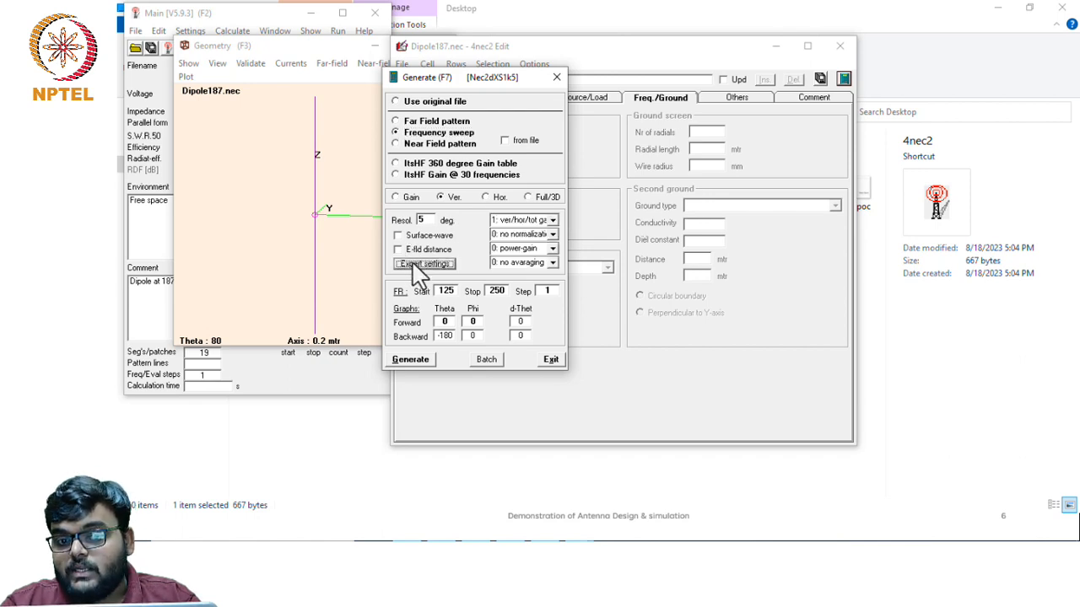
left_click(553, 263)
left_click(525, 283)
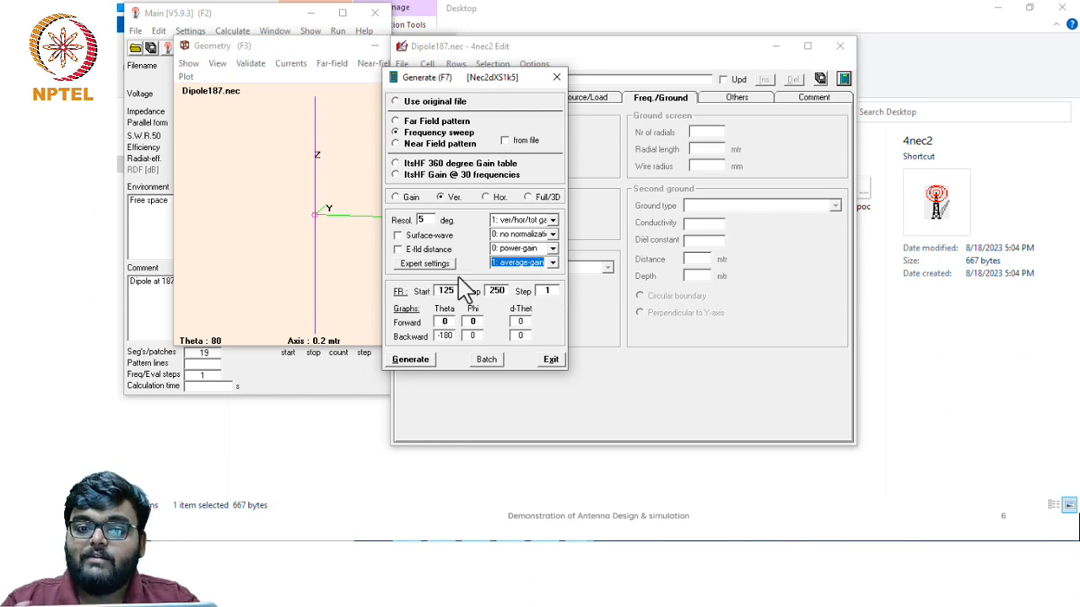
left_click(396, 198)
left_click(652, 305)
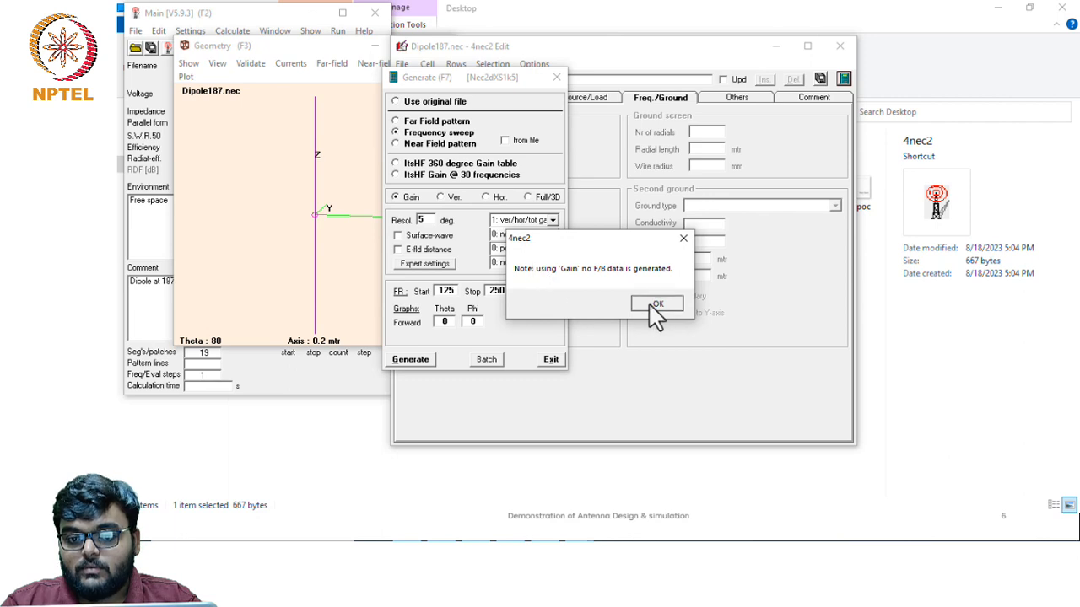
left_click(552, 262)
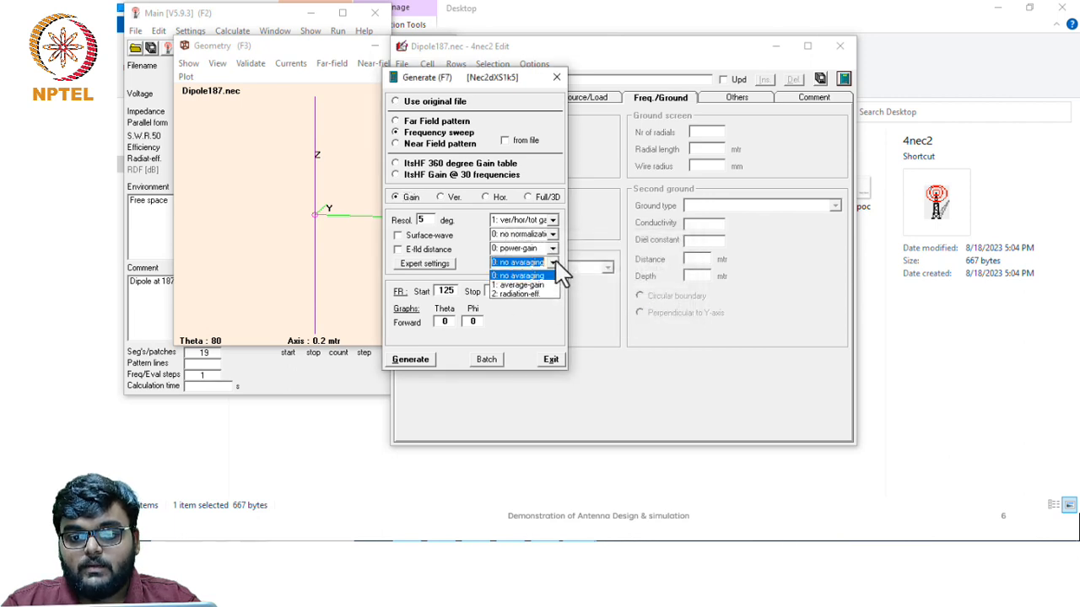
left_click(523, 285)
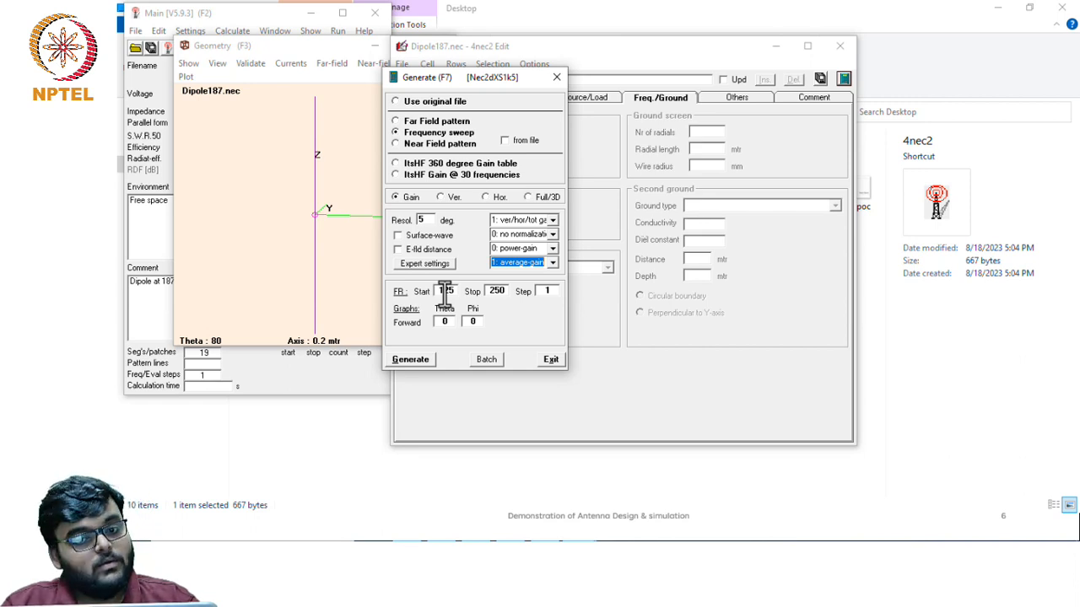
Set the sweep step to 1 and generate the frequency sweep from 125 to 250 MHz
left_click(550, 292)
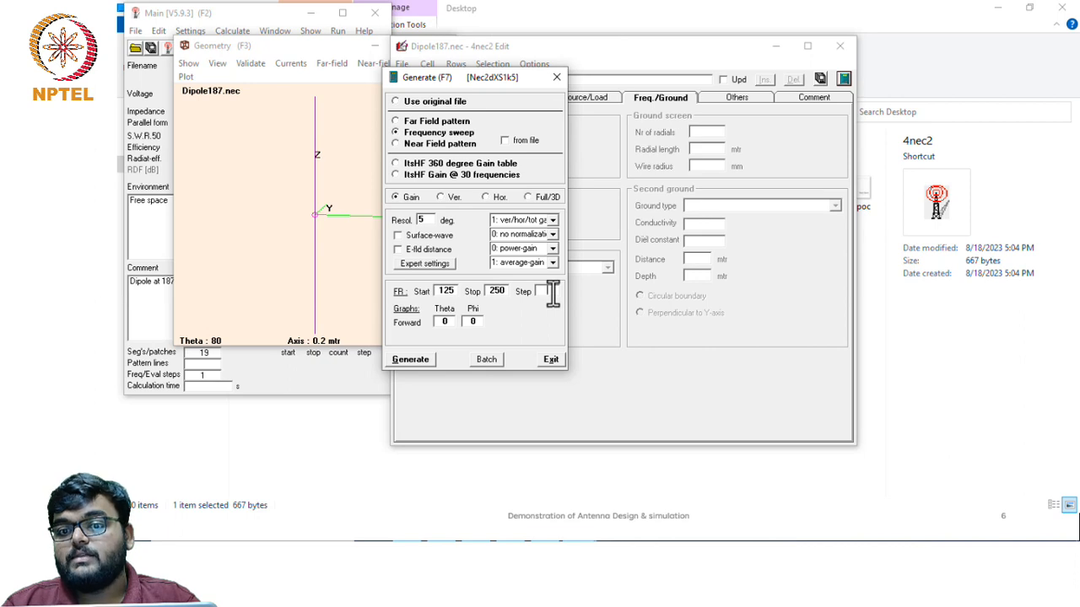
type("1")
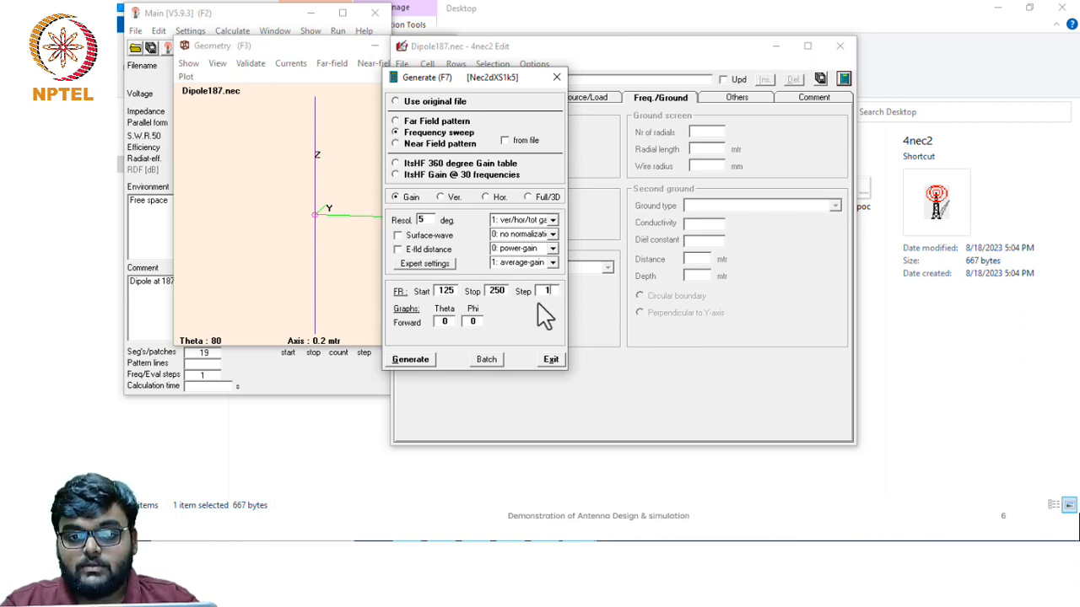
left_click(411, 363)
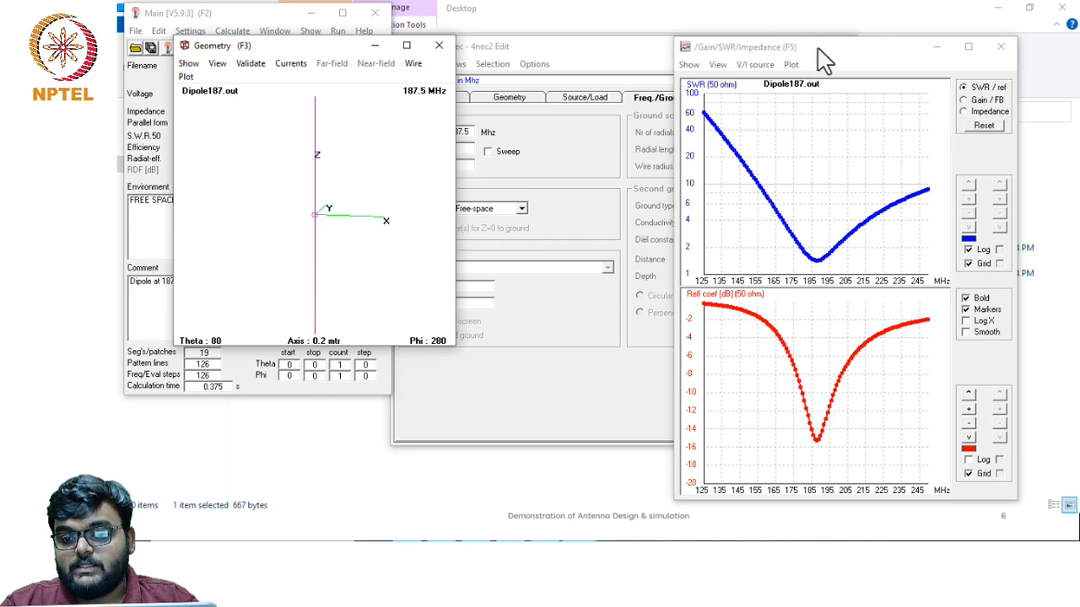
Move the SWR and reflection coefficient graphs clear of the editor and mark the dip of the reflection coefficient curve
left_click_drag(824, 59, 631, 63)
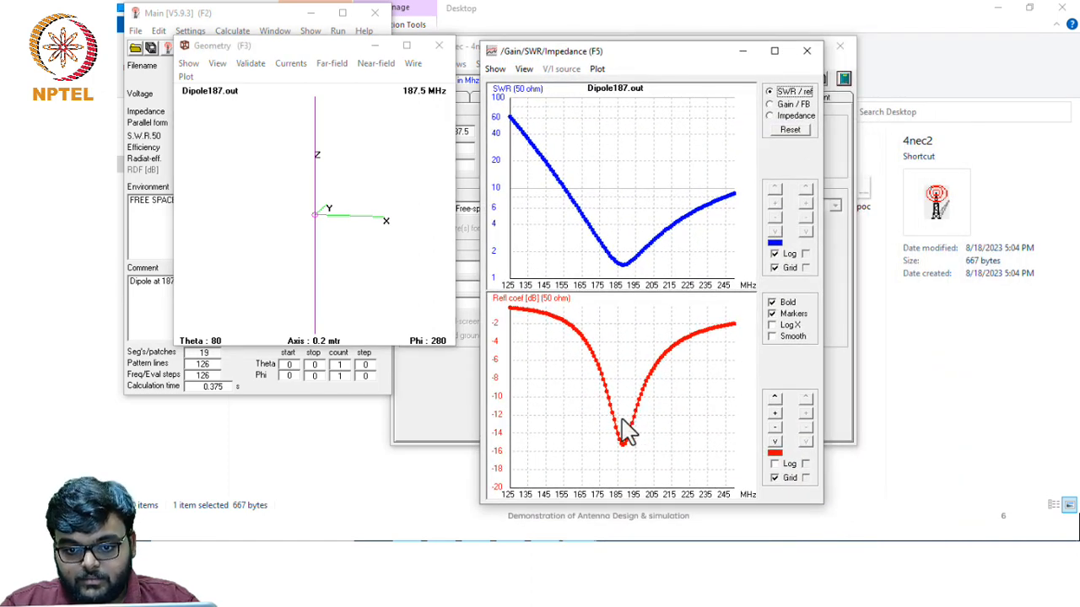
left_click(622, 446)
left_click(623, 447)
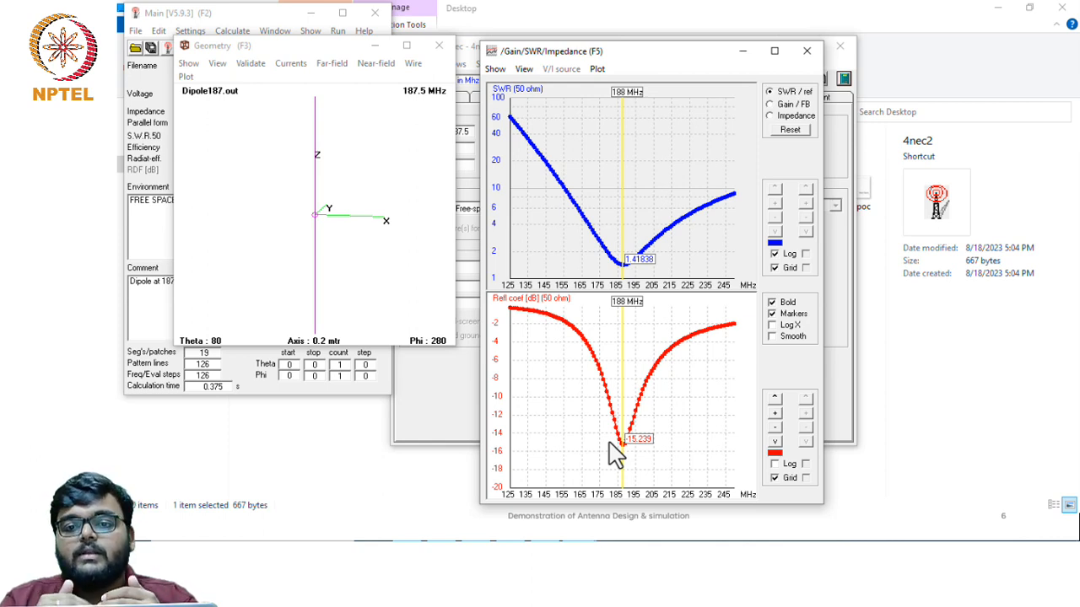
Set the wire's radius to 0.01 in the geometry table and rerun the frequency sweep from 125 to 250 MHz
left_click(455, 399)
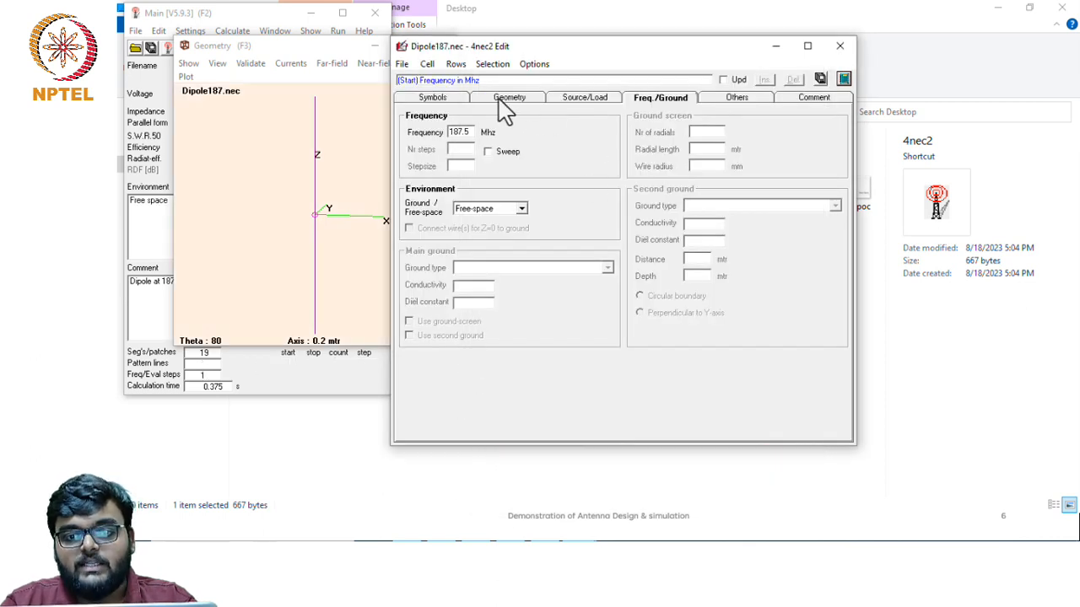
left_click(508, 98)
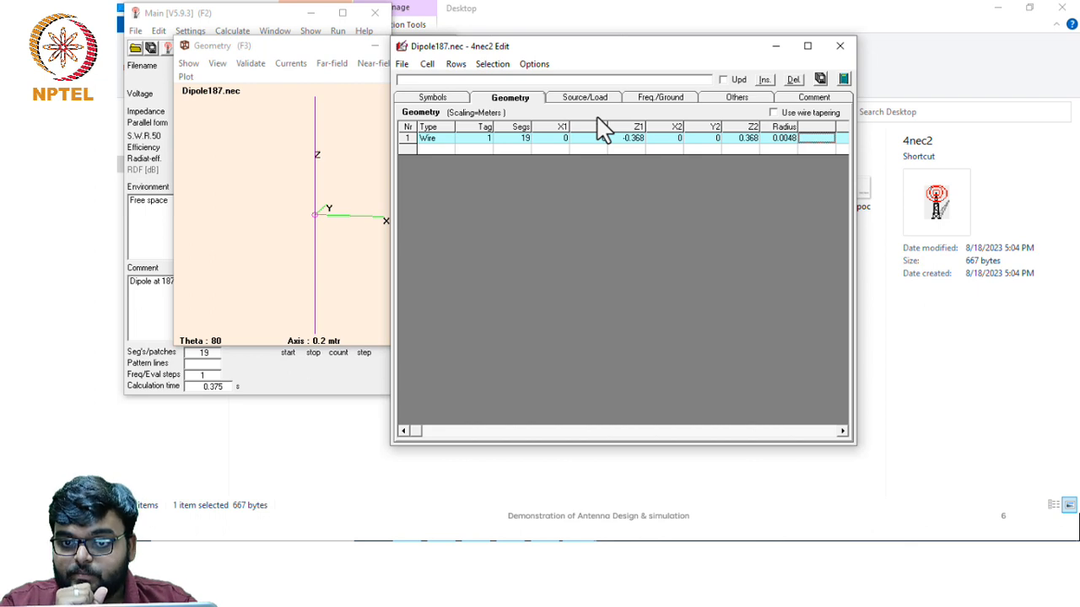
left_click(781, 139)
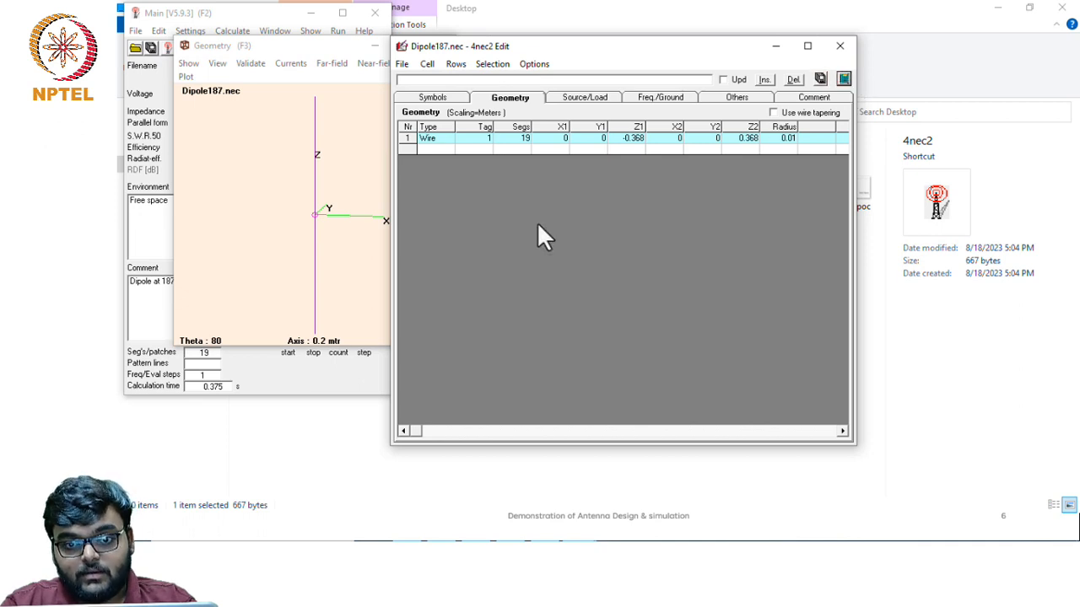
key("F7")
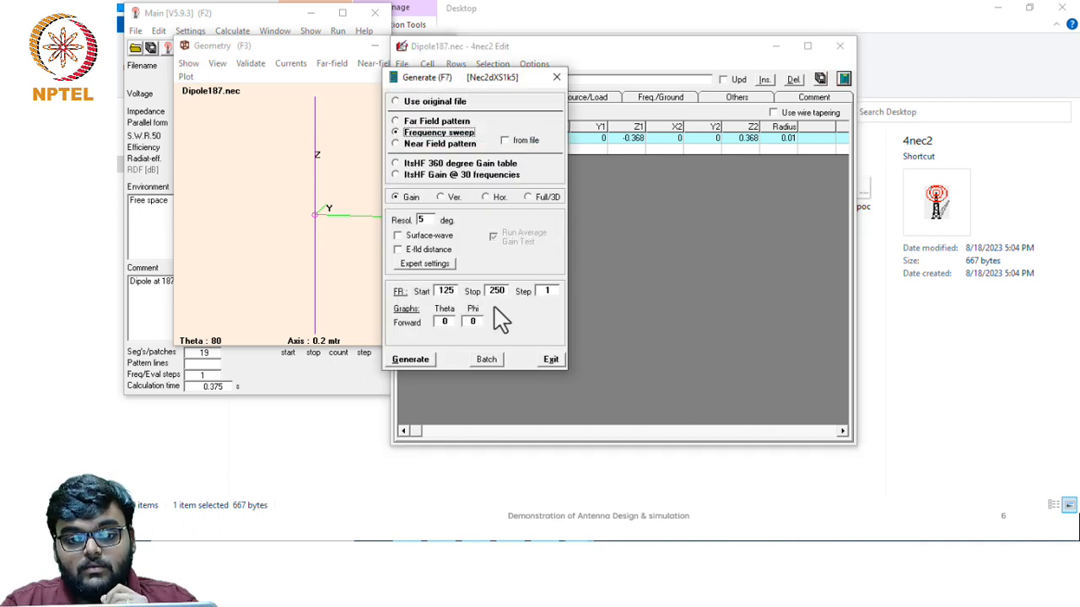
left_click(411, 361)
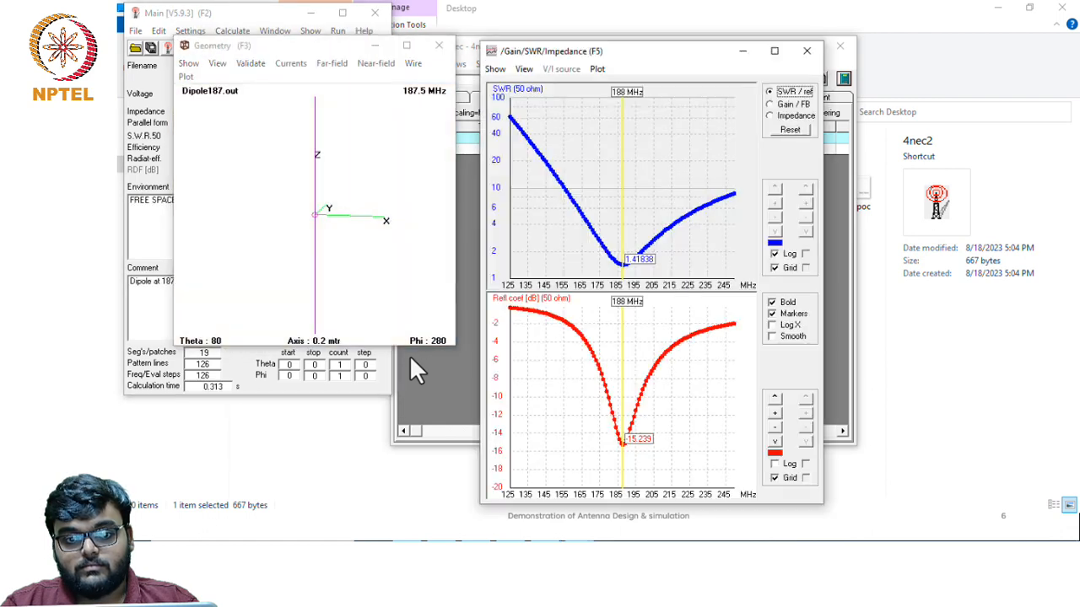
Examine the SWR and reflection coefficient curves with the frequency marker at 184, 176, 199 and 230 MHz
left_click(616, 447)
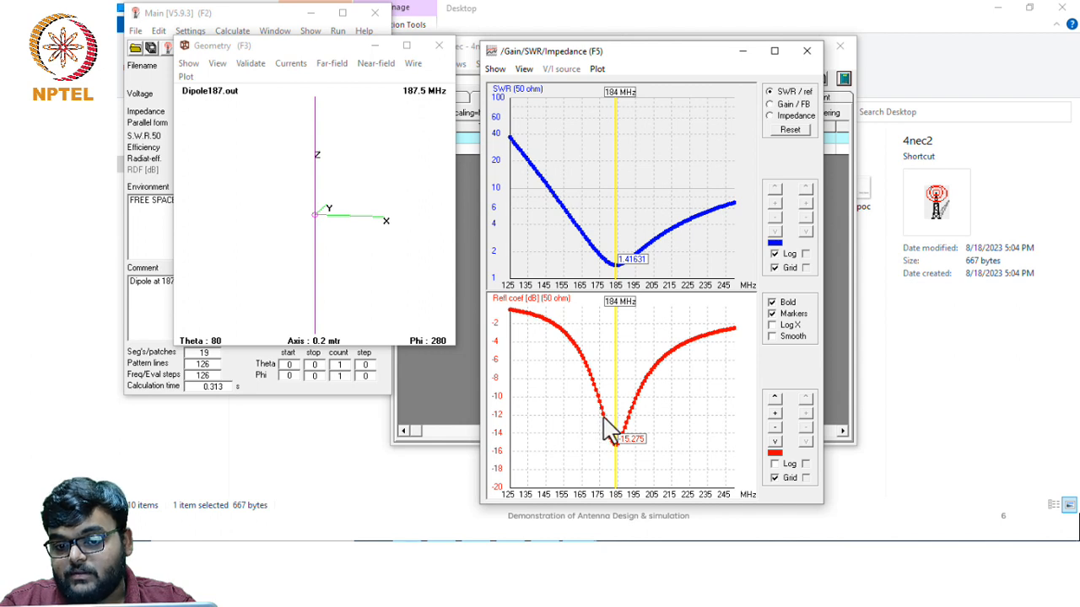
left_click(600, 422)
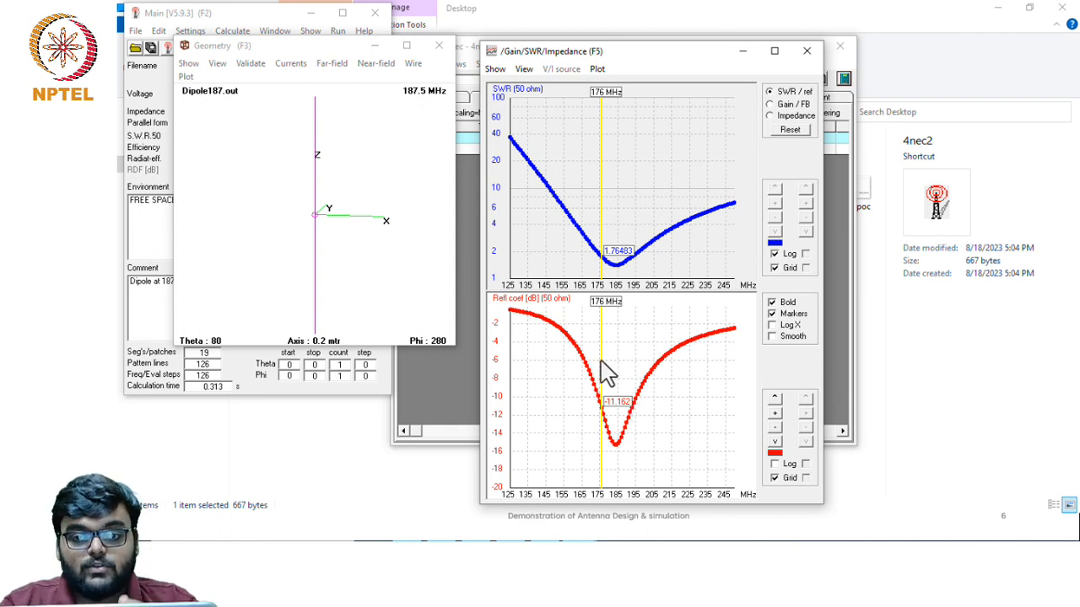
left_click(344, 447)
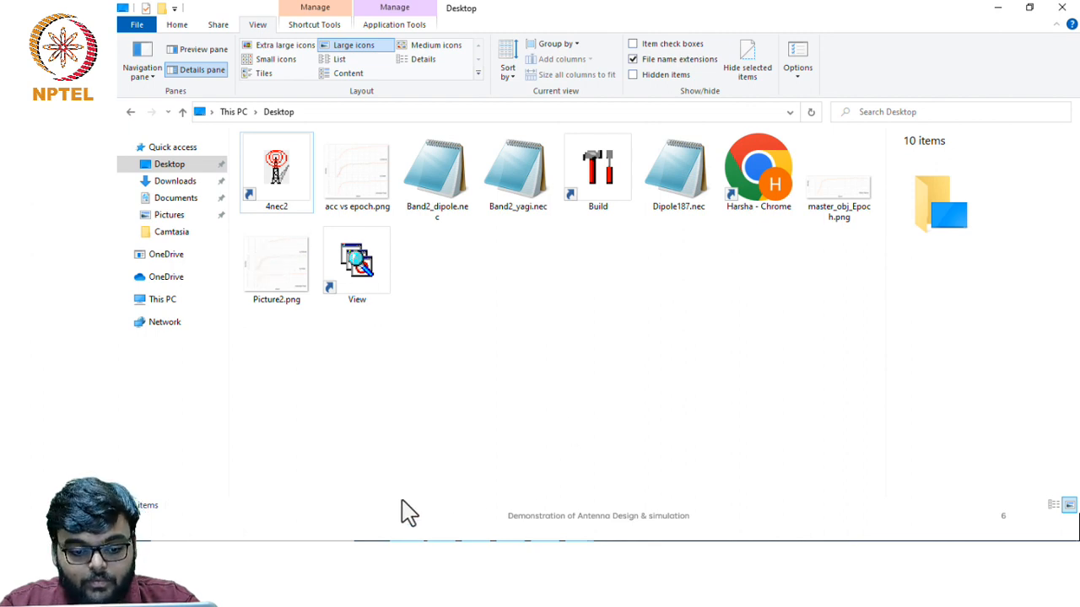
key("alt+Tab")
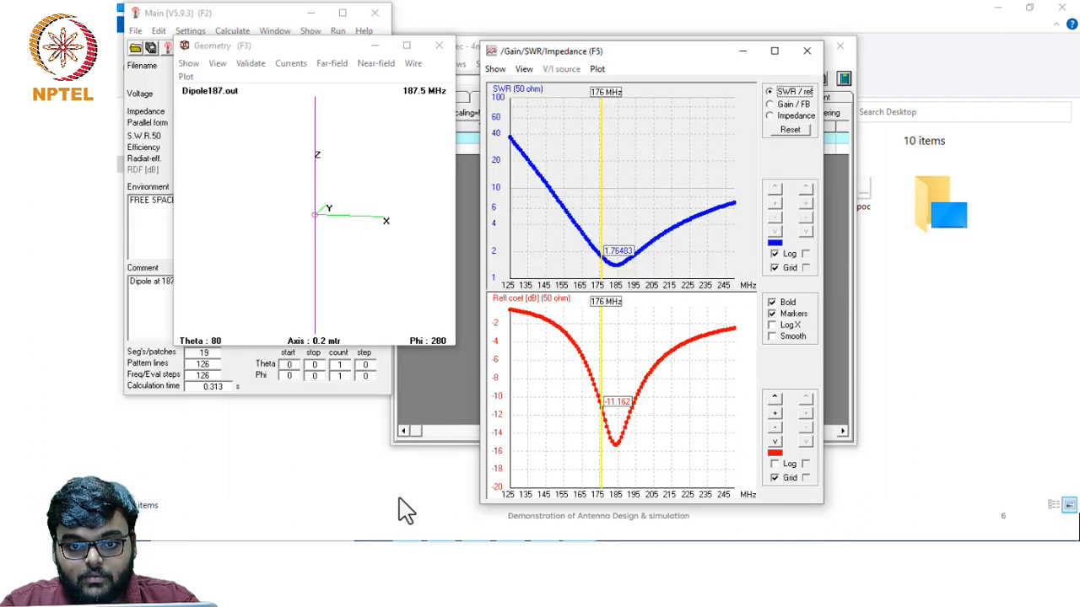
left_click(642, 357)
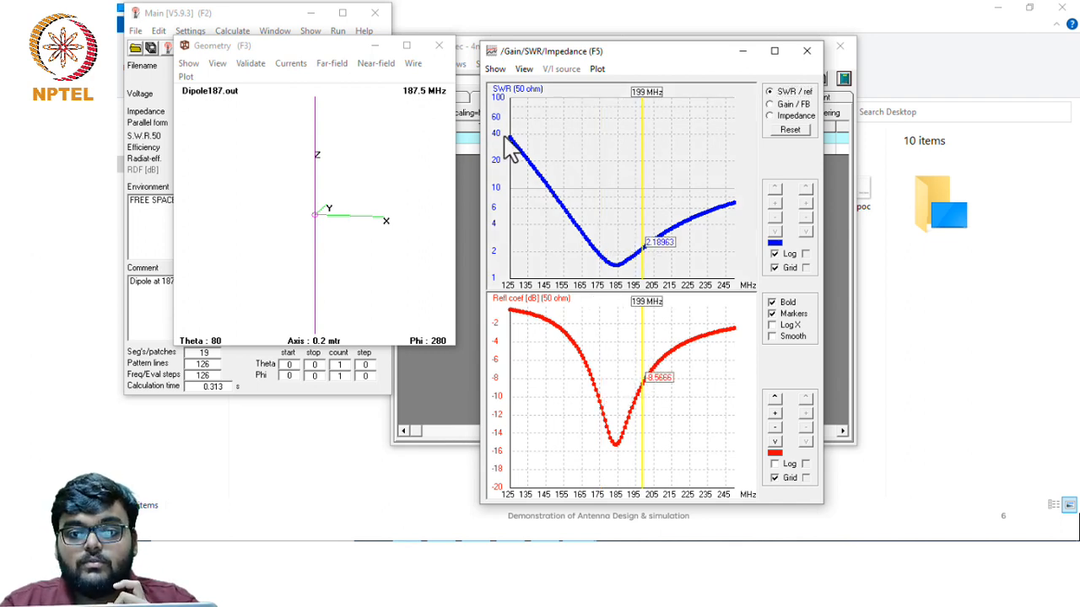
left_click(524, 70)
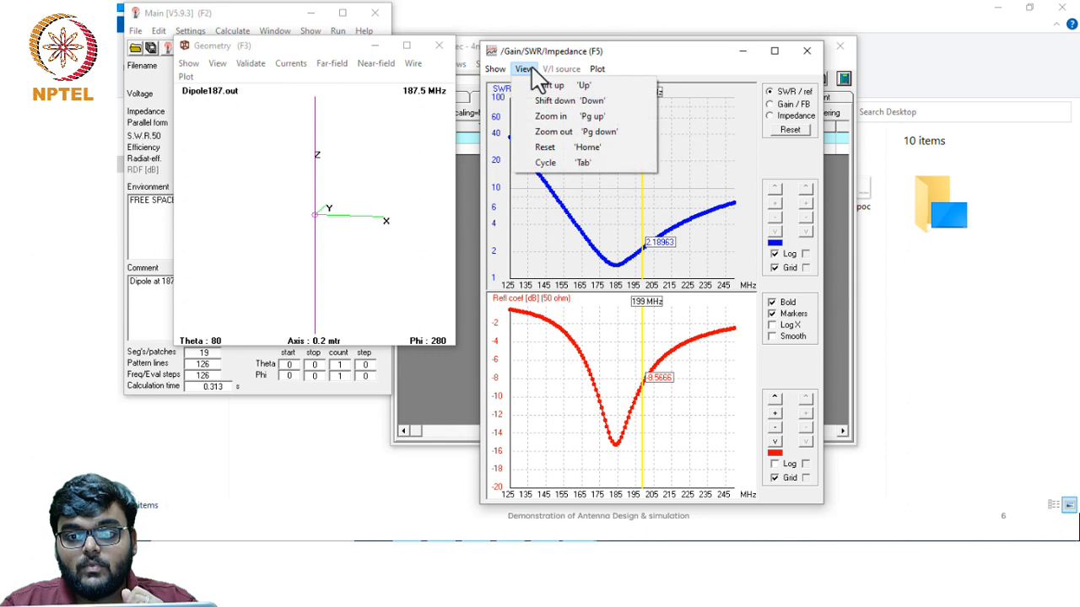
mouse_move(496, 71)
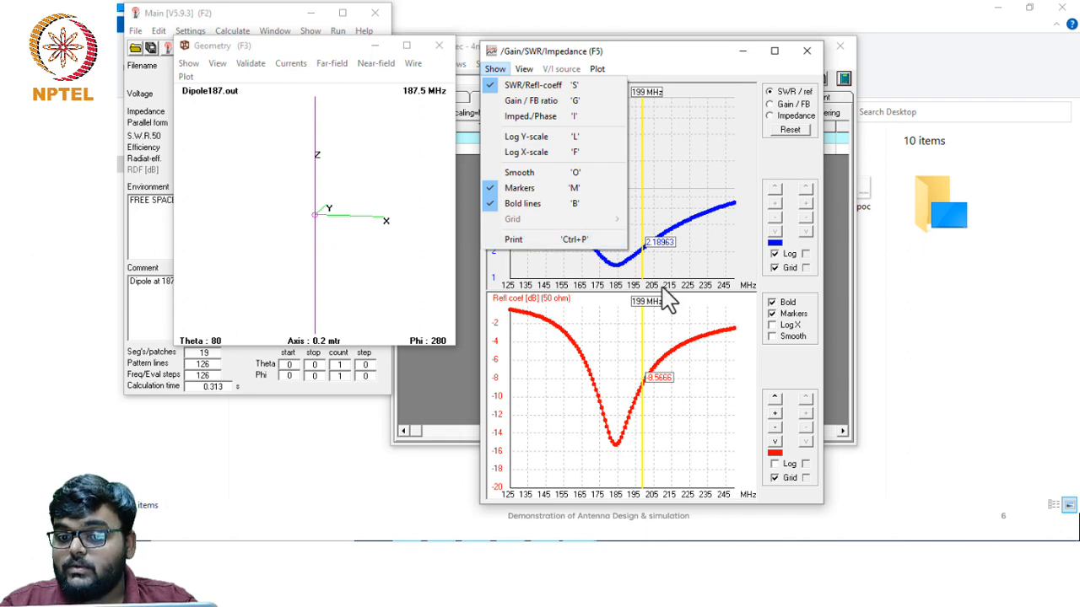
left_click(698, 390)
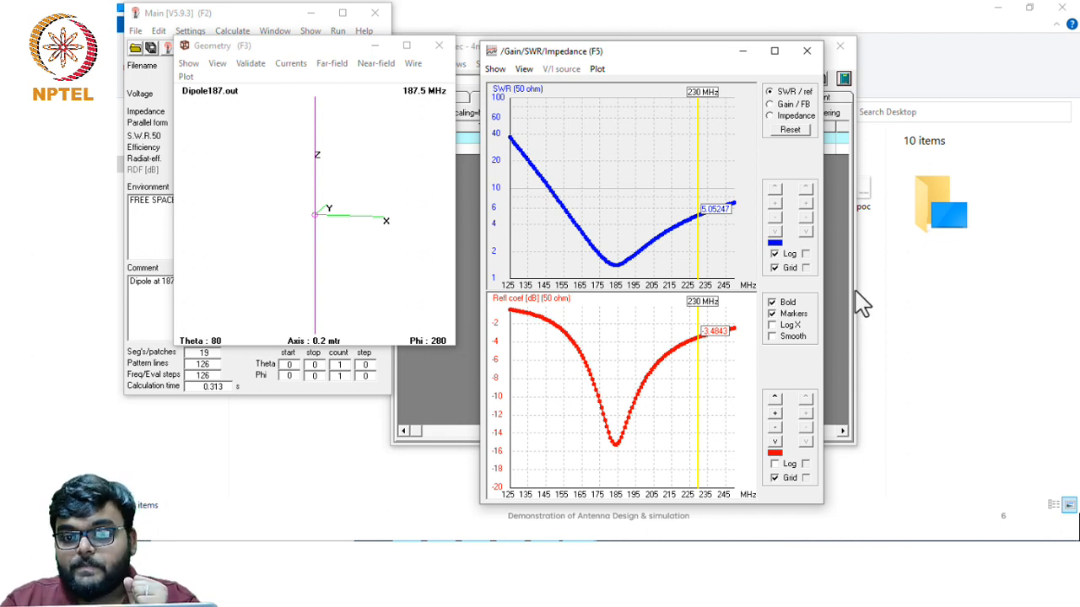
Close the SWR graphs, set the wire's radius to 0.0048 in the geometry table, and save the model
left_click(806, 53)
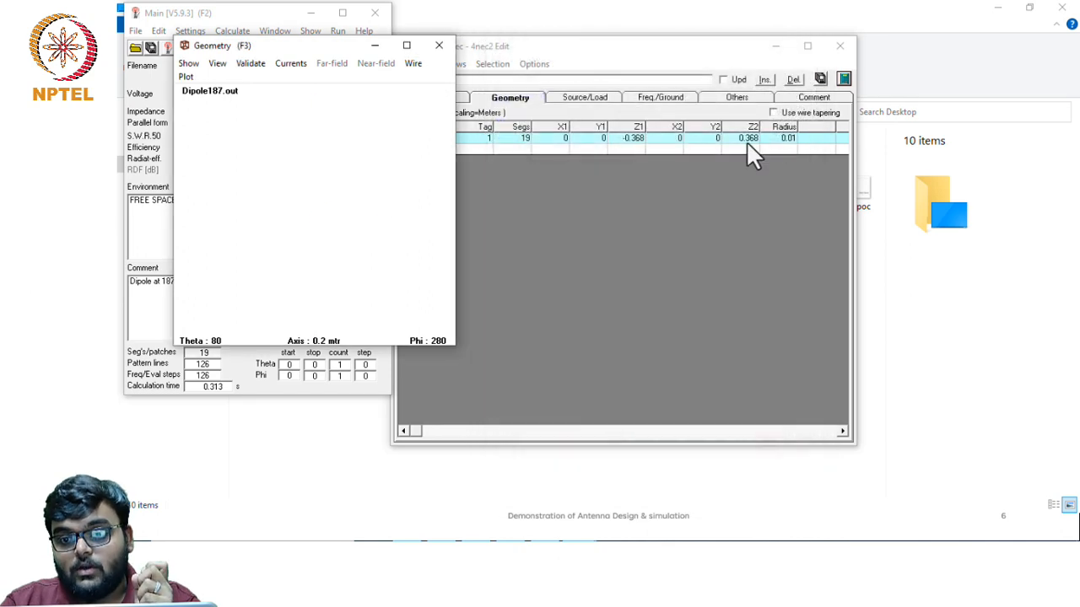
left_click(785, 137)
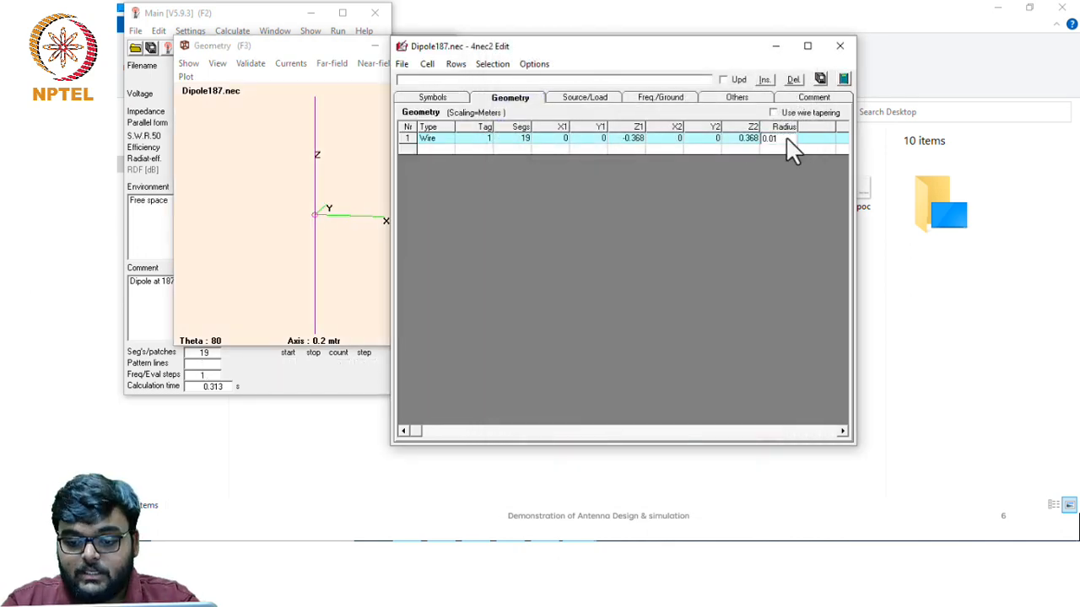
key("BackSpace")
type("0")
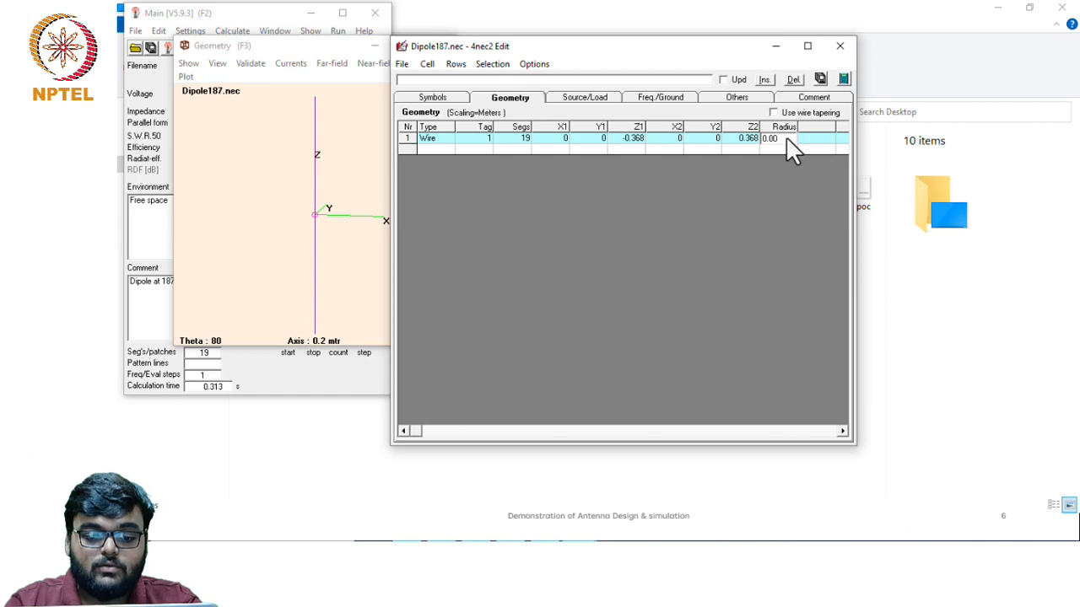
type("48")
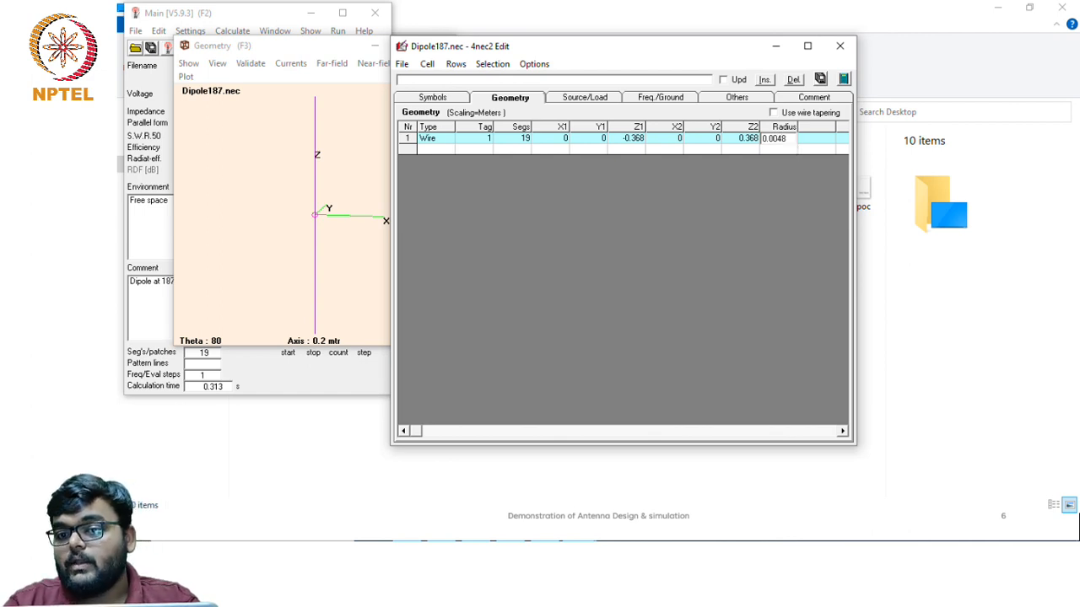
left_click(820, 79)
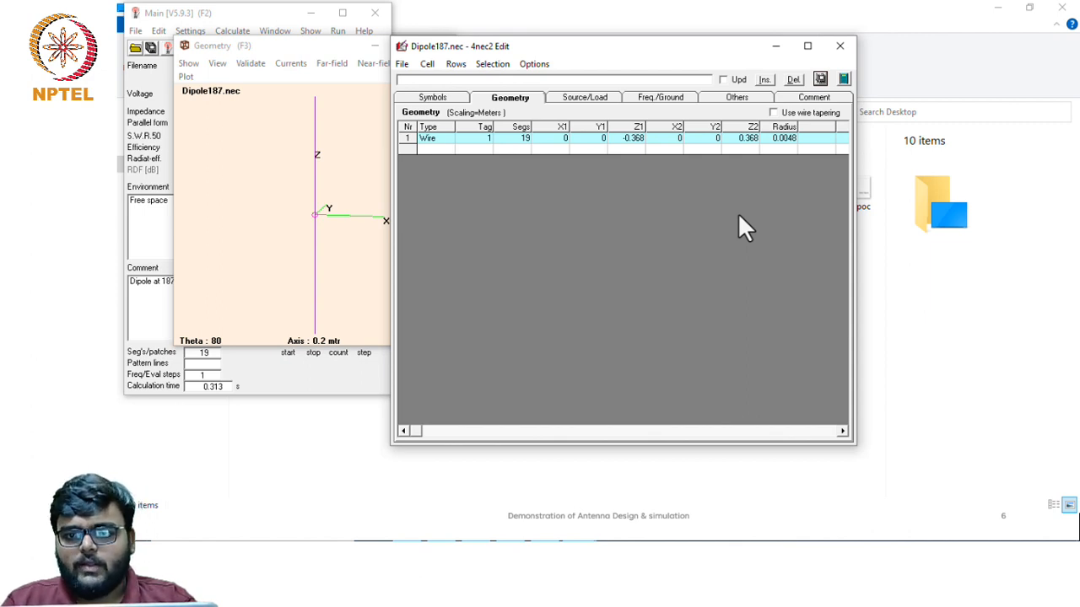
key("Right")
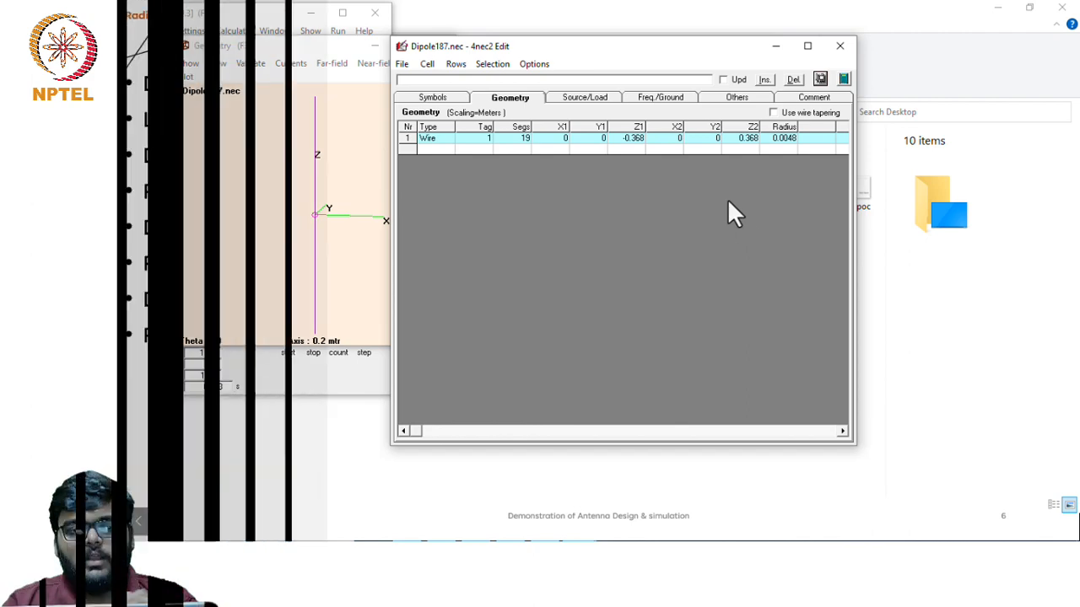
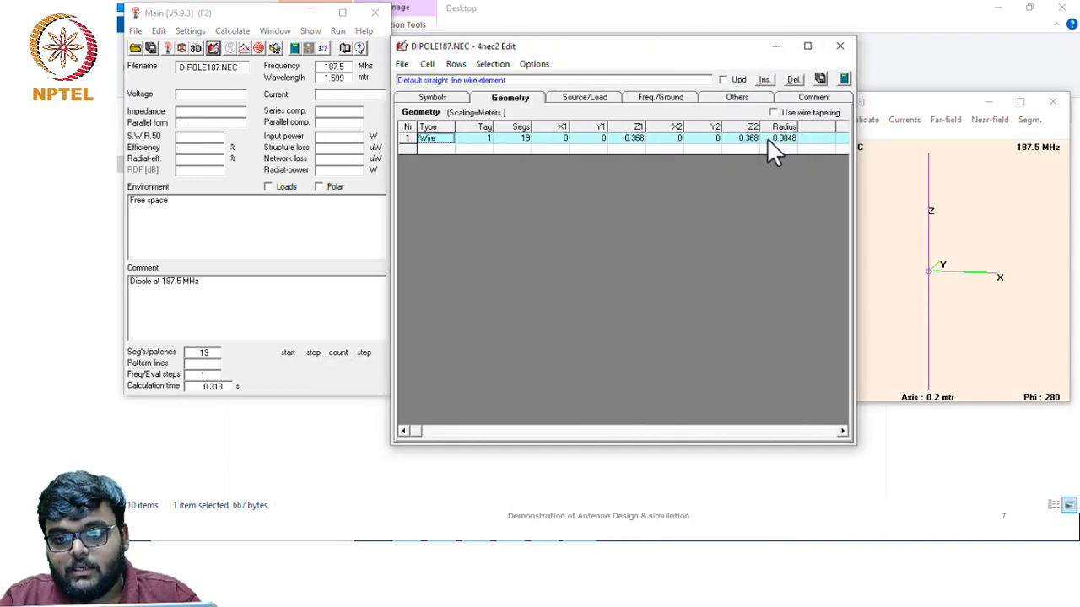
Set up a vertical-pattern frequency sweep, with the averaging option under the expert settings set to 1: average-gain
left_click(844, 81)
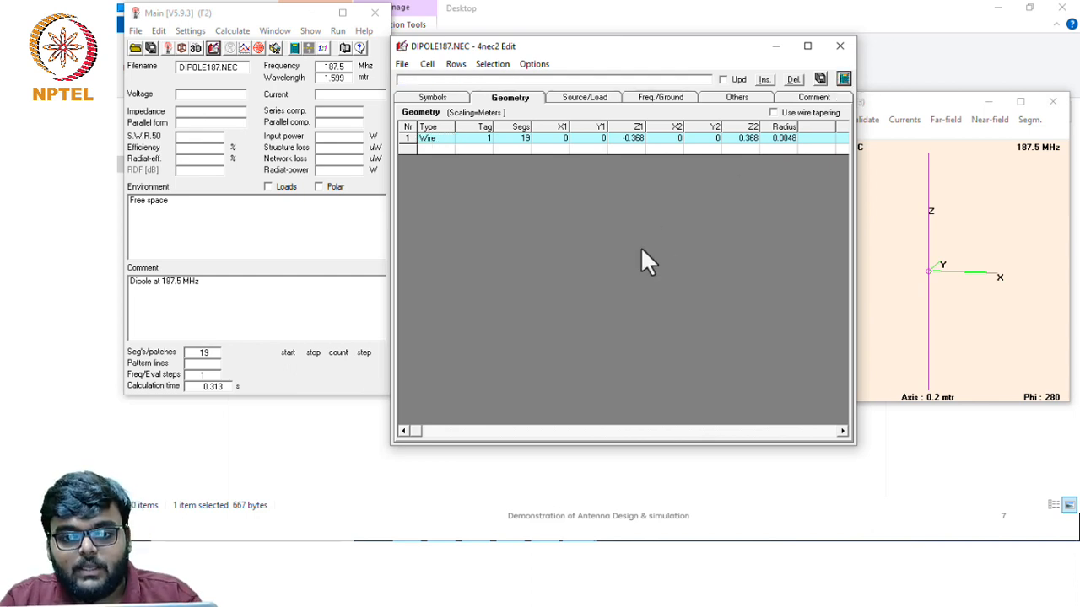
left_click(426, 133)
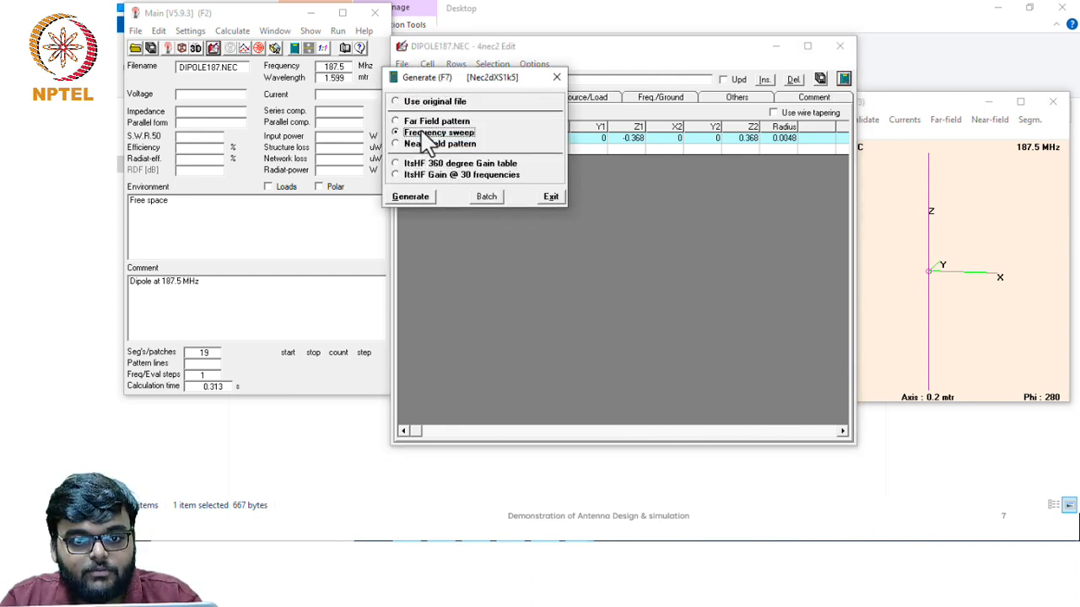
left_click(418, 264)
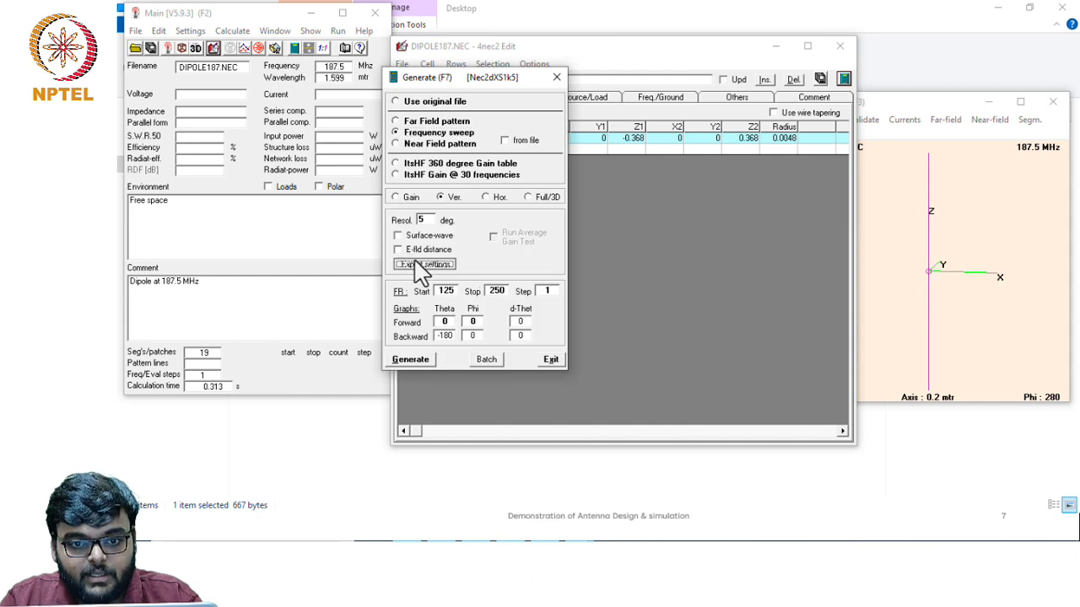
left_click(534, 263)
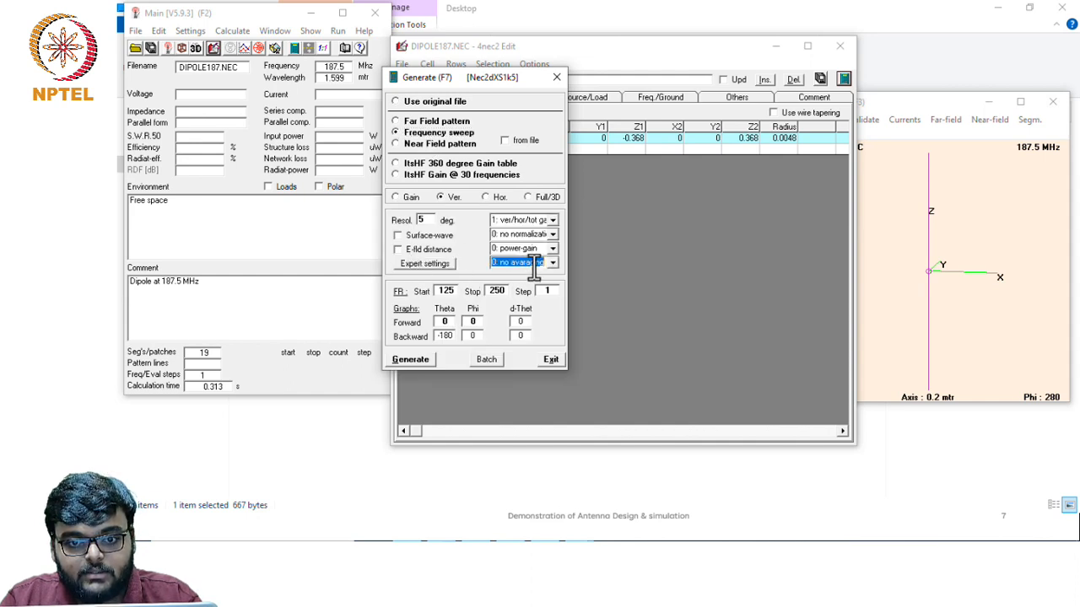
type("1")
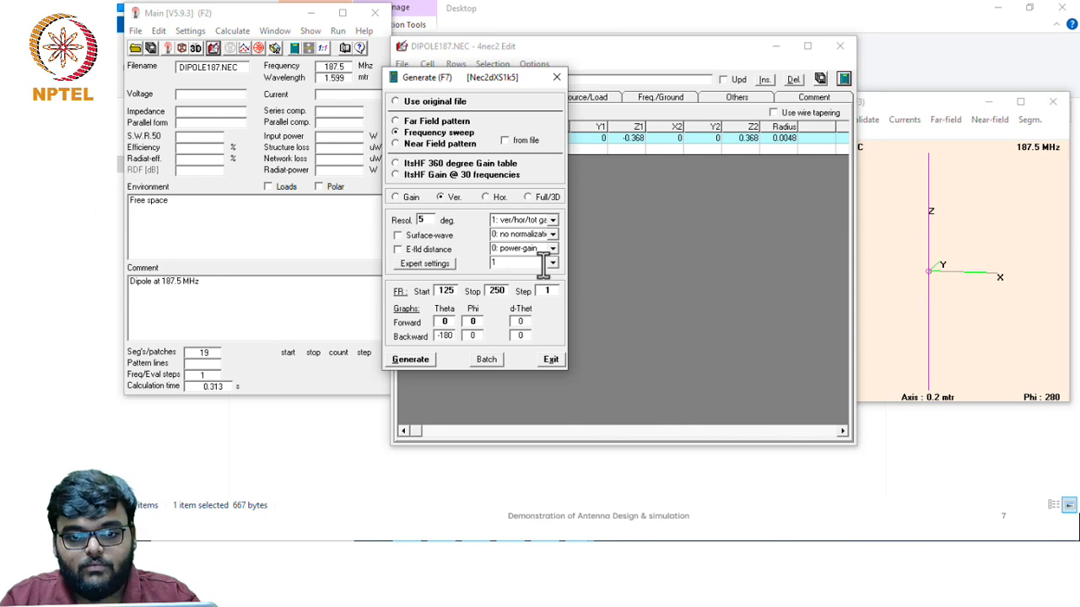
left_click(553, 262)
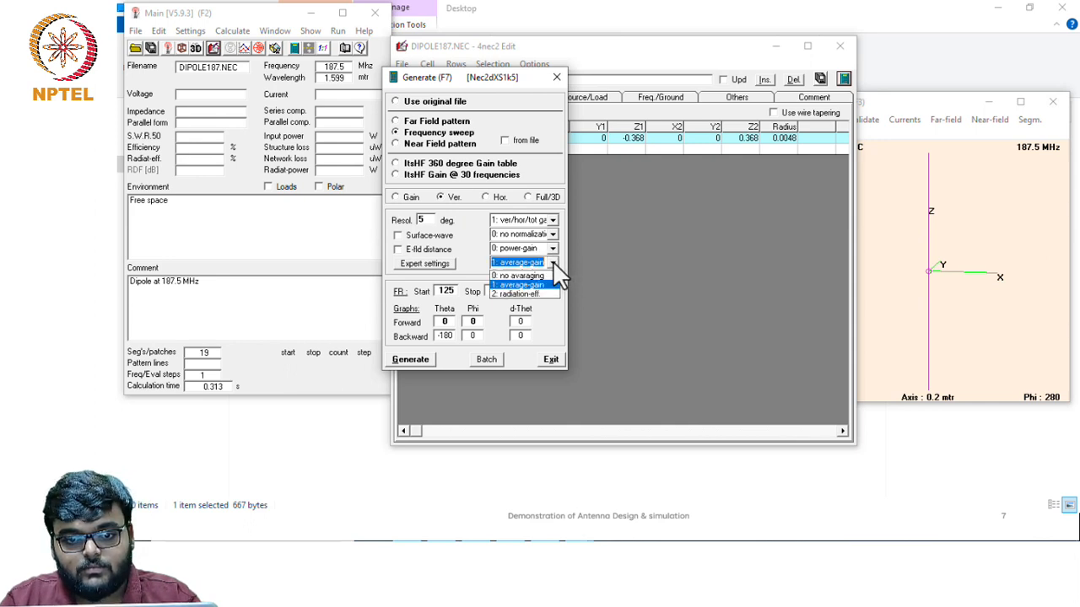
left_click(522, 285)
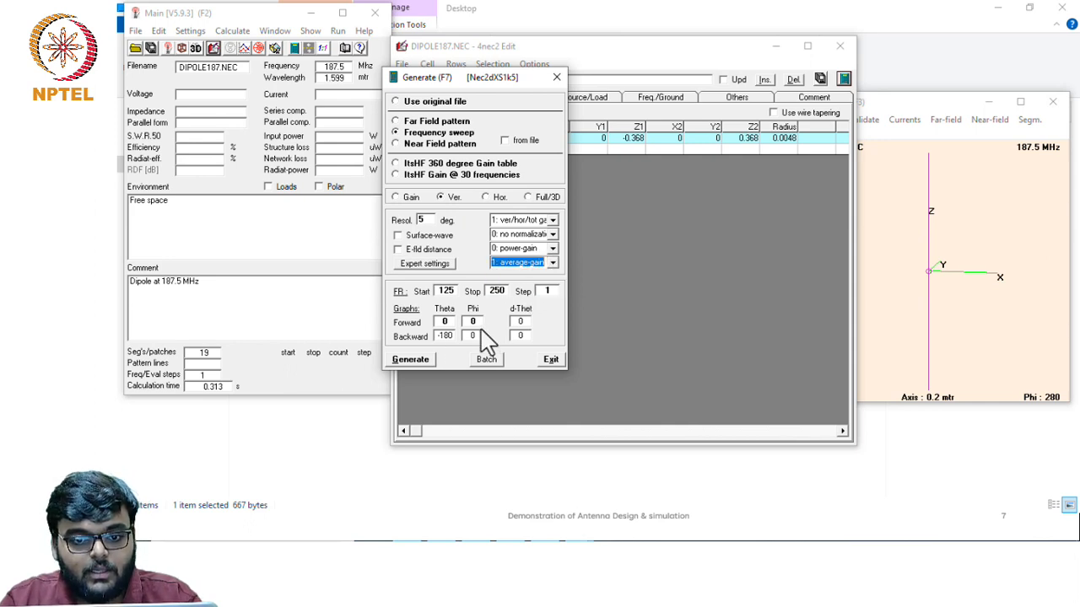
Generate the frequency sweep from 125 to 250 MHz and mark the dip of the reflection coefficient curve at 188 MHz
left_click(422, 359)
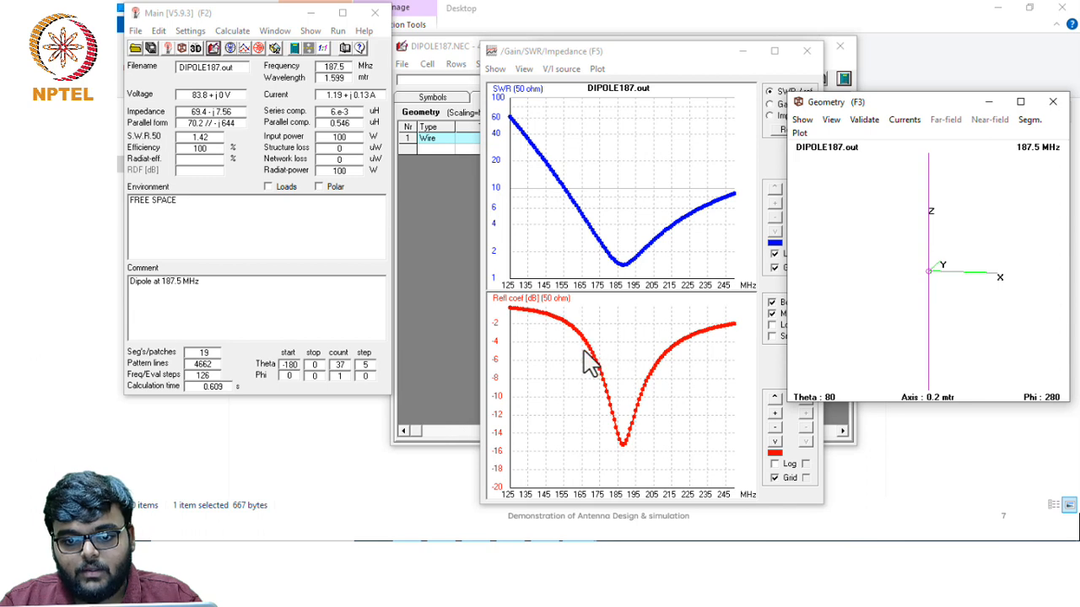
left_click(628, 450)
left_click(629, 450)
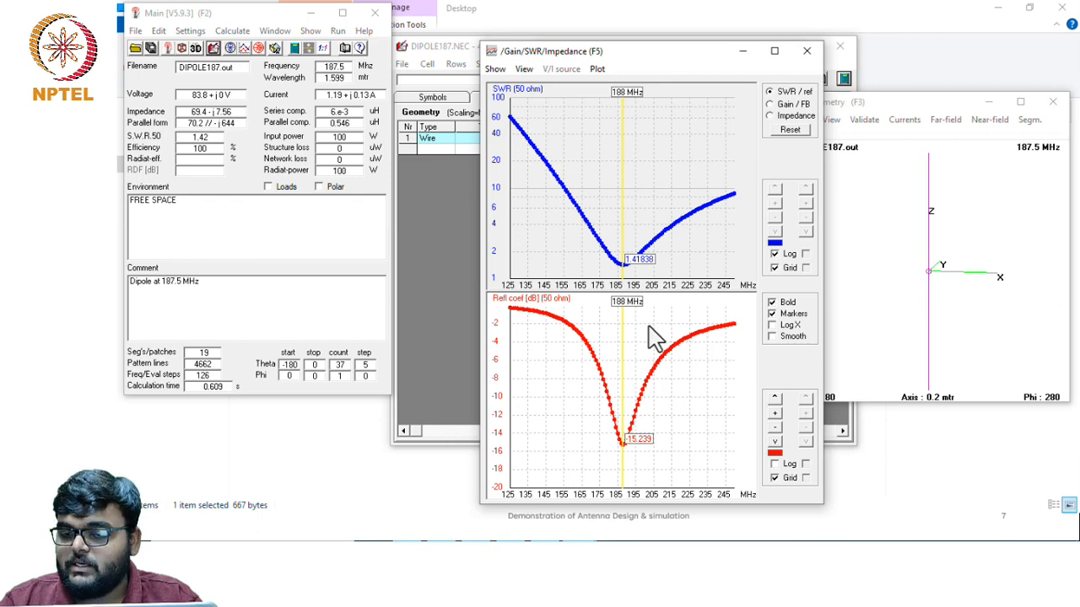
Return to the geometry table and view the dipole's structure in the 3D viewer, then close the viewer
left_click(424, 209)
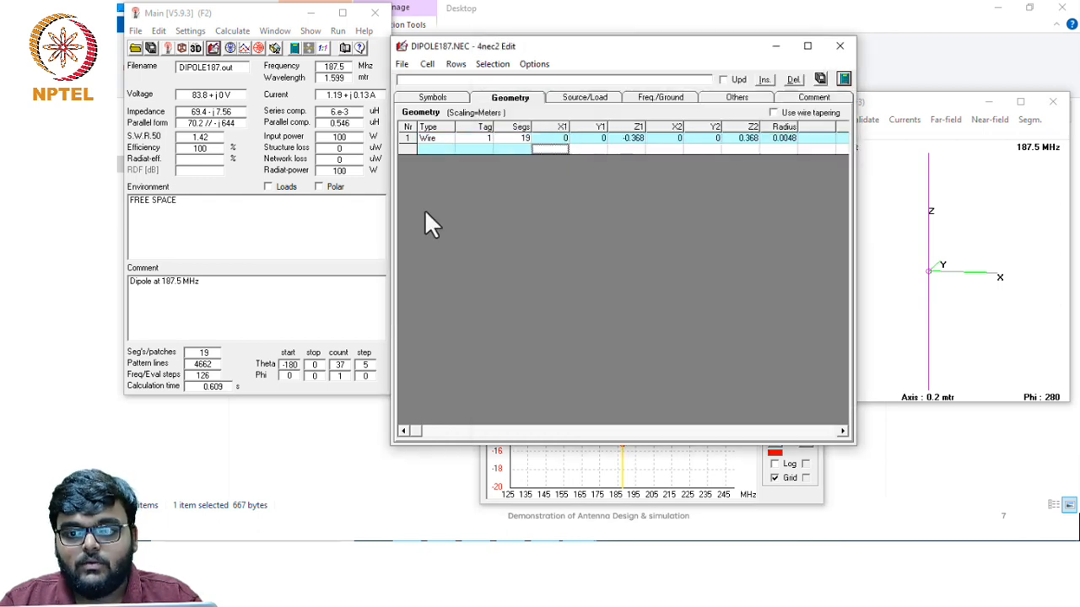
left_click(731, 148)
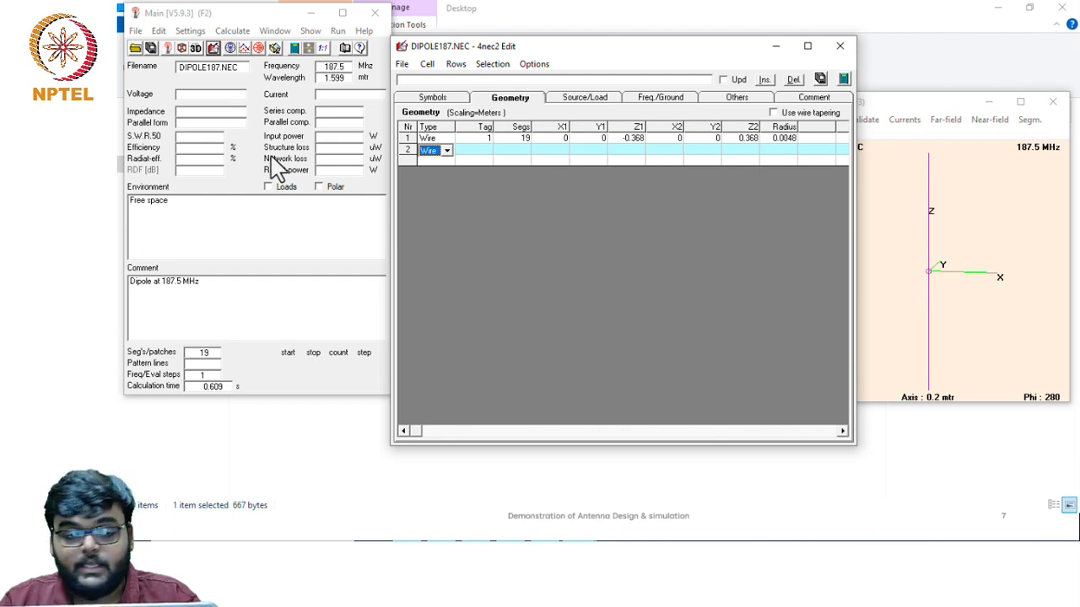
left_click(213, 48)
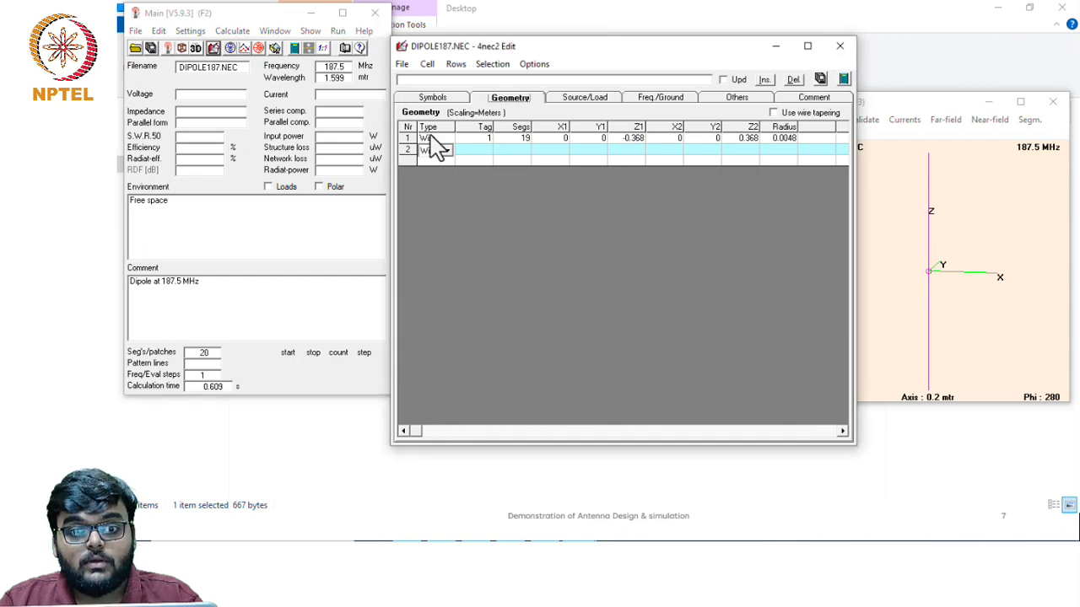
left_click(197, 49)
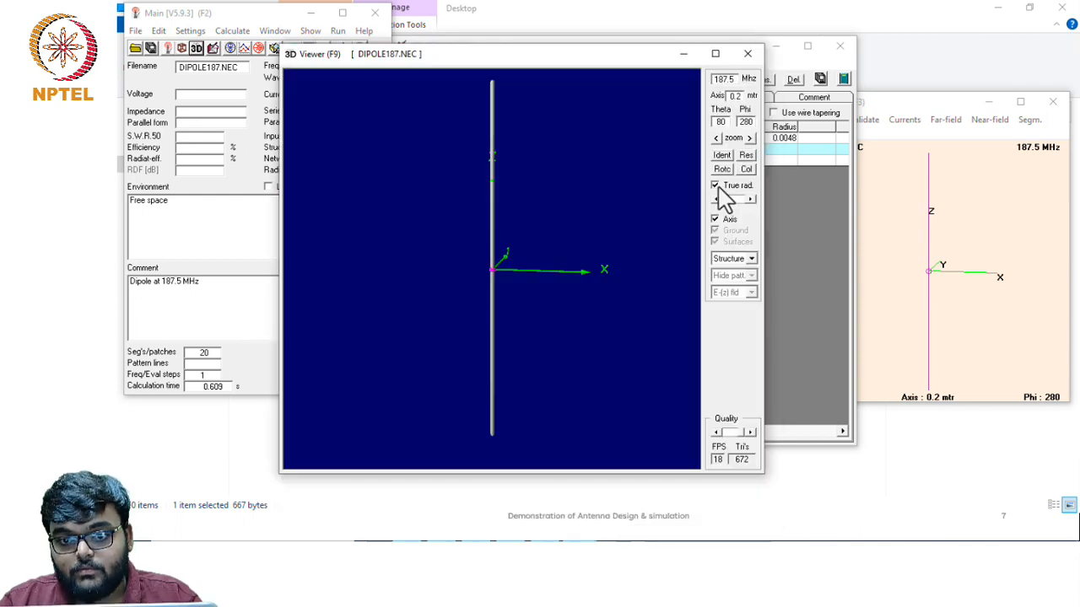
left_click(727, 260)
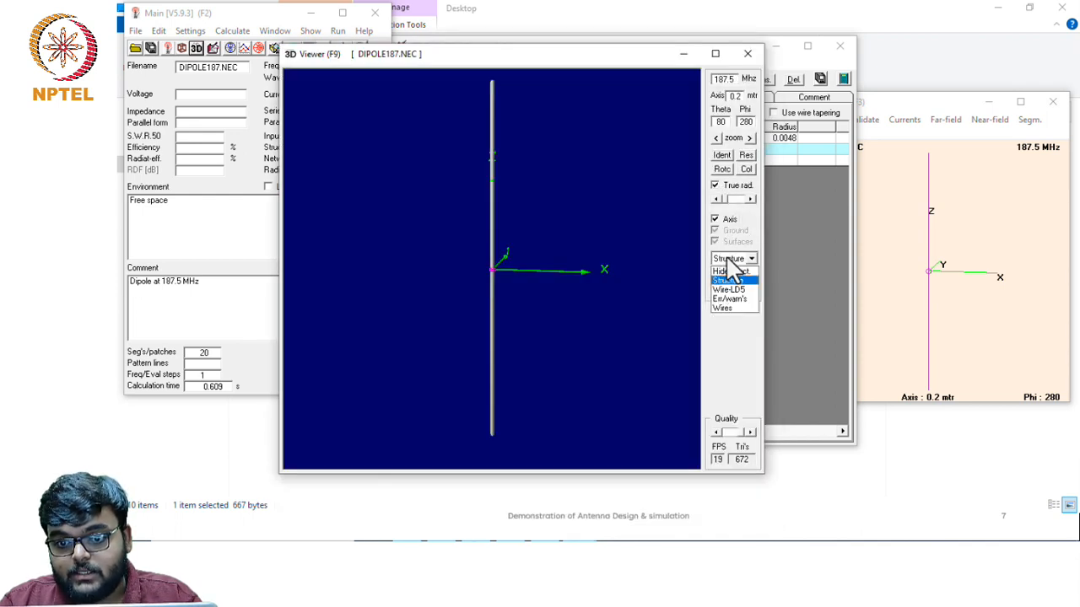
left_click(729, 282)
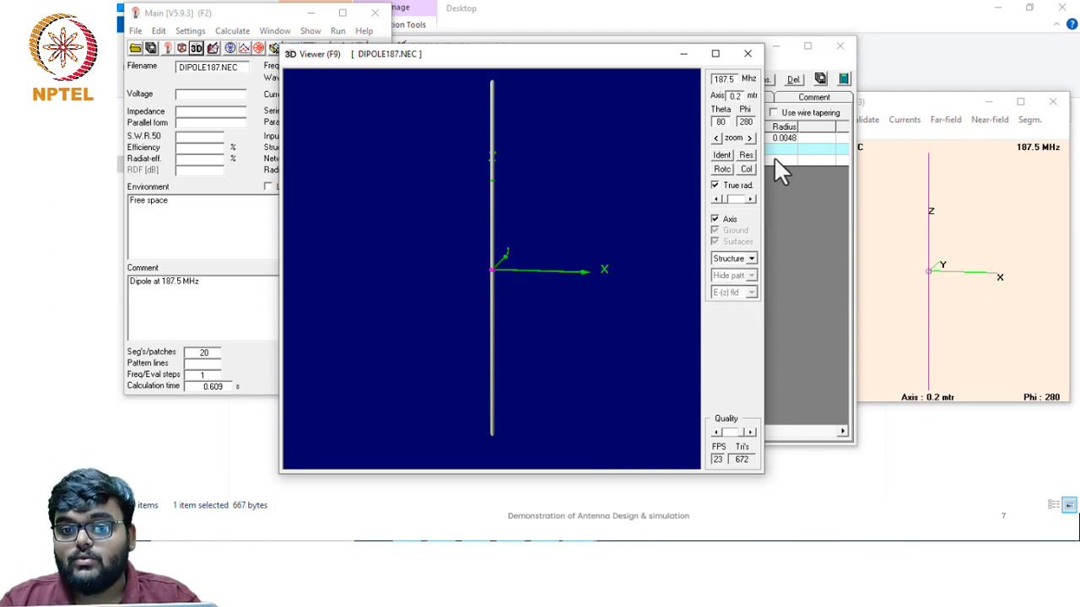
left_click(747, 55)
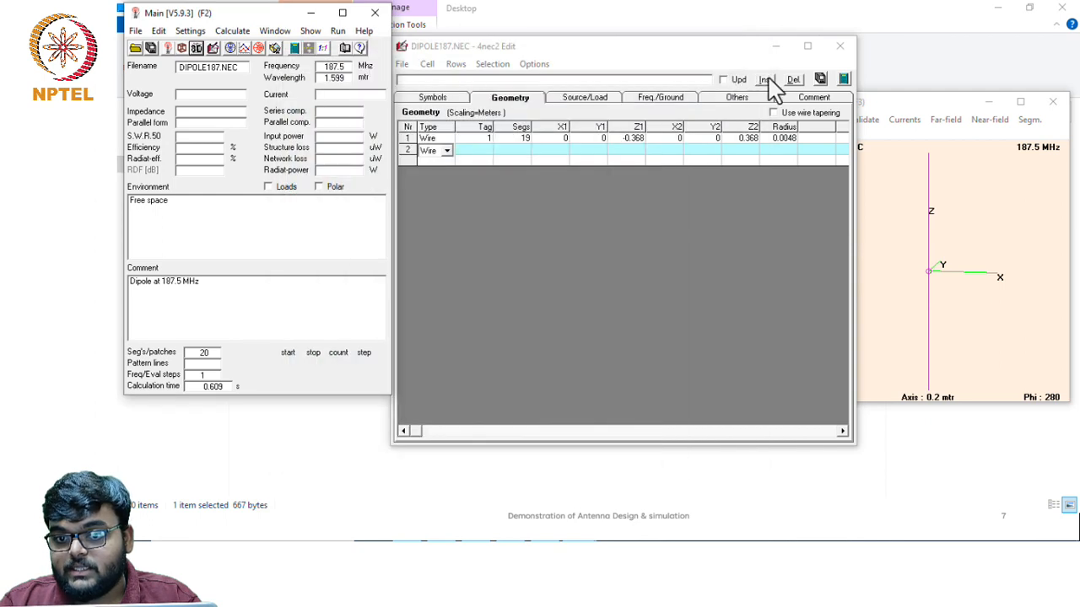
Close the unresponsive antenna visualizer, restart 4nec2, and move the geometry view clear of the main window
left_click(845, 80)
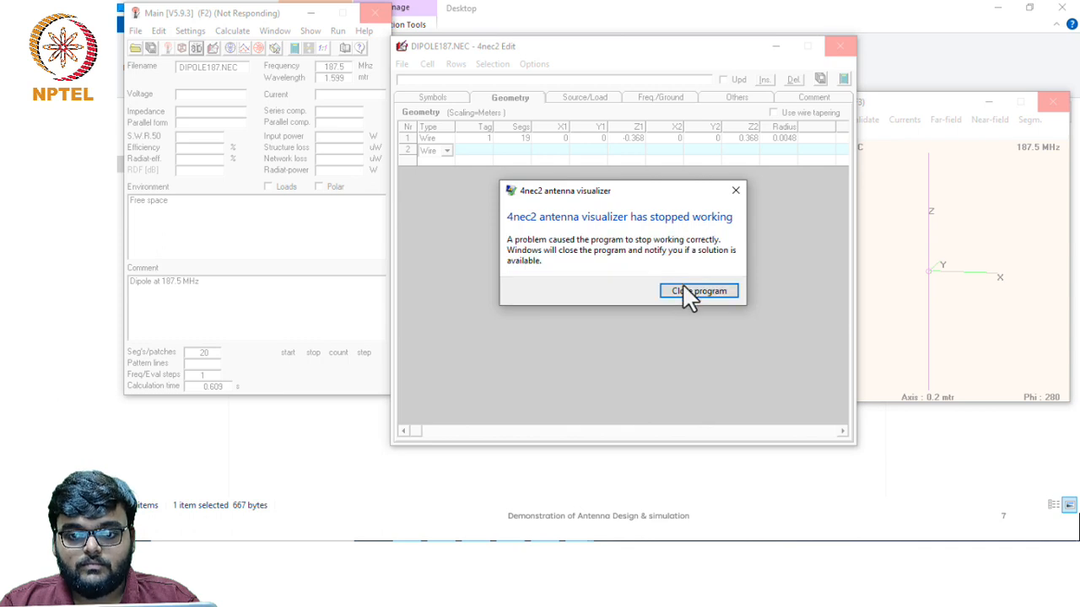
left_click(678, 293)
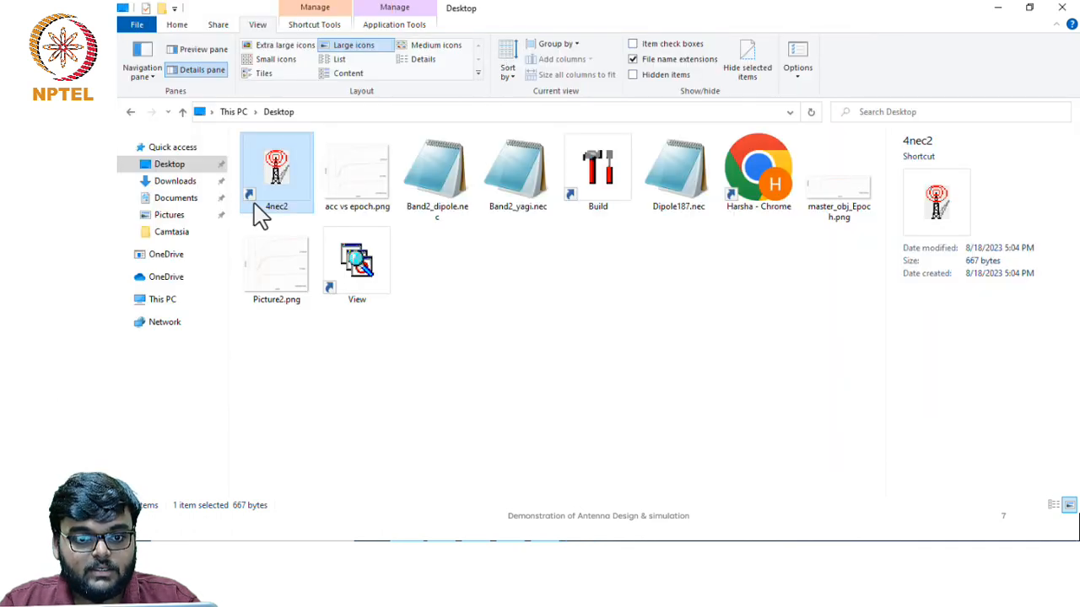
double_click(277, 196)
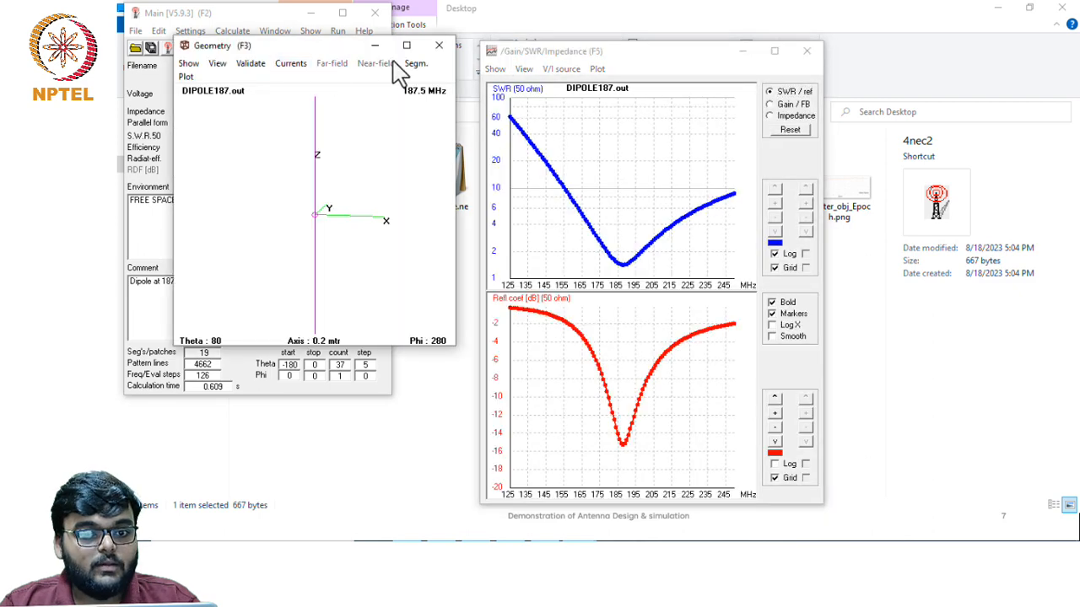
left_click_drag(313, 61, 899, 122)
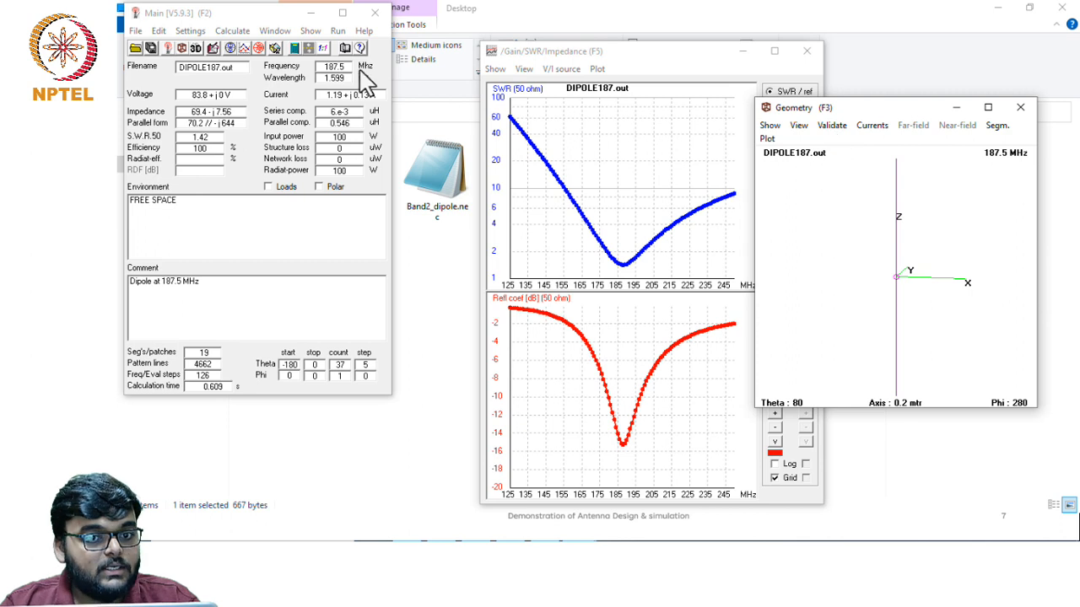
Generate the full far-field pattern at 187.5 MHz with averaging set to 1: average-gain, and move the pattern window beside the main window
left_click(295, 50)
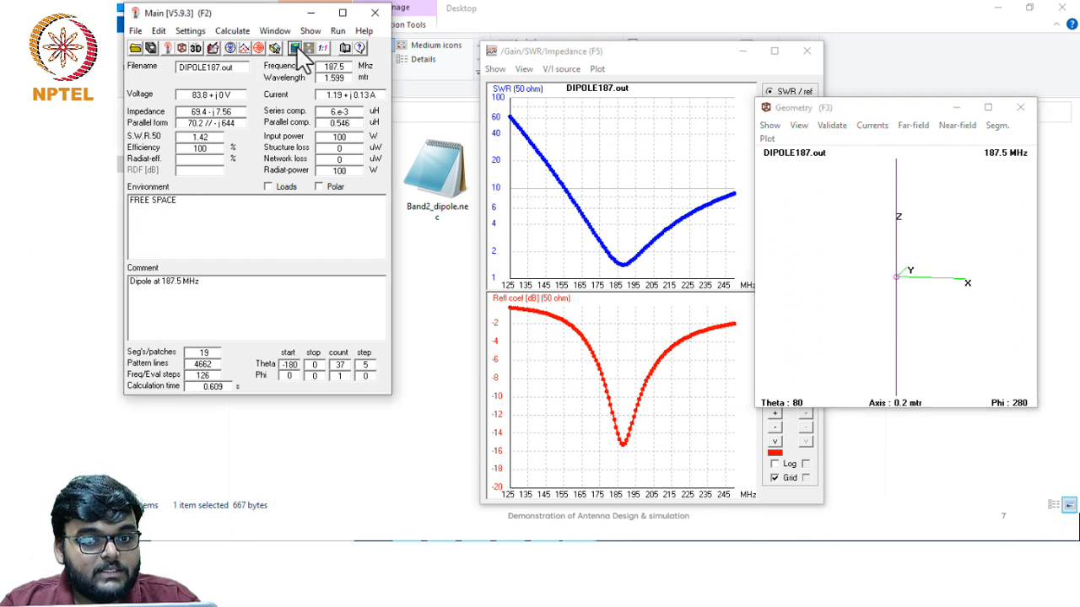
left_click(295, 51)
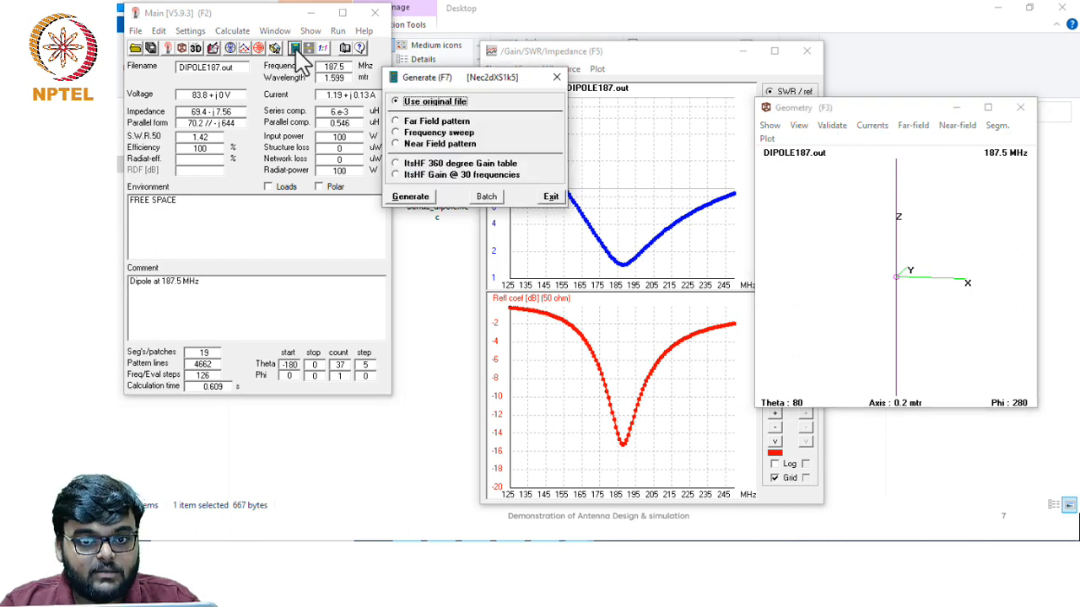
left_click(426, 123)
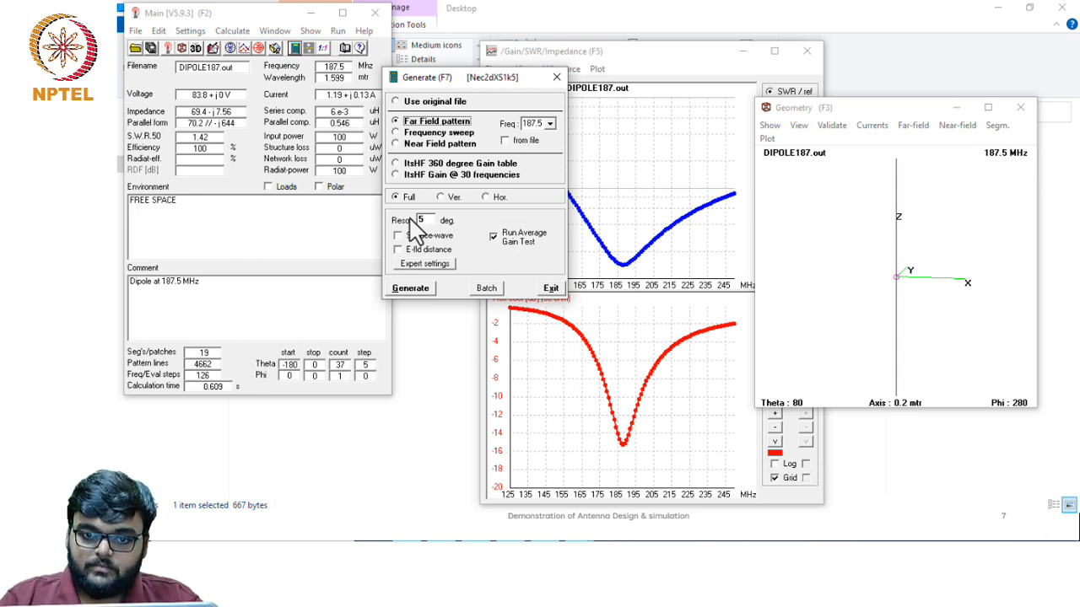
left_click(426, 264)
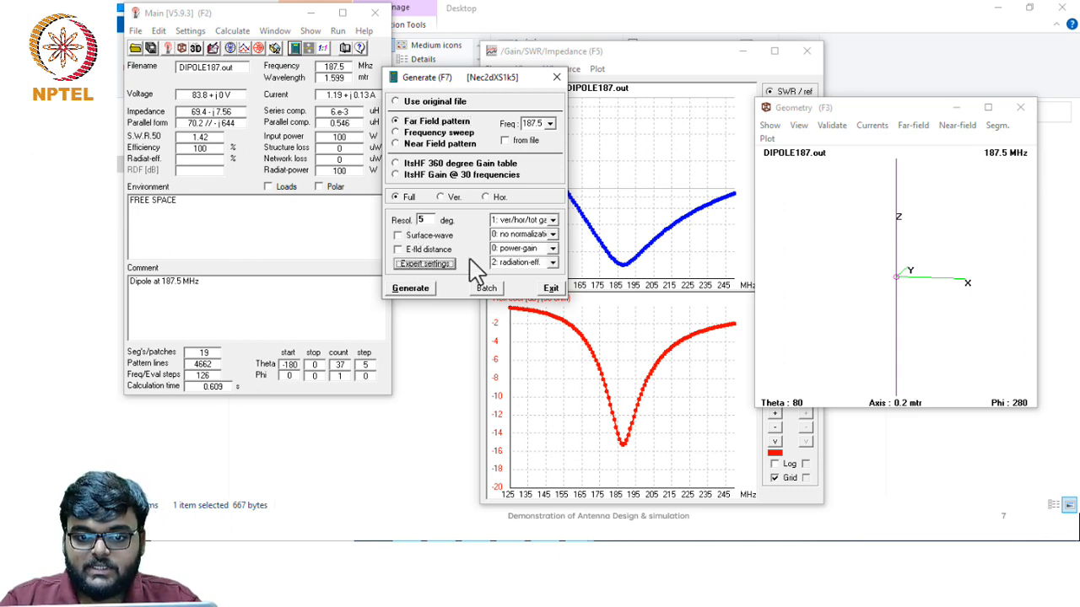
left_click(552, 263)
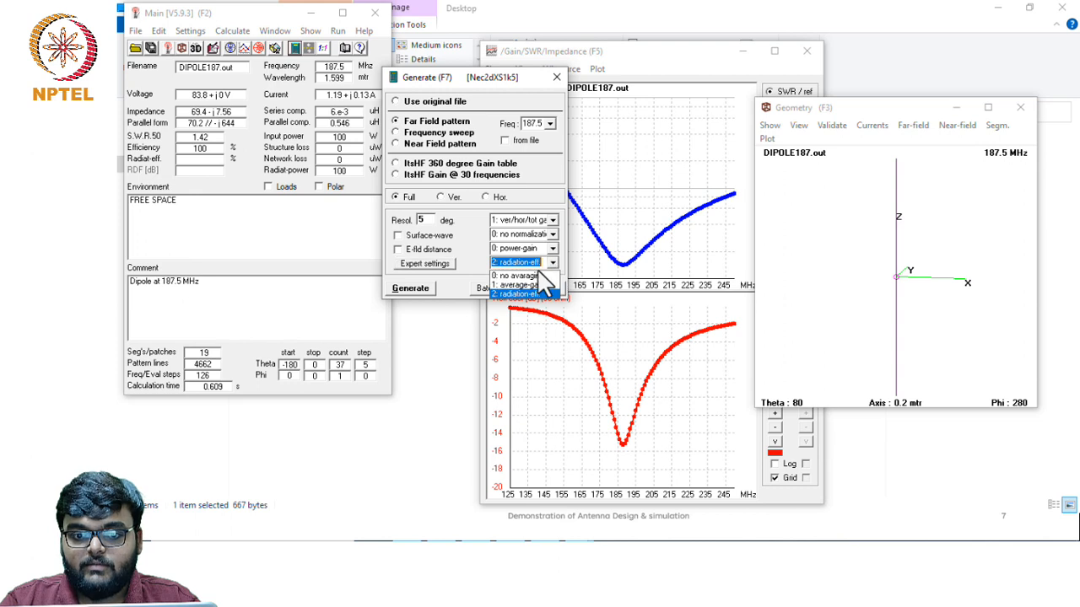
left_click(533, 285)
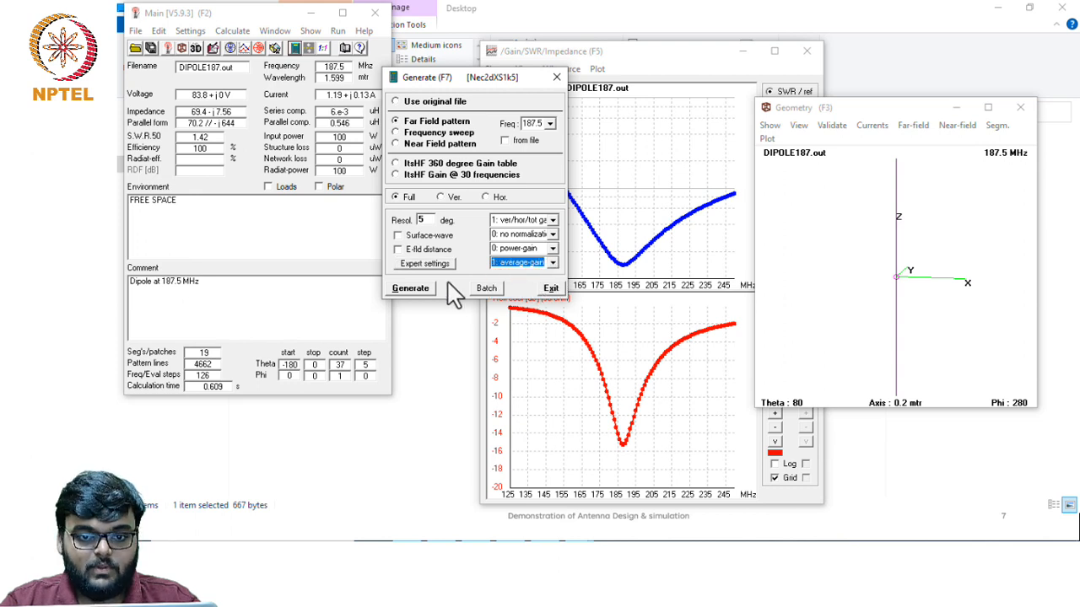
left_click(411, 289)
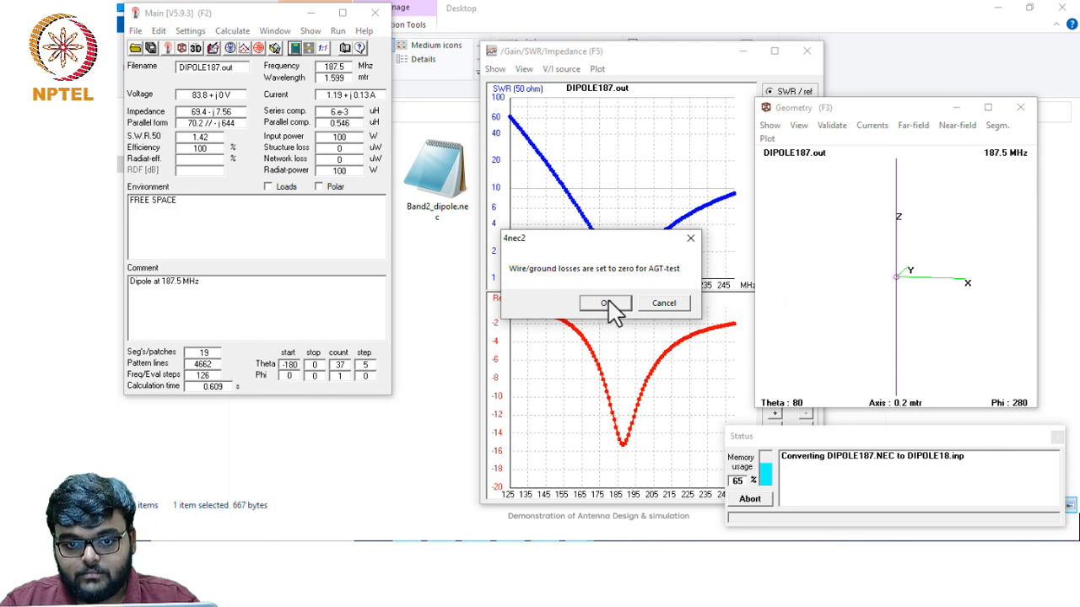
left_click(605, 304)
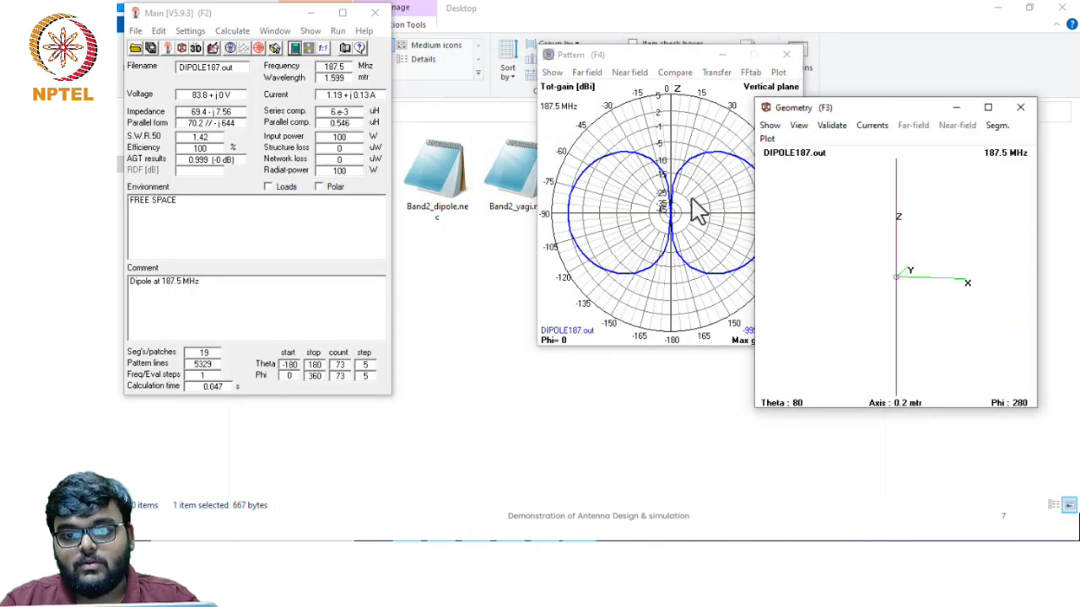
left_click(570, 58)
left_click_drag(570, 57, 477, 98)
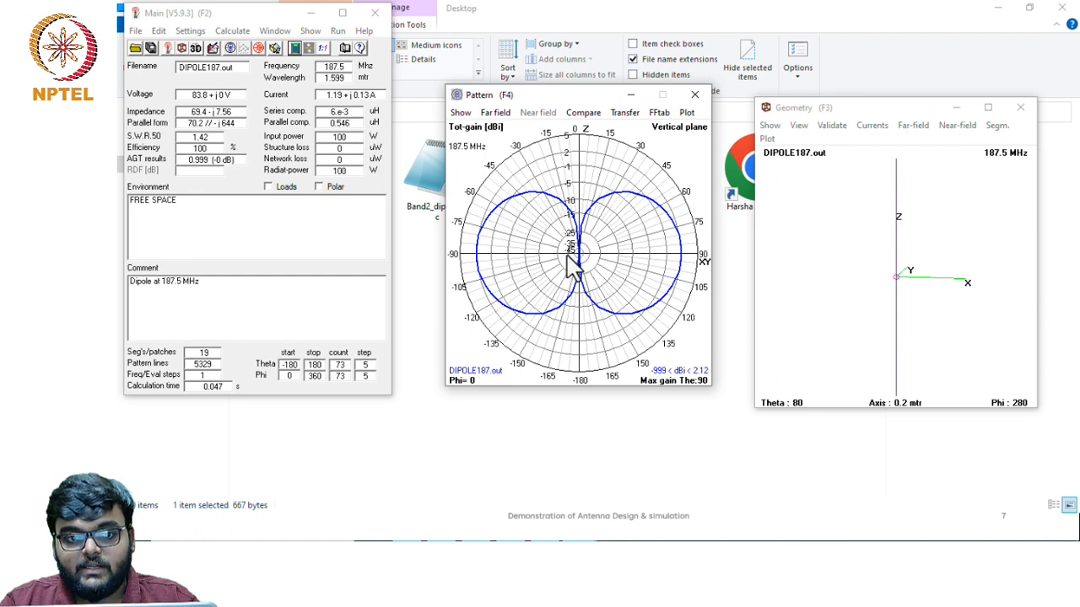
View the dipole's total-gain pattern in the 3D viewer as multi-colour, inspect it from several angles, and close the viewer
left_click(195, 49)
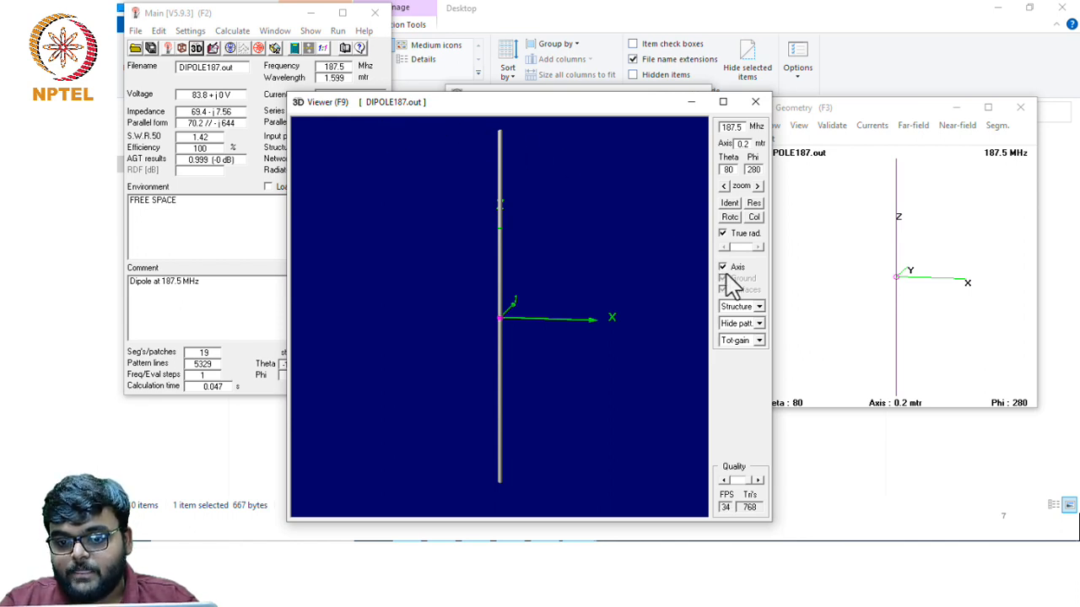
left_click(757, 323)
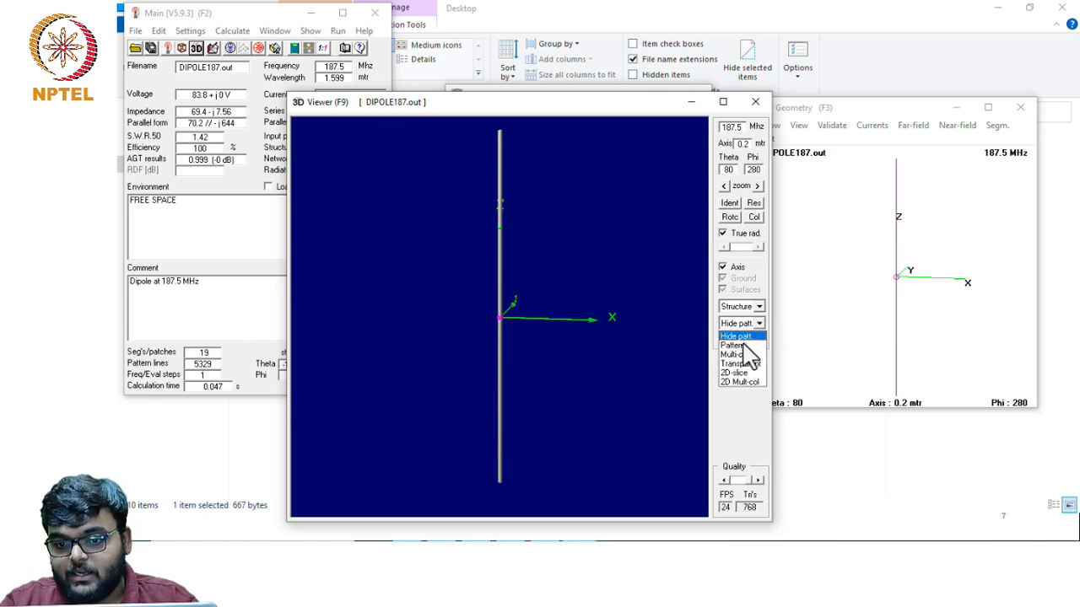
left_click(741, 355)
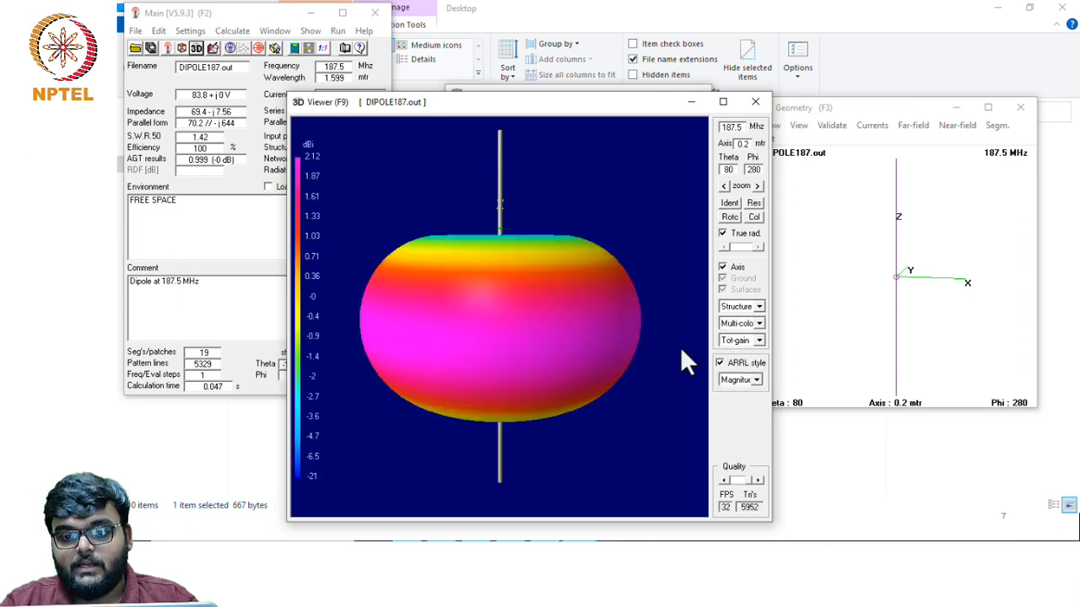
left_click_drag(588, 316, 528, 297)
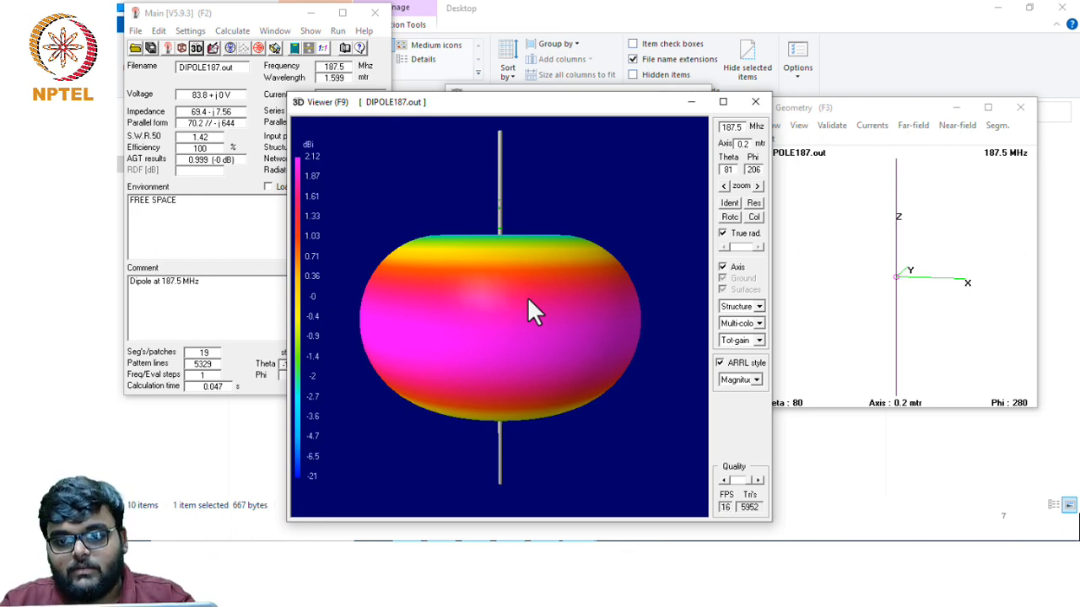
left_click_drag(529, 299, 542, 401)
left_click_drag(536, 469, 542, 496)
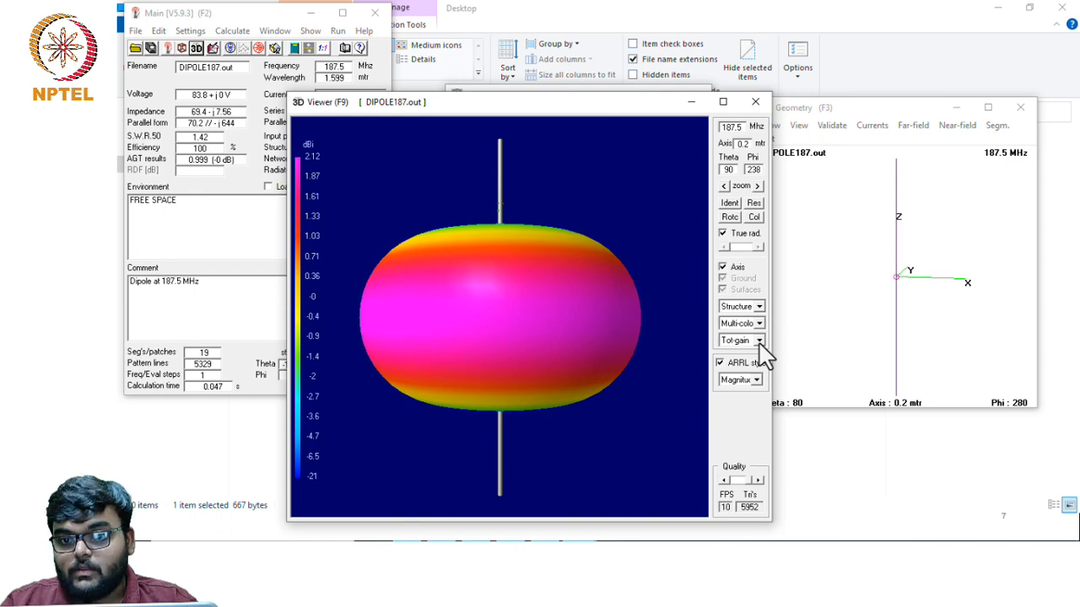
left_click(756, 101)
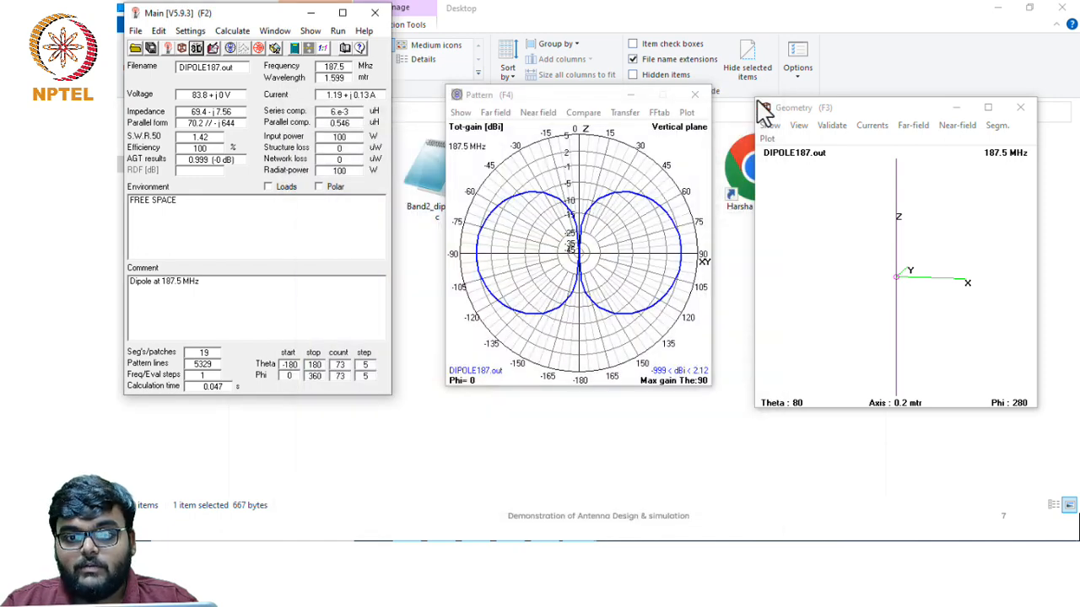
Add a second wire to the dipole's geometry table with tag 2 and 19 segments
left_click(213, 48)
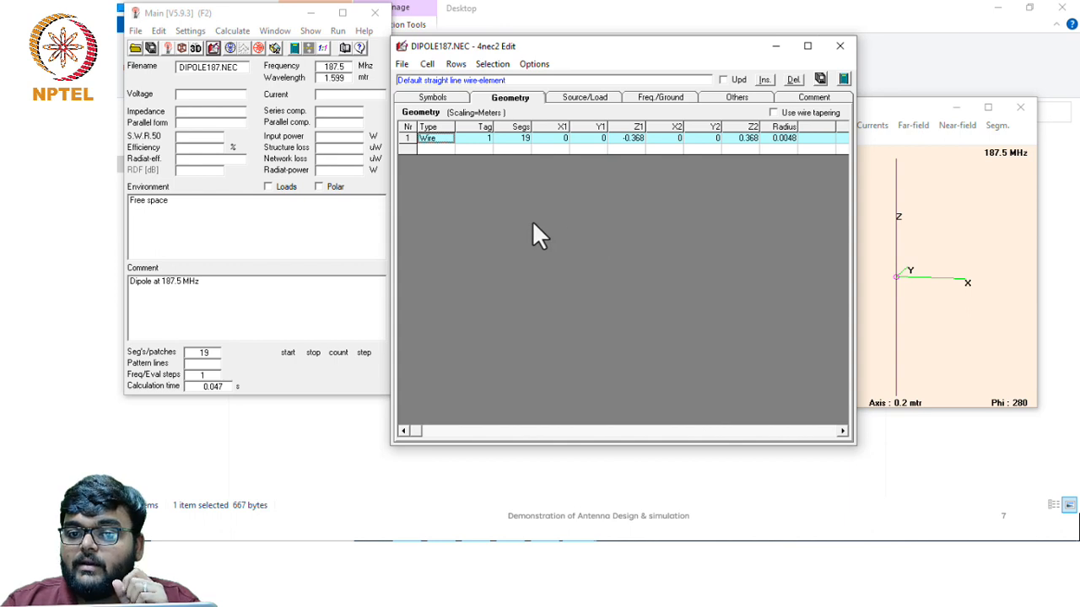
left_click(435, 150)
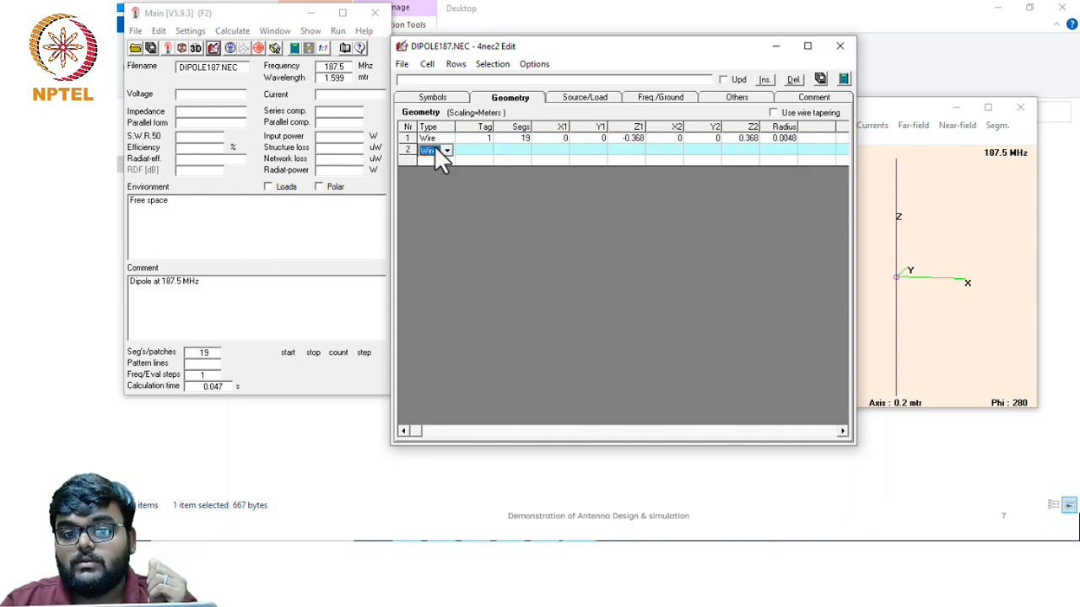
left_click(482, 151)
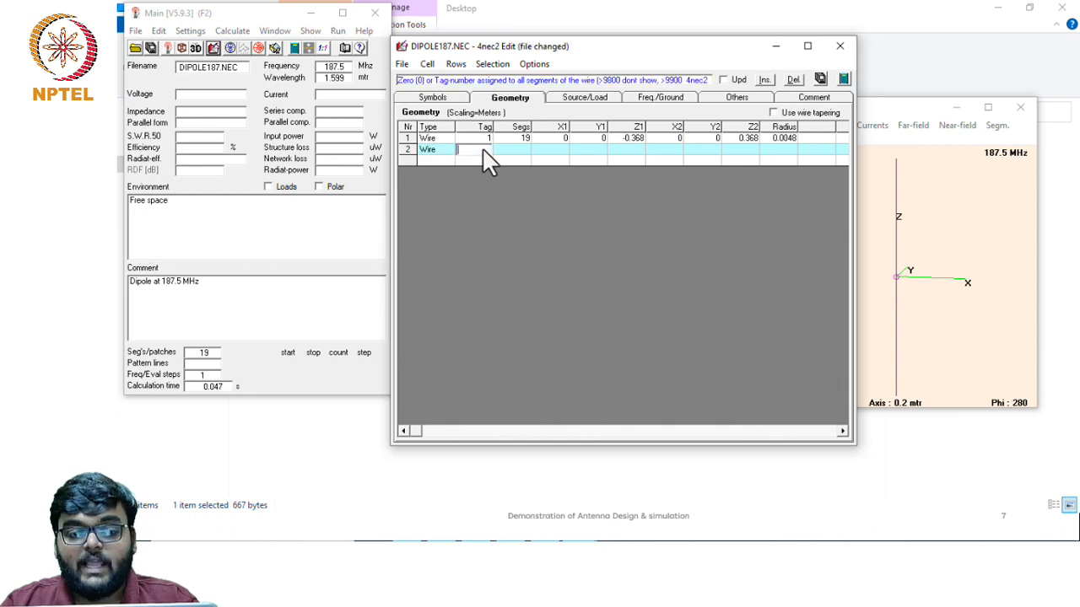
type("2")
key("Tab")
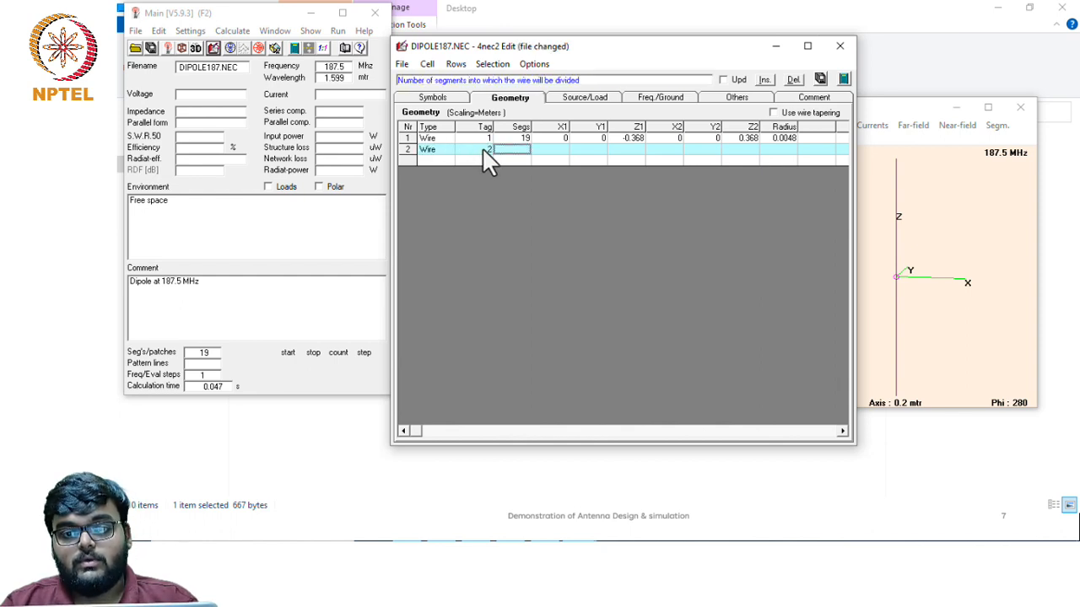
type("19")
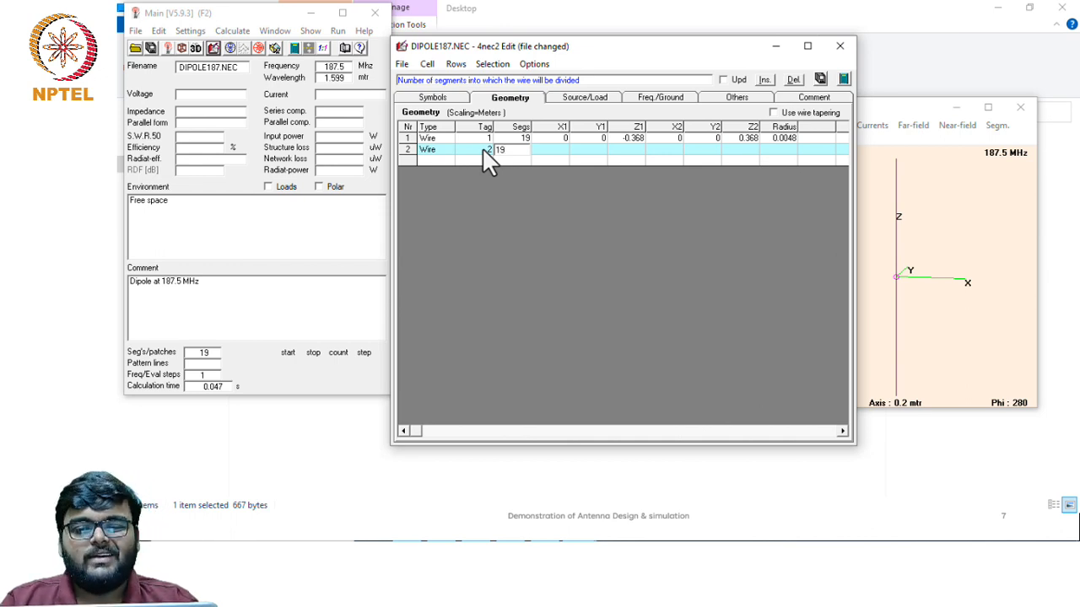
key("Tab")
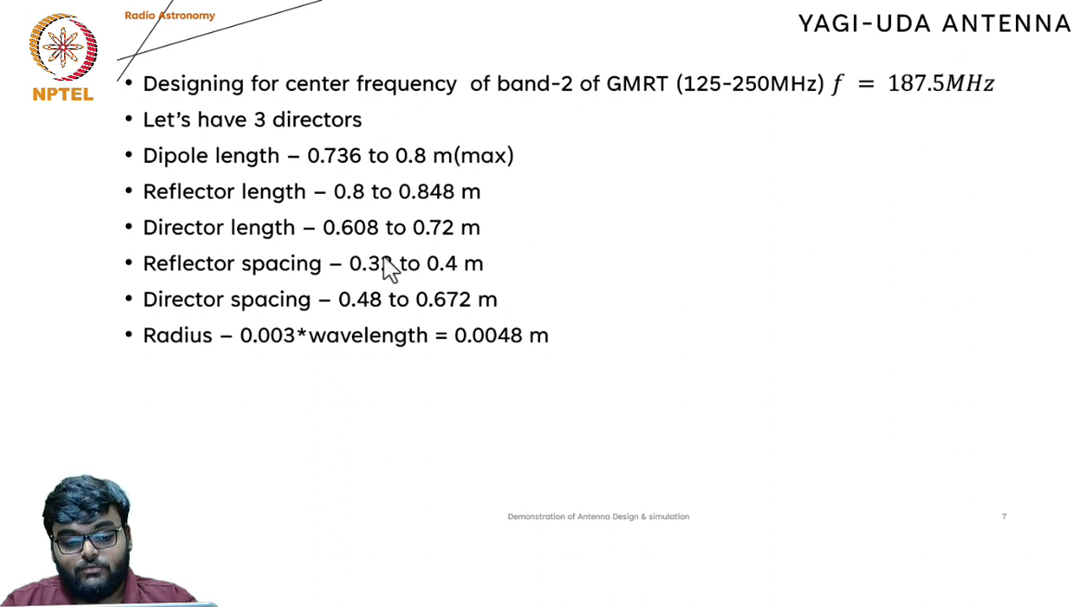
Set the first end of wire 2 to X1 -0.4, Y1 0 and Z1 -0.424 m
key("alt+Tab")
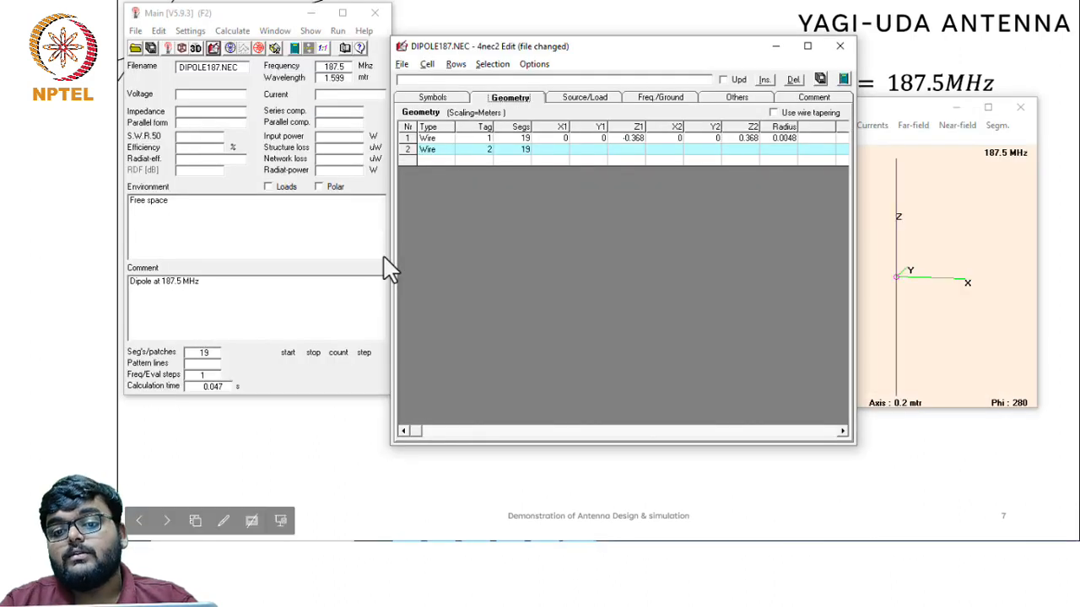
left_click(548, 150)
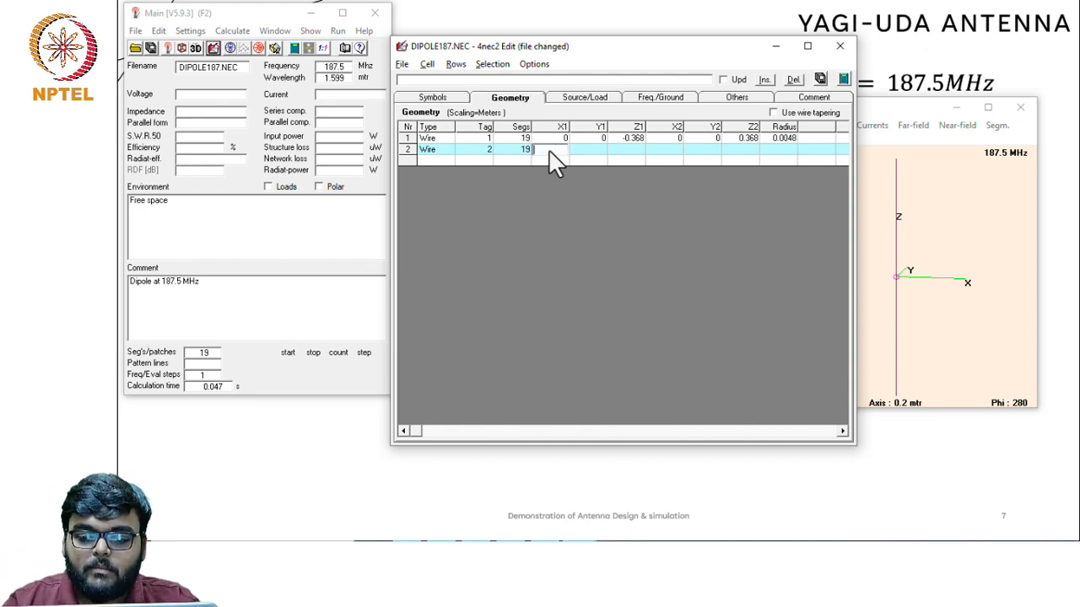
type("-0.4")
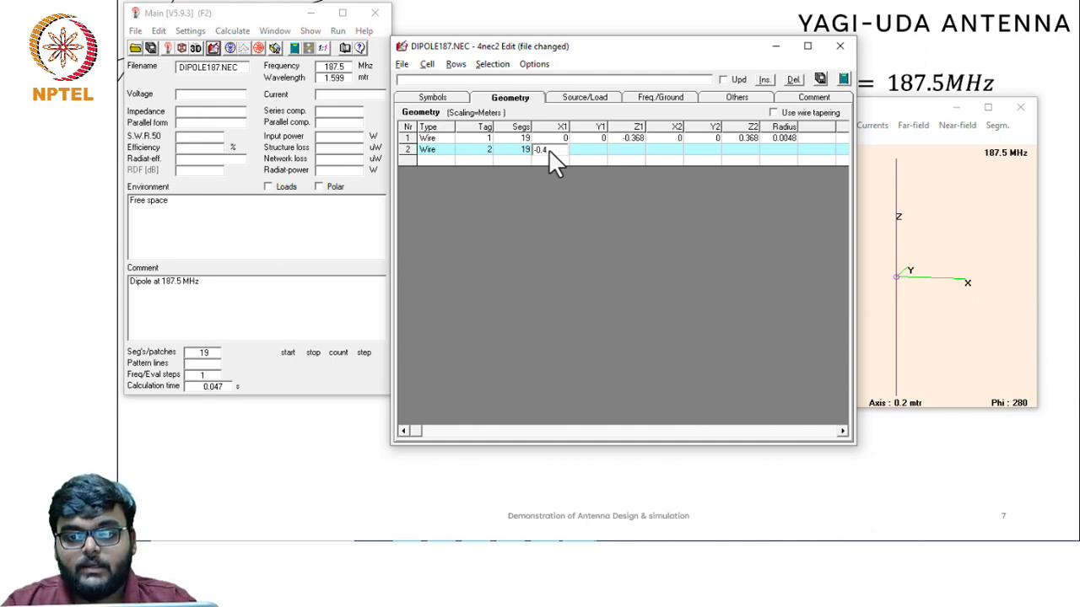
key("Tab")
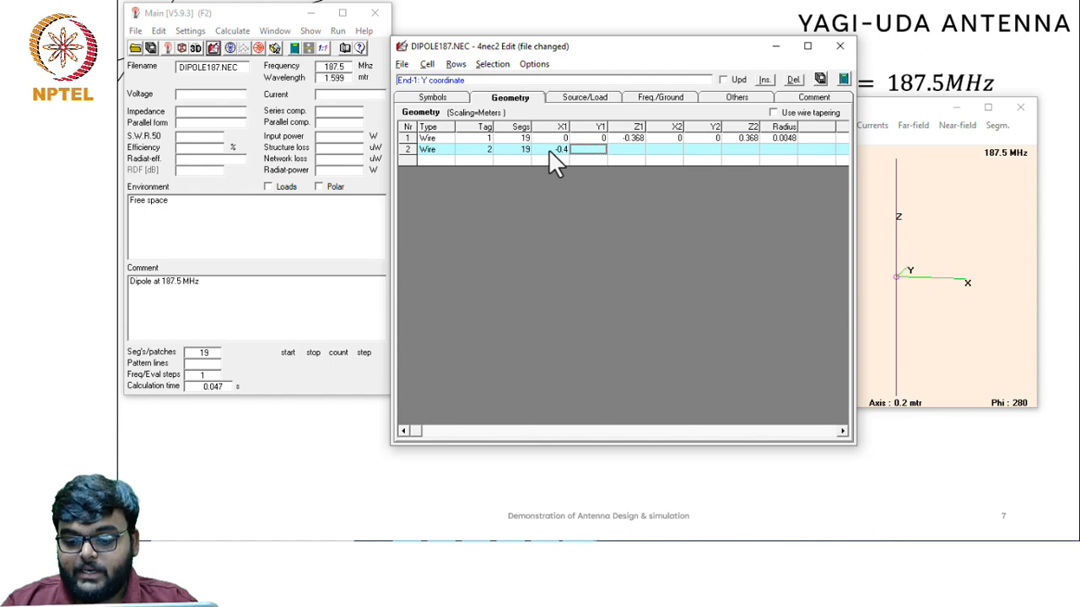
type("0")
key("Tab")
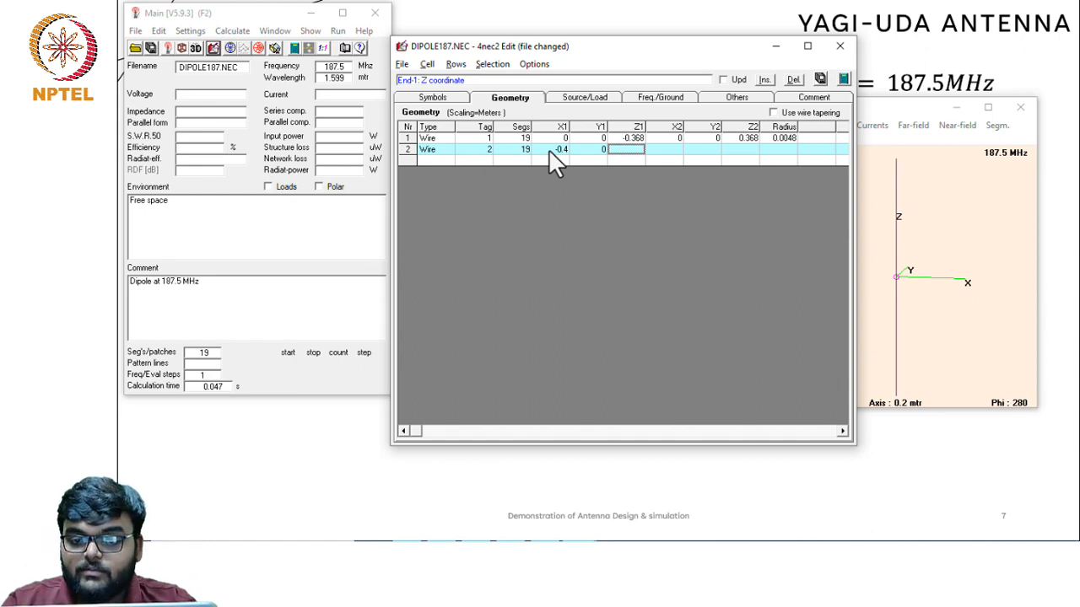
type("-")
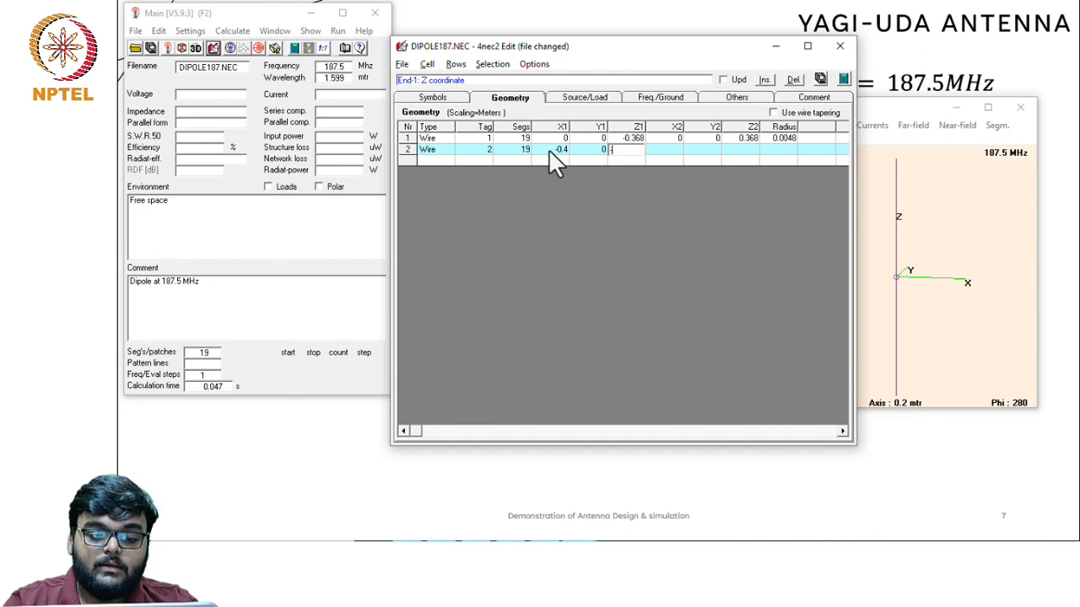
type("424")
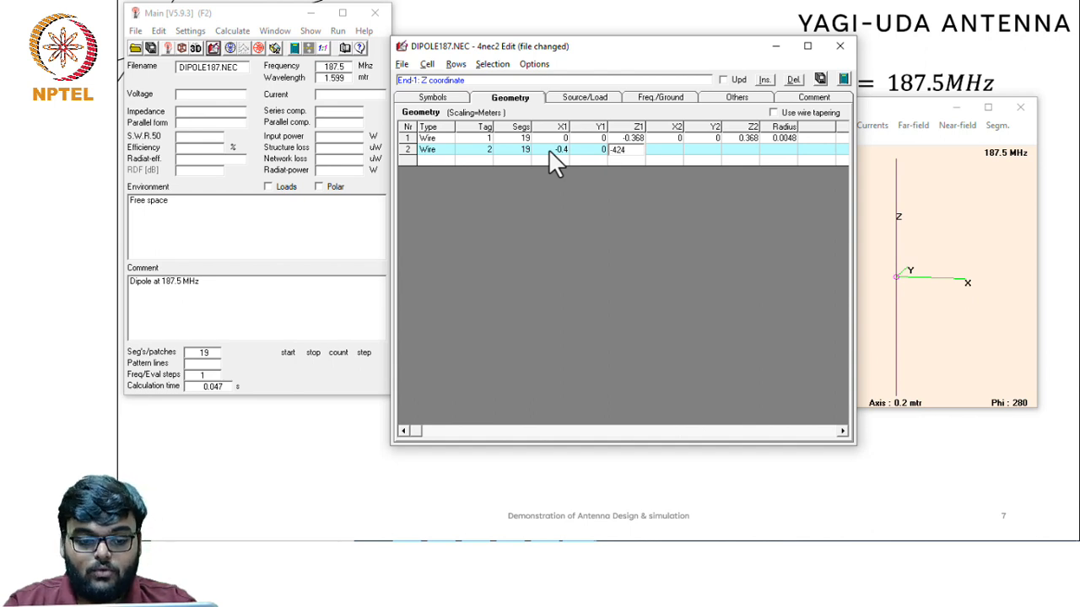
key("BackSpace")
key("BackSpace")
key("BackSpace")
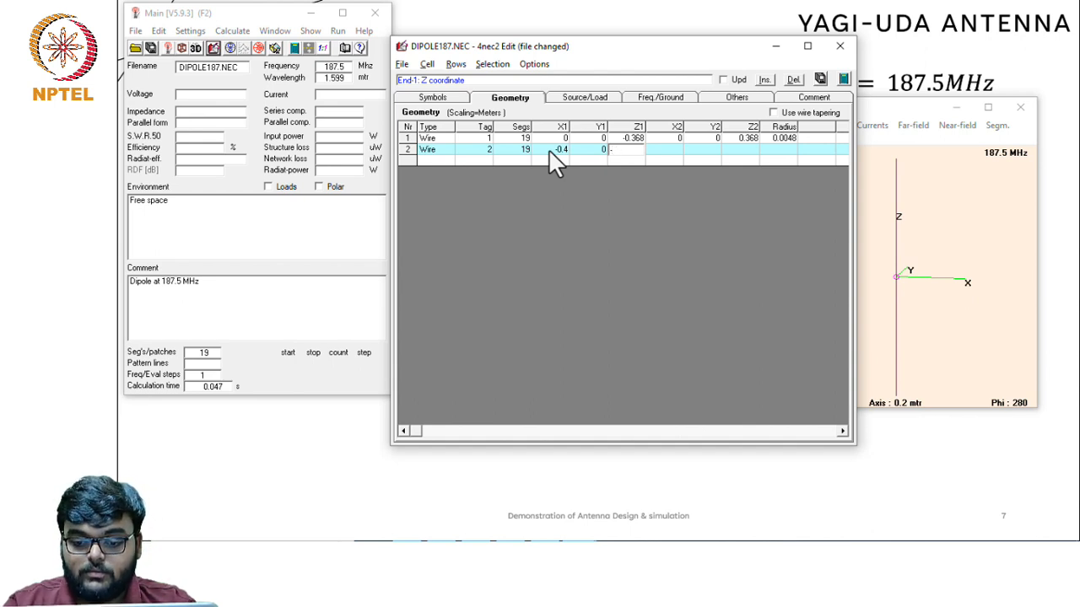
type("0.42")
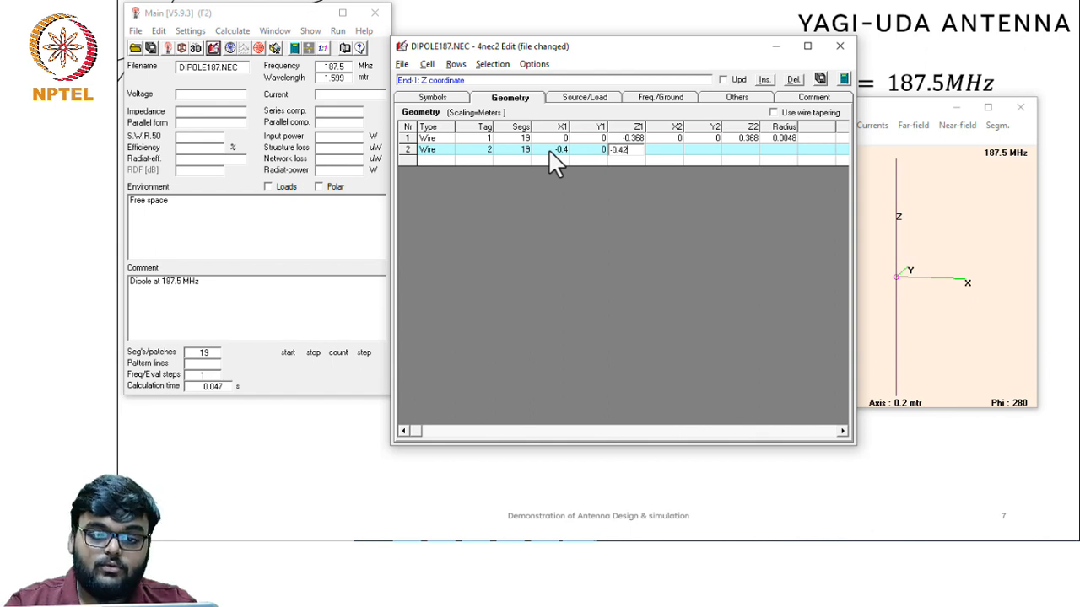
type("4")
key("Tab")
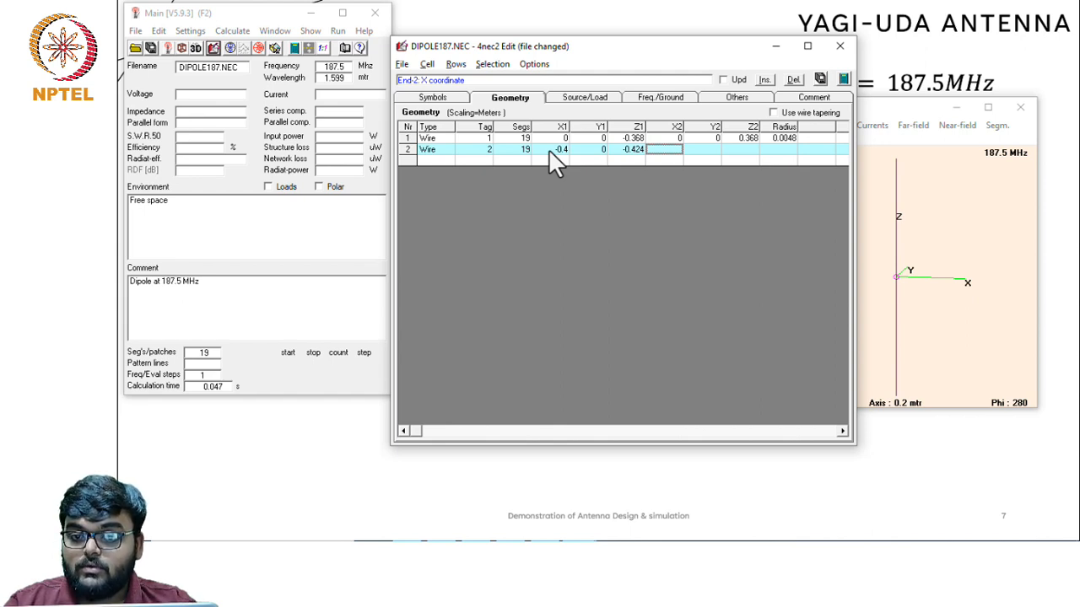
Set the second end of wire 2 to X2 -0.4, Y2 0 and Z2 0.424 m, with a radius of 0.0048 m
type("-0.4")
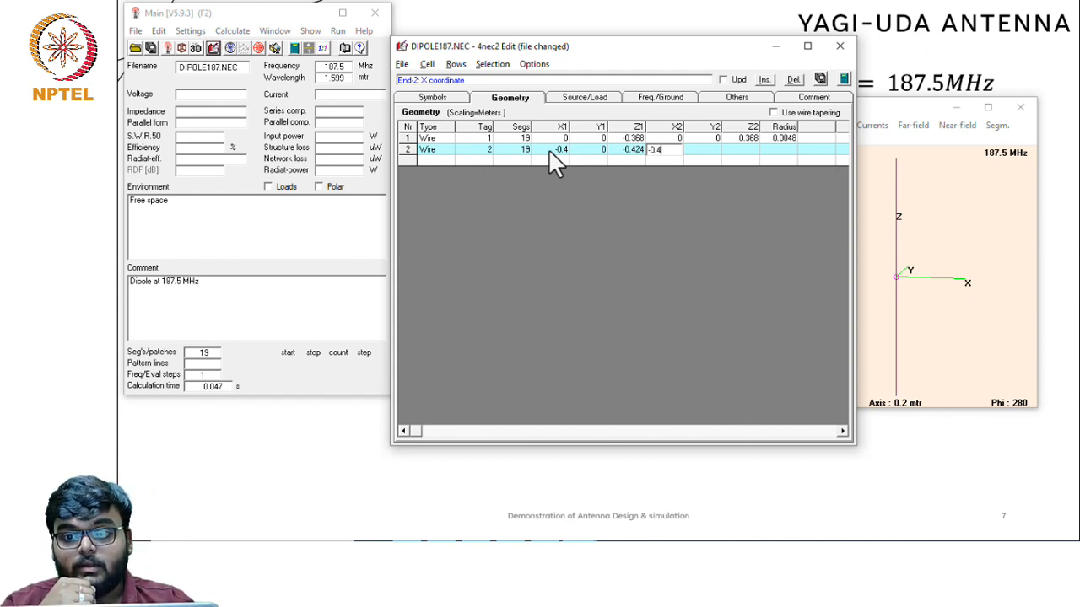
key("Tab")
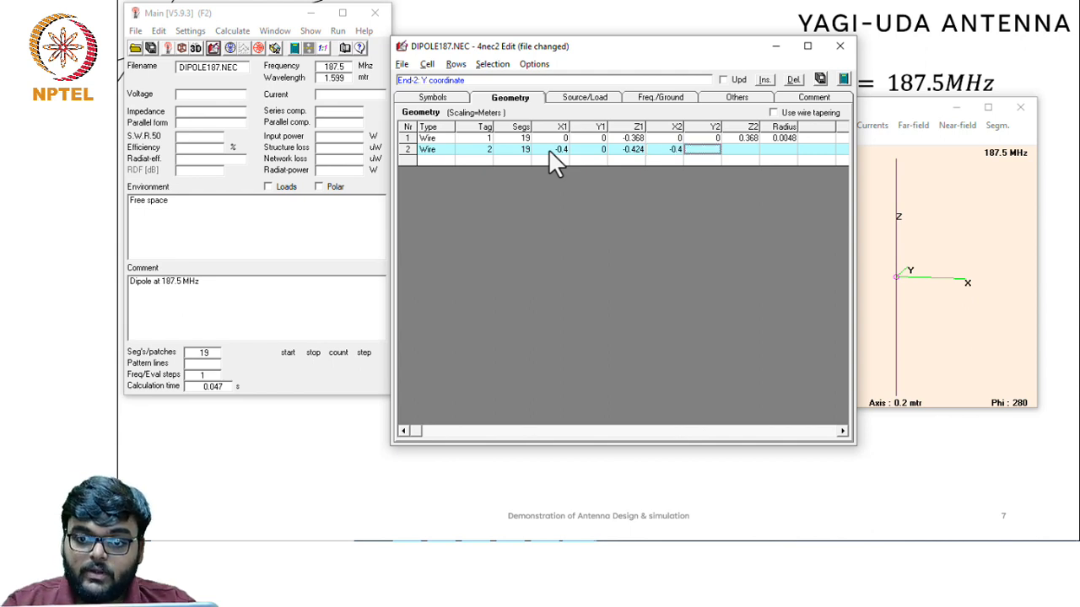
type("0")
key("Tab")
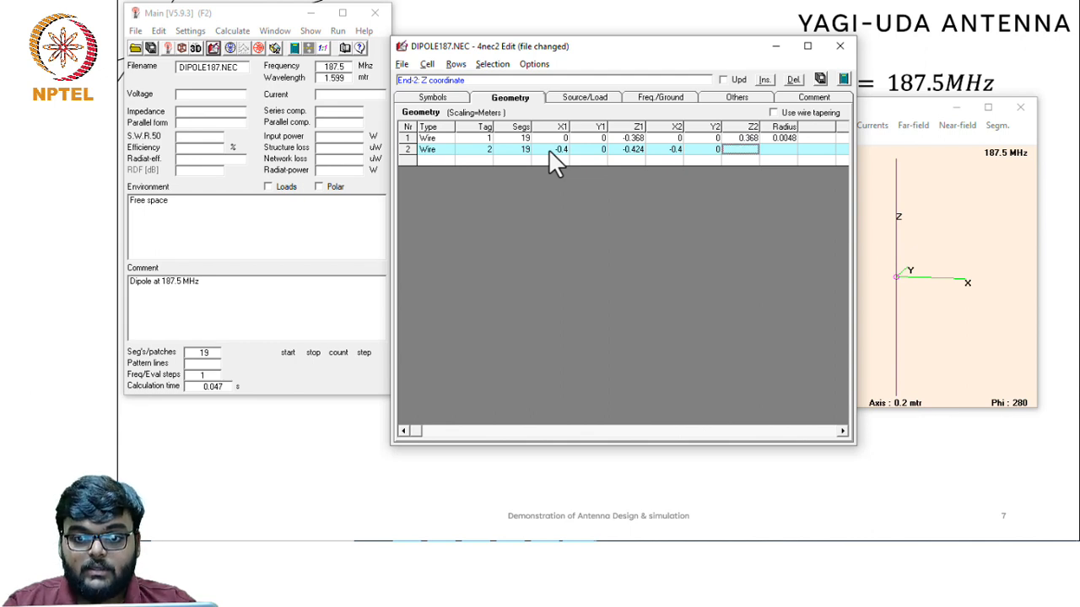
type("0.")
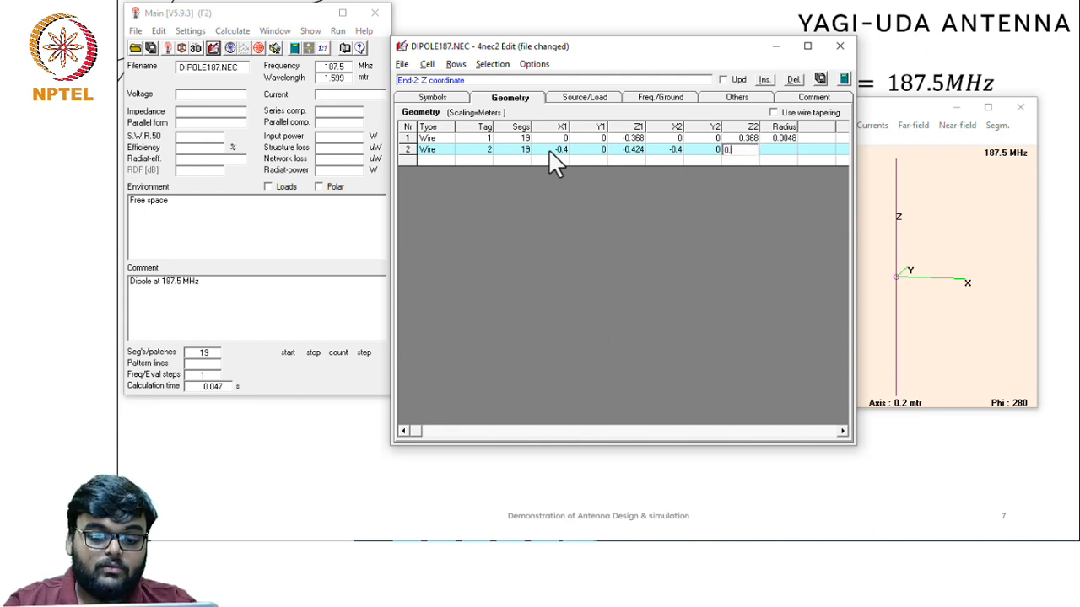
type("424")
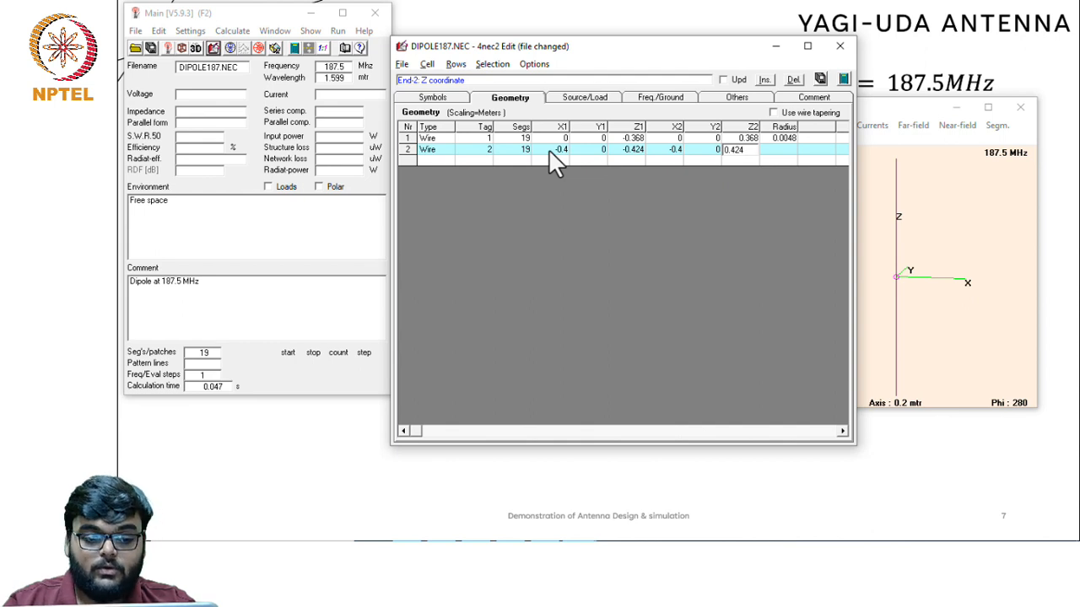
key("Tab")
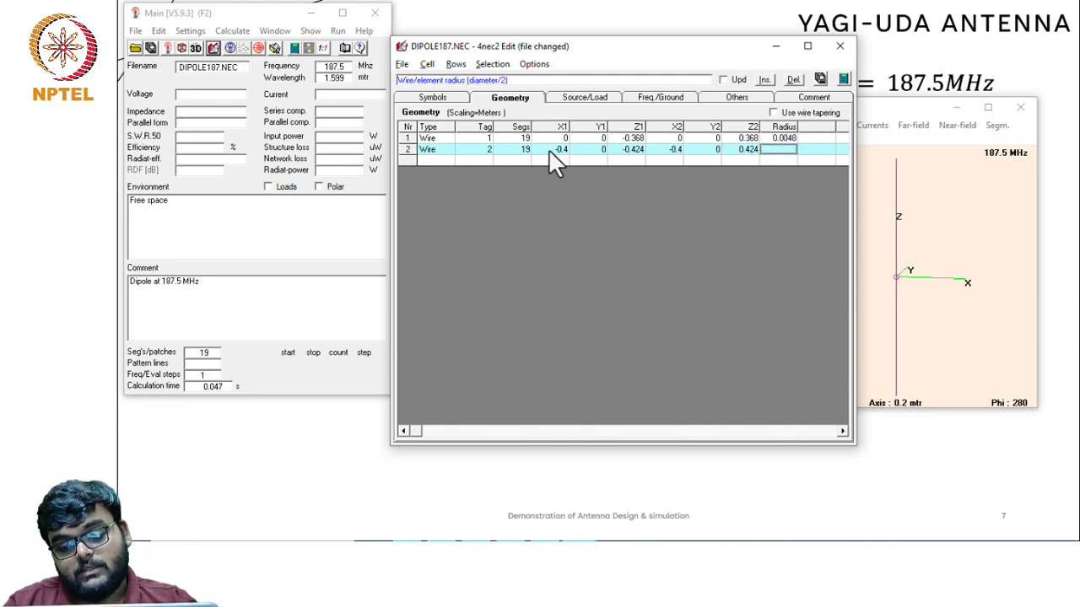
type("0")
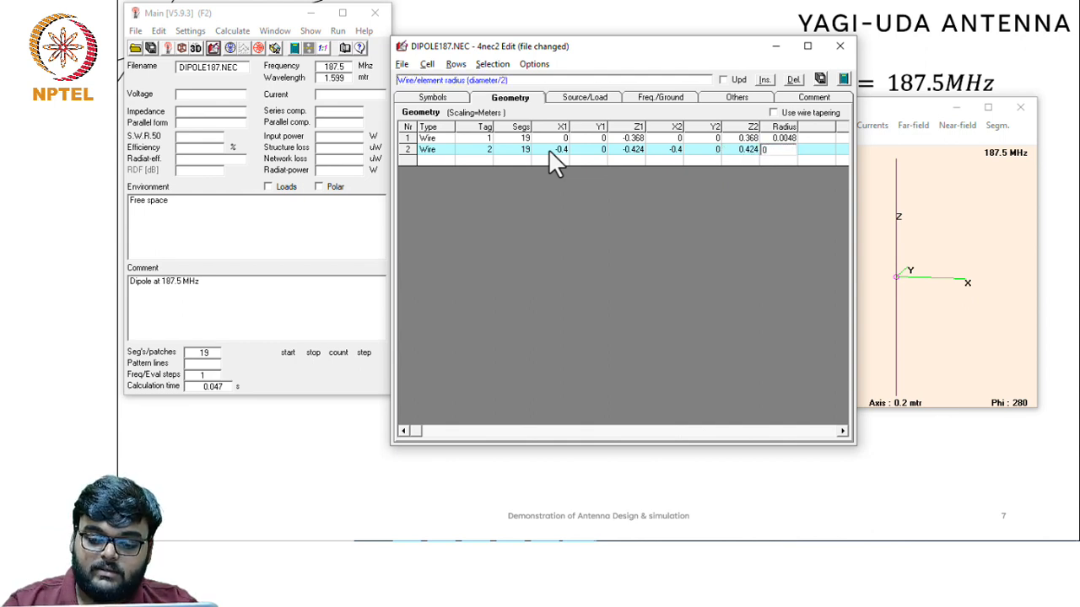
type(".0048")
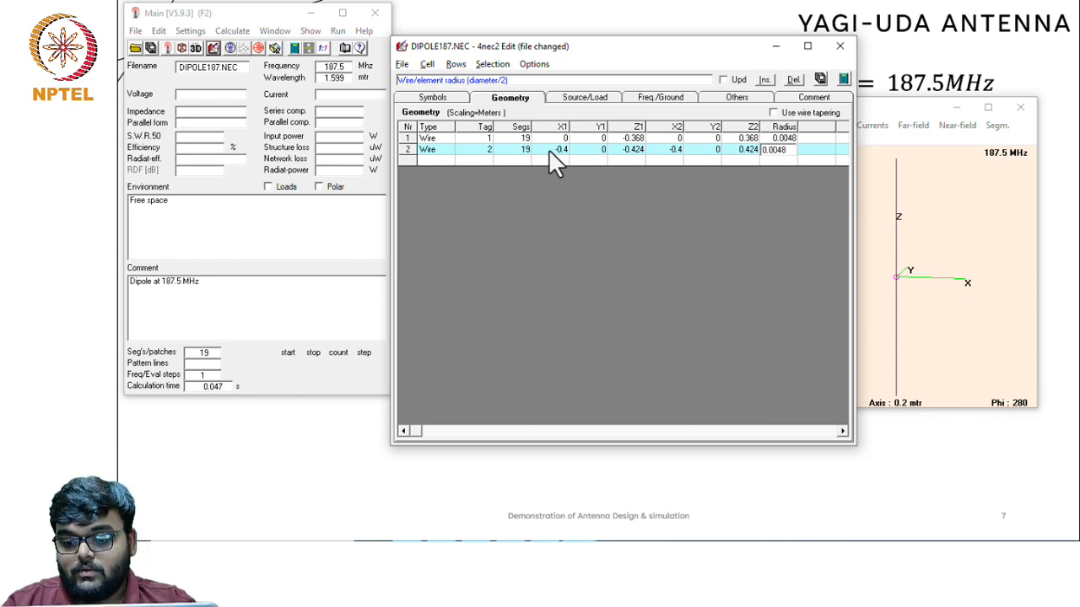
key("Return")
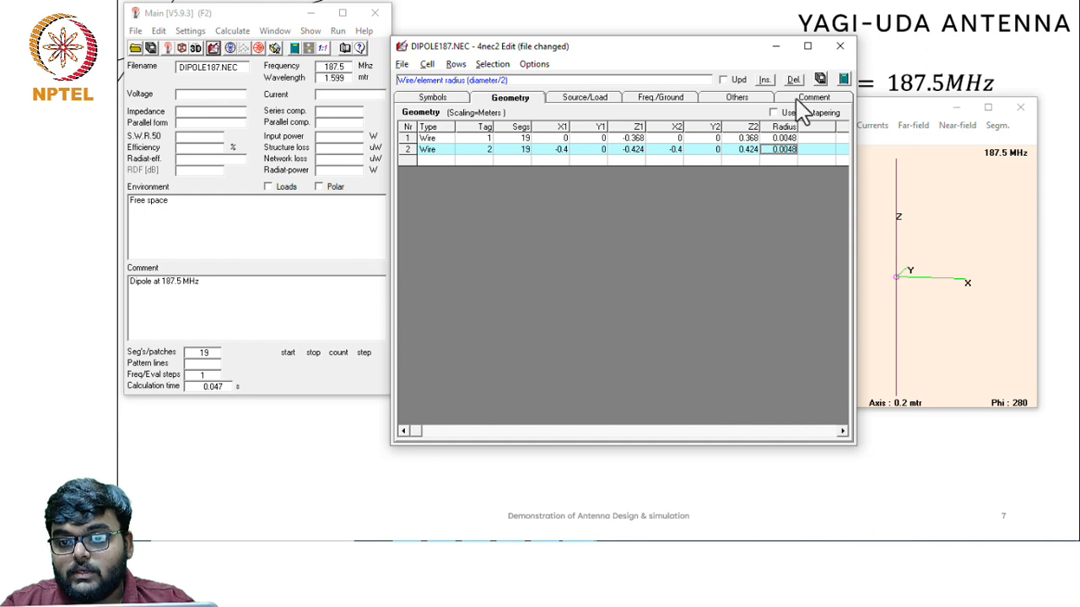
Save the two-wire model and generate its full far-field pattern at 187.5 MHz with the average gain test
left_click(822, 79)
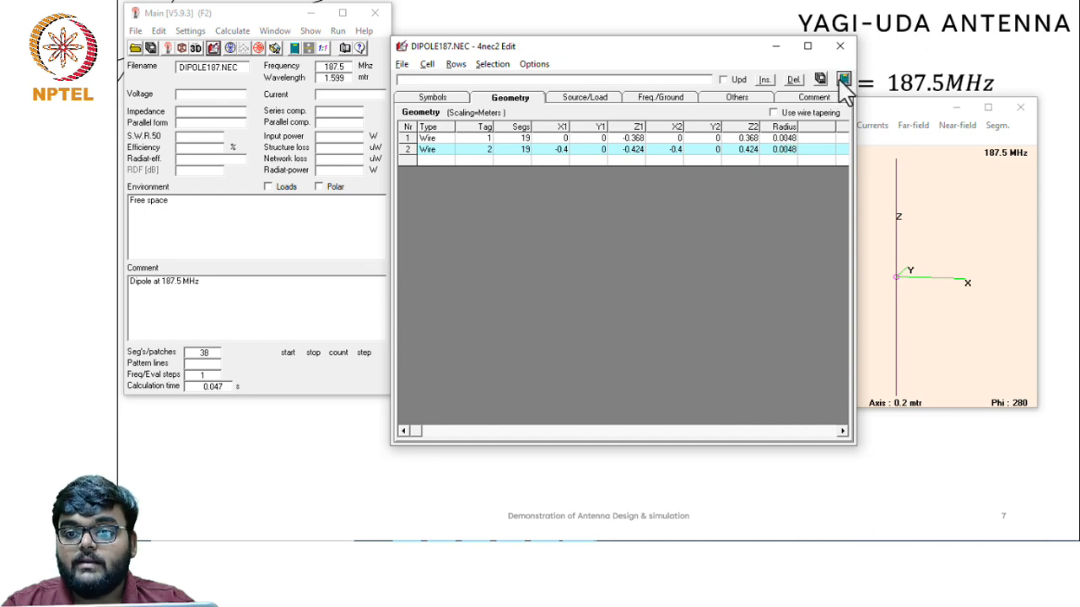
key("F7")
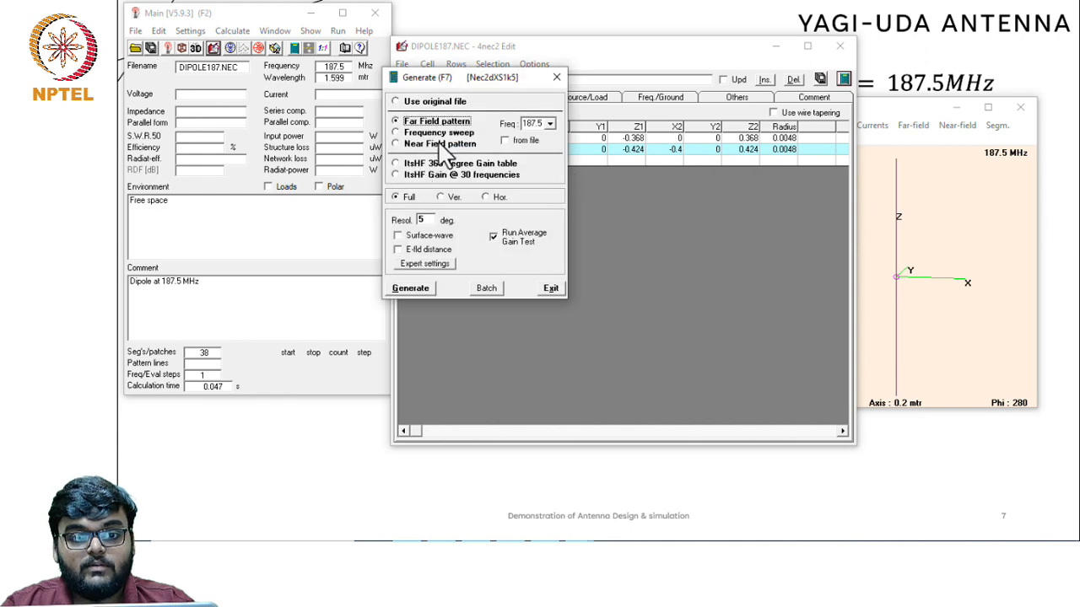
left_click(431, 264)
left_click(417, 288)
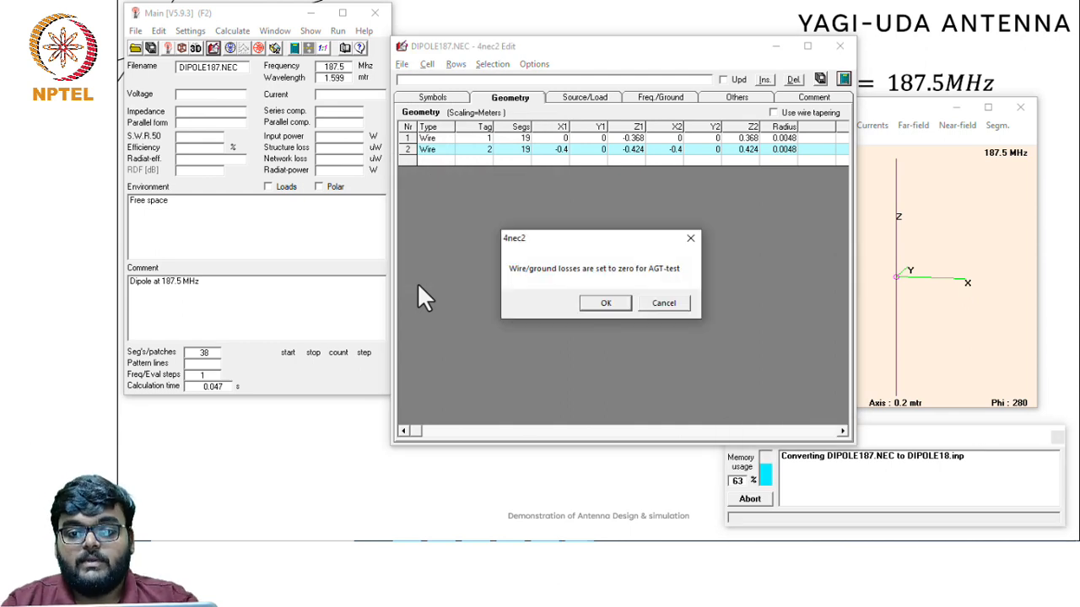
left_click(600, 302)
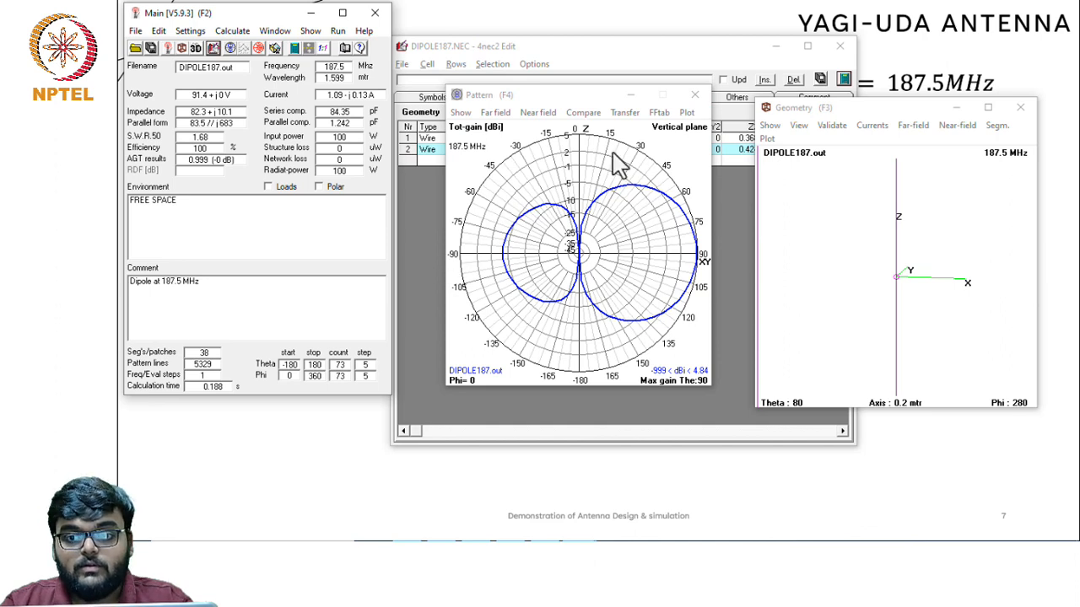
Return to the geometry table and set both X1 and X2 of wire 2 to -0.38 m
left_click(412, 305)
key("Return")
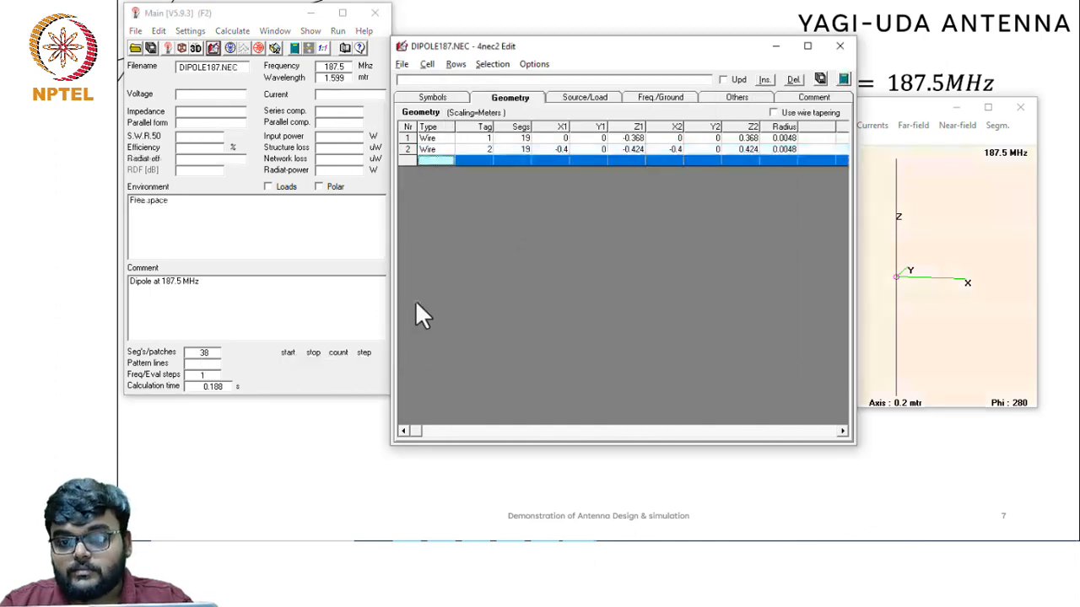
left_click(566, 149)
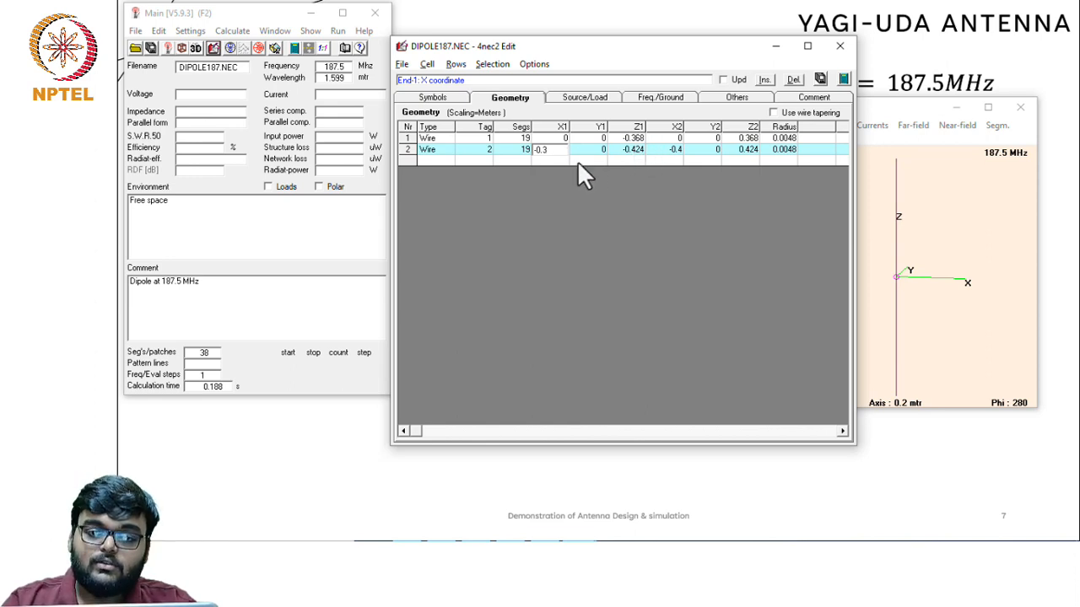
left_click(673, 149)
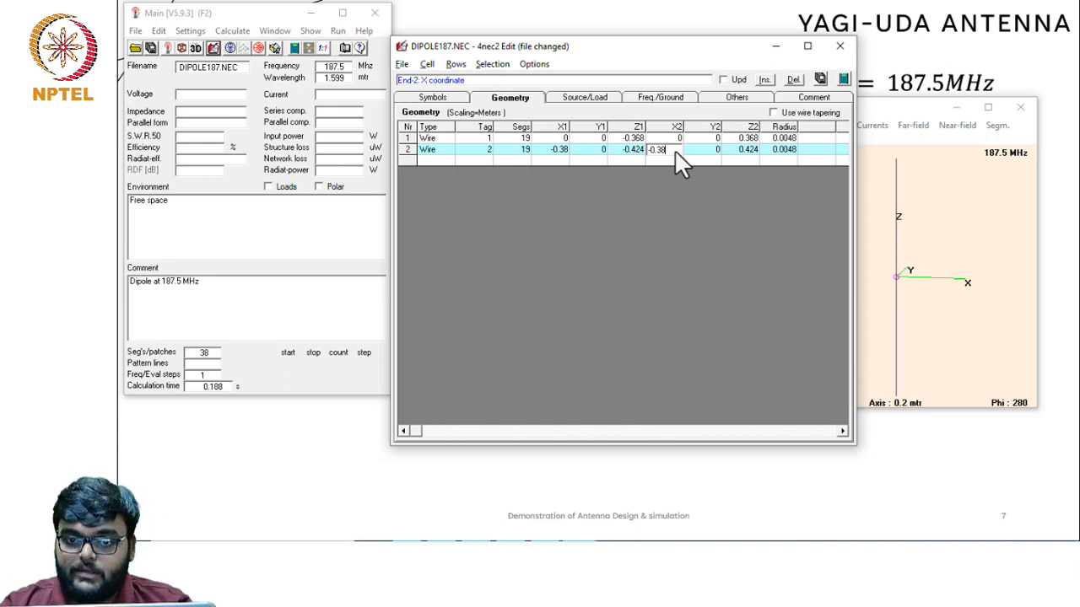
left_click(707, 150)
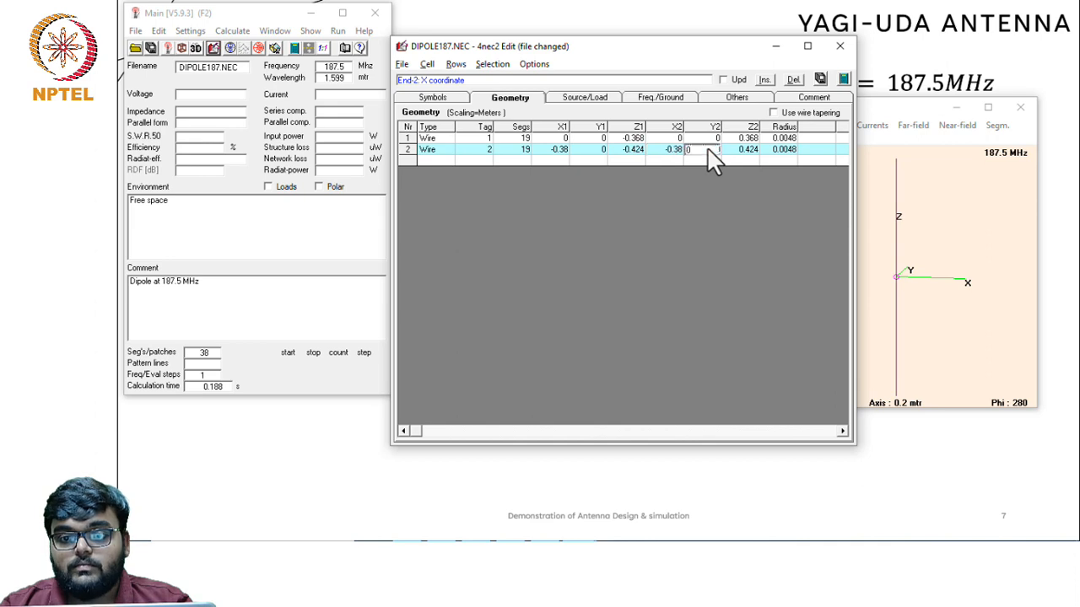
Save the model with the reflector at X -0.38 m, generate its full far-field pattern at 187.5 MHz, and close the pattern window
left_click(843, 80)
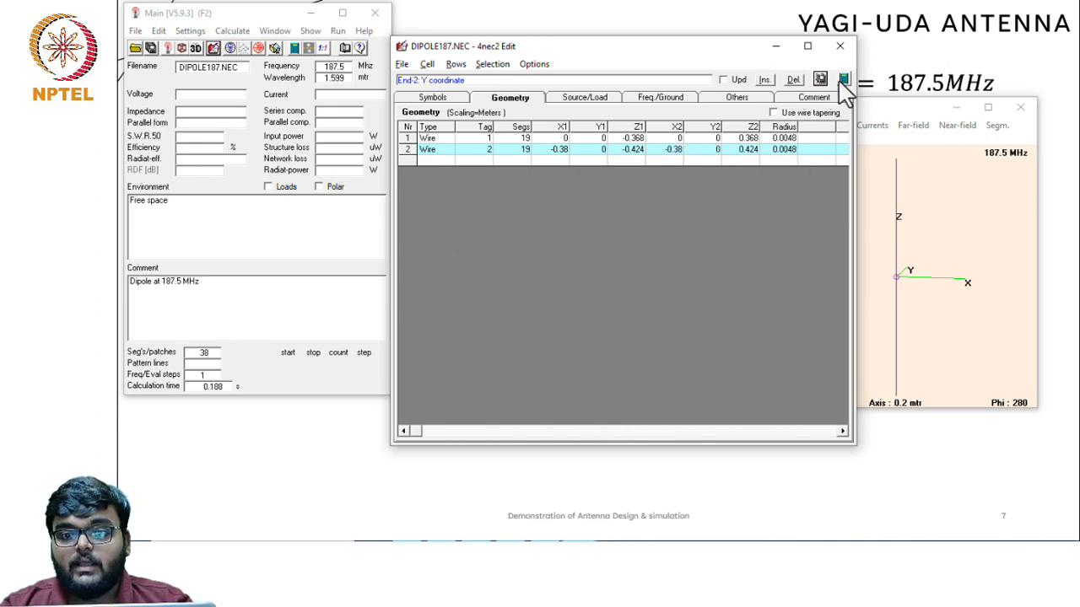
key("F7")
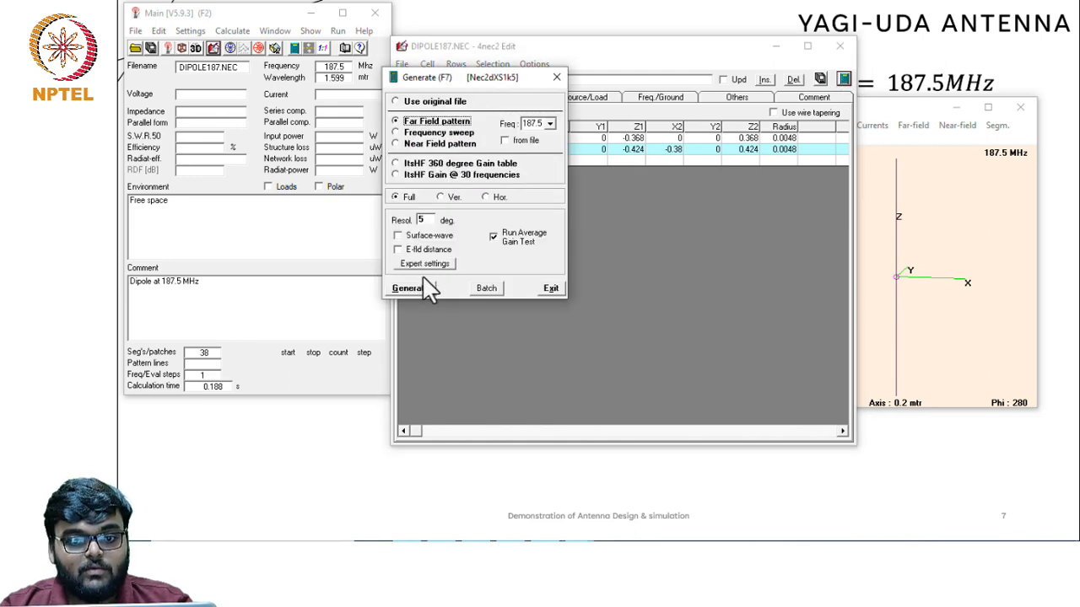
left_click(411, 287)
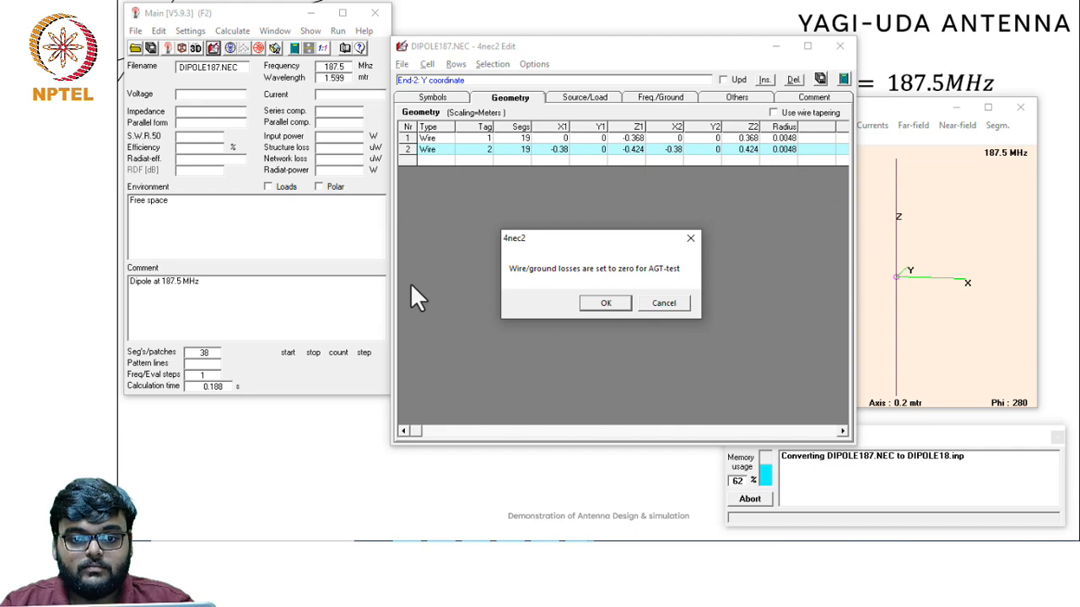
left_click(602, 302)
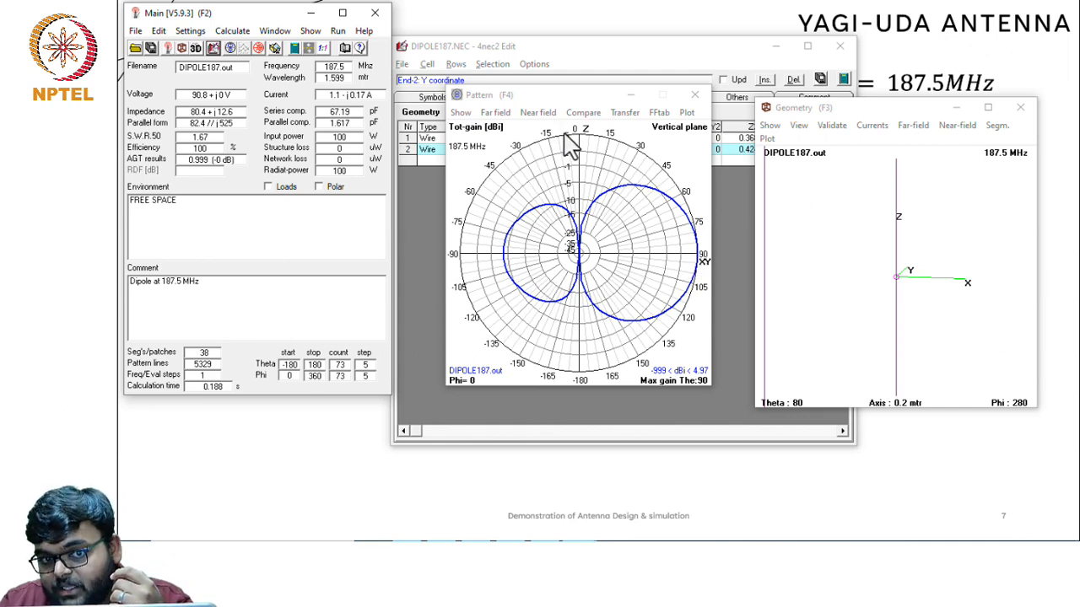
left_click(694, 94)
Set both X1 and X2 of wire 2 back to -0.4 m
left_click(562, 149)
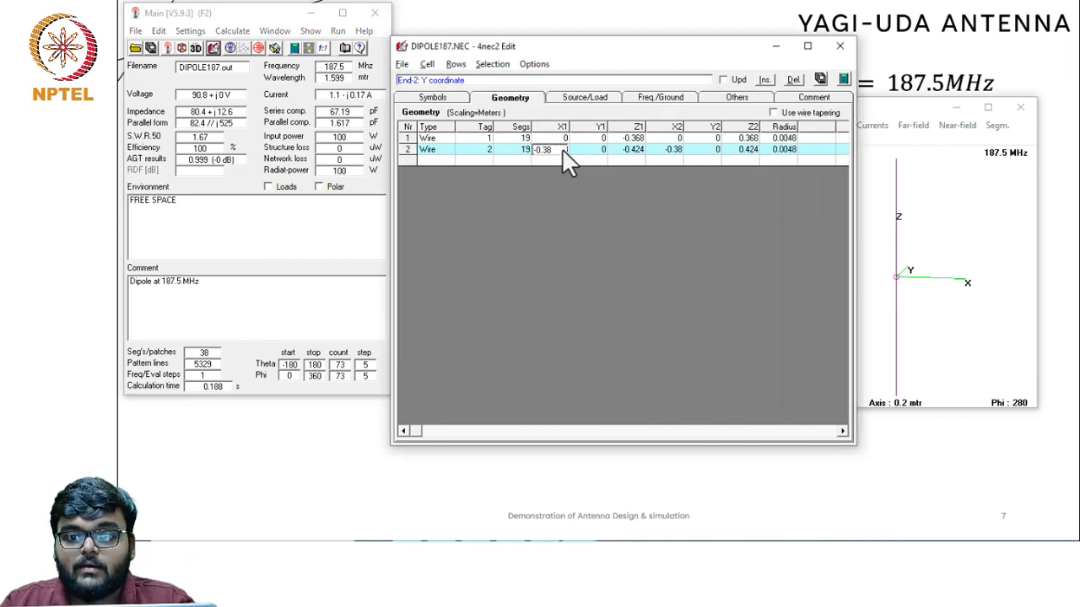
left_click(562, 148)
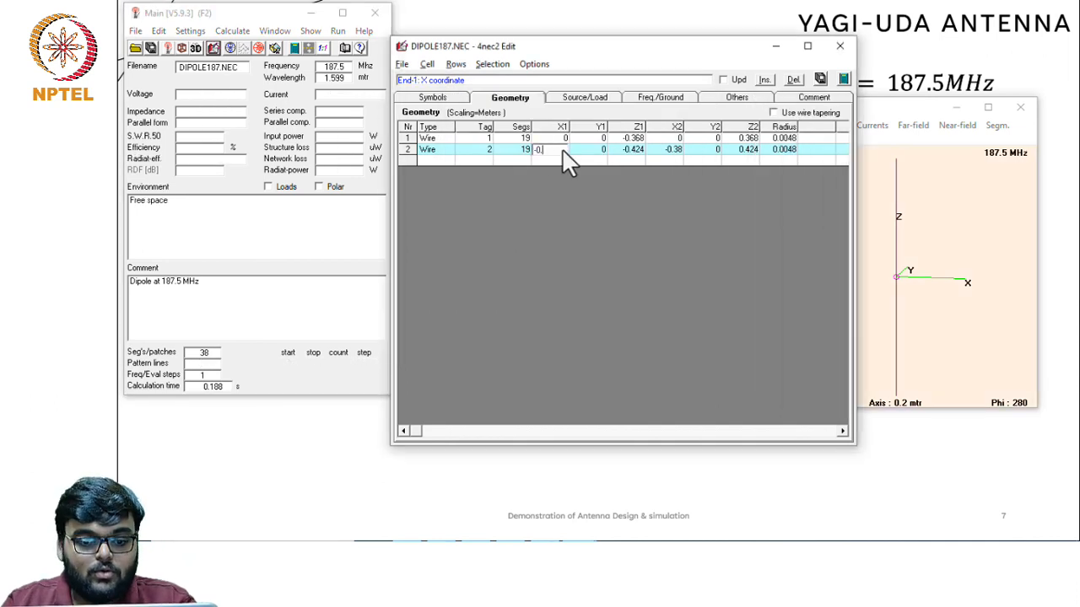
left_click(674, 148)
key("BackSpace")
key("BackSpace")
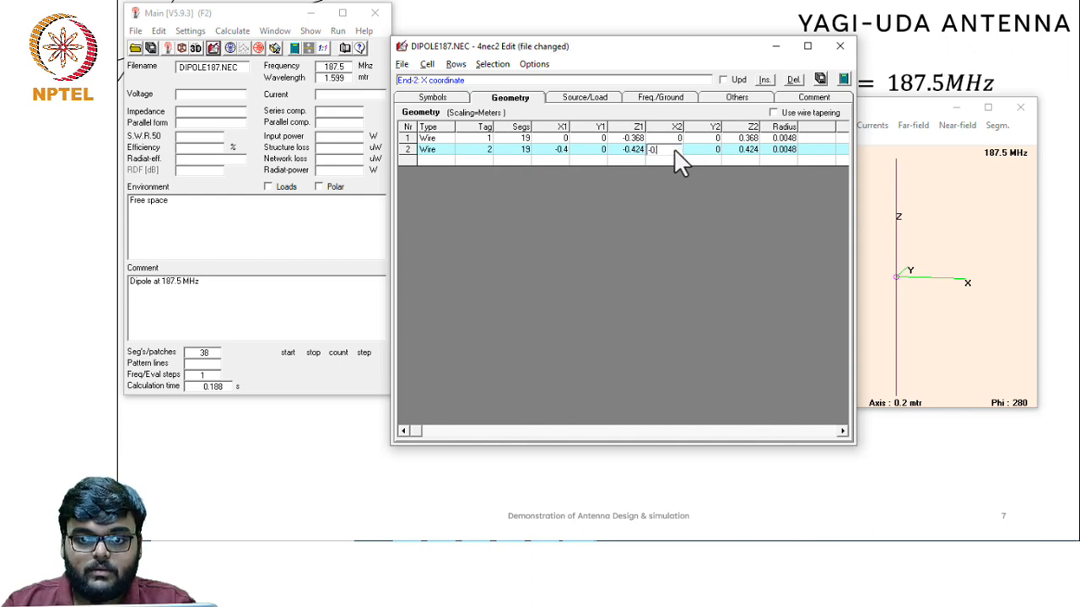
type("4")
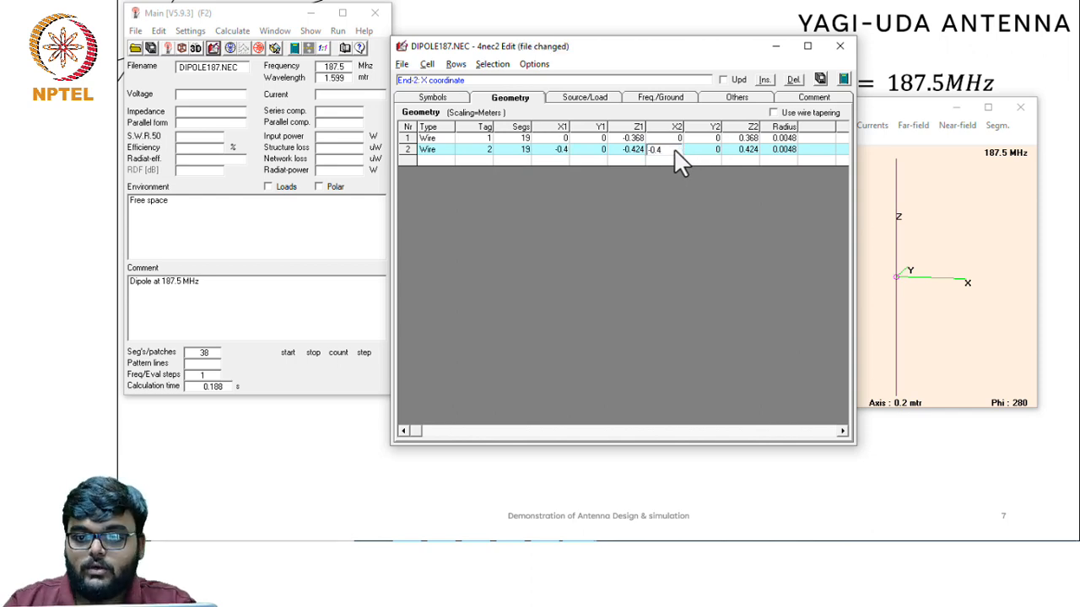
left_click(770, 171)
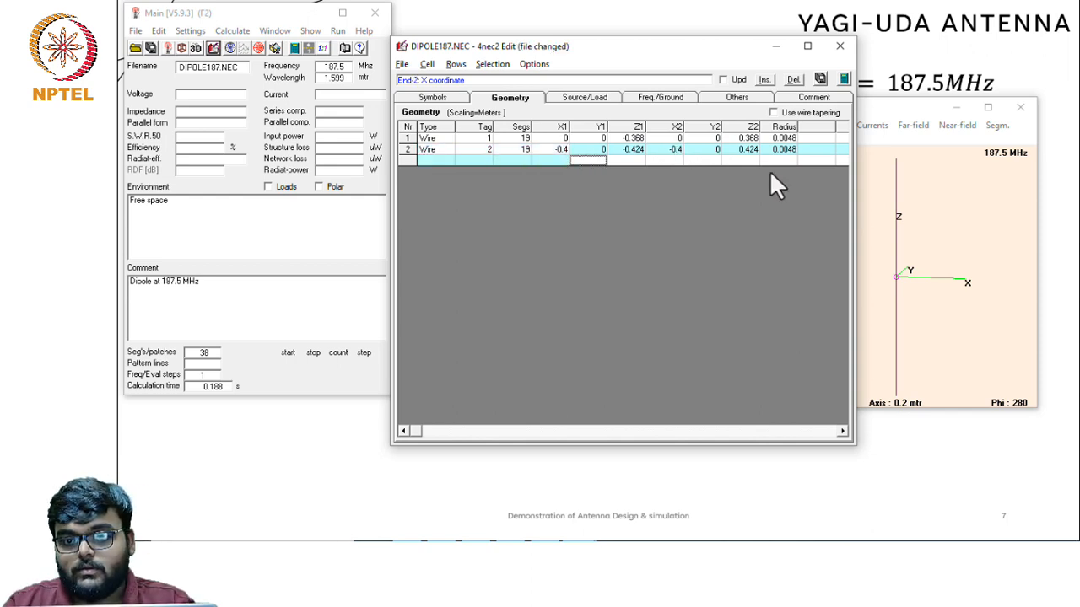
Save the model with the reflector at X -0.4 m, rerun the full far-field calculation at 187.5 MHz, and close the pattern window
left_click(821, 79)
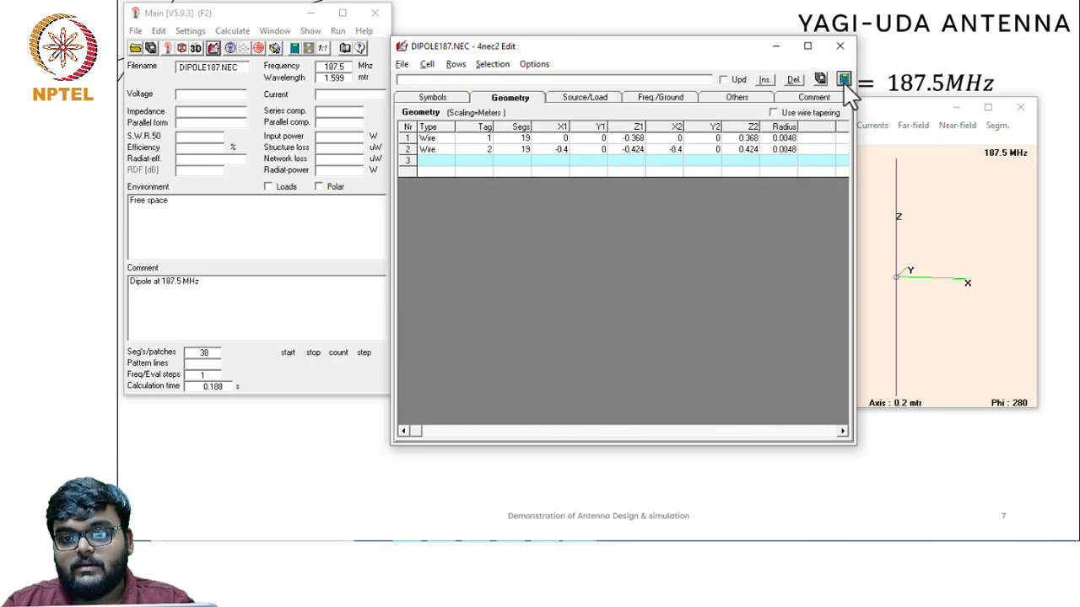
left_click(843, 80)
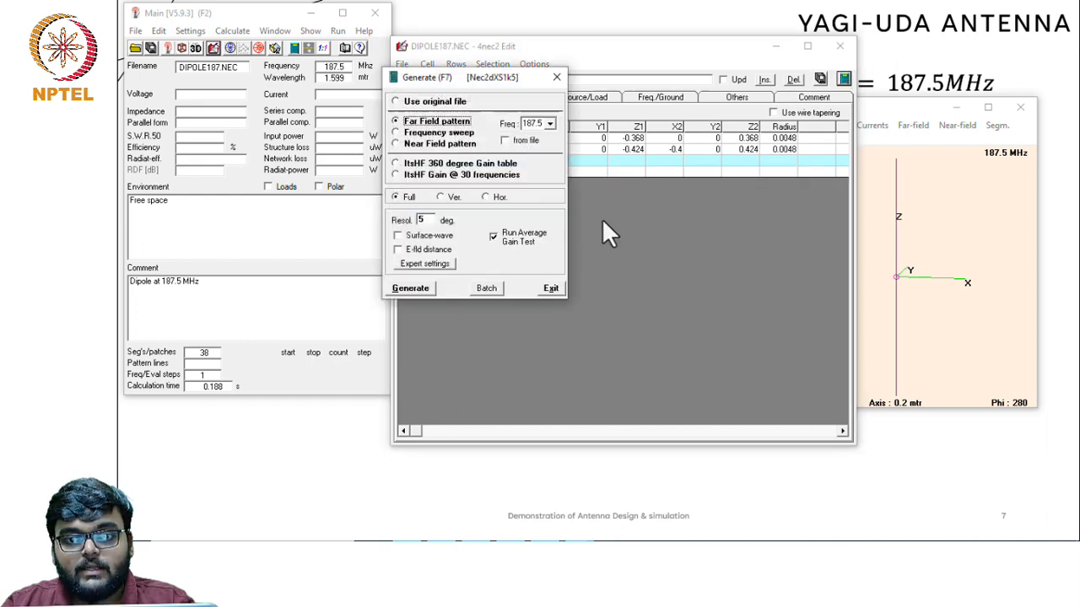
left_click(411, 287)
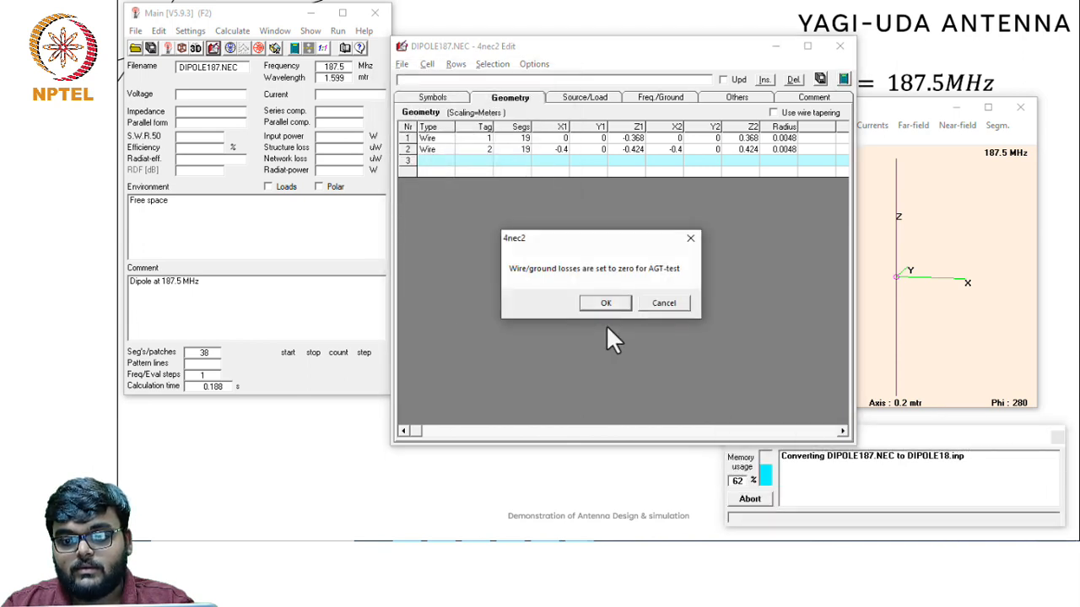
left_click(607, 304)
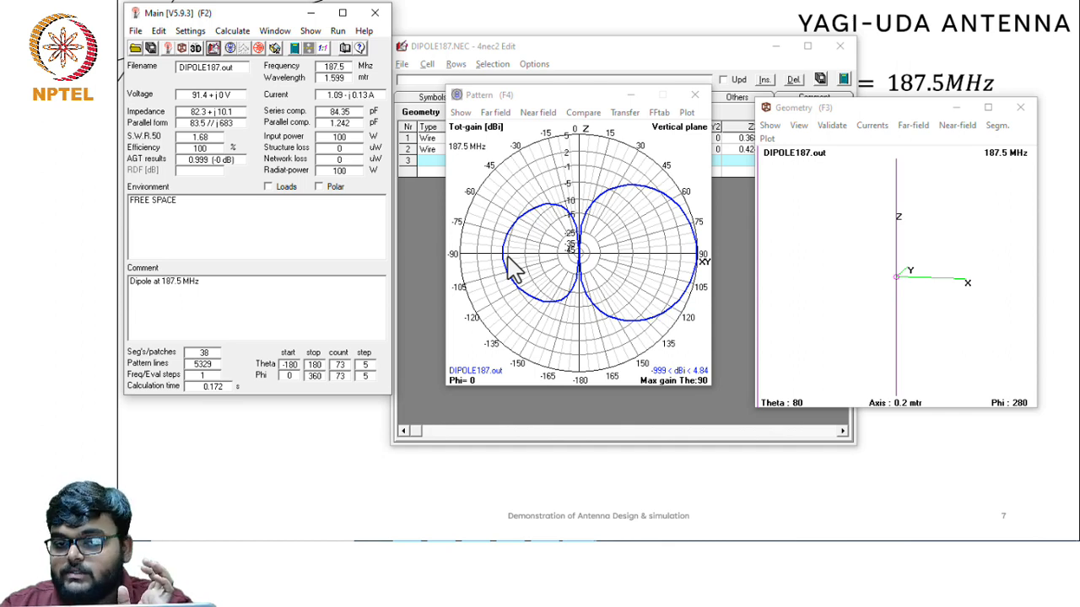
left_click(695, 95)
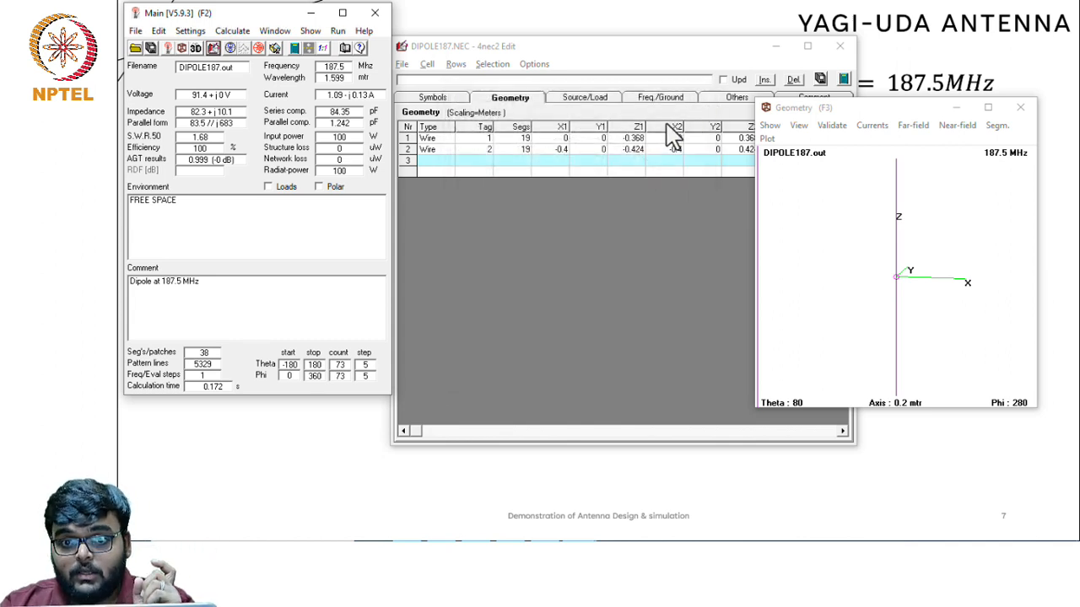
Set both X1 and X2 of wire 2 to -0.36 m to move the reflector closer to the dipole
left_click(564, 152)
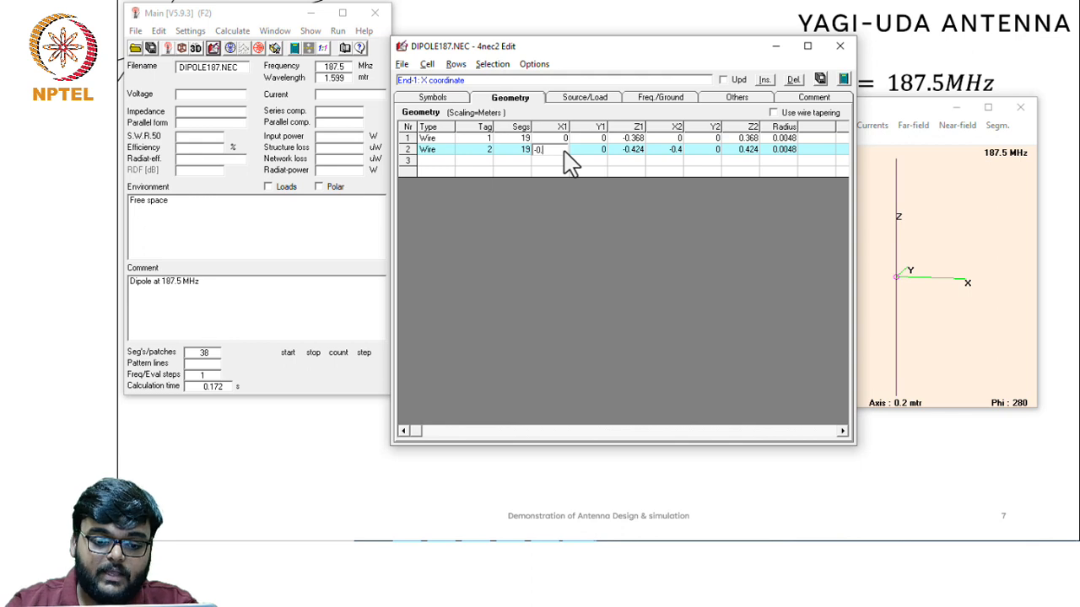
type("36")
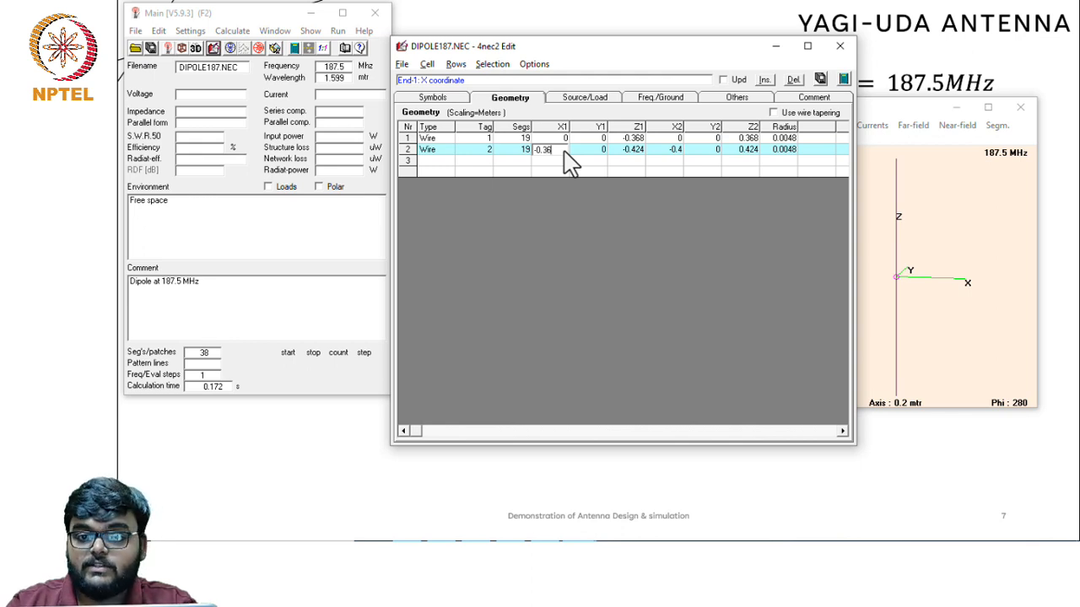
left_click(677, 152)
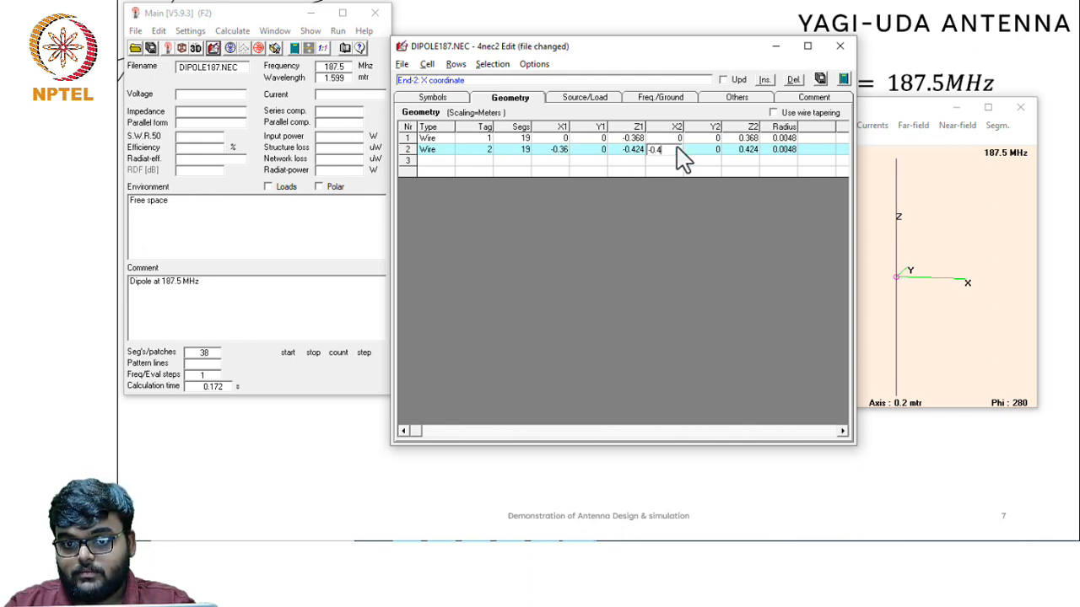
key("BackSpace")
type("36")
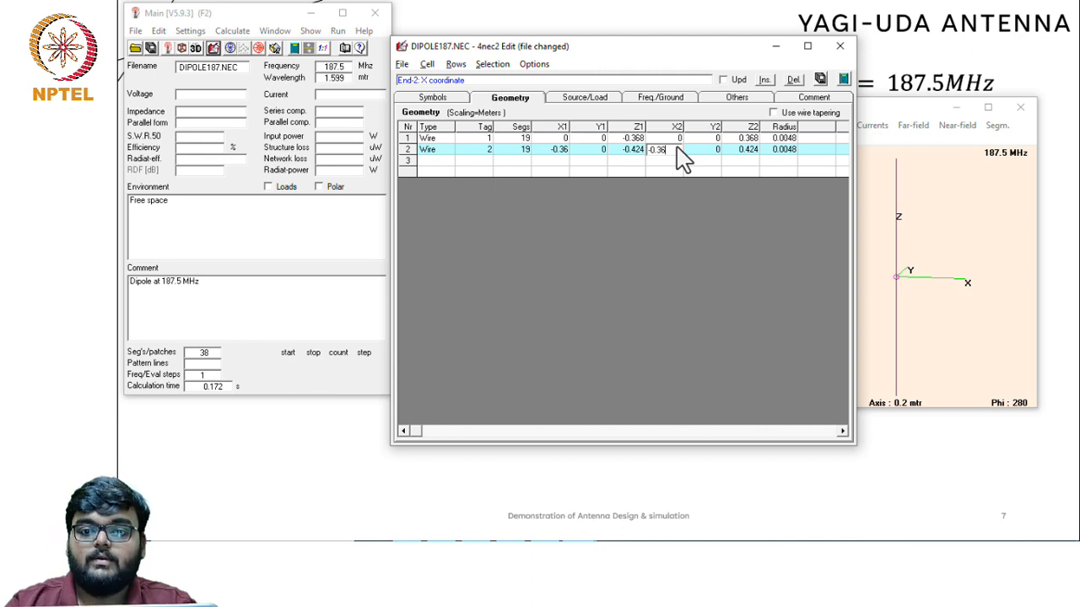
Save the model with the reflector at X -0.36 m, regenerate its full far-field pattern at 187.5 MHz, and check the gain at 90 degrees
key("Down")
key("Down")
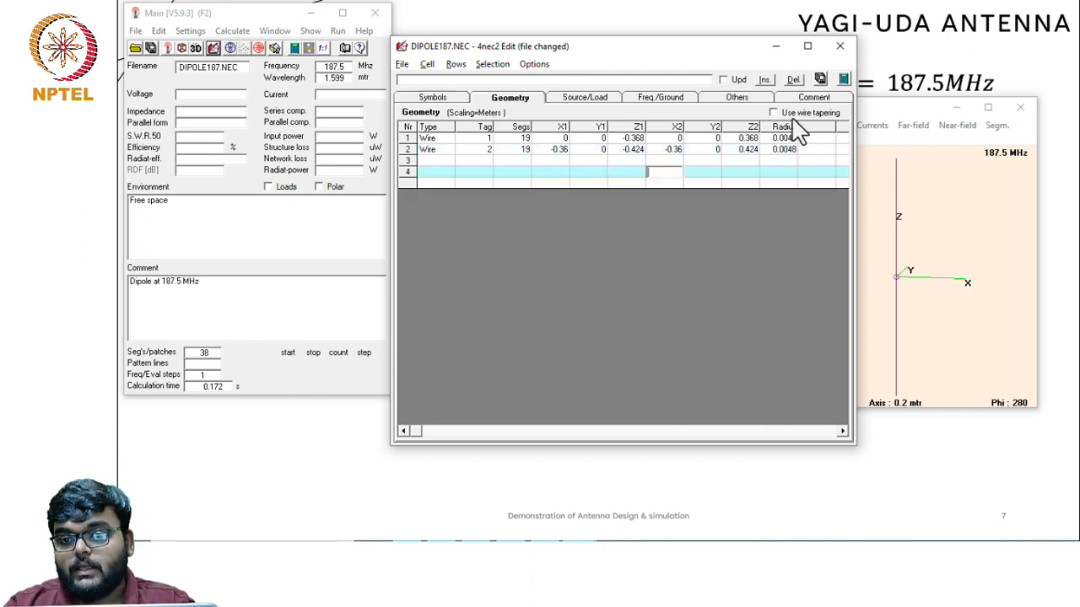
left_click(820, 80)
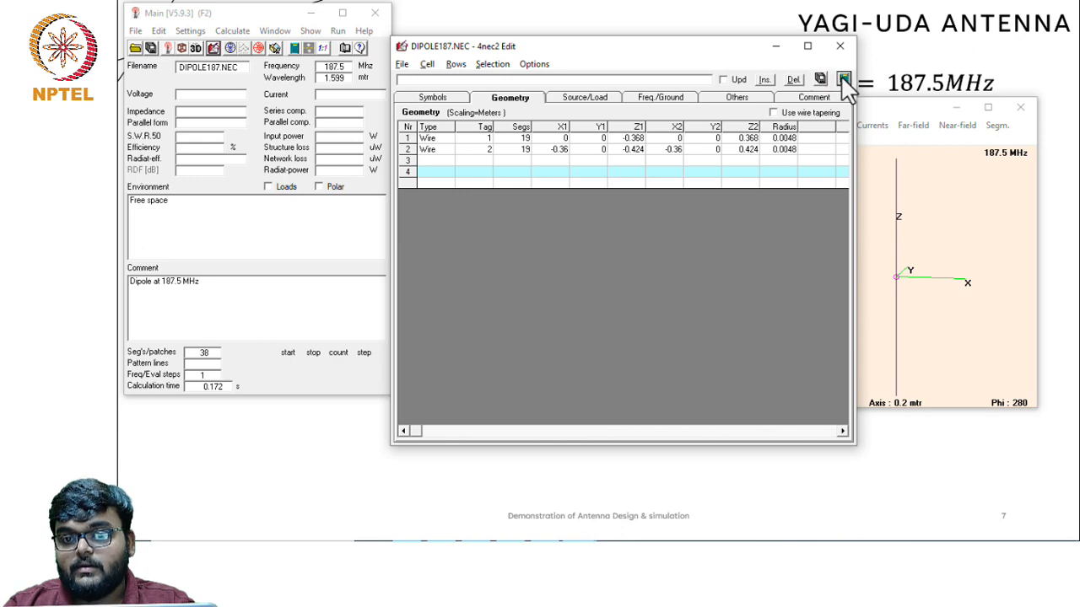
left_click(844, 79)
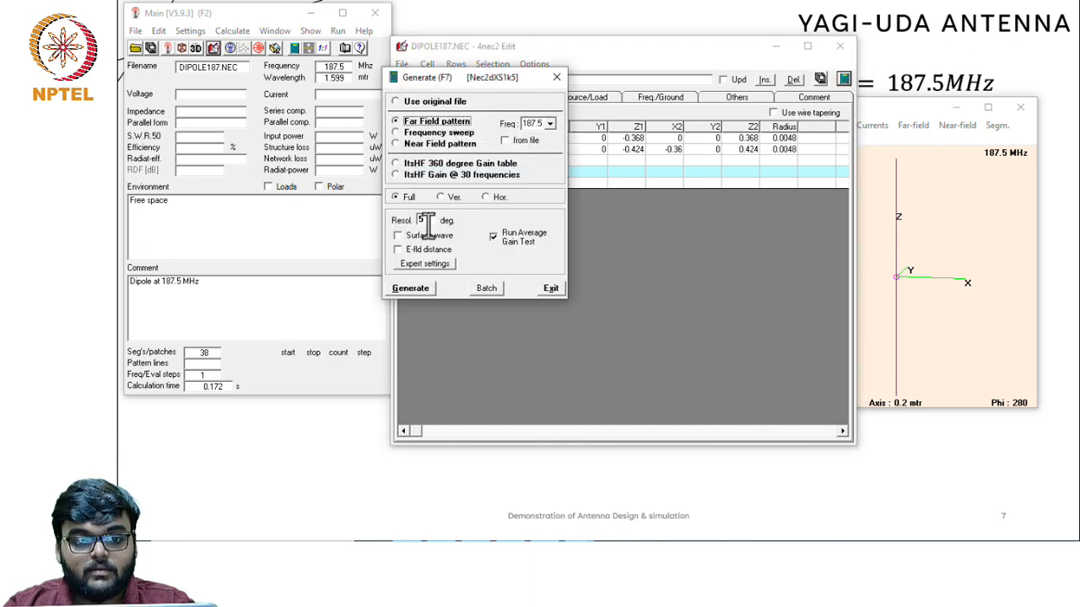
left_click(400, 287)
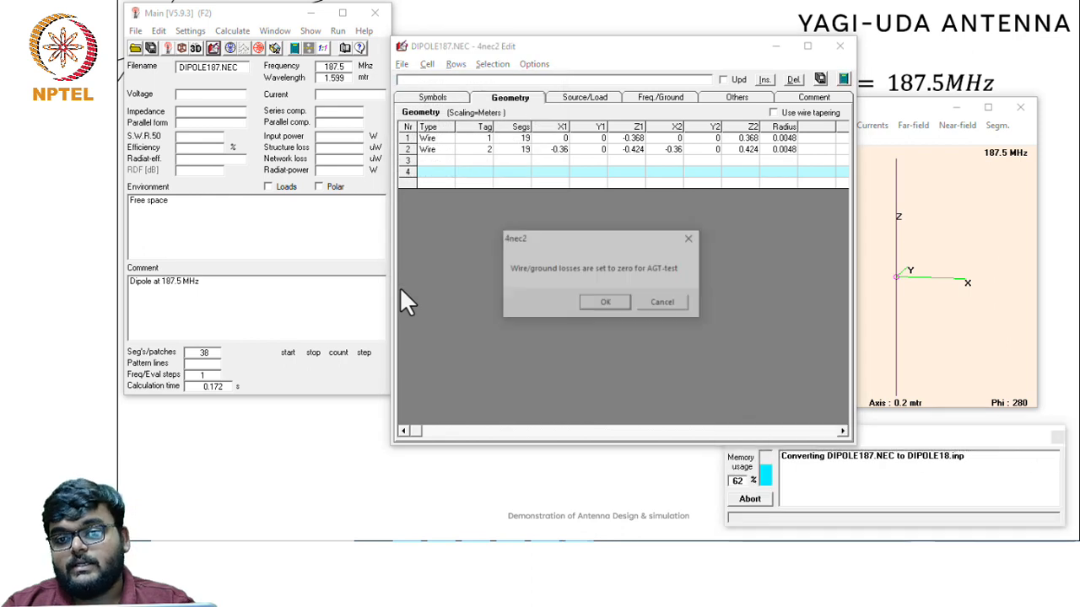
left_click(590, 305)
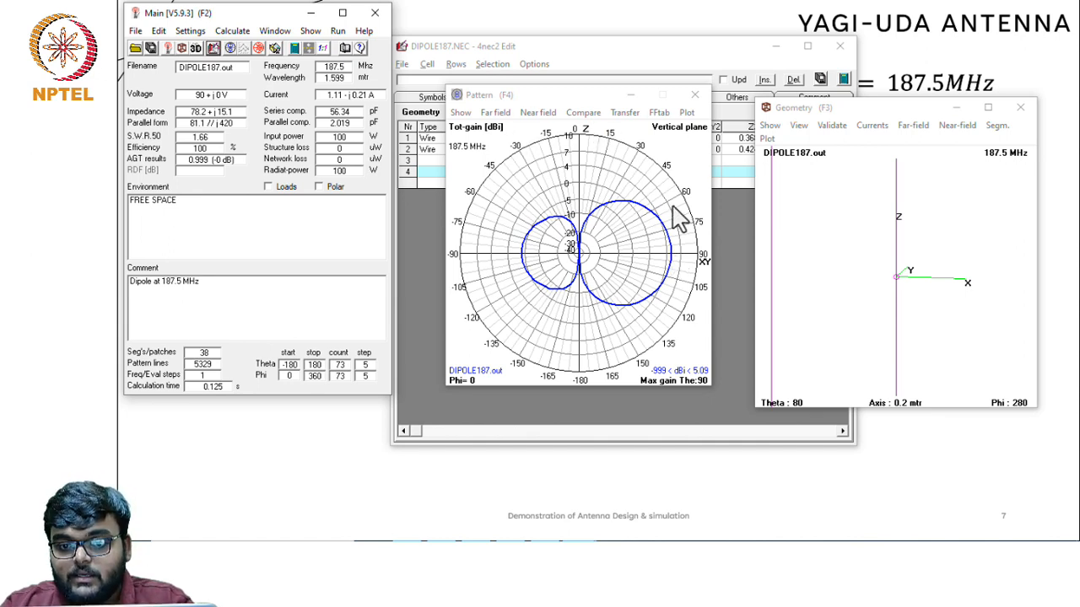
left_click(679, 268)
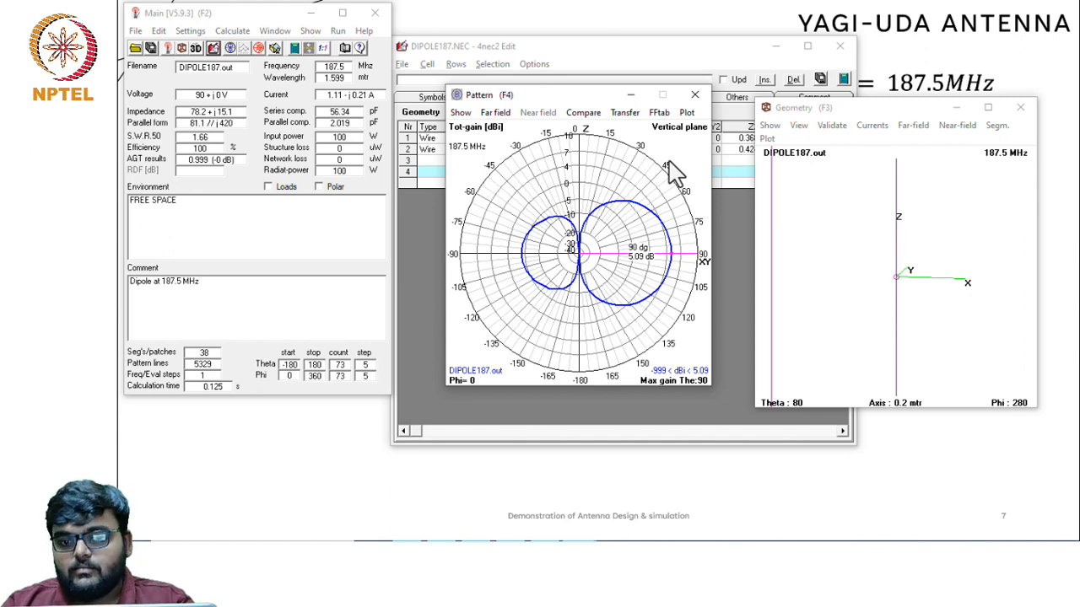
left_click(694, 94)
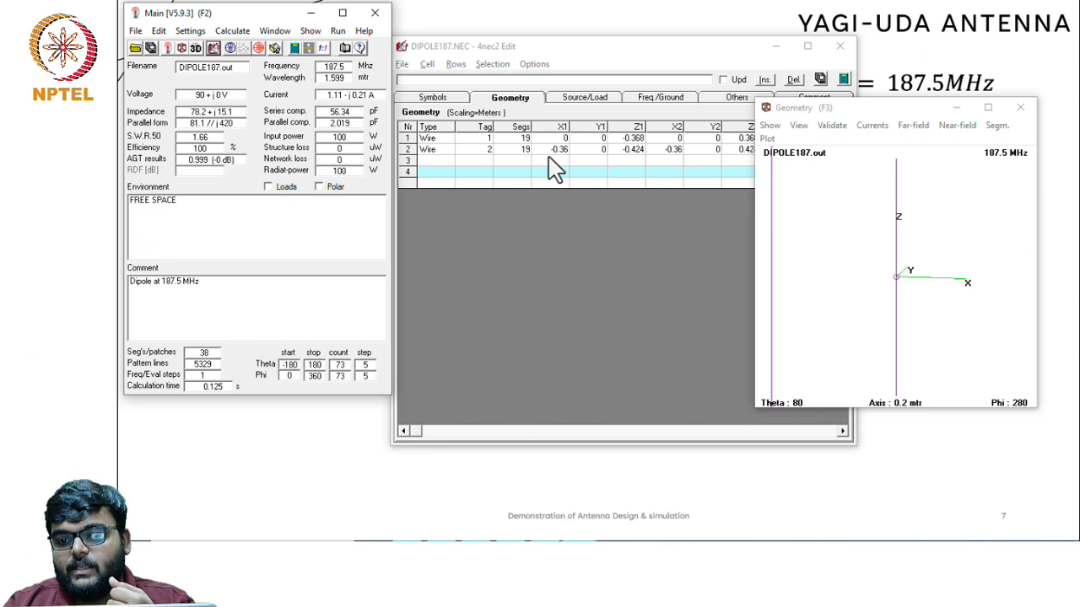
Add a third wire element below the reflector in the geometry table and assign it tag 3
left_click(626, 173)
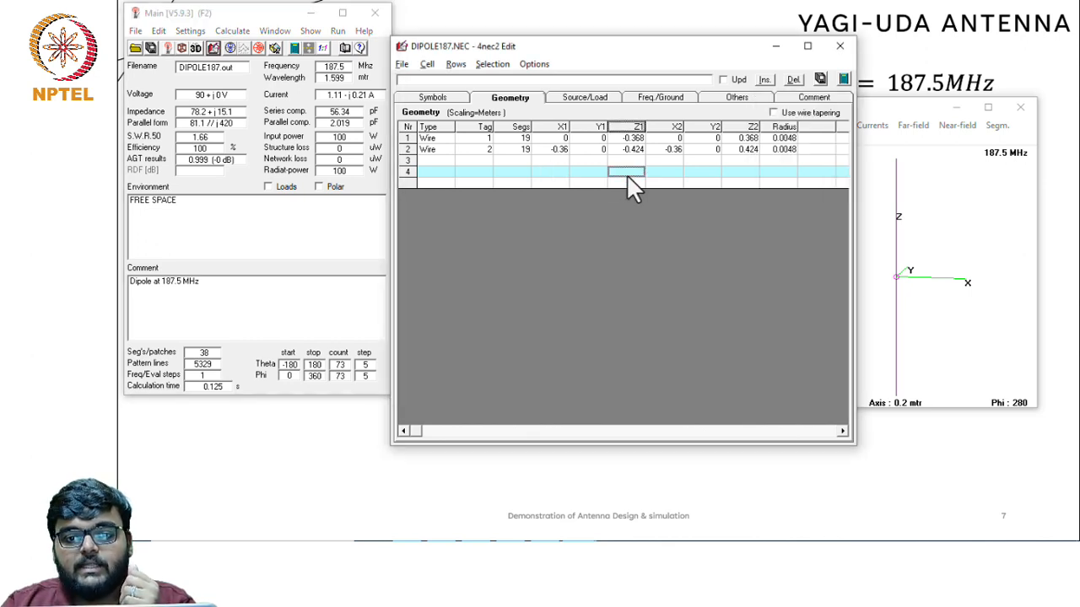
left_click(431, 156)
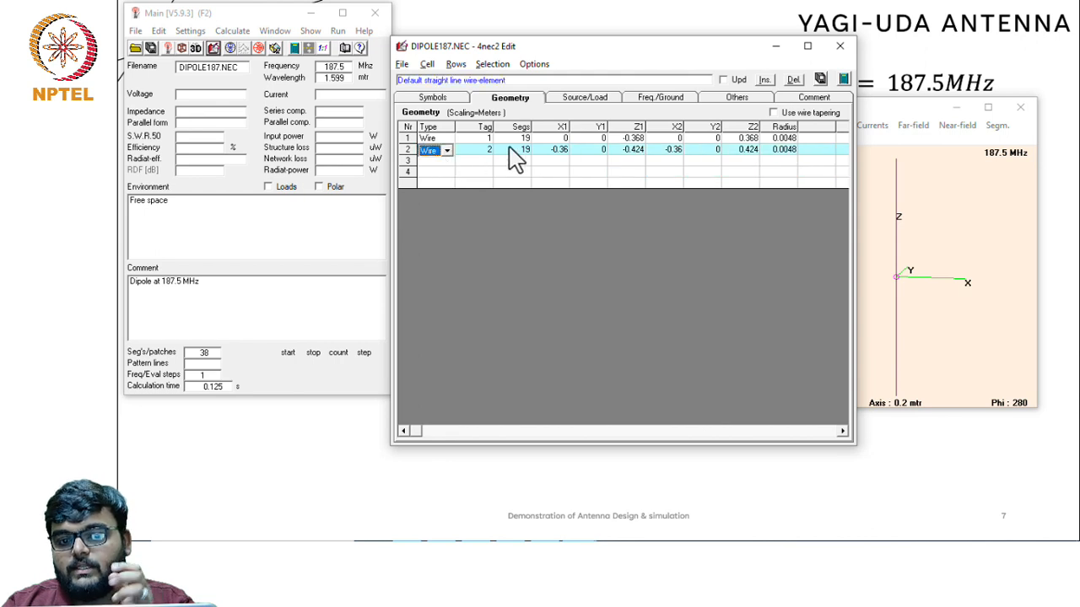
left_click(447, 162)
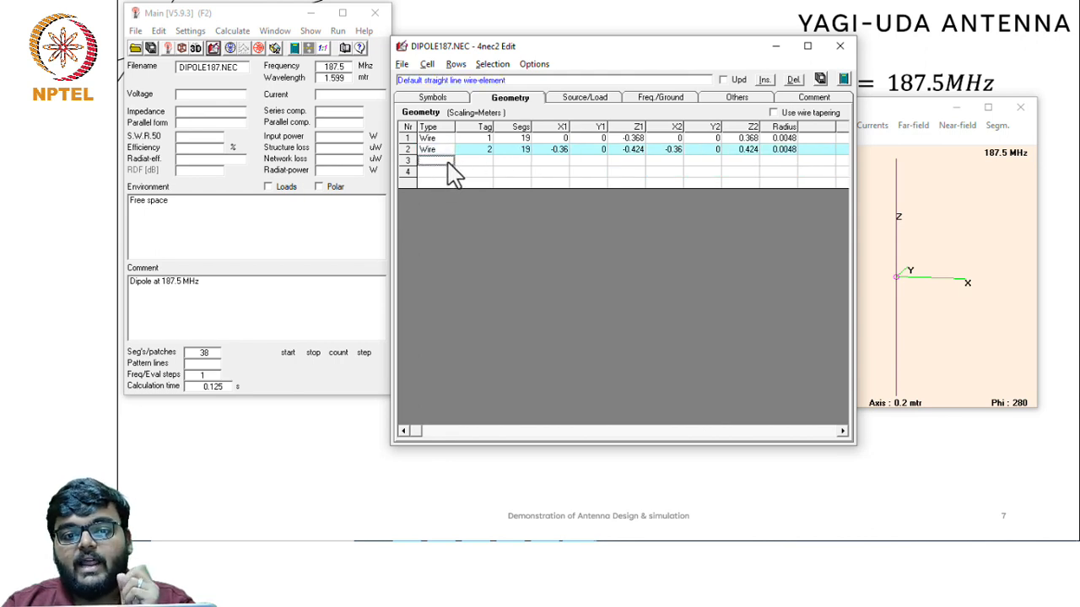
left_click(447, 162)
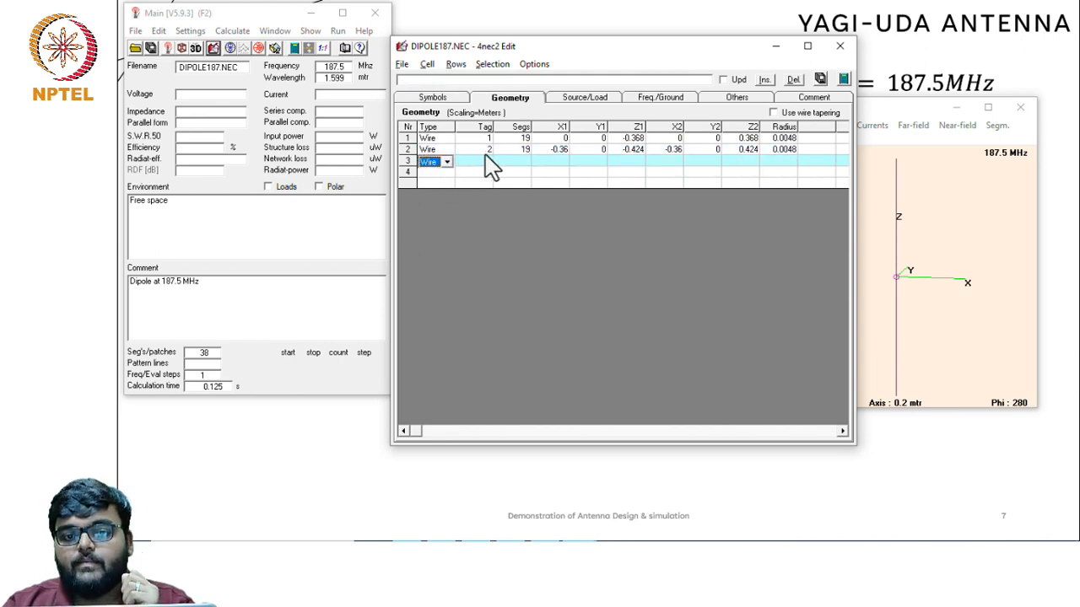
left_click(482, 161)
type("3")
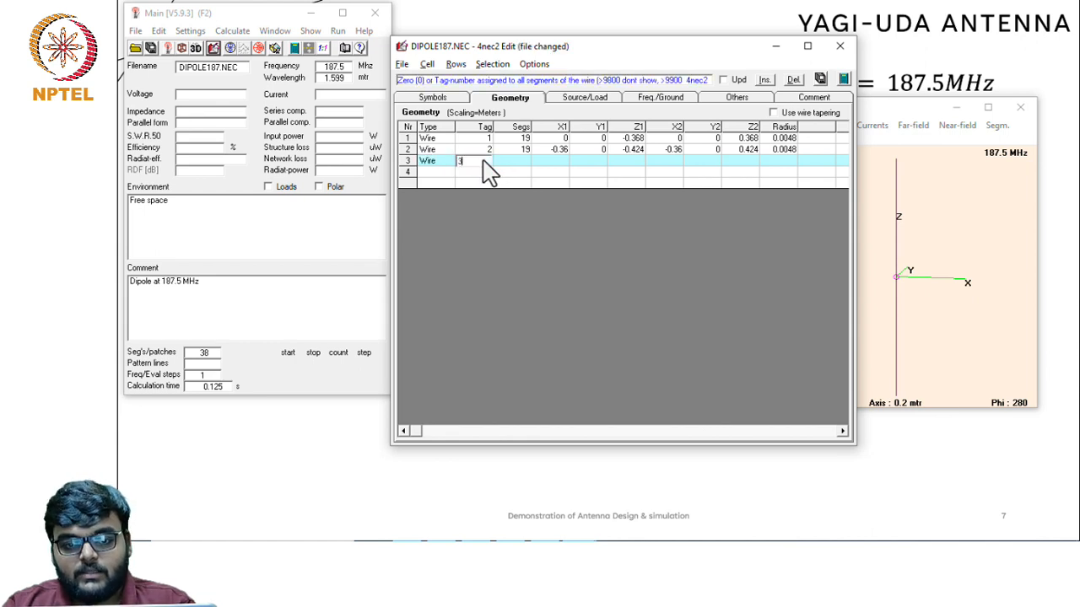
left_click(519, 162)
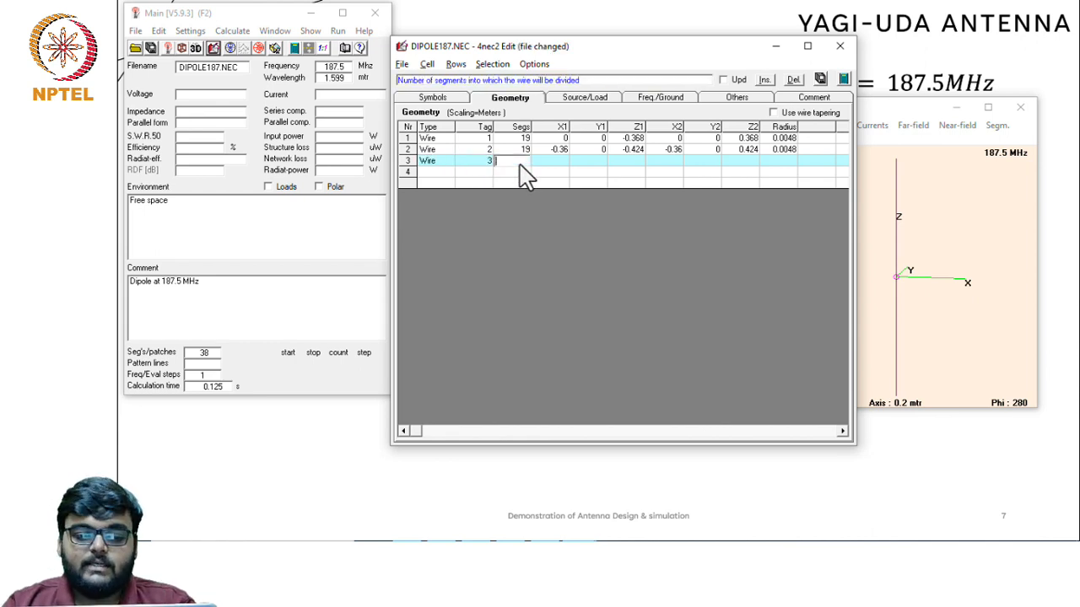
Set the third wire's segment count to 19 and dismiss the missing-field error messages
type("19")
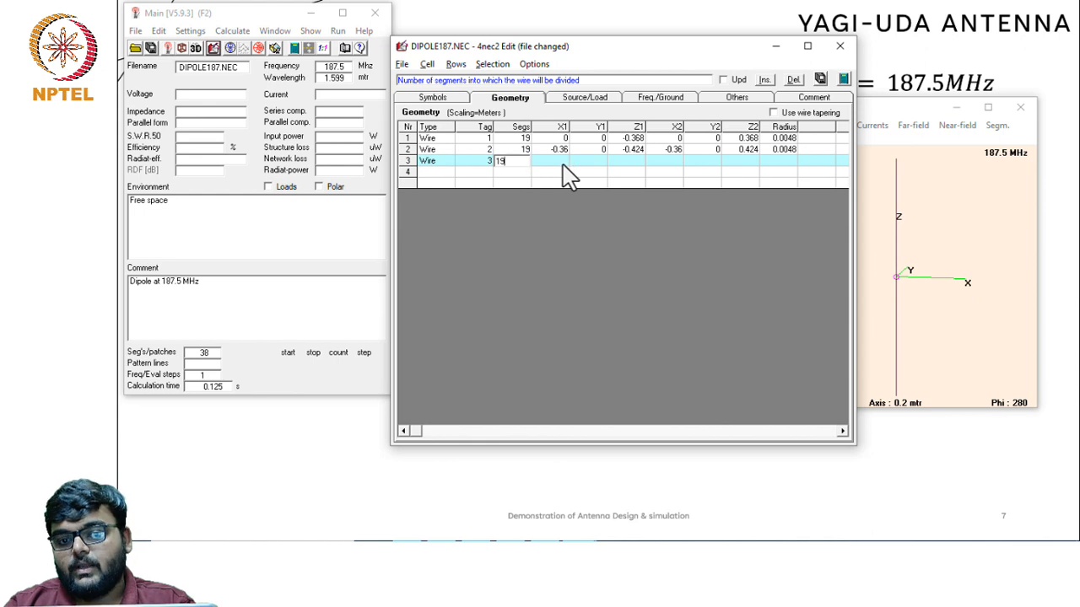
left_click(563, 163)
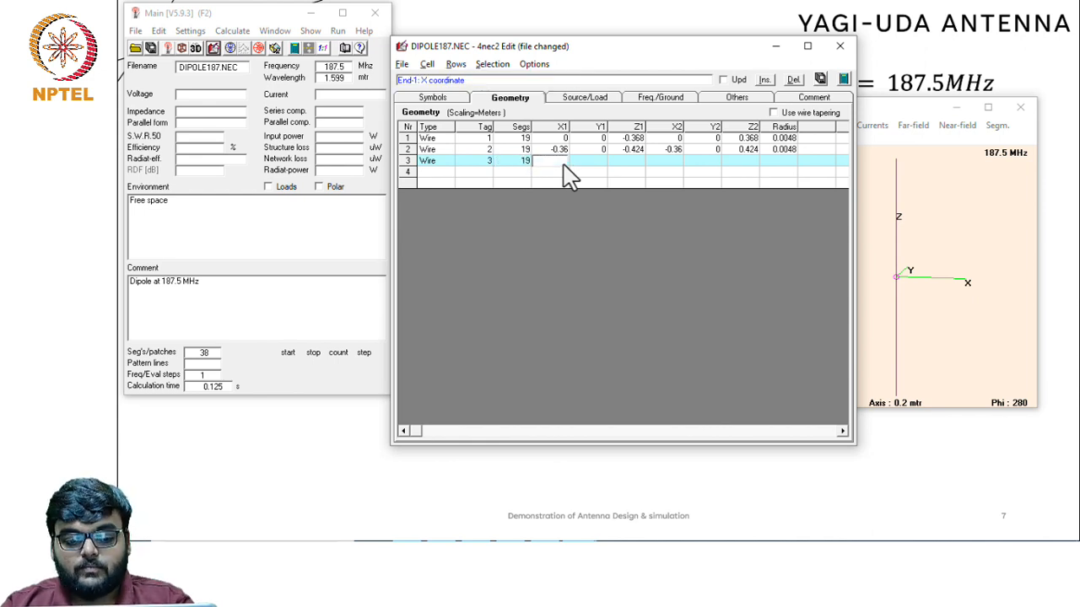
key("alt+Tab")
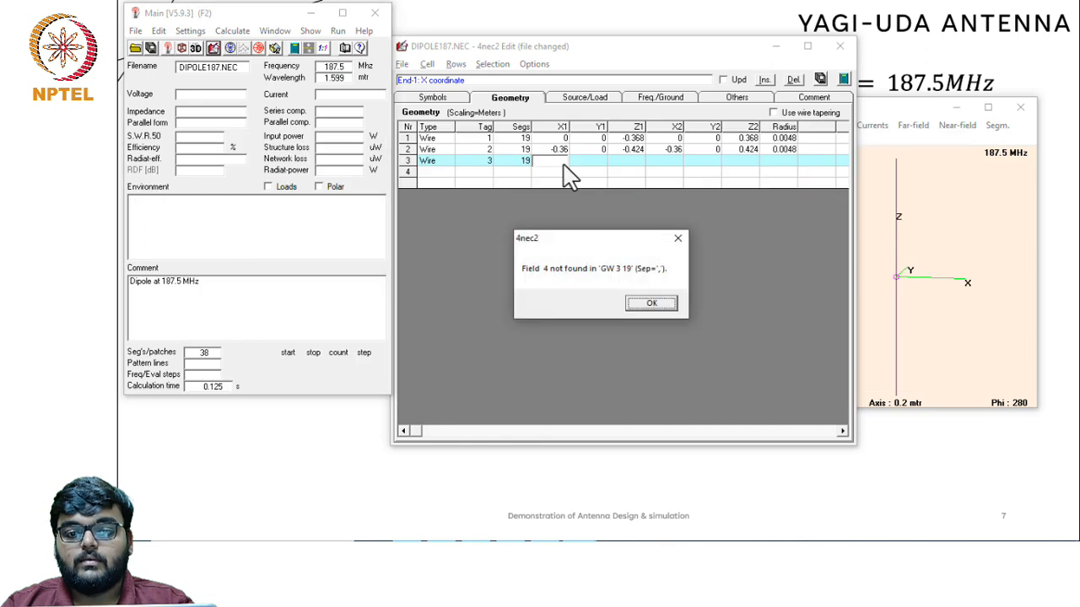
left_click(648, 302)
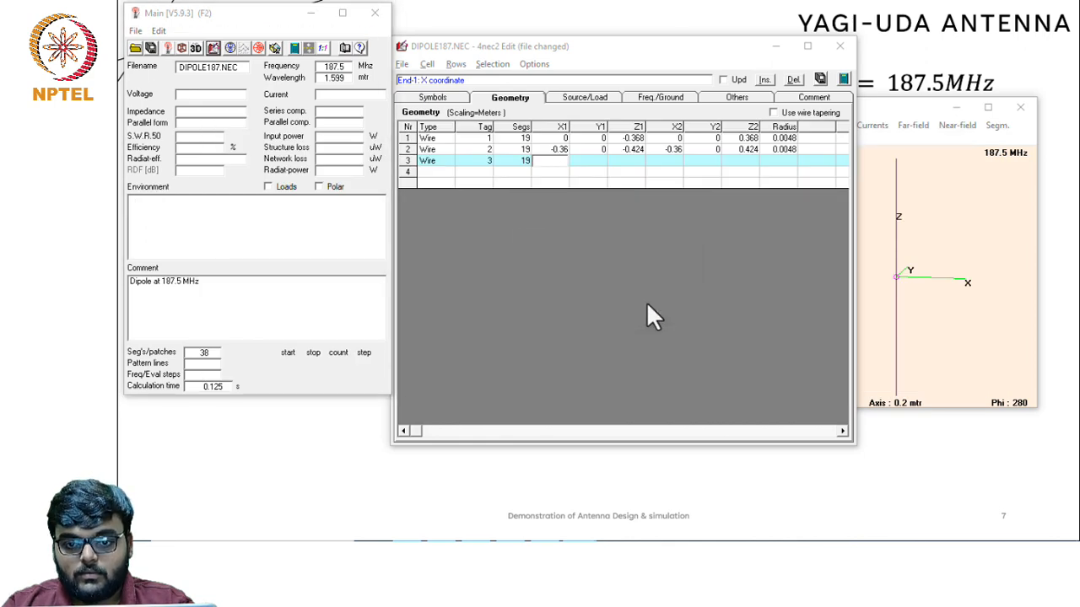
left_click(650, 303)
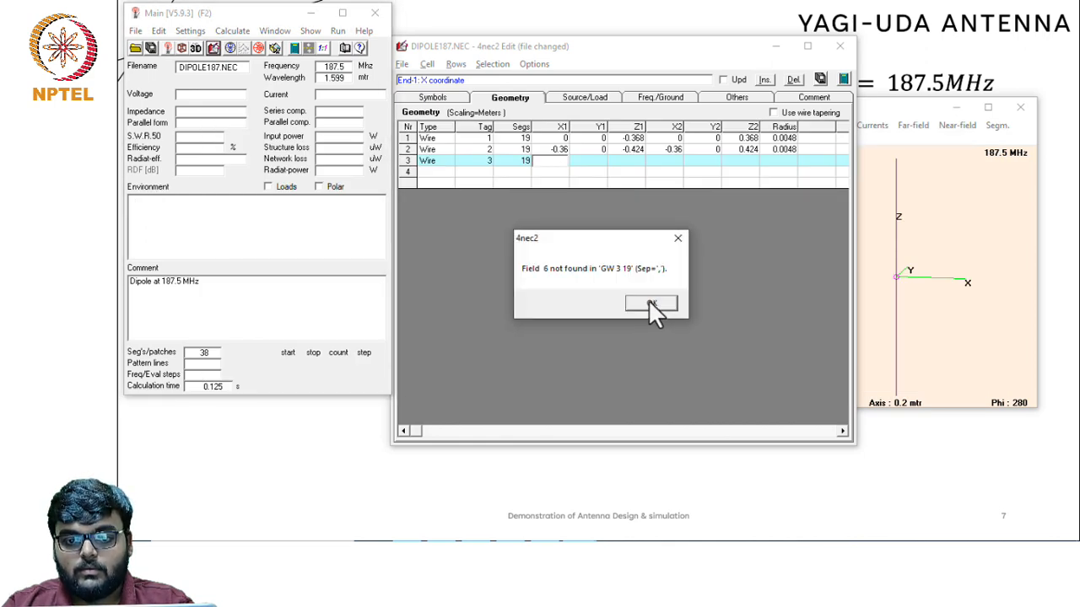
left_click(650, 302)
left_click(648, 302)
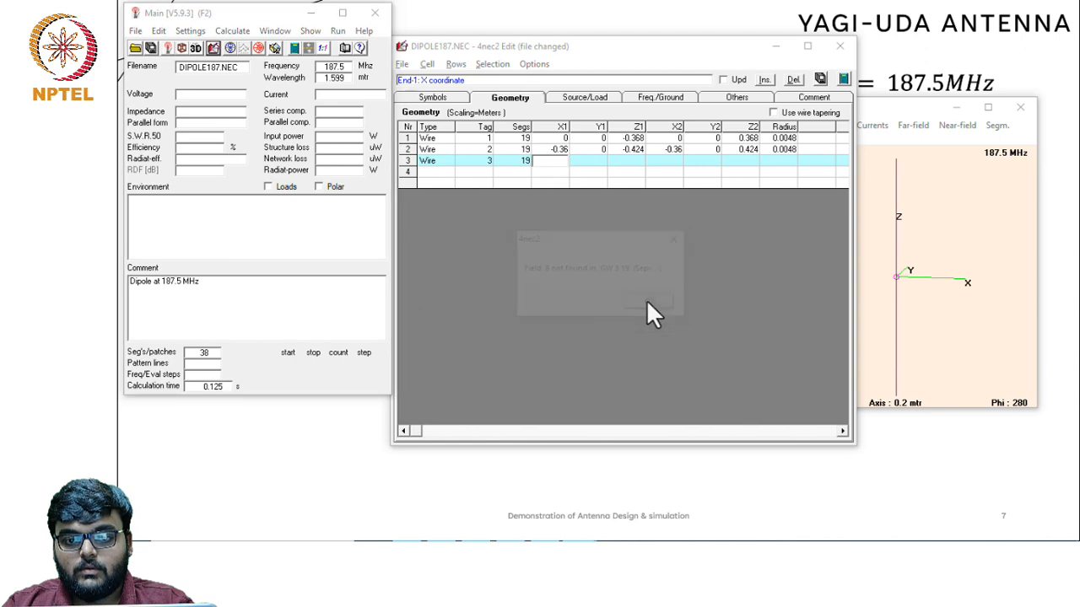
left_click(647, 302)
left_click(648, 302)
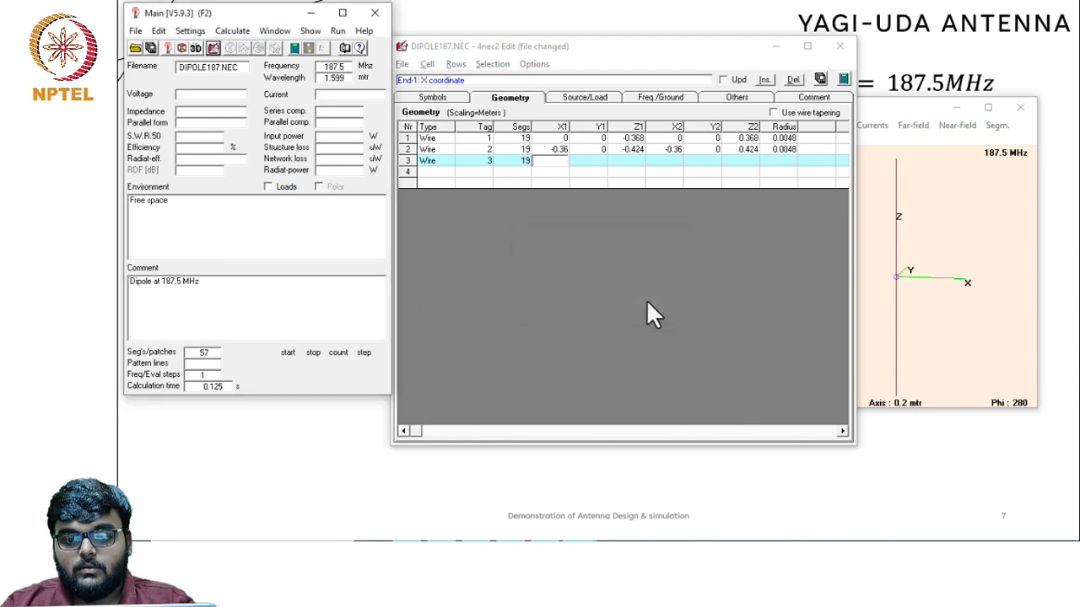
Check the director spacing and length ranges on the Yagi-Uda design slide, and return to the geometry editor
left_click(548, 164)
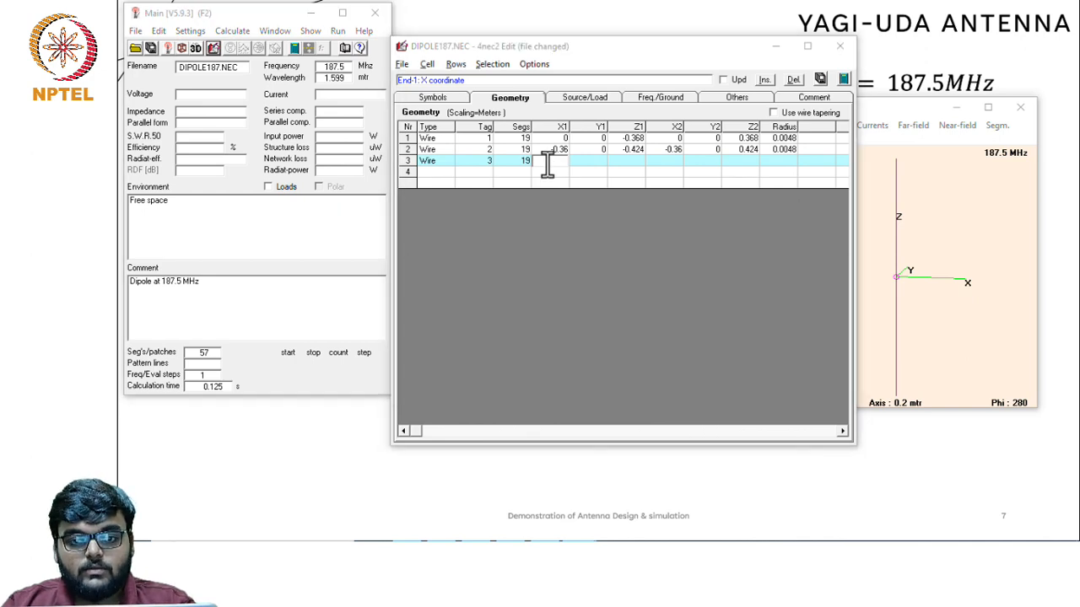
key("alt+Tab")
key("alt+Tab")
key("alt+Tab")
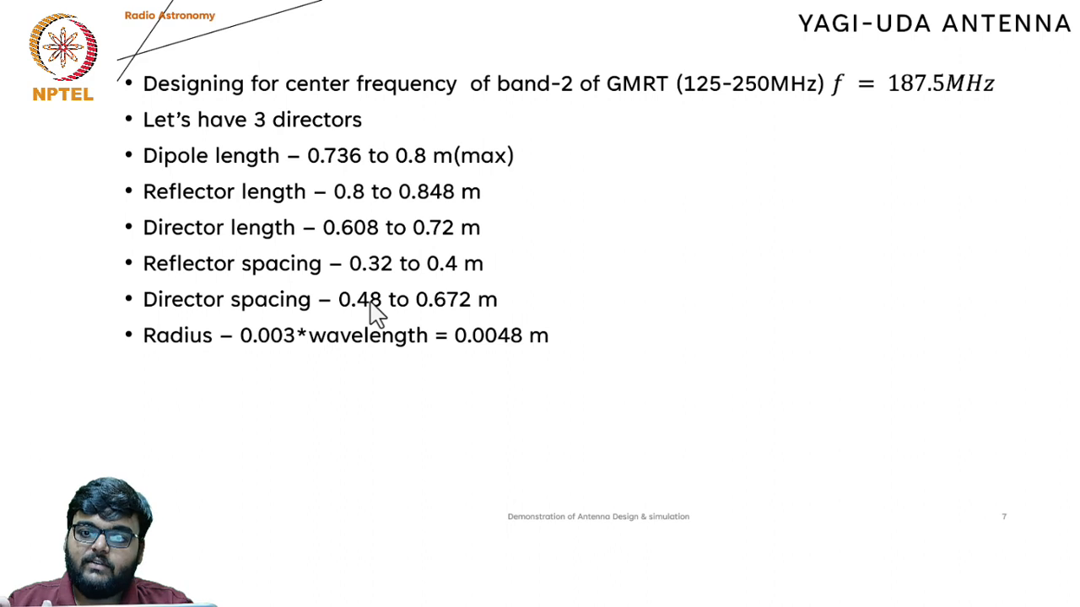
key("alt+Tab")
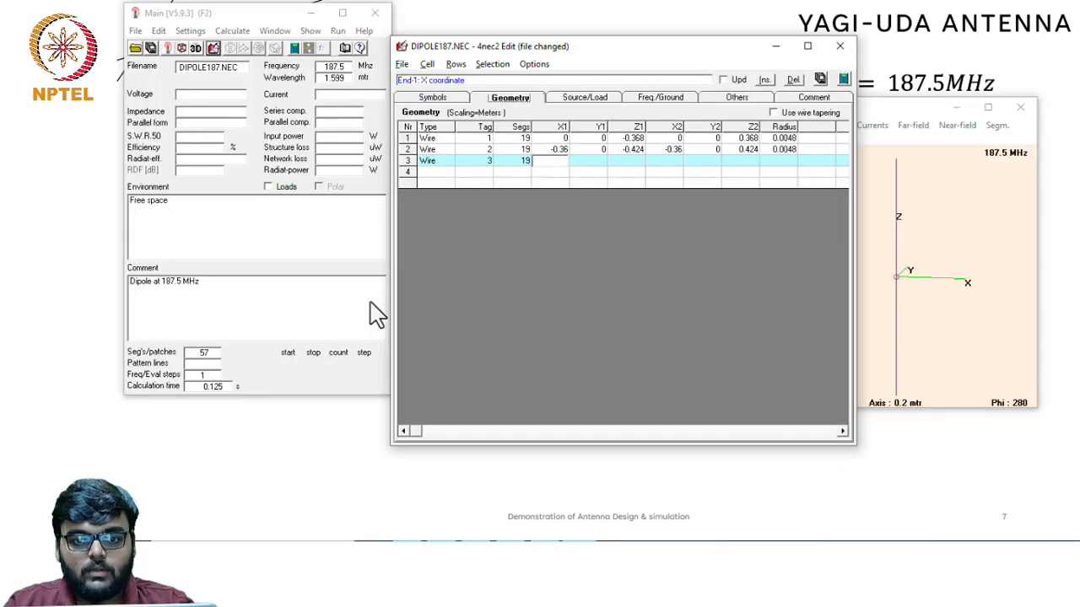
Set the third wire's first end to X1 0.48, Y1 0 and Z1 -0.305 in the geometry table
left_click(553, 160)
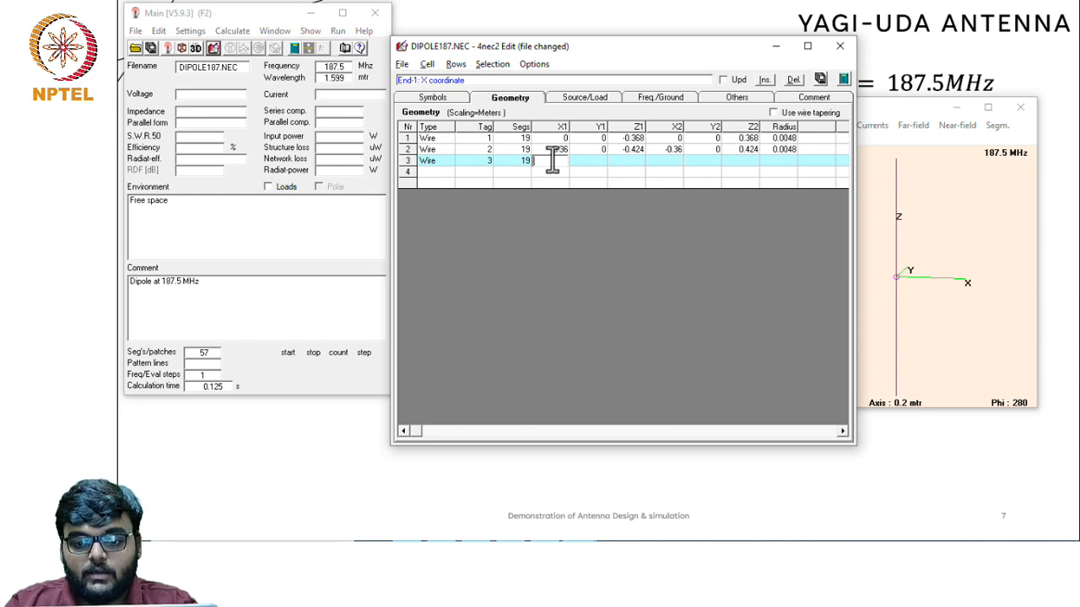
type("0.48")
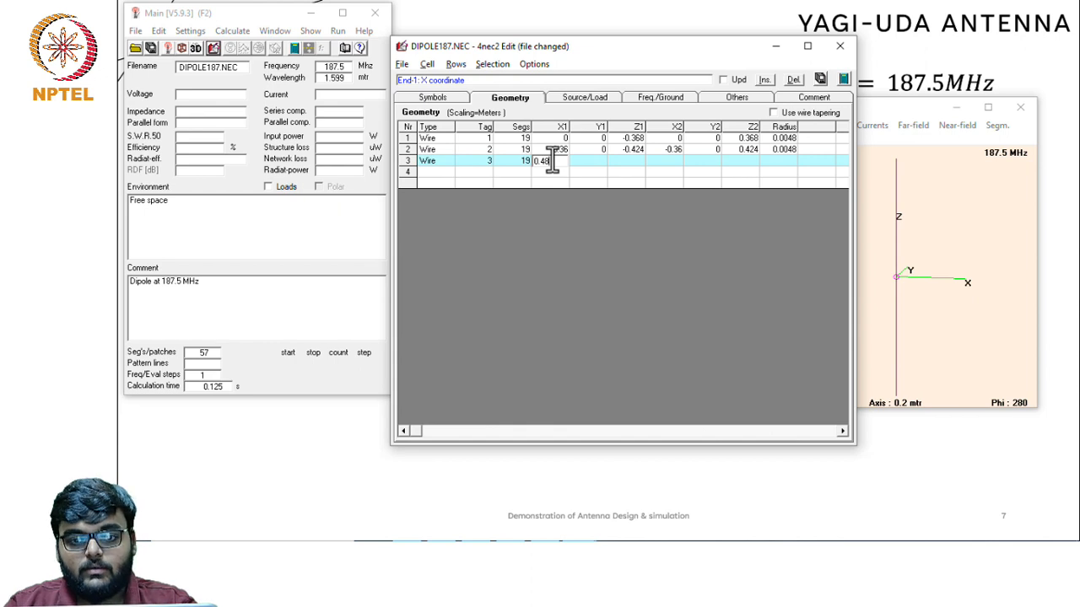
key("Tab")
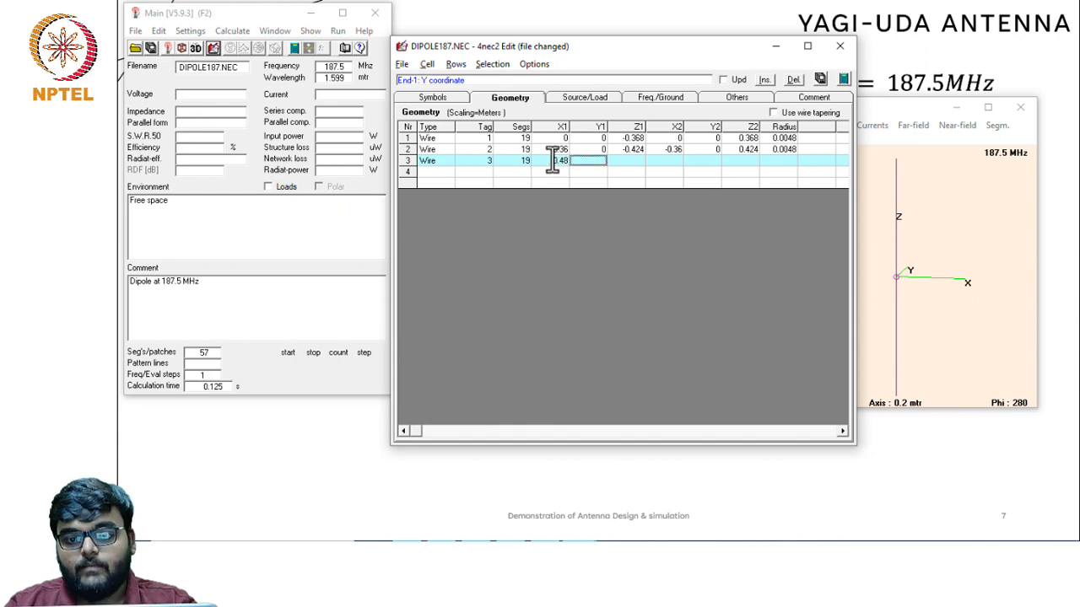
type("0")
key("Tab")
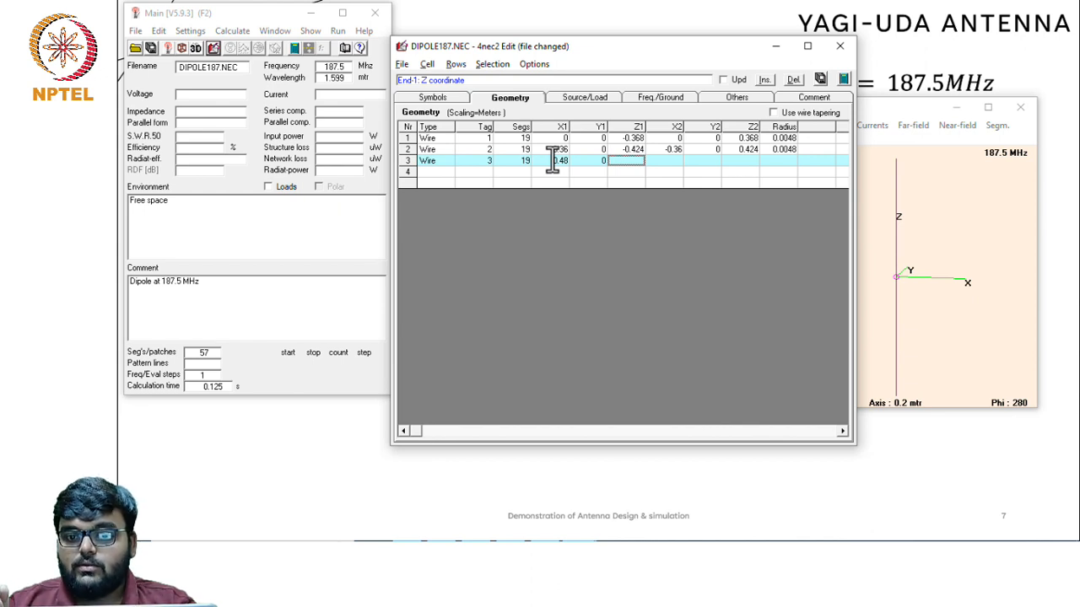
type("-0")
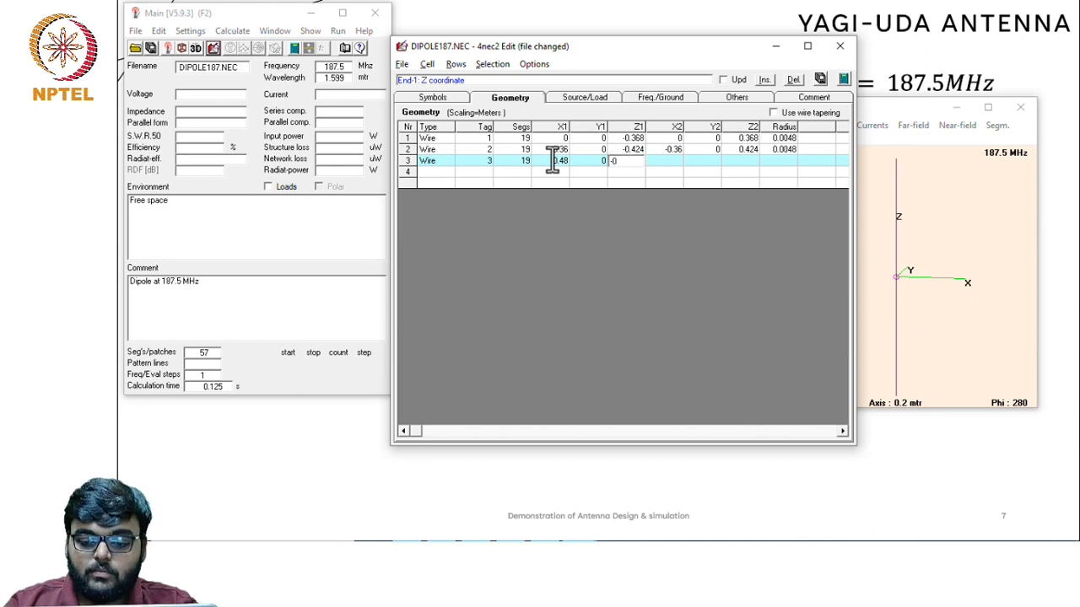
type(".3")
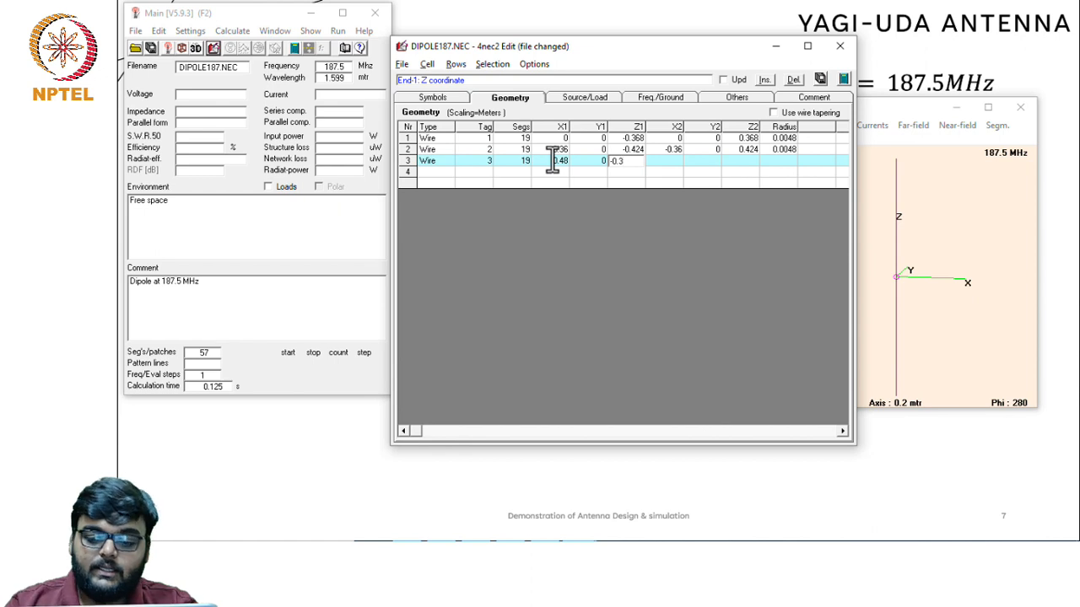
type("0")
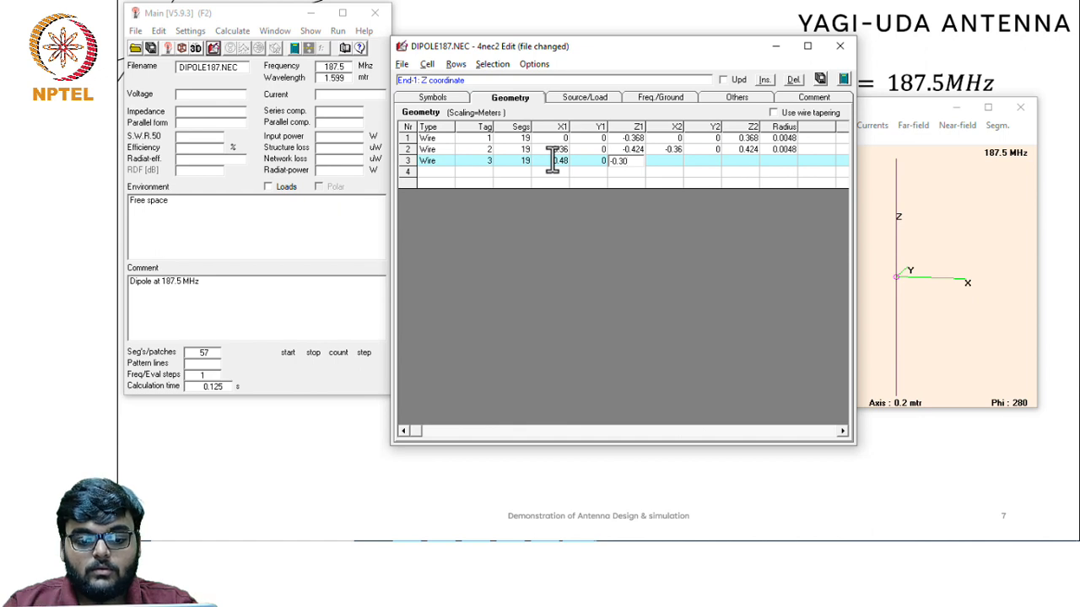
type("5")
key("Tab")
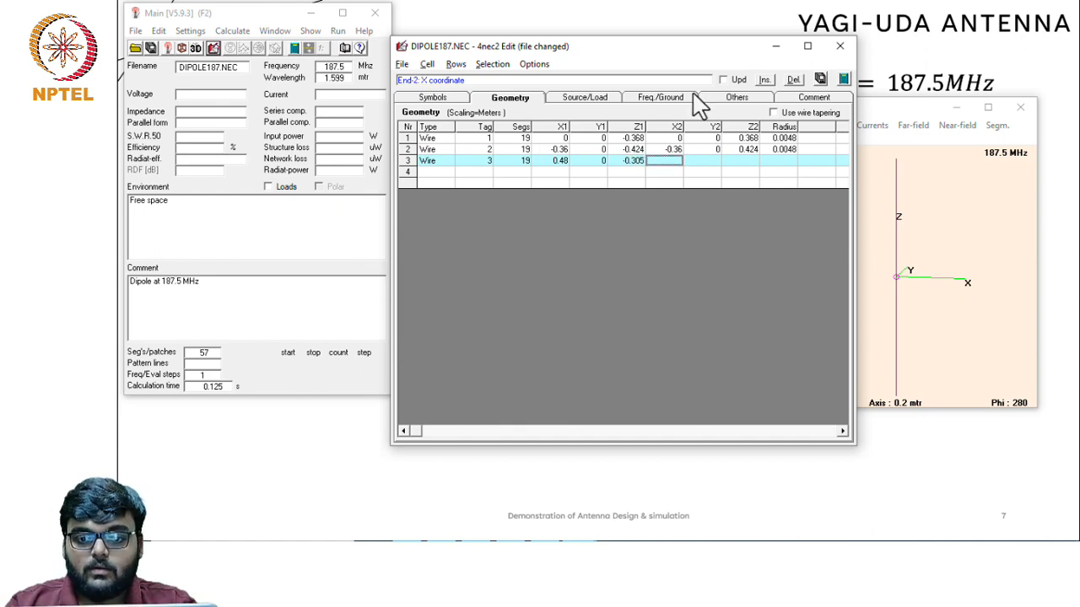
Set the third wire's second end to X2 0.48, Y2 0 and Z2 0.305
type("0")
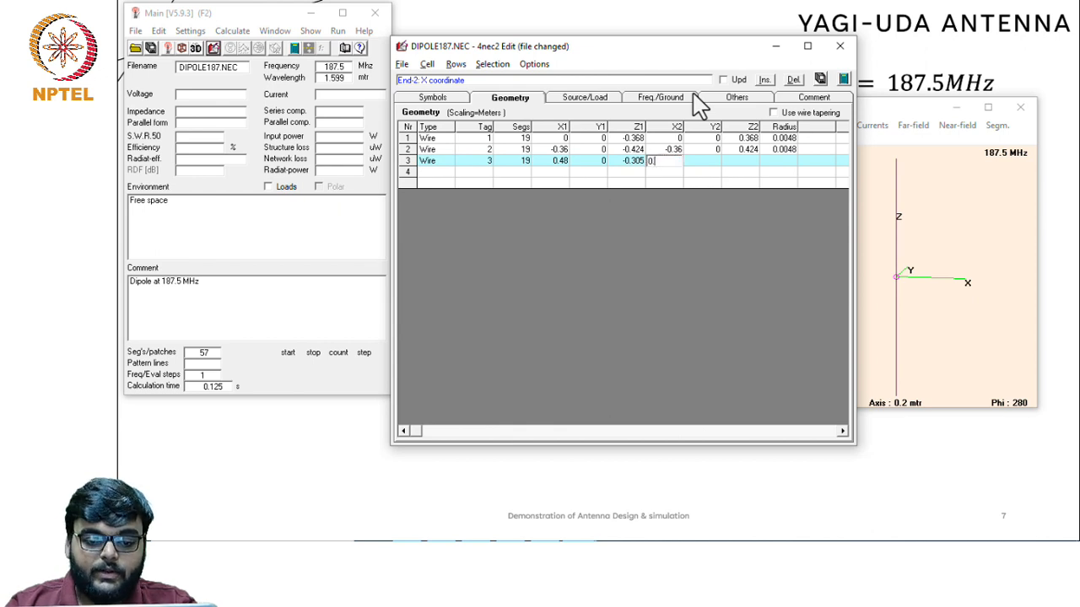
type(".48")
key("Tab")
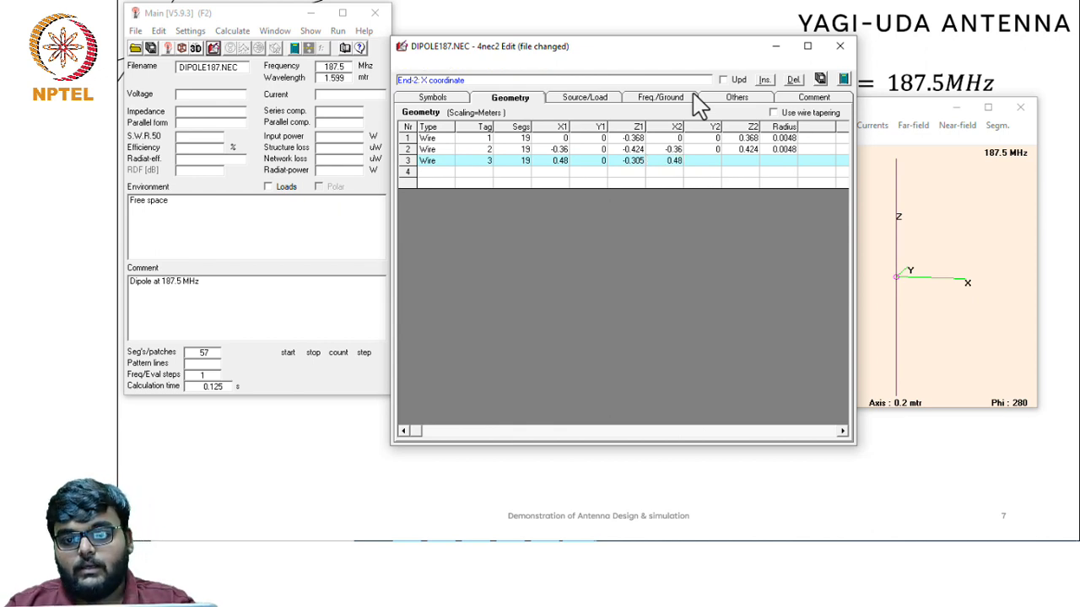
type("0")
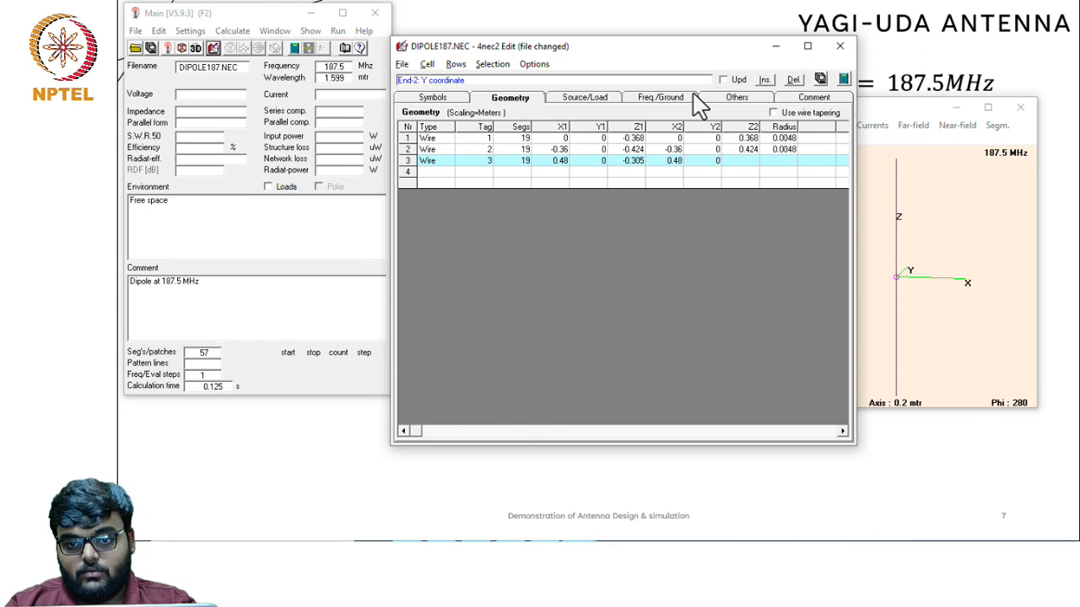
key("Tab")
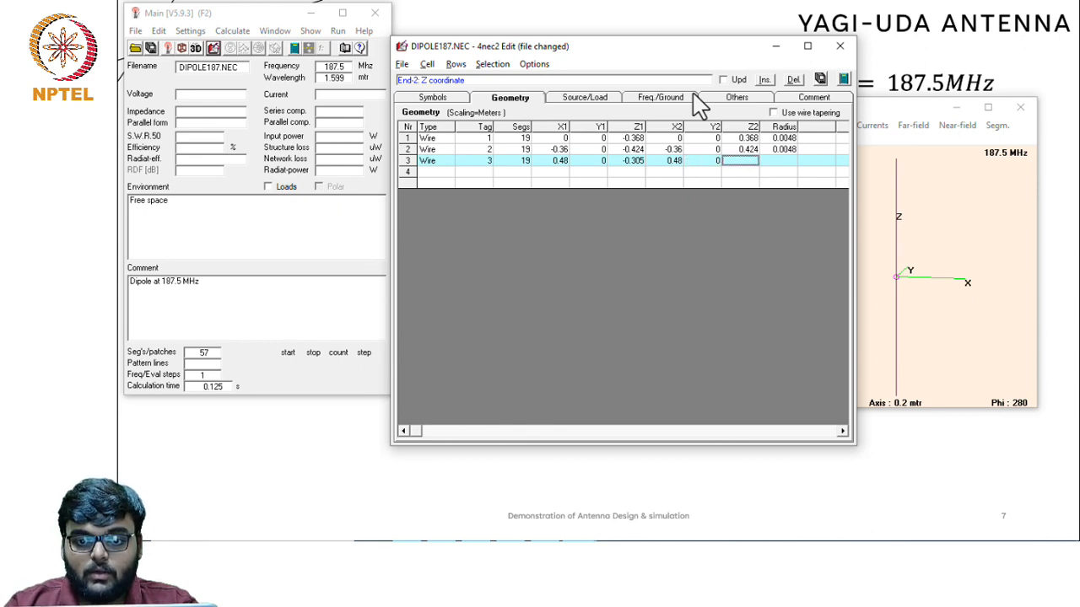
type("0.")
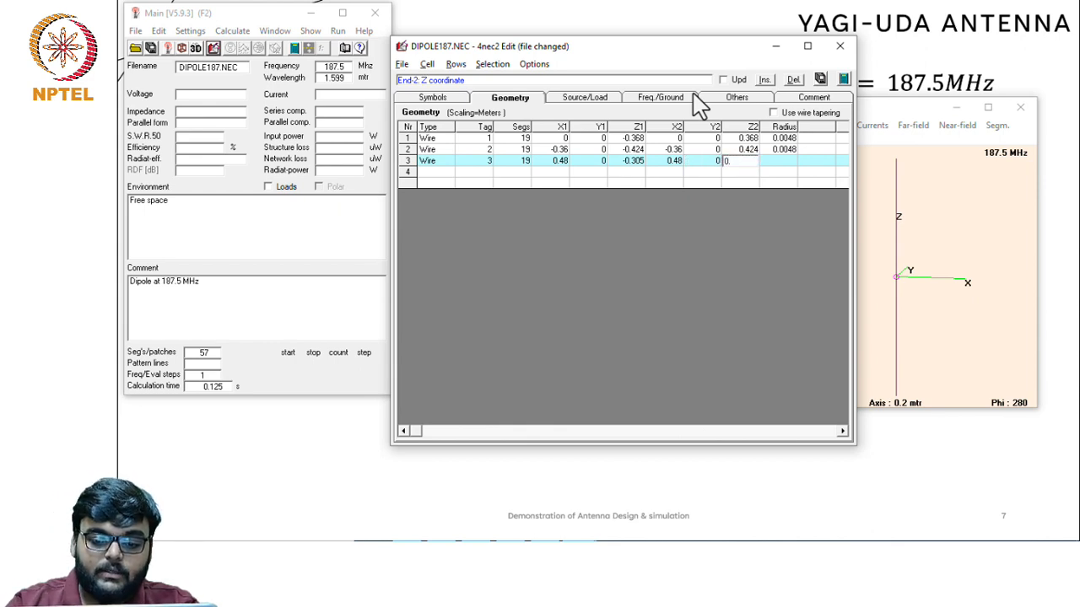
type("30")
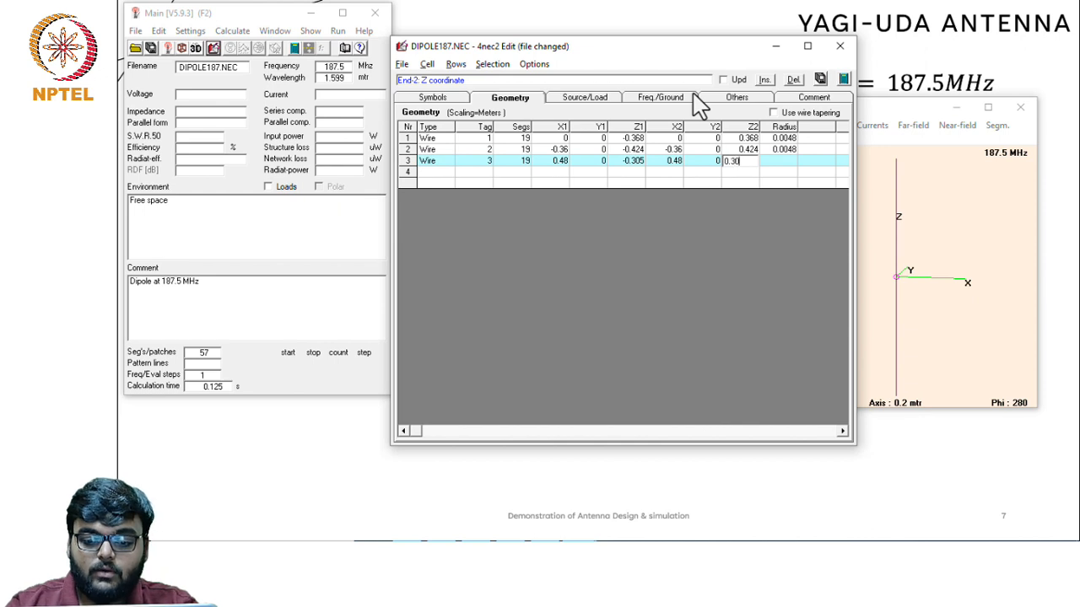
type("5")
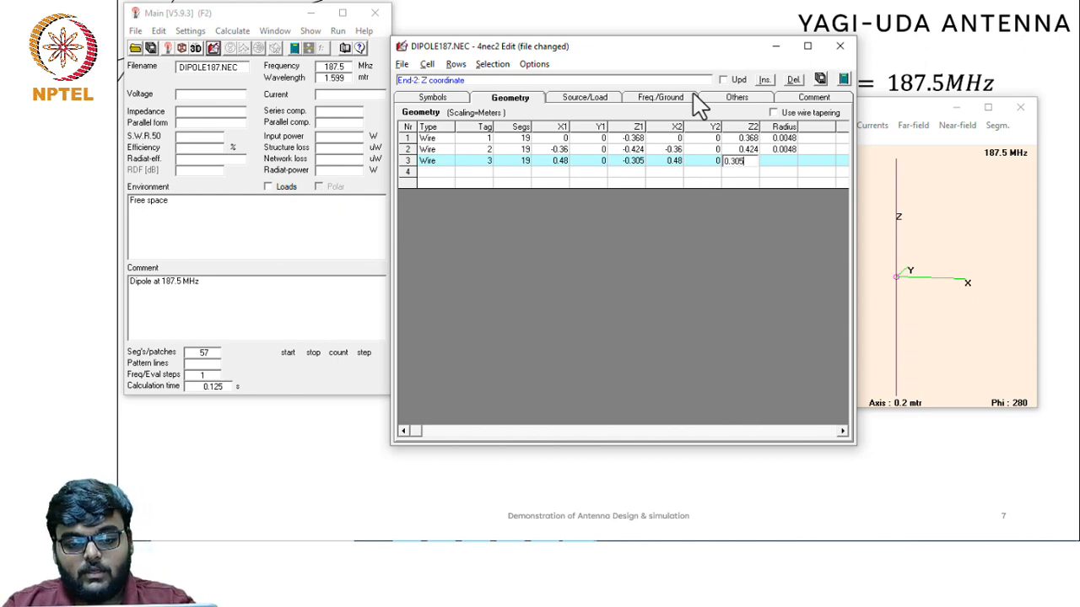
Set the third wire's radius to 0.0048 and save the antenna file
key("Tab")
type("0")
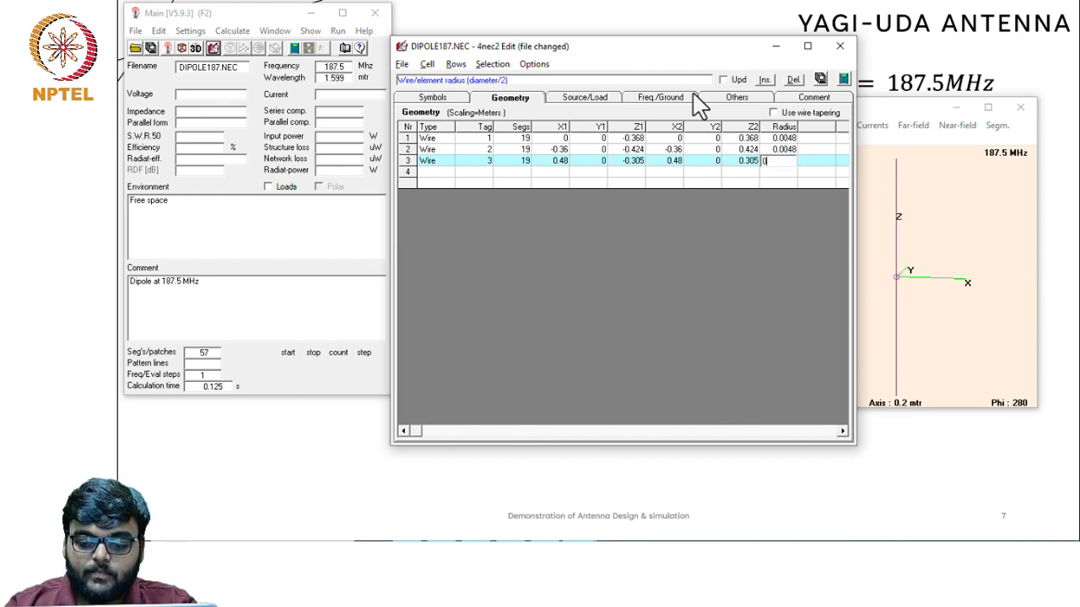
type(".0048")
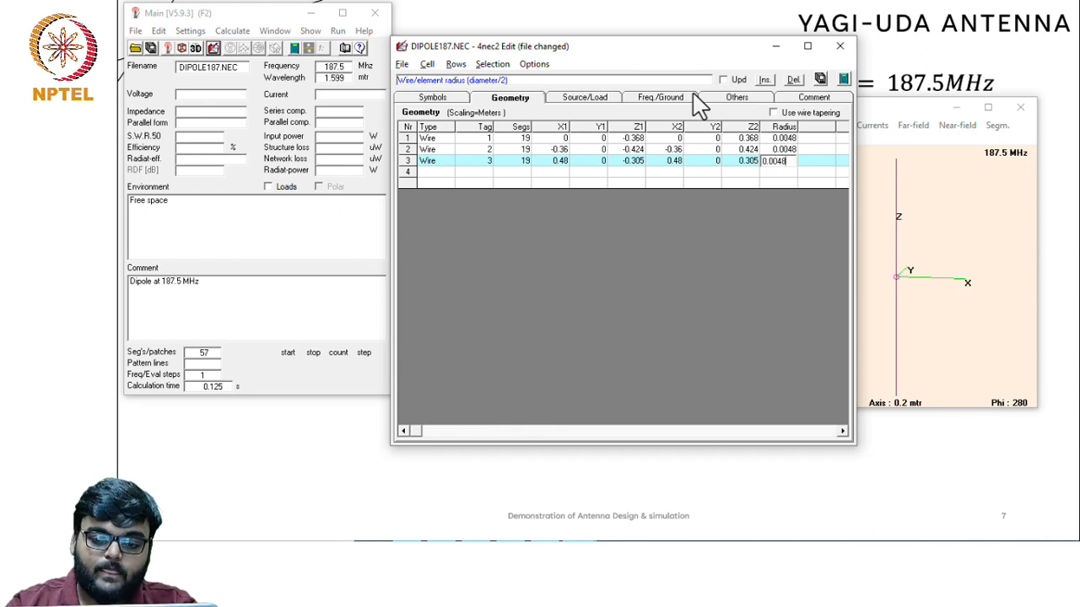
left_click(700, 187)
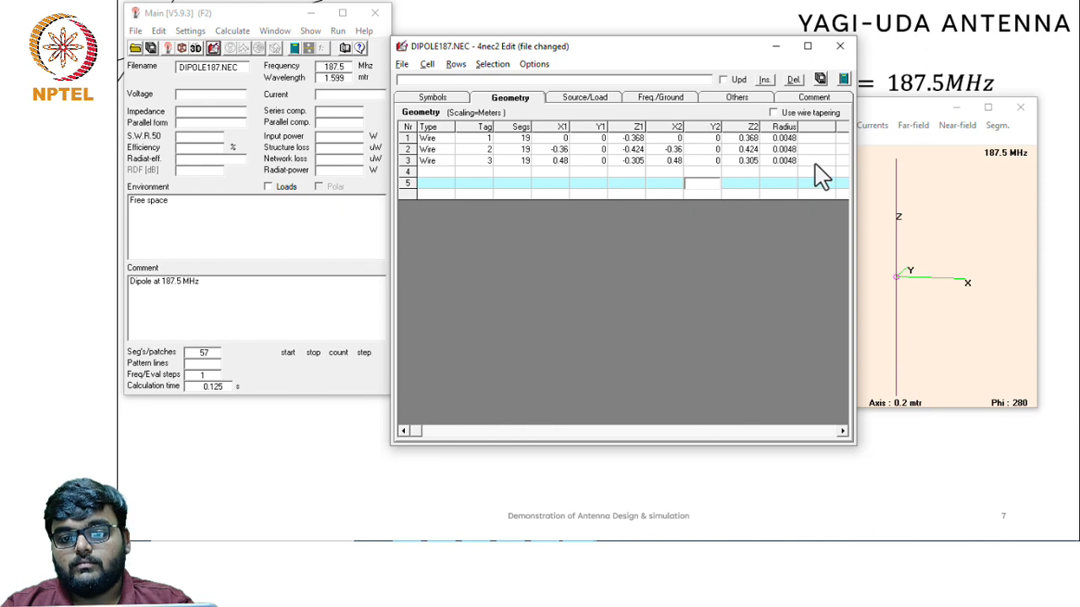
left_click(820, 79)
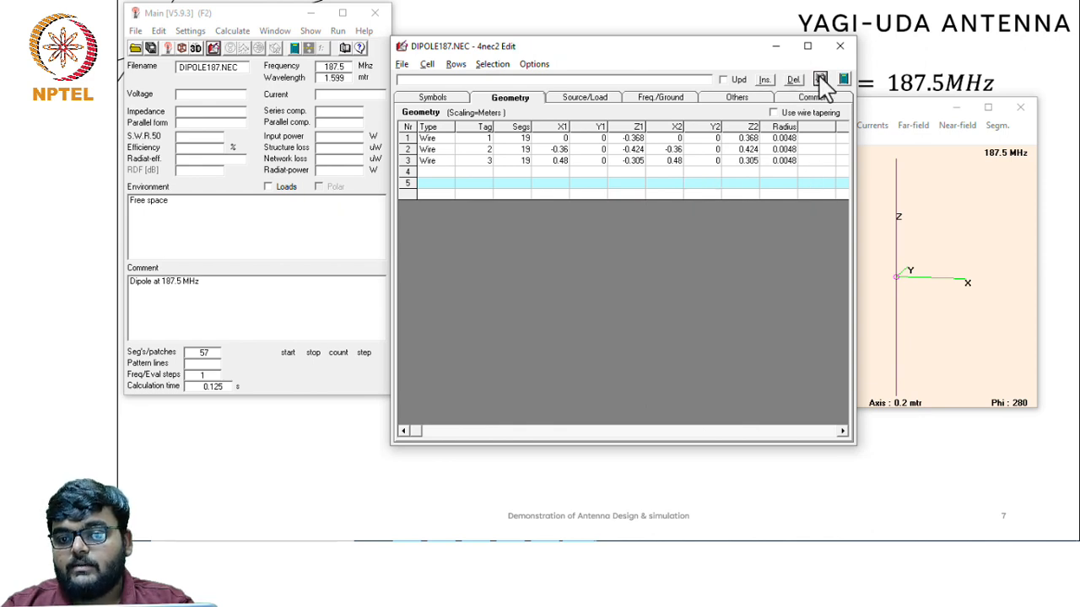
Generate a vertical frequency sweep with the averaging option set to average-gain, and inspect the reflection coefficient dip
left_click(843, 79)
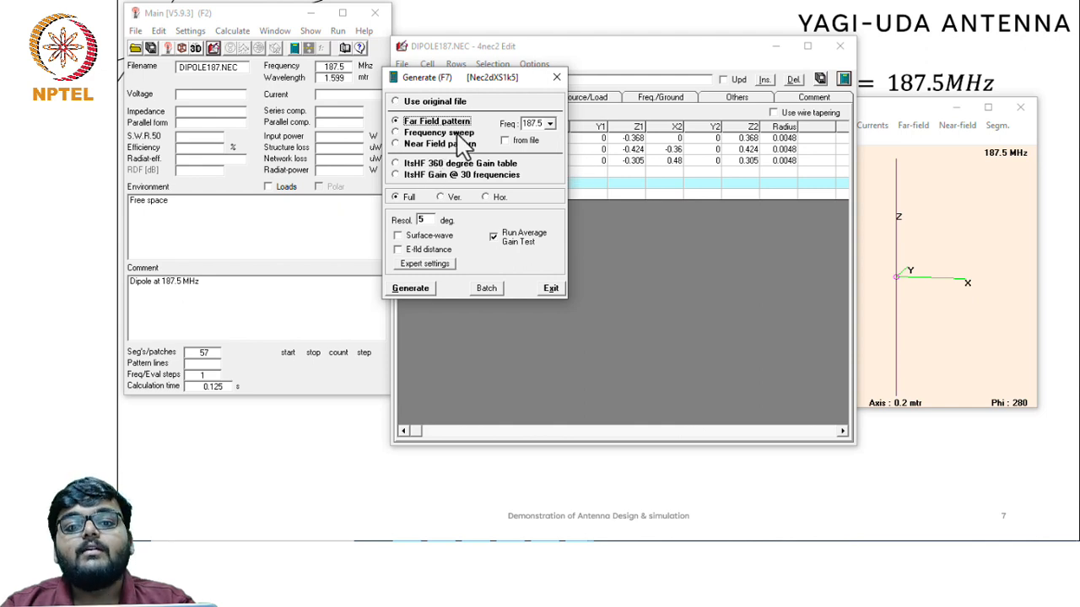
left_click(459, 135)
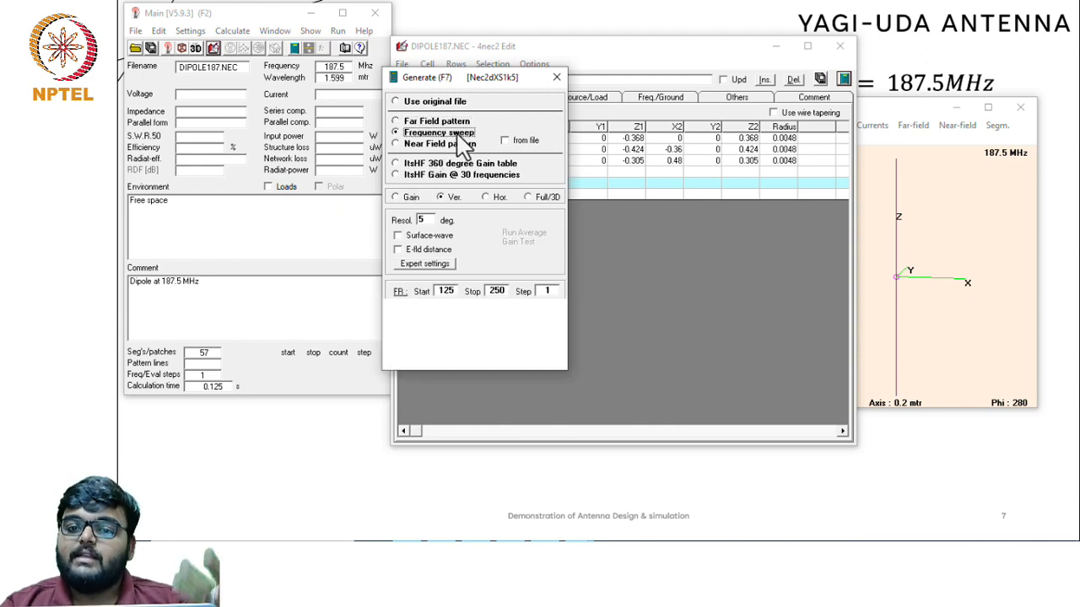
left_click(424, 263)
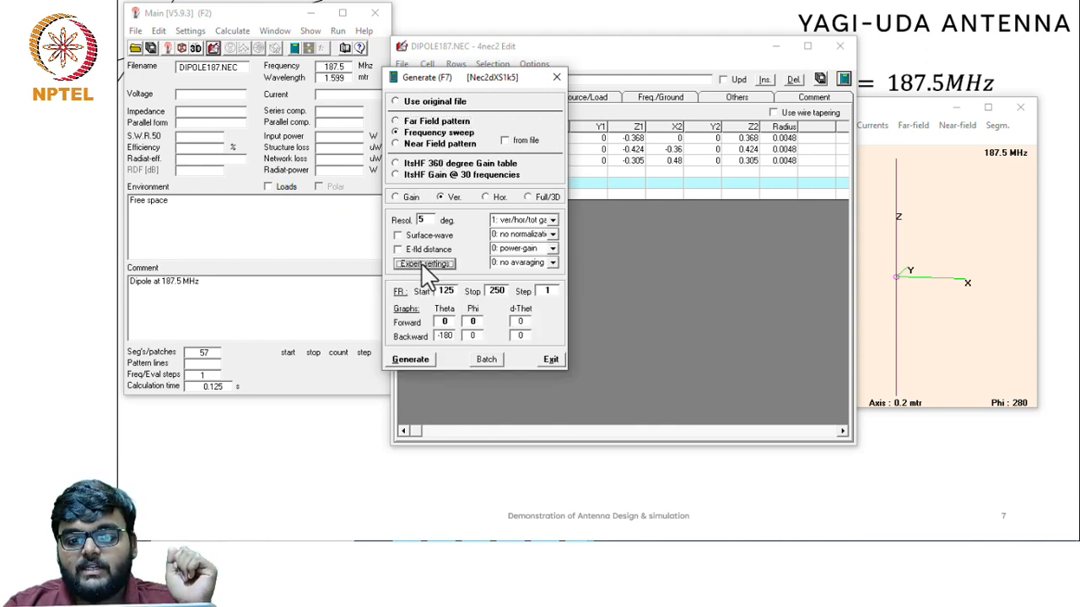
left_click(552, 263)
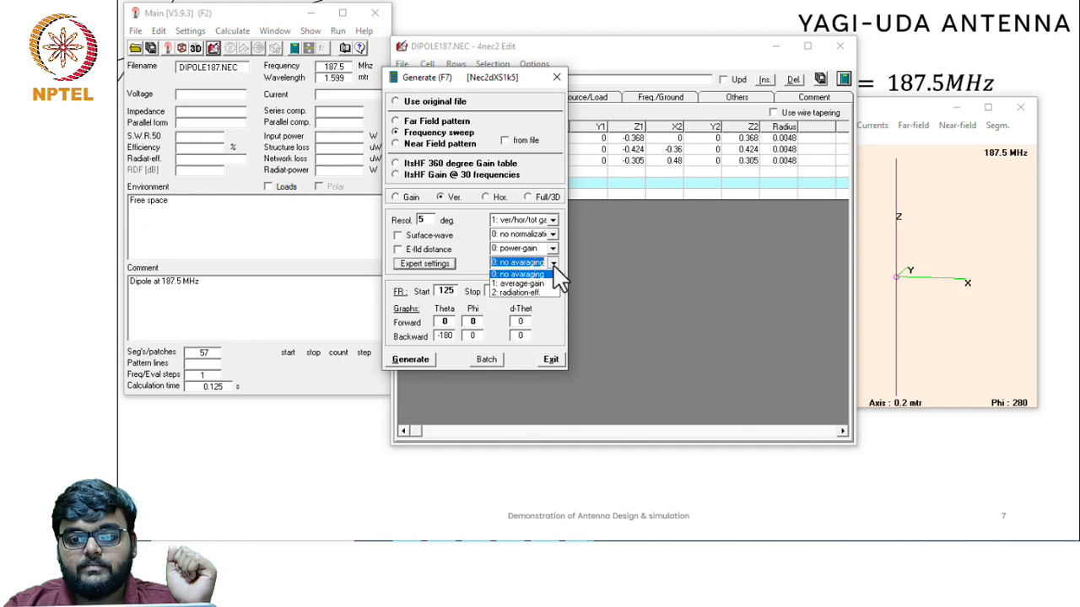
left_click(514, 285)
left_click(411, 359)
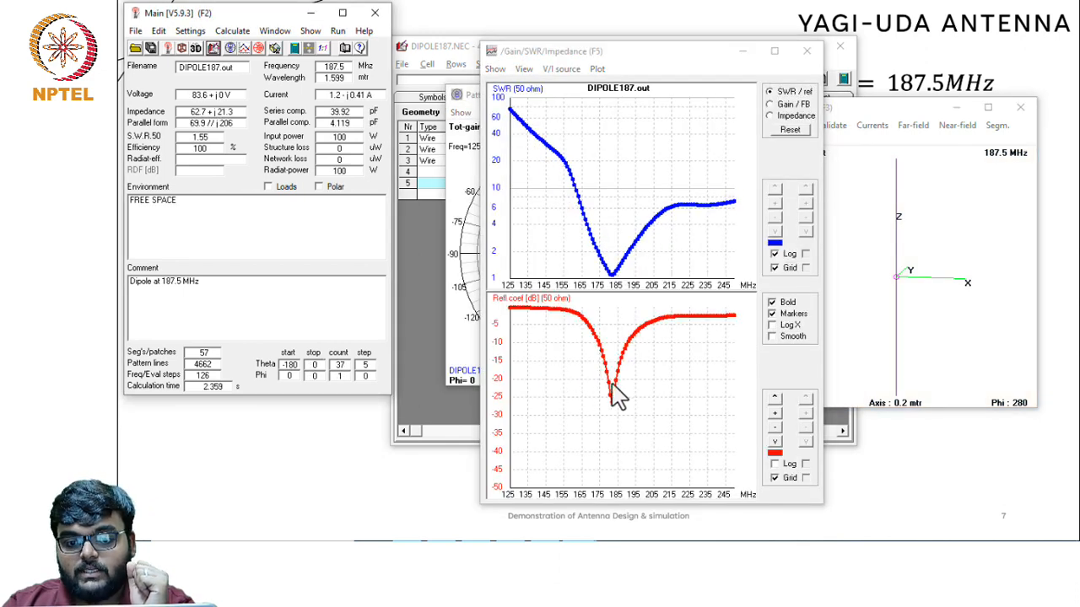
left_click(613, 398)
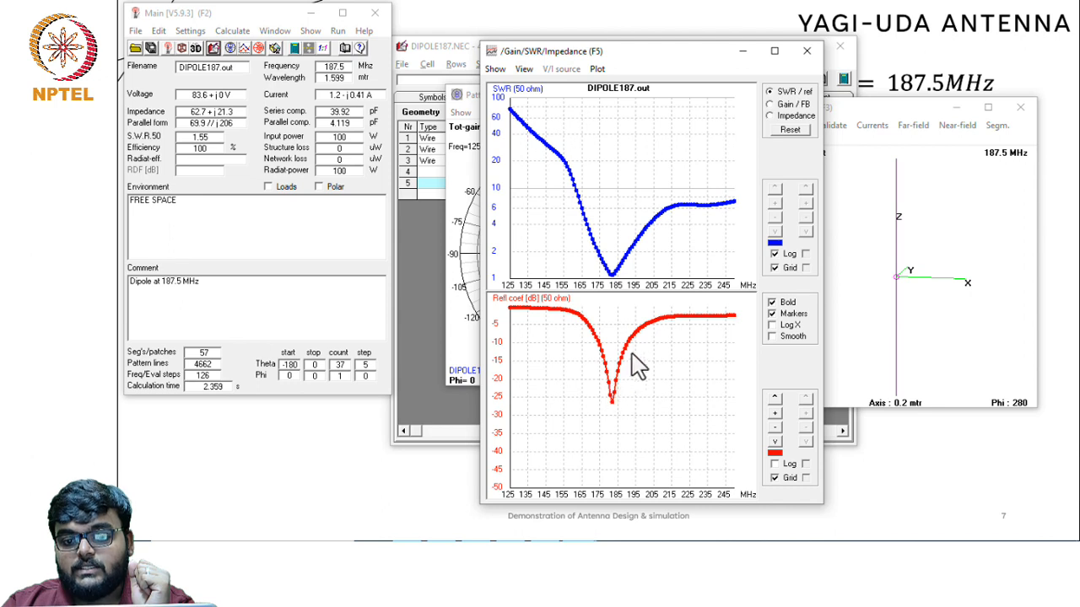
Read the reflection coefficient at the lowest point of the curve and return to the wire geometry table
left_click(615, 367)
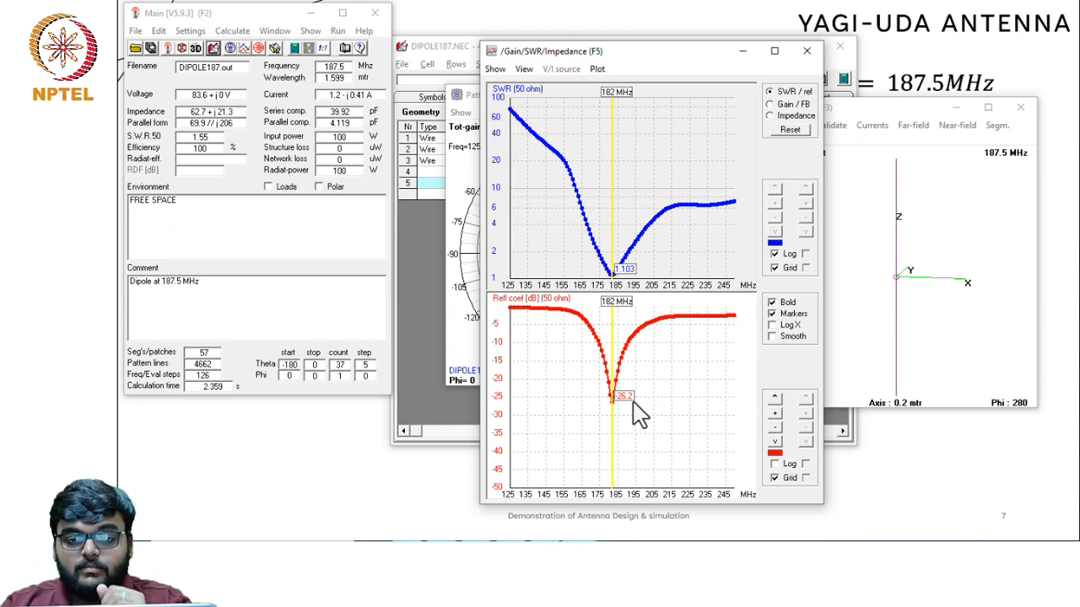
left_click(431, 206)
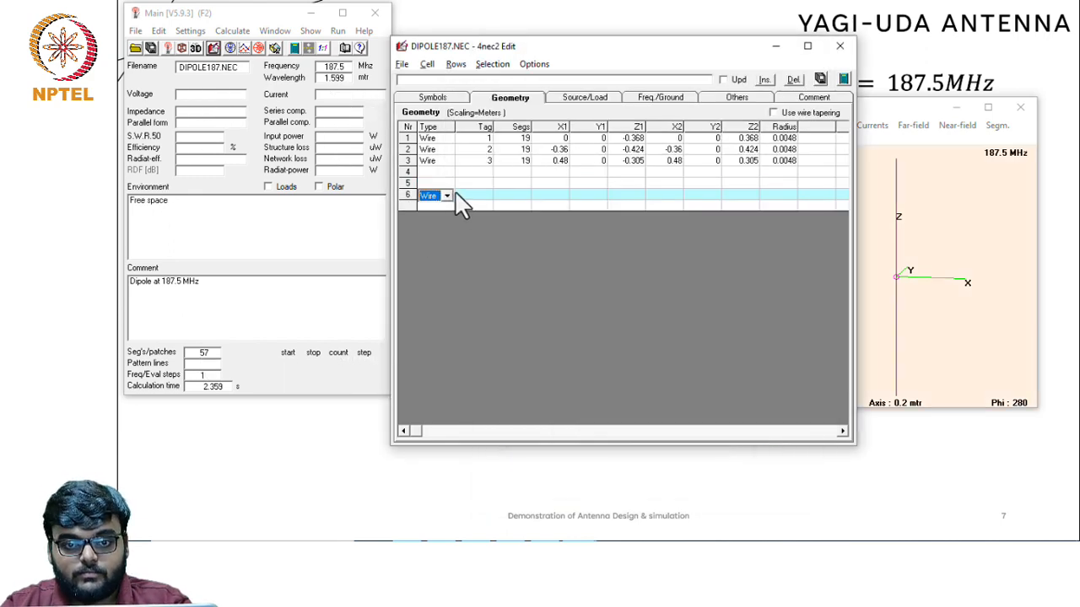
left_click(792, 80)
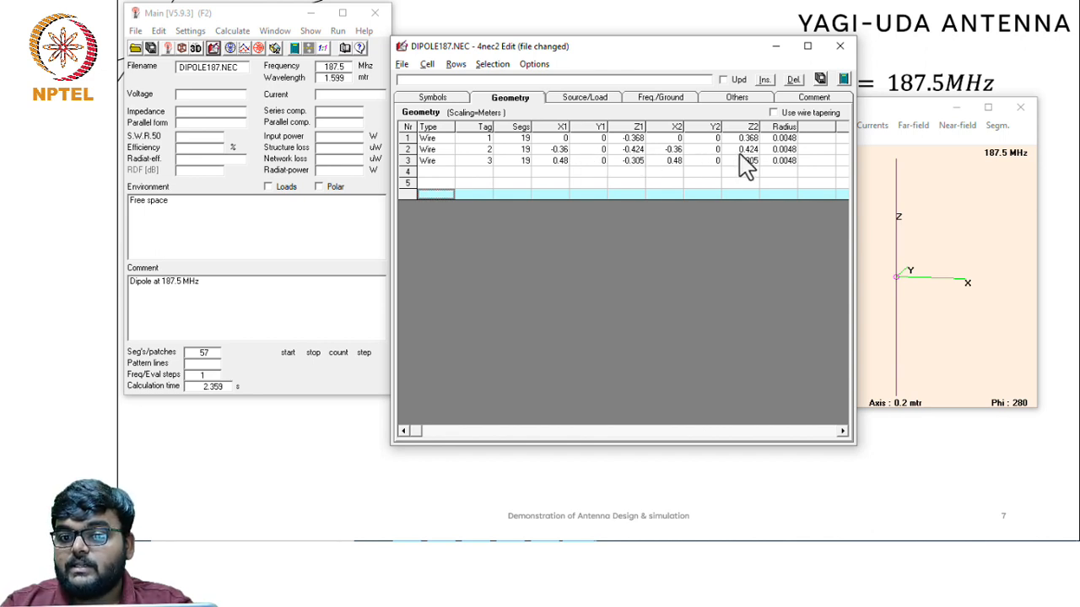
Set the second wire's Z1 to -0.42 and Z2 to 0.42, and save the antenna file
left_click(638, 152)
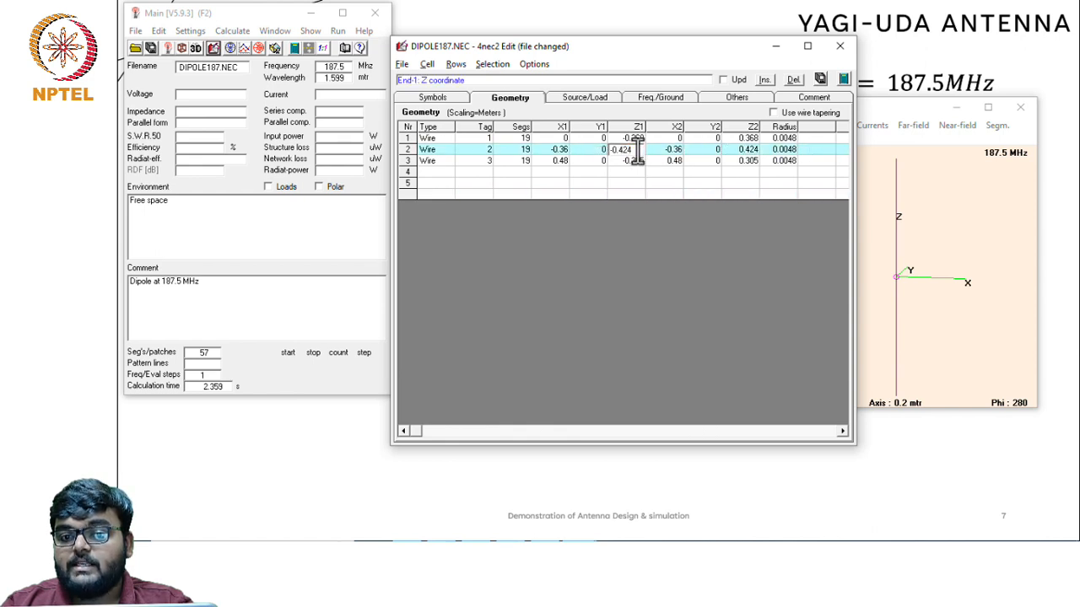
key("BackSpace")
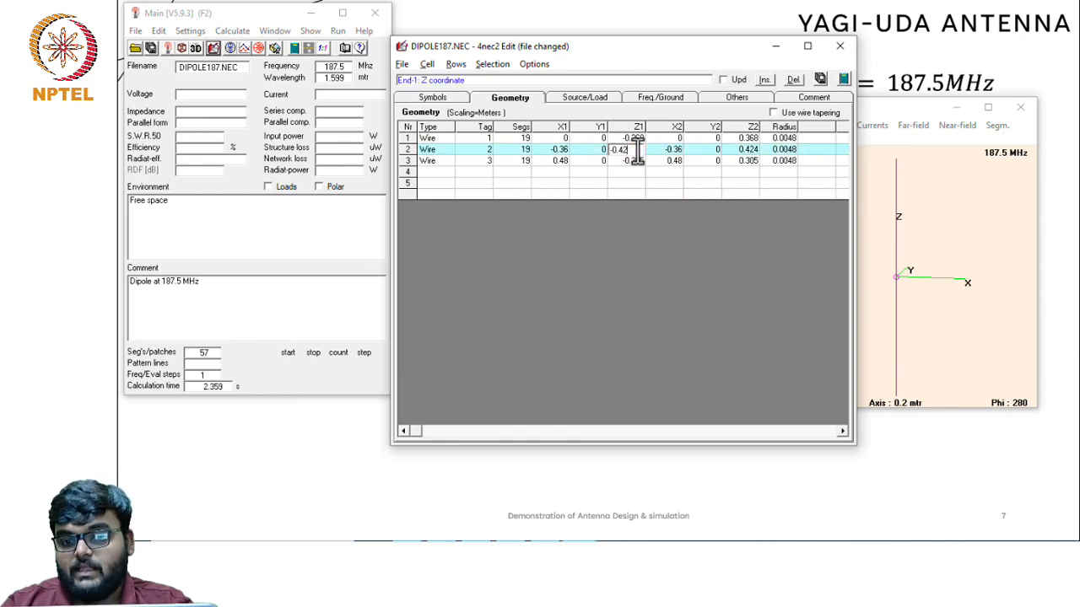
left_click(754, 153)
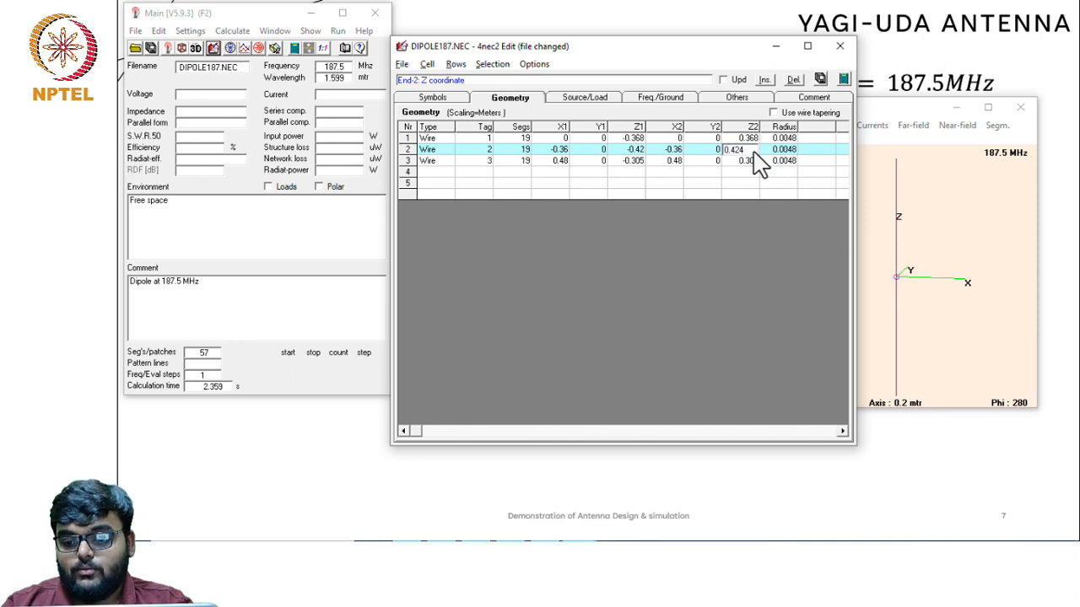
key("BackSpace")
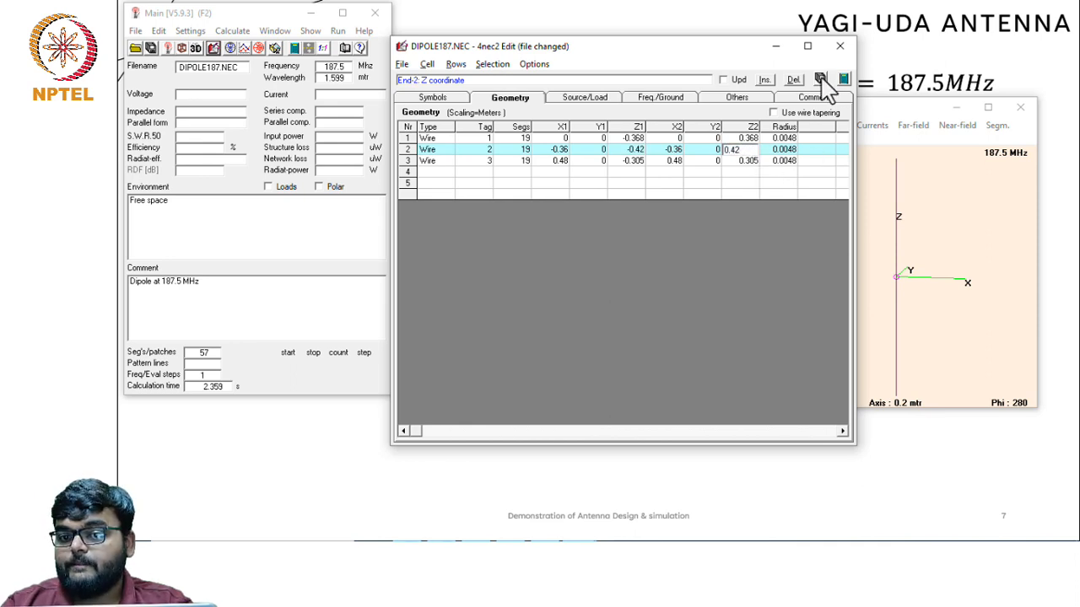
left_click(785, 150)
left_click(820, 79)
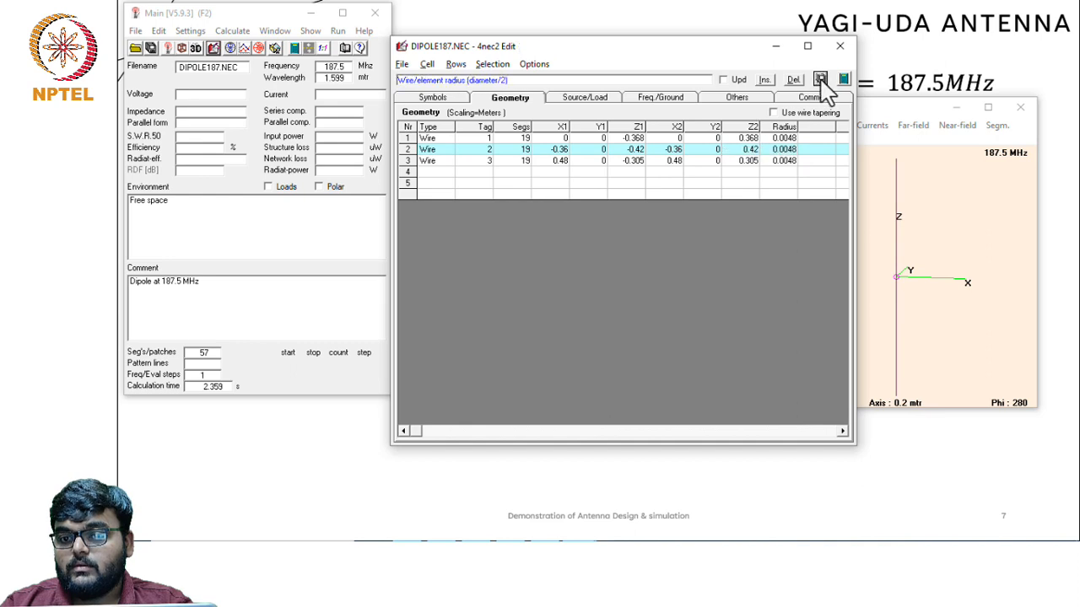
Generate a vertical frequency sweep from 125 to 250 MHz in steps of 1, and read the reflection coefficient at the dip
left_click(844, 79)
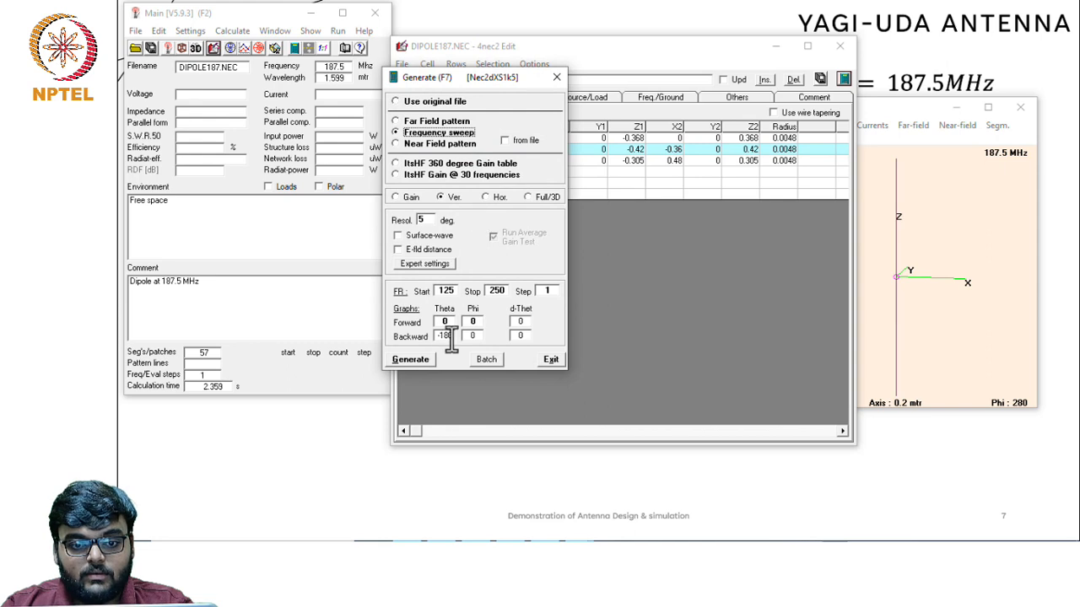
left_click(410, 357)
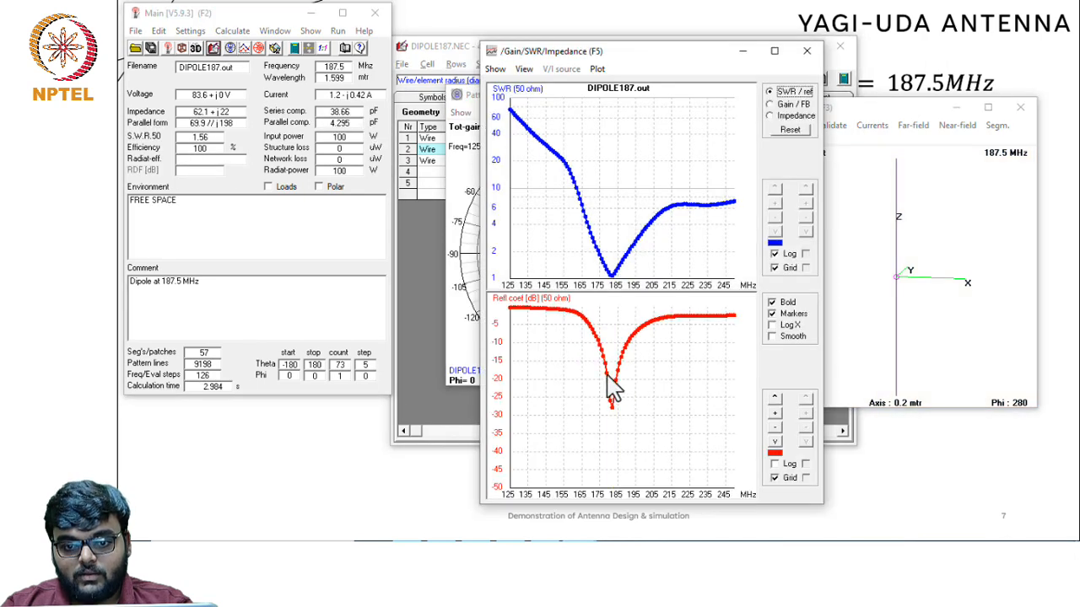
left_click(613, 403)
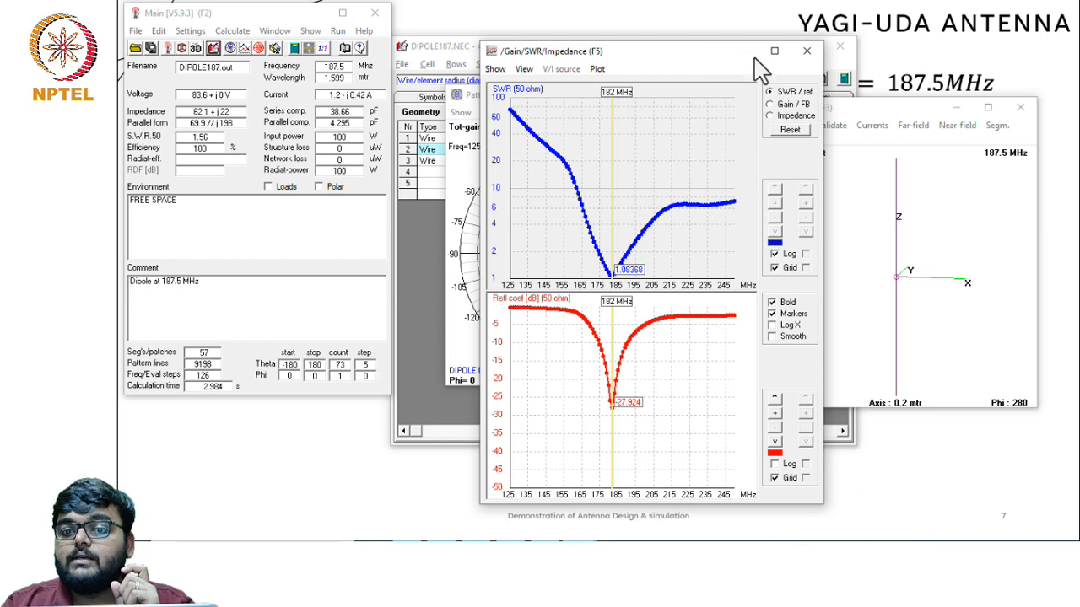
left_click(419, 216)
left_click(419, 217)
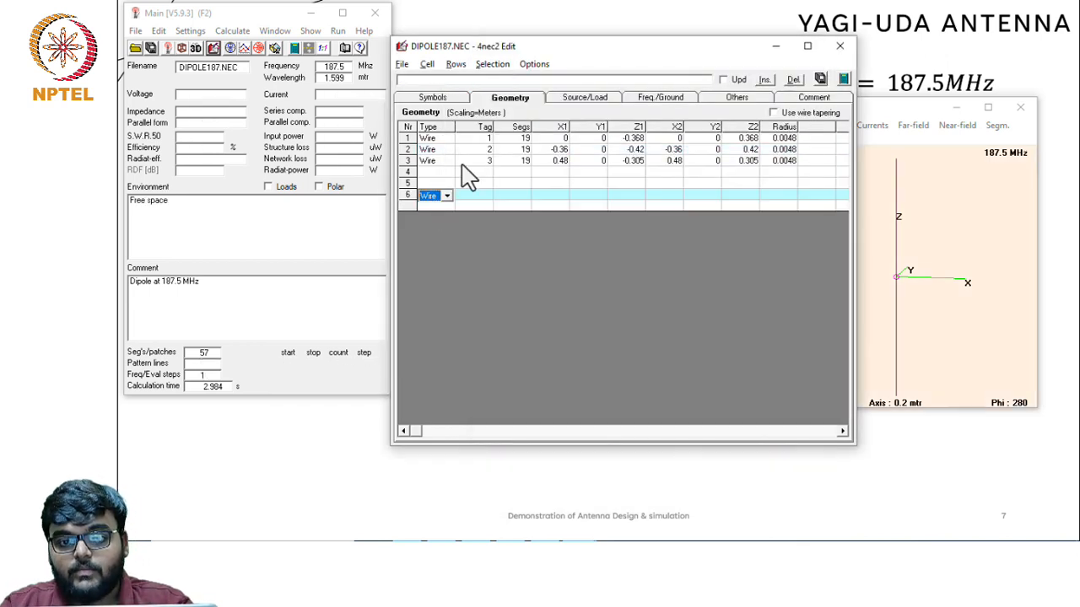
left_click(441, 173)
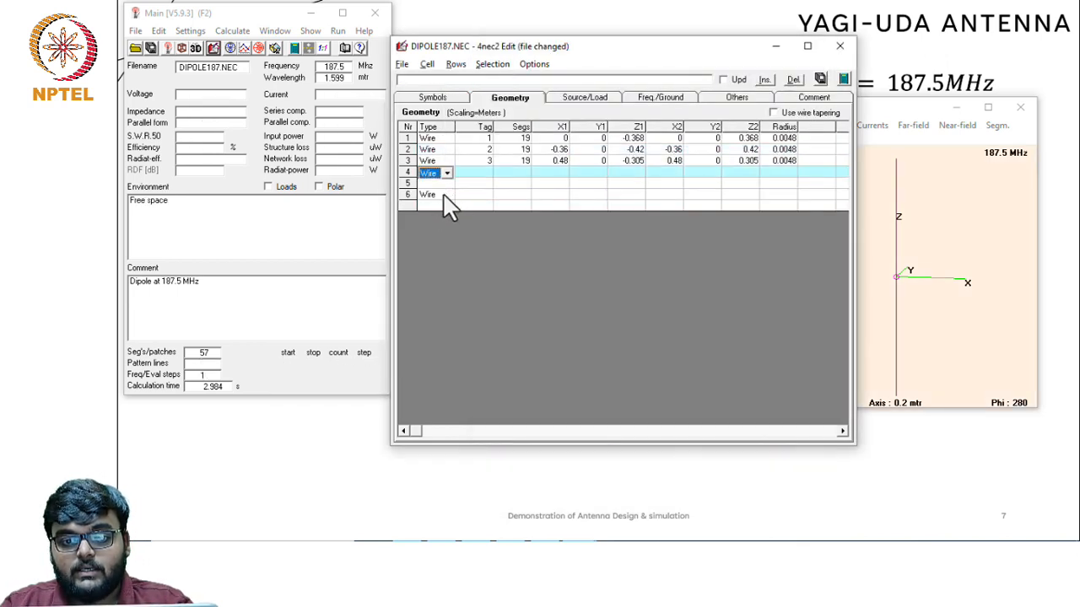
left_click(443, 194)
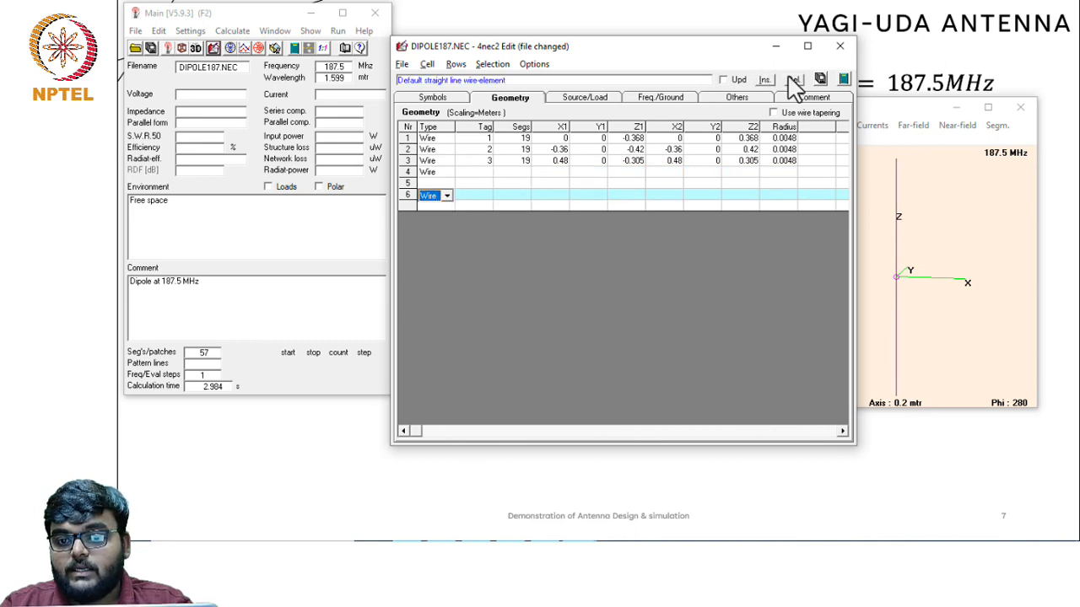
left_click(792, 79)
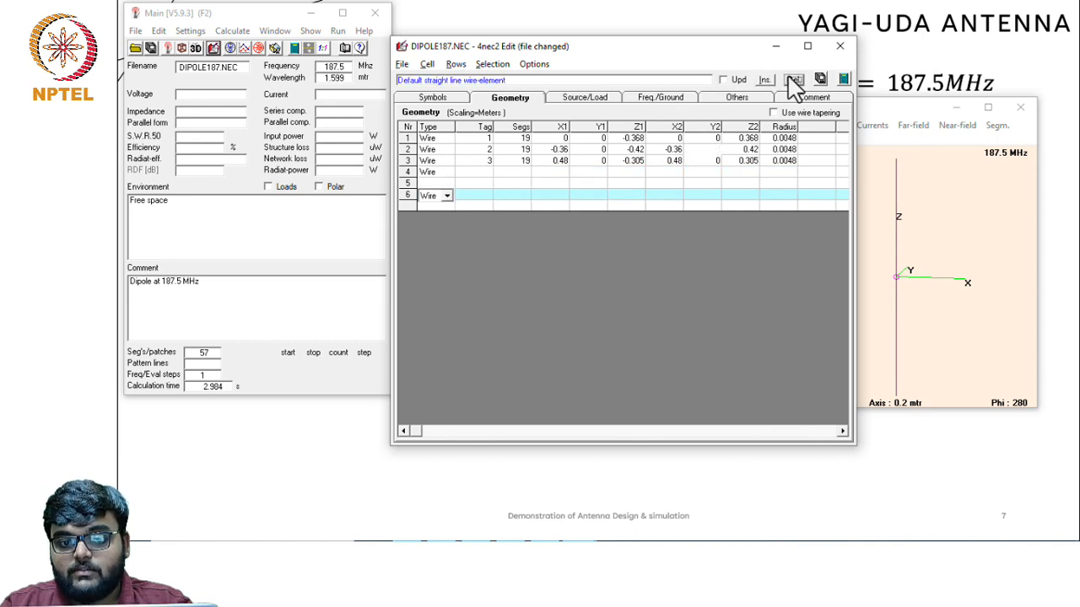
left_click(463, 172)
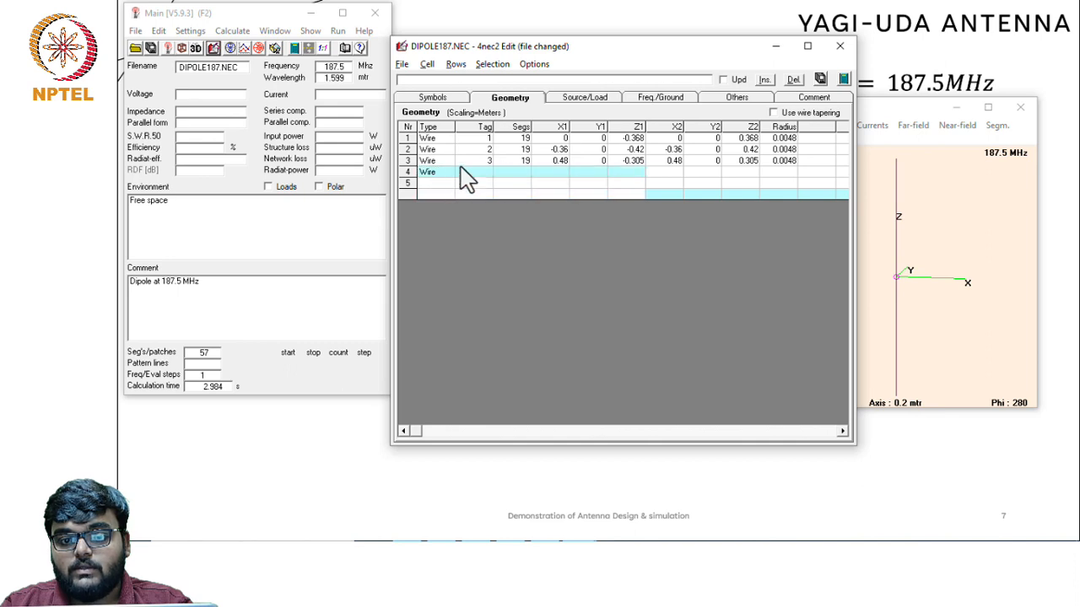
left_click(793, 80)
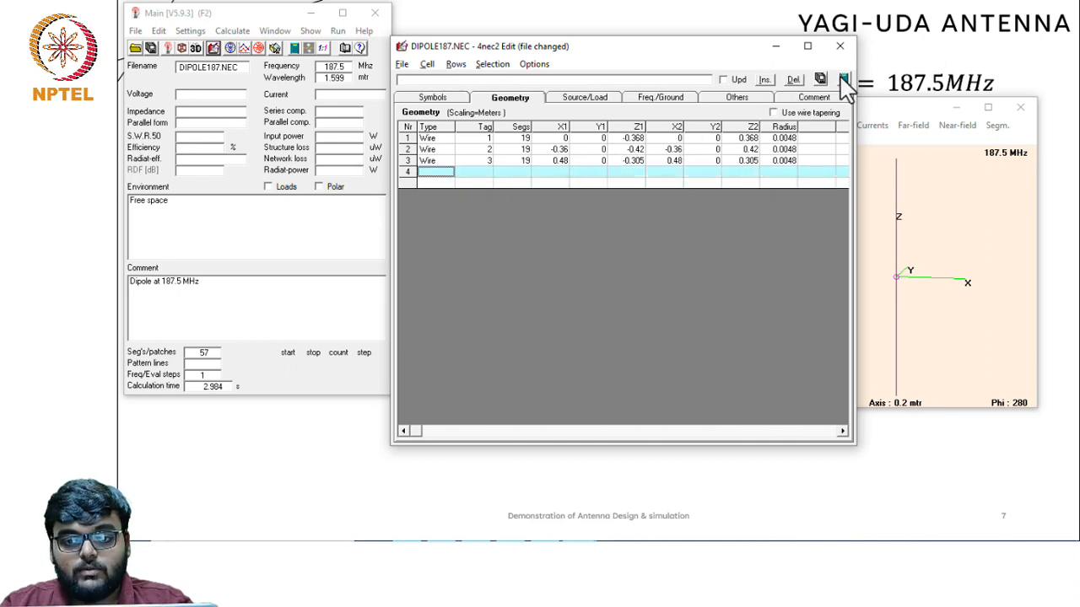
Generate the full far-field pattern at 187.5 MHz with the averaging option set to average-gain, and read the main lobe's peak gain
left_click(843, 80)
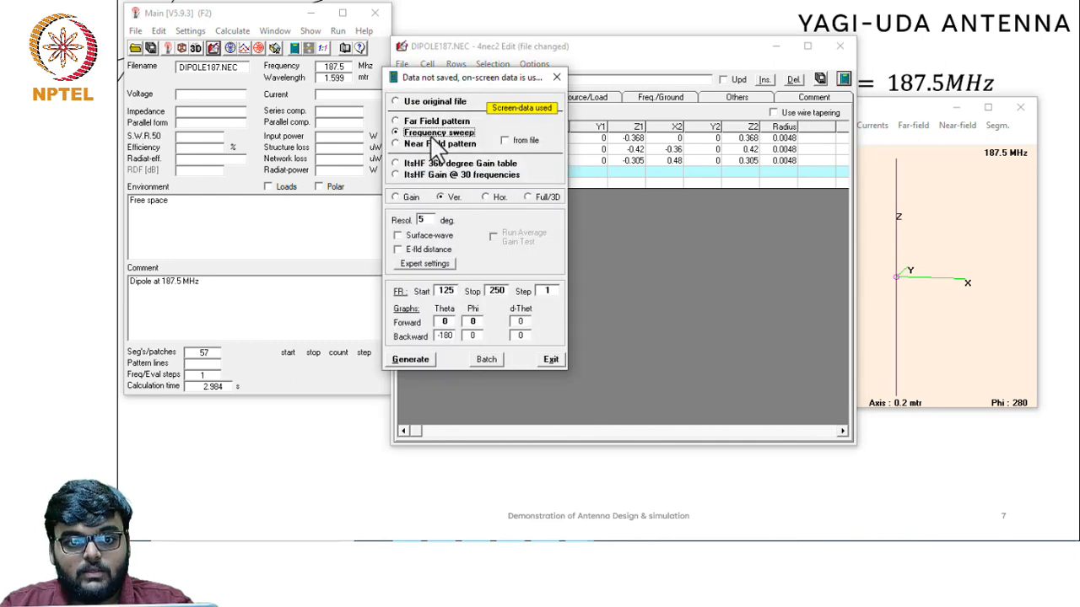
left_click(436, 121)
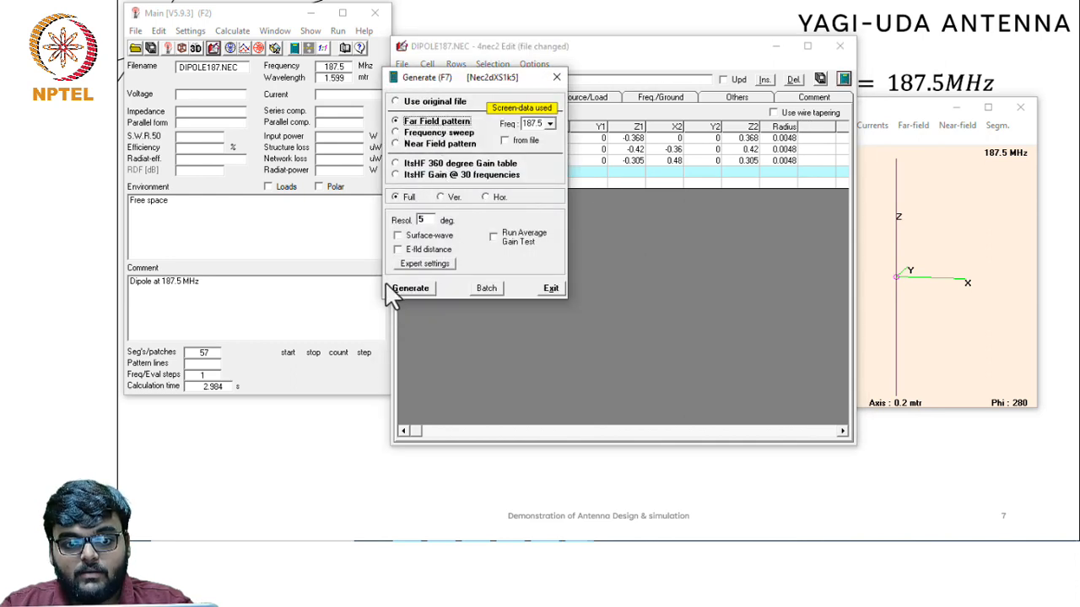
left_click(444, 264)
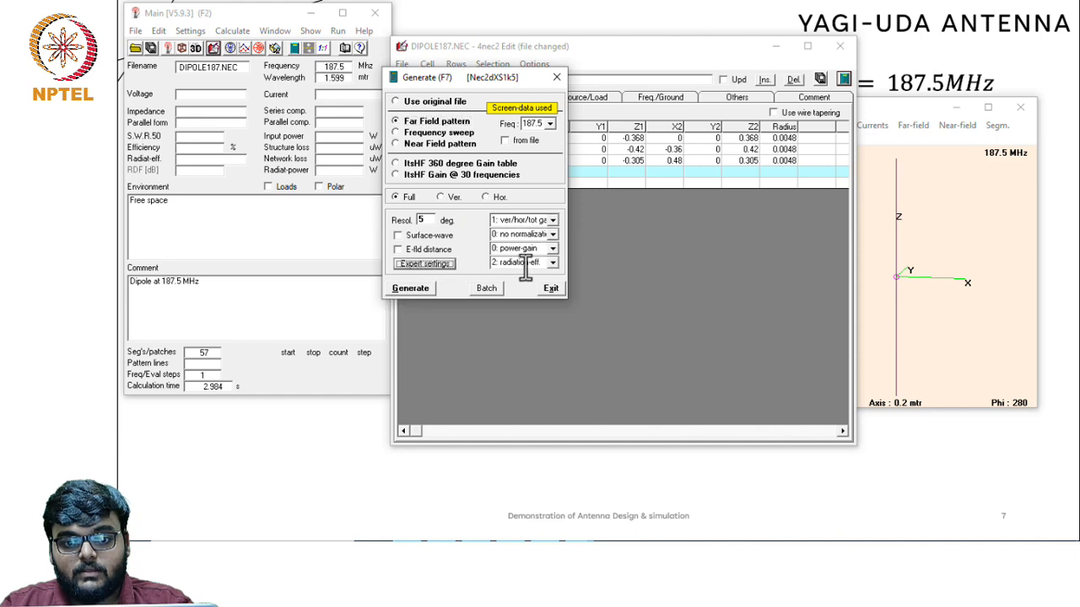
left_click(552, 263)
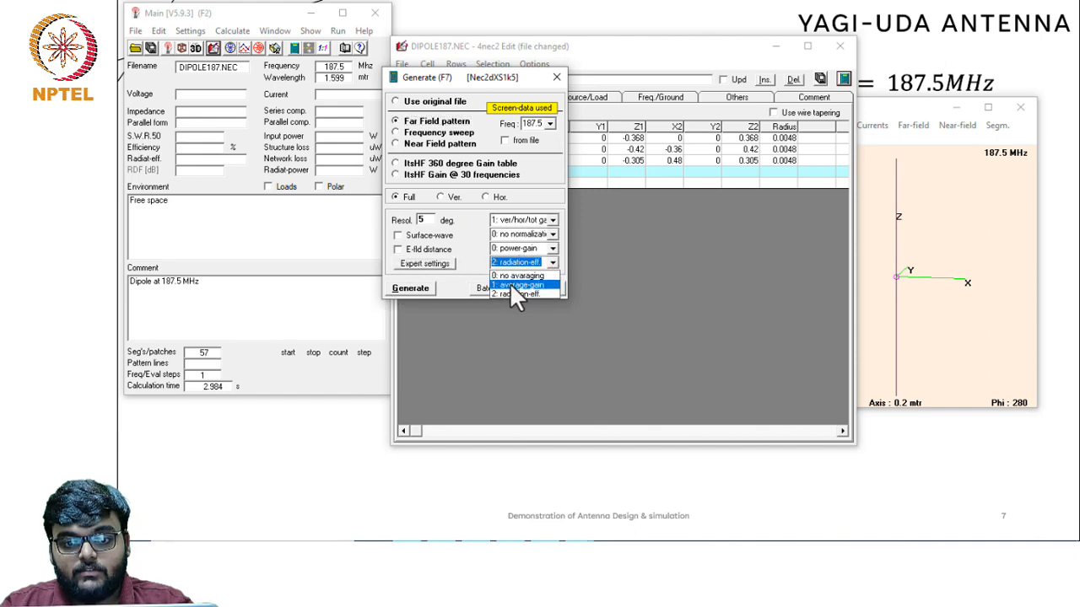
left_click(511, 285)
left_click(415, 289)
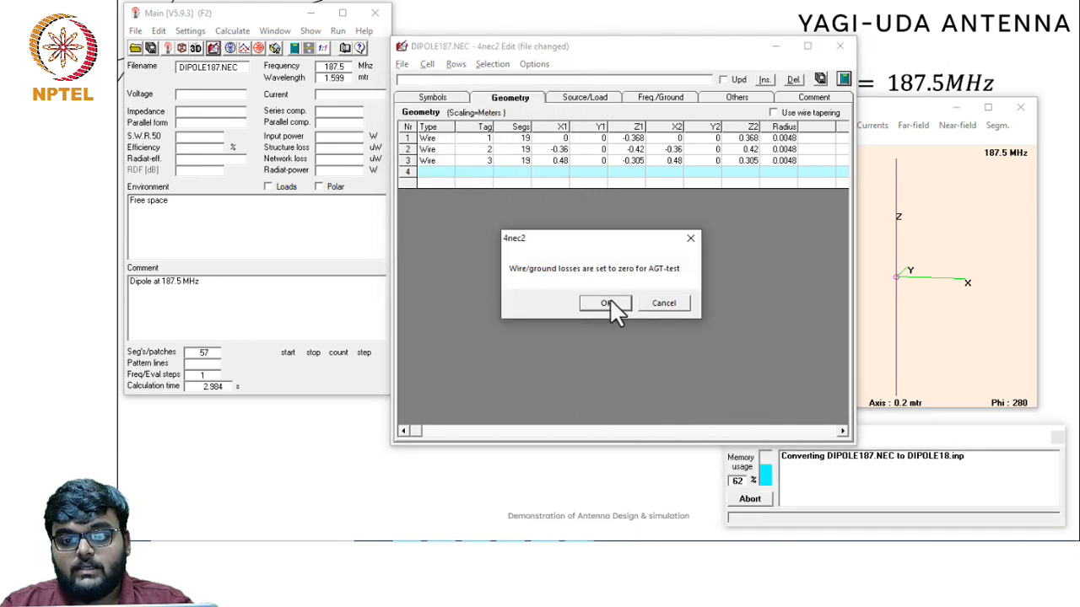
left_click(608, 302)
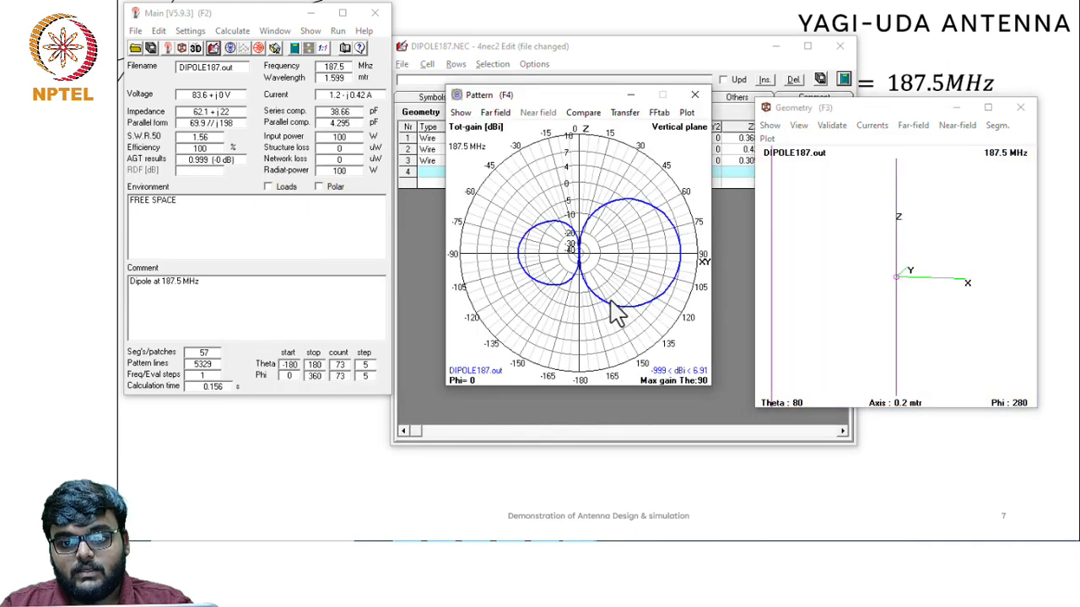
left_click(682, 266)
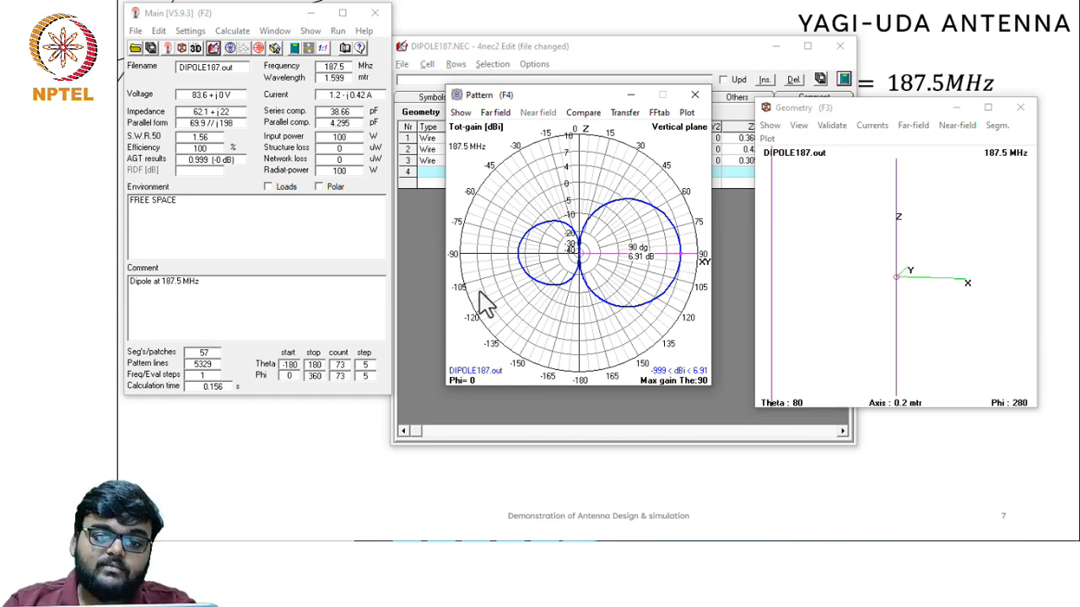
Return to the geometry table, clear the stray row, and set the third wire's X1 to 0.5
left_click(428, 281)
left_click(628, 188)
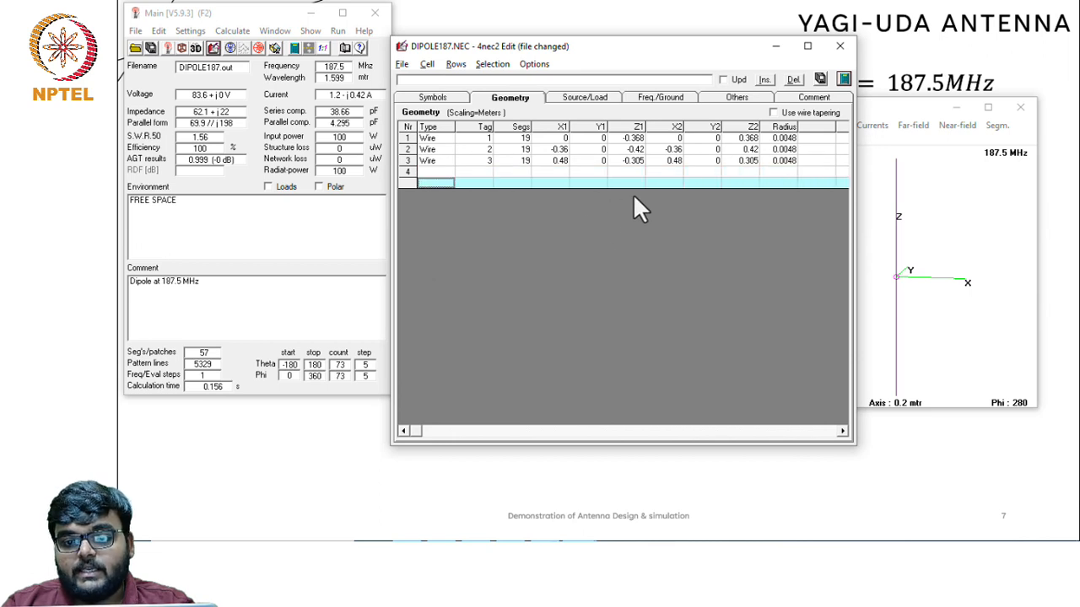
left_click(792, 80)
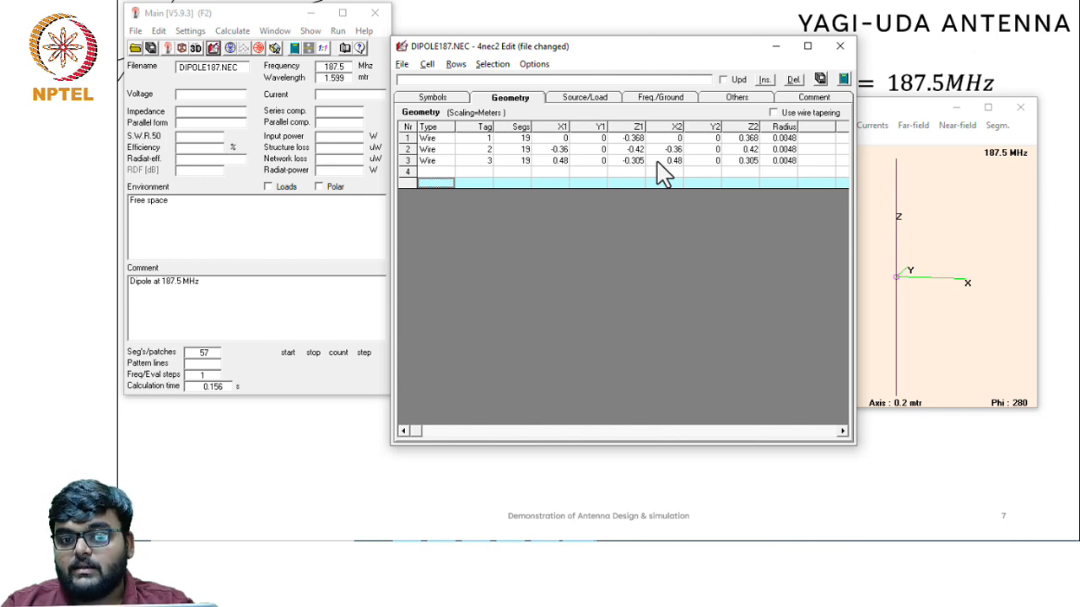
left_click(565, 163)
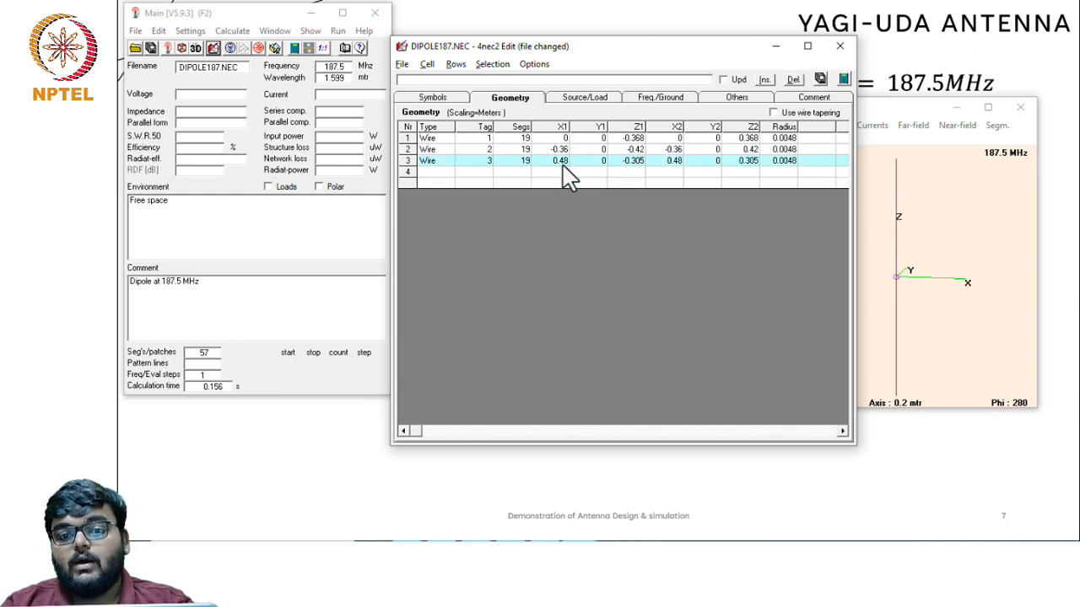
left_click(562, 166)
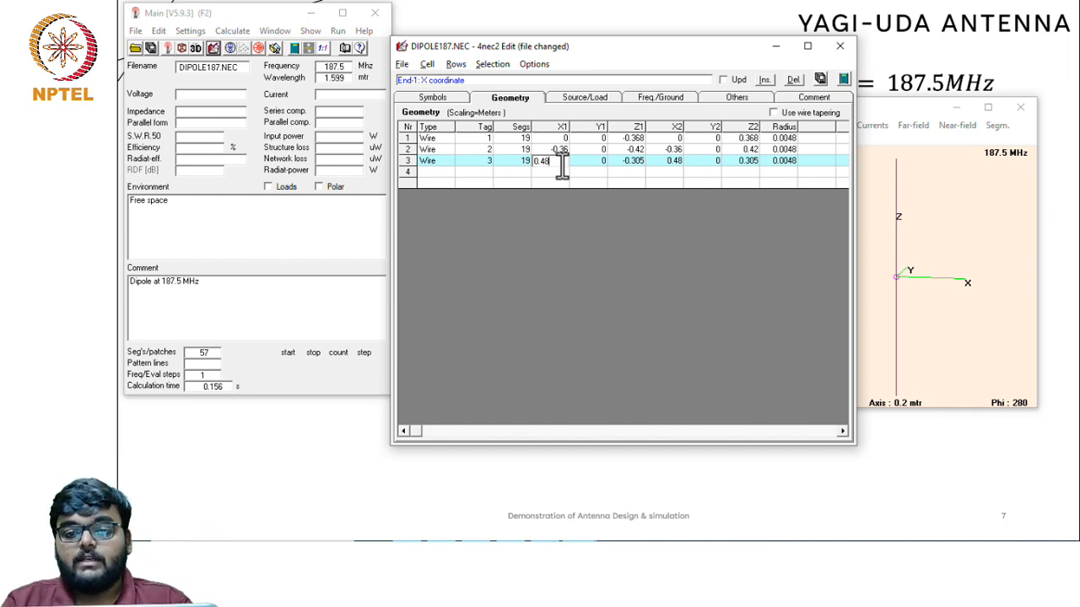
key("BackSpace")
key("BackSpace")
key("BackSpace")
type(".5")
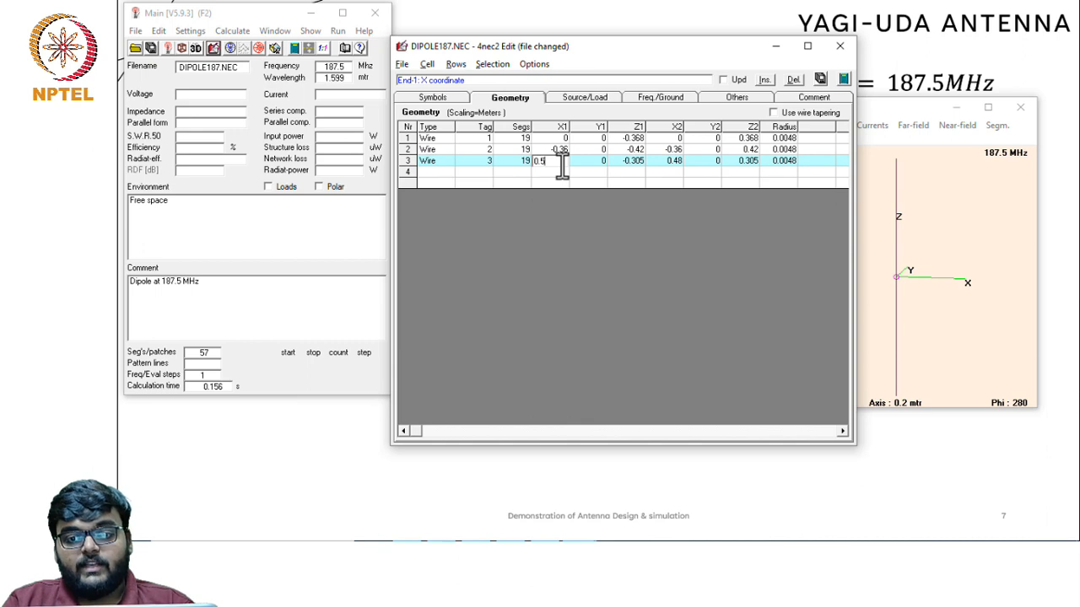
Set the third wire's X2 to 0.5 and save the antenna file
left_click(674, 162)
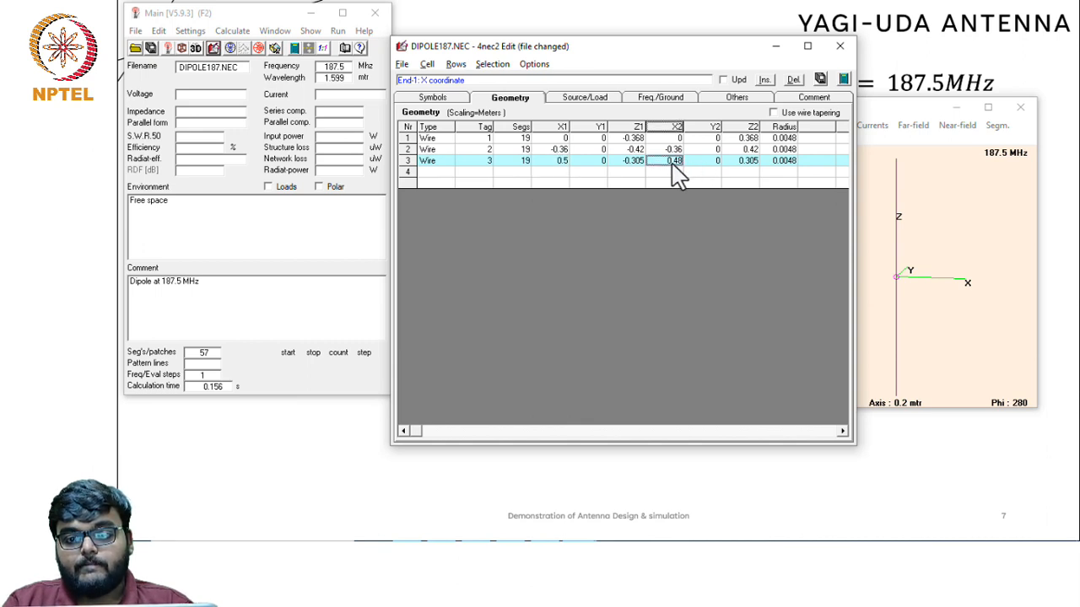
key("BackSpace")
key("BackSpace")
key("BackSpace")
type(".")
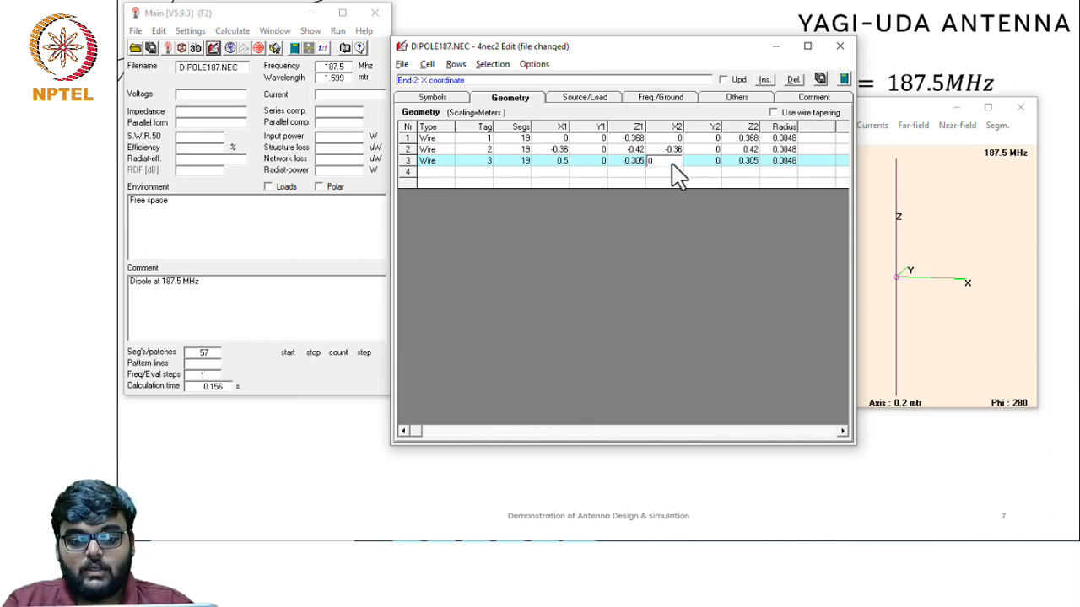
type("5")
left_click(741, 162)
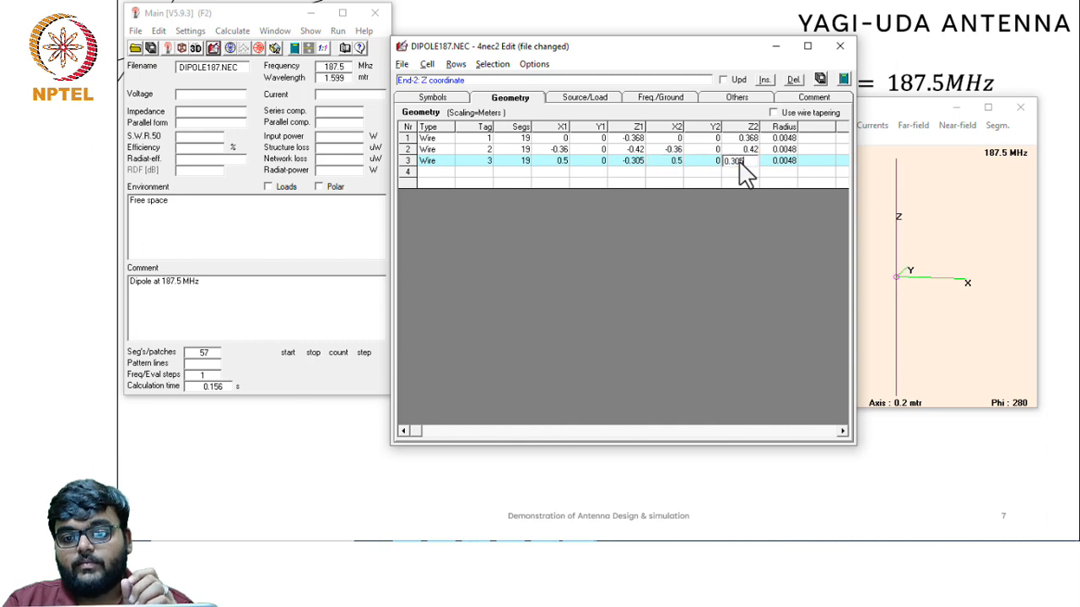
left_click(819, 79)
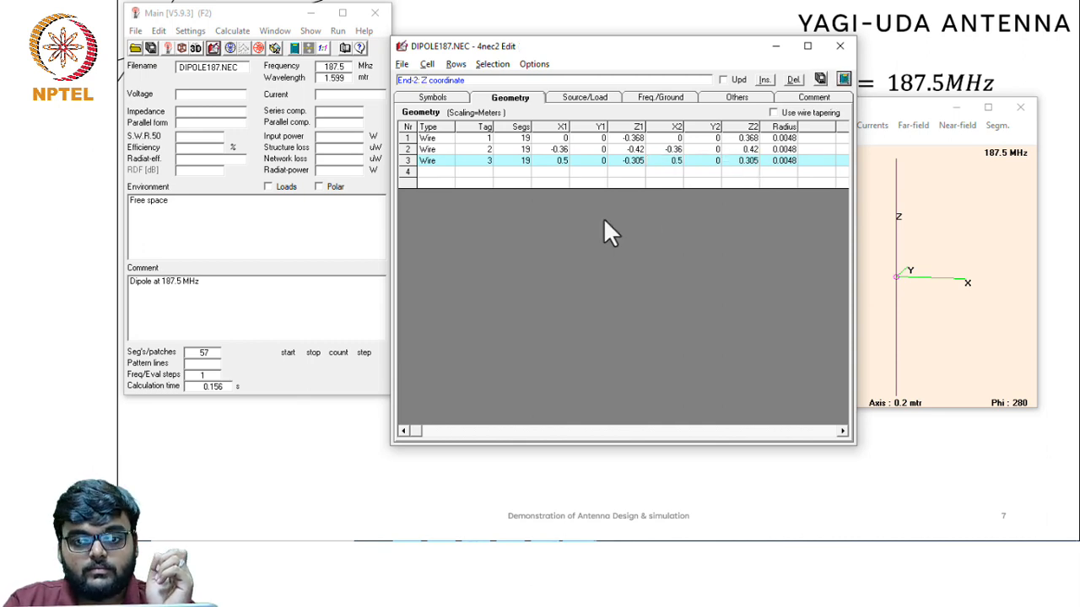
Generate the full far-field pattern at 187.5 MHz for the 0.5 m director spacing, read the main lobe's peak gain, and close the plot
key("F7")
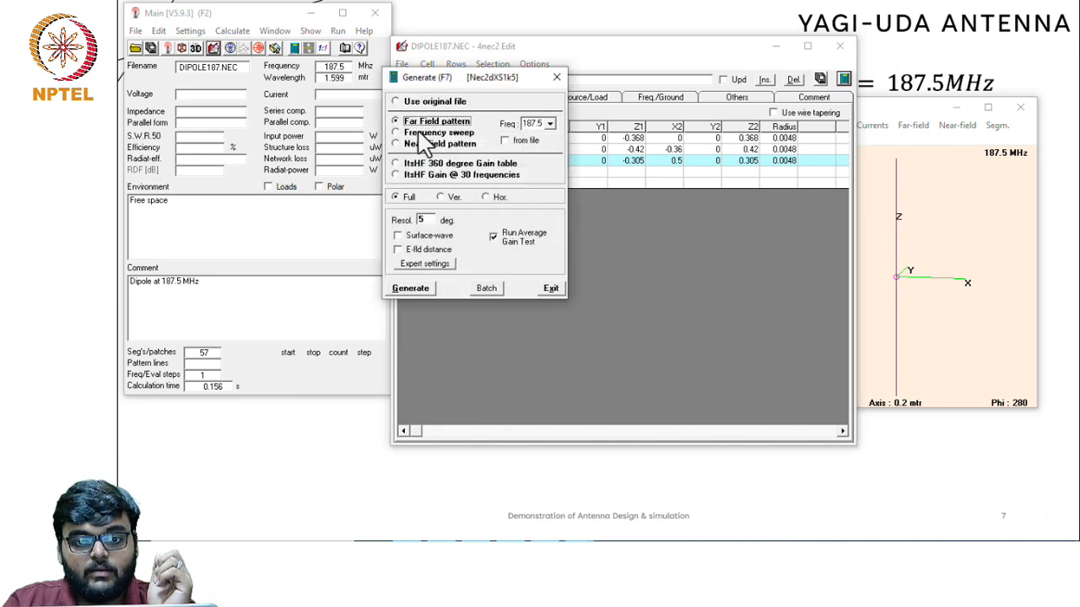
left_click(405, 289)
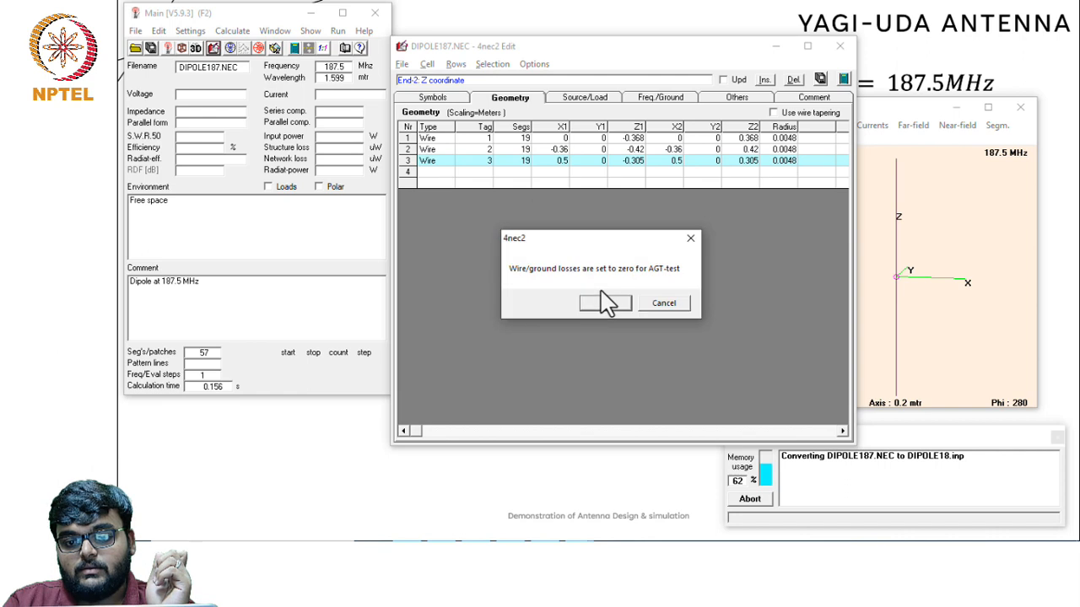
left_click(600, 303)
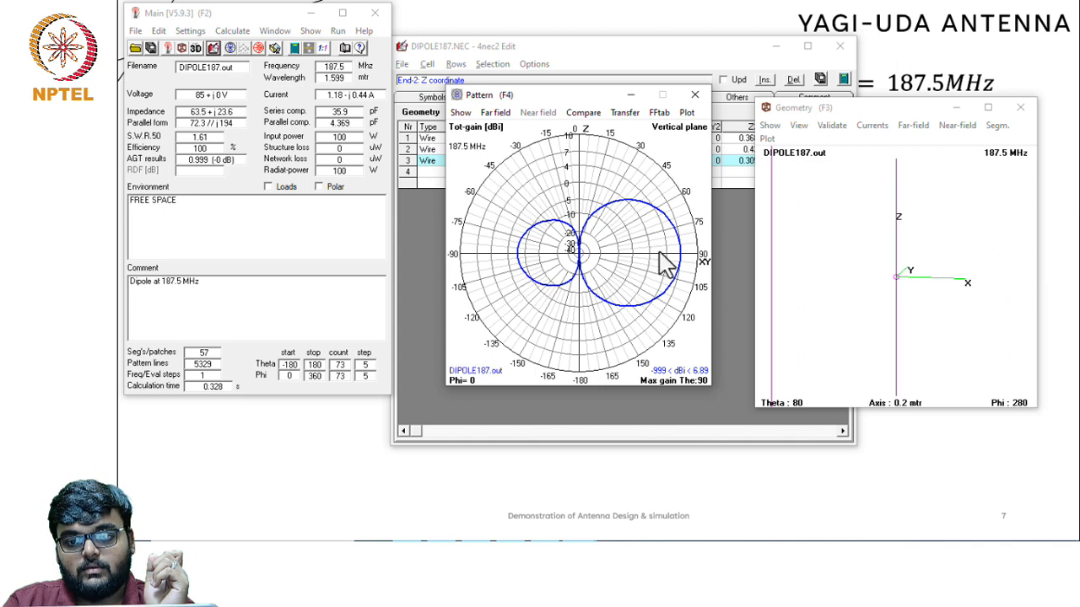
left_click(681, 257)
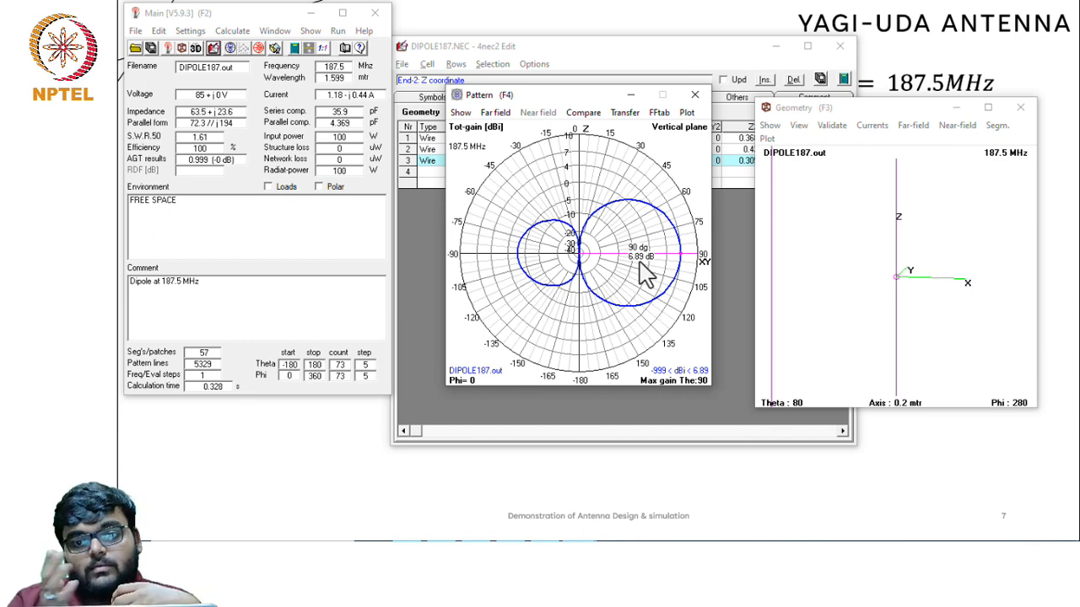
left_click(695, 96)
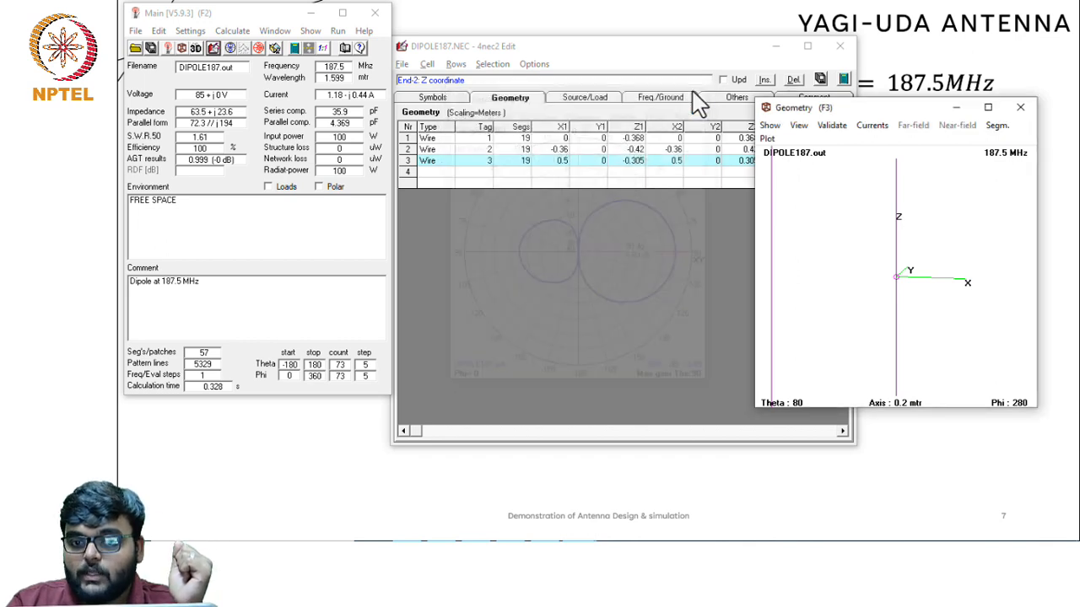
Set the third wire's X1 and X2 to 0.45 in the geometry table and save the antenna file
left_click(561, 162)
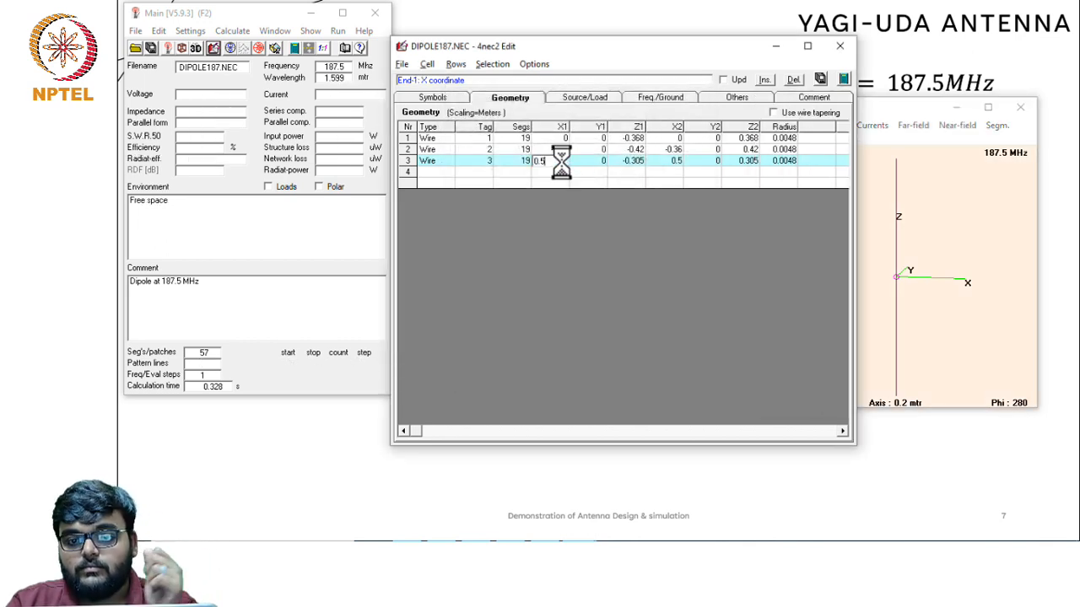
key("BackSpace")
type("45")
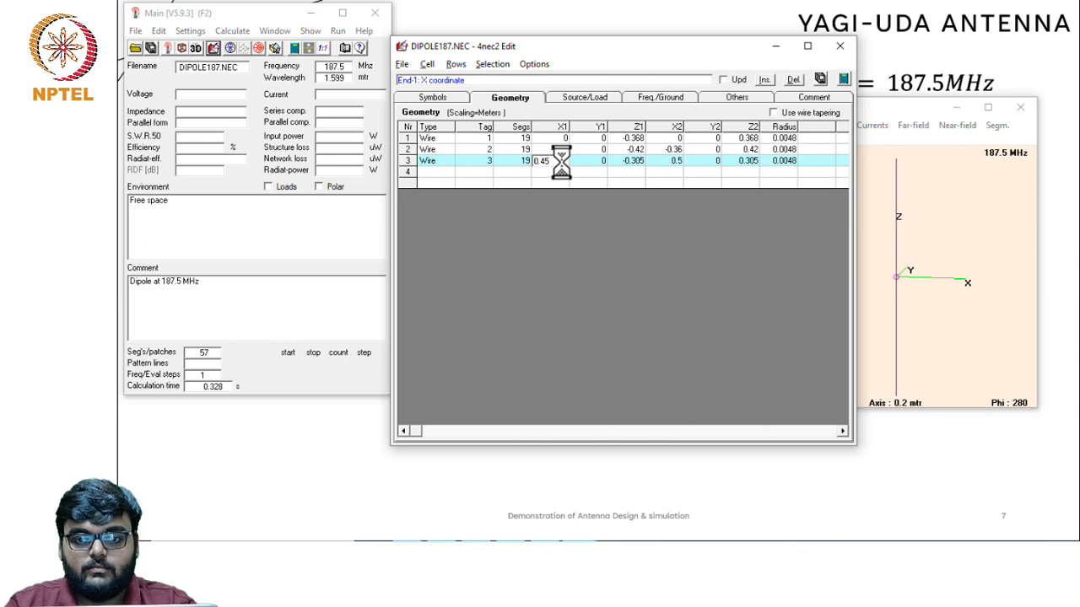
left_click(676, 162)
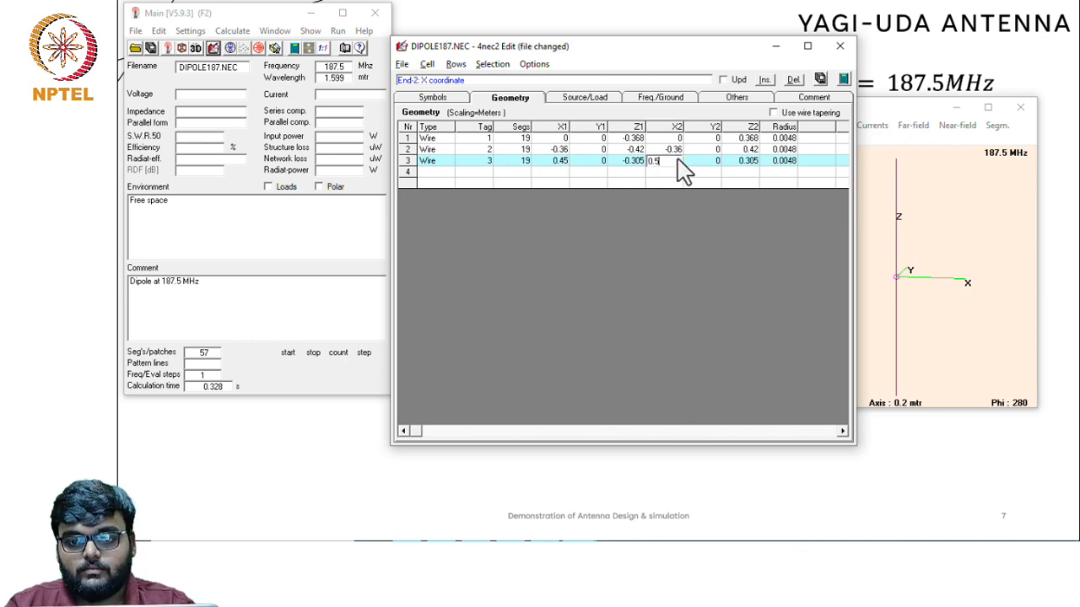
key("BackSpace")
type("45")
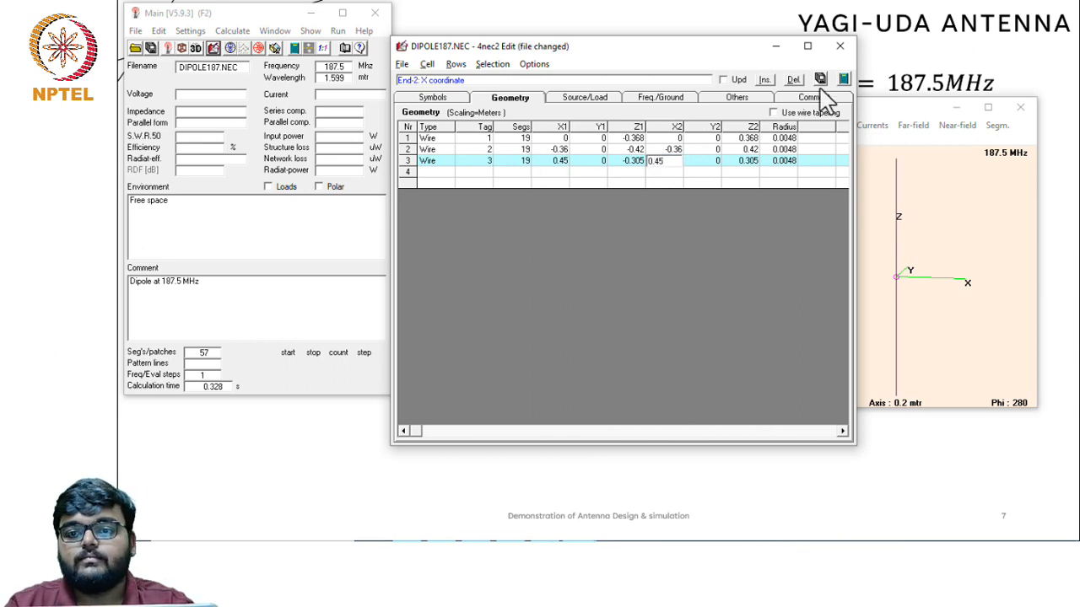
left_click(822, 81)
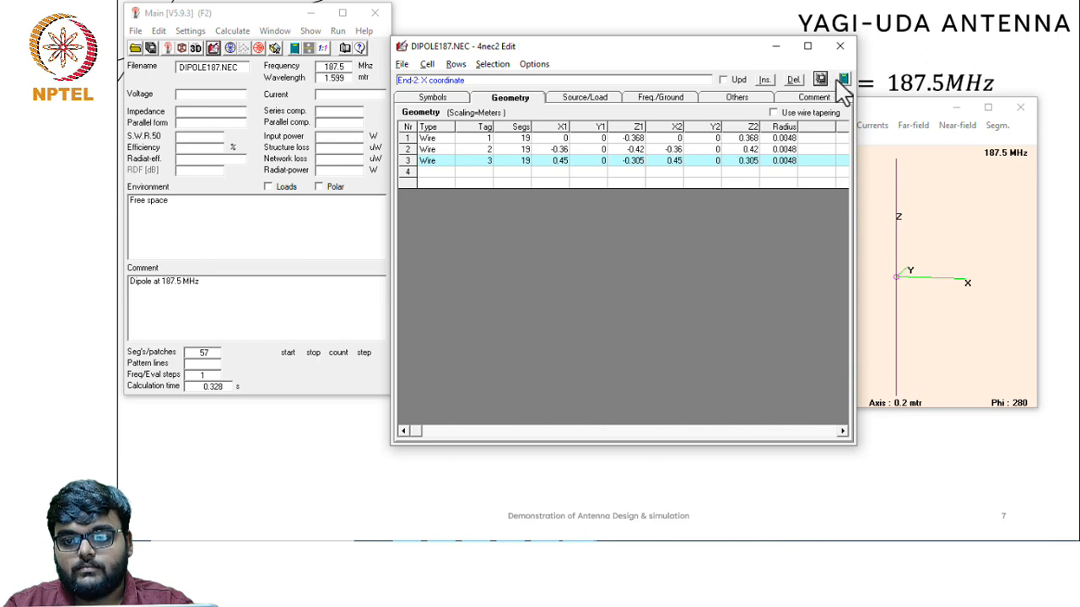
Generate the full far-field pattern at 187.5 MHz for the 0.45 m director spacing and read the main lobe's peak gain
left_click(844, 79)
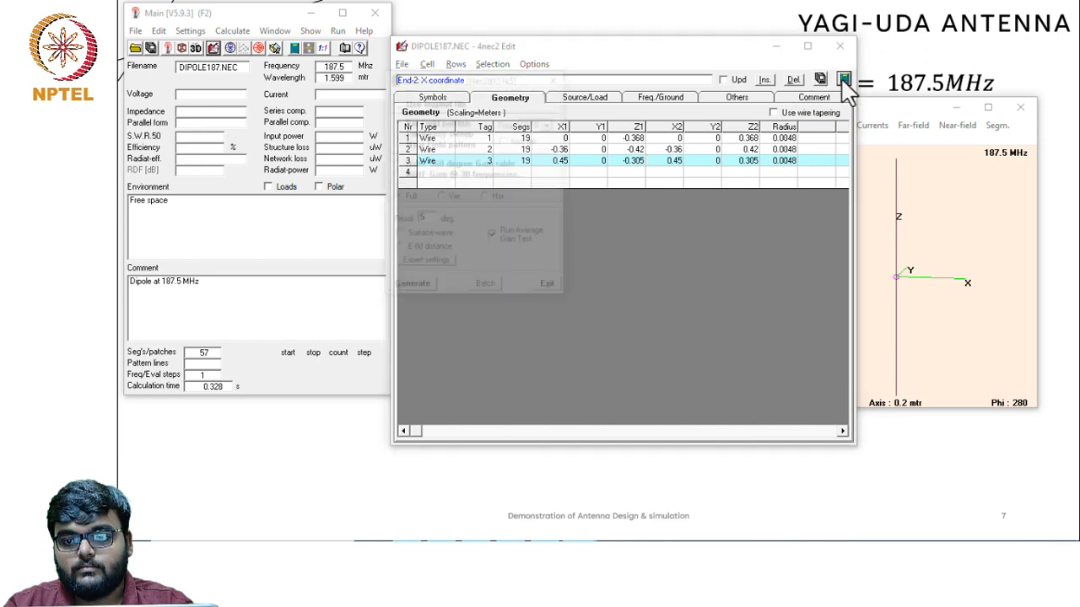
left_click(411, 287)
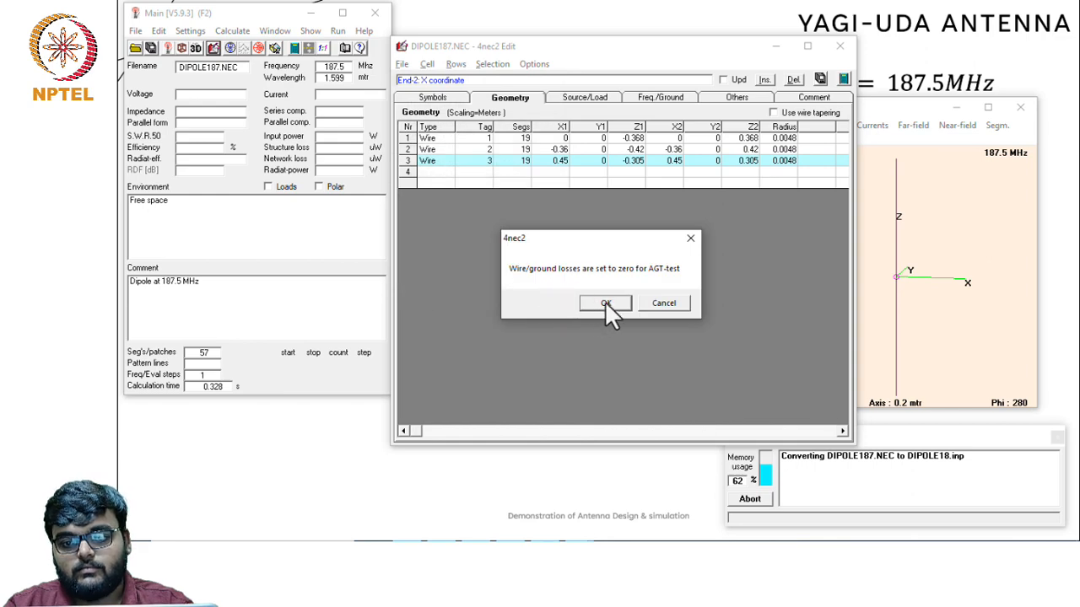
left_click(604, 301)
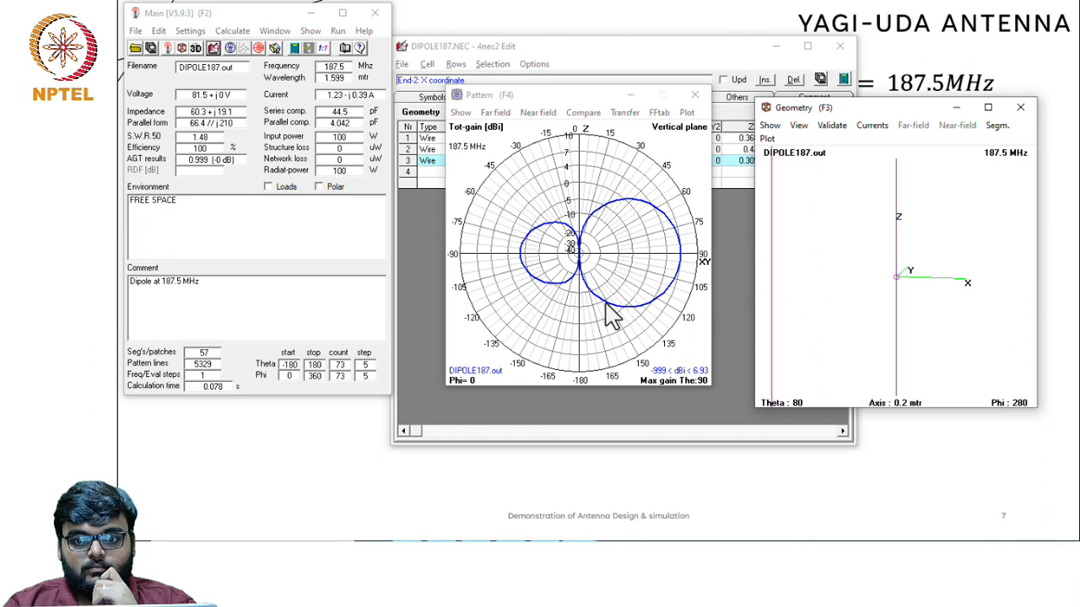
left_click(688, 265)
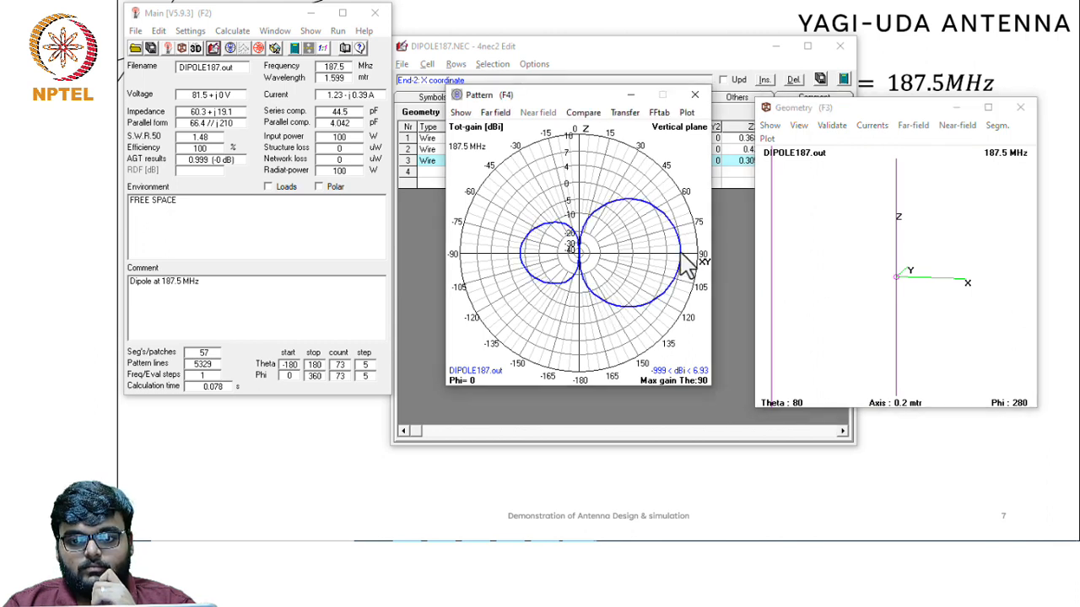
left_click(681, 256)
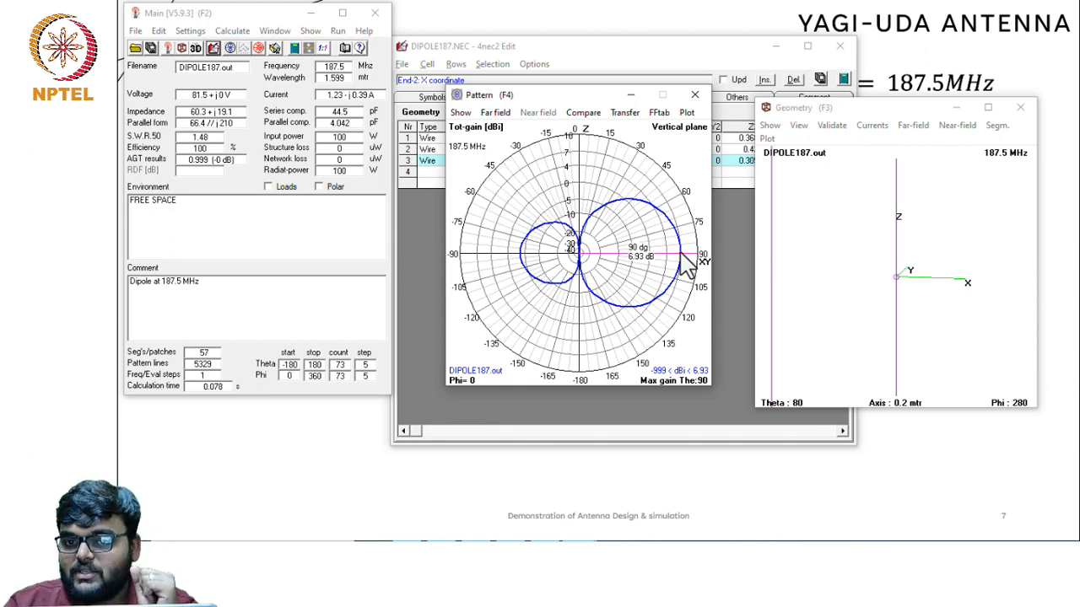
Return to the geometry table, remove the stray fifth row, and set the third wire's X1 and X2 to 0.42
left_click(418, 266)
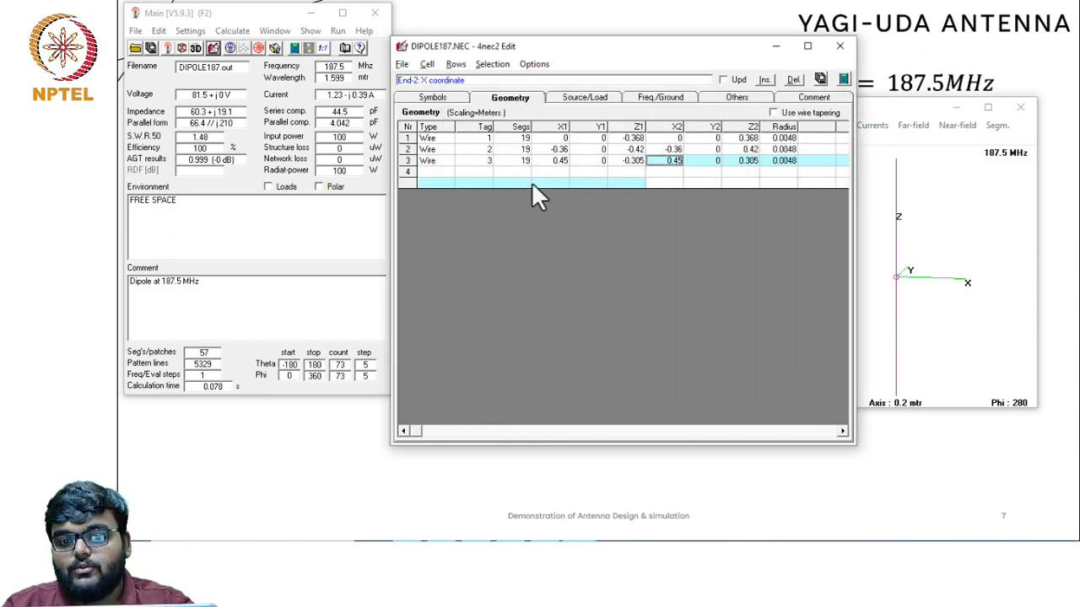
left_click(533, 183)
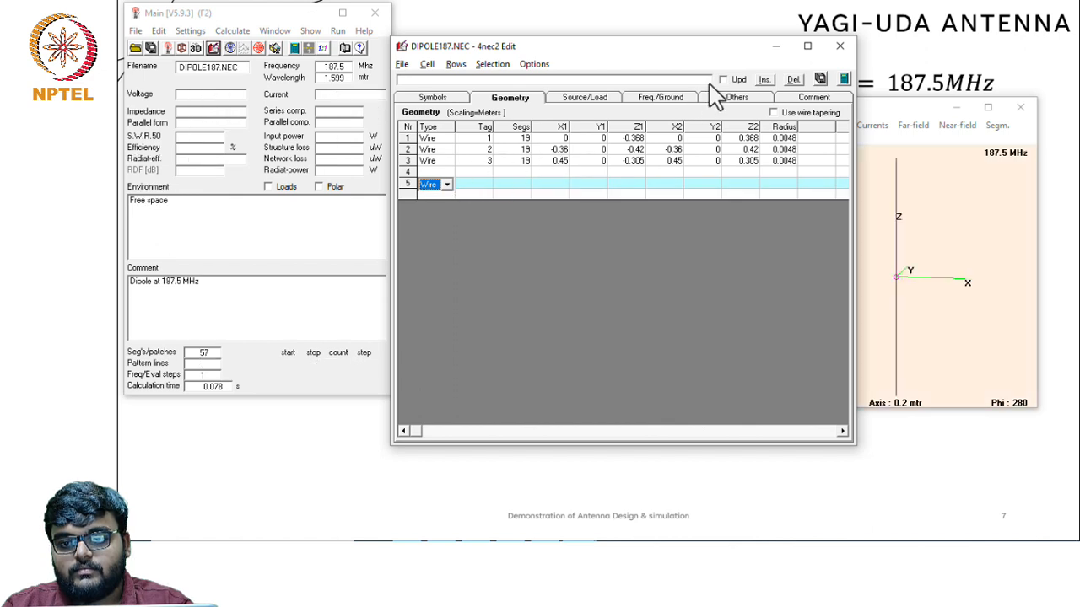
left_click(792, 79)
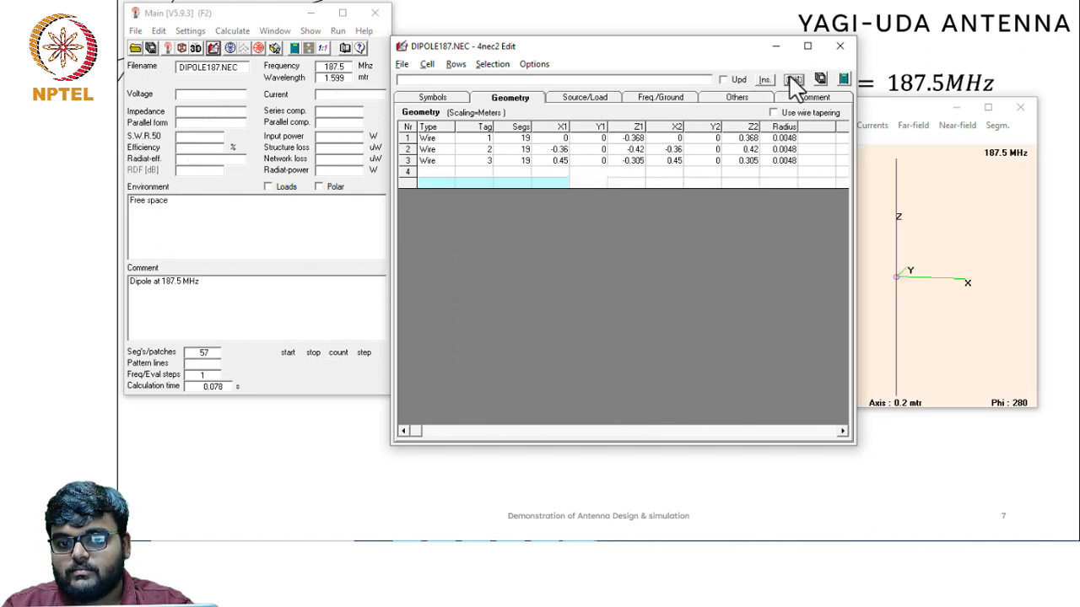
left_click(565, 160)
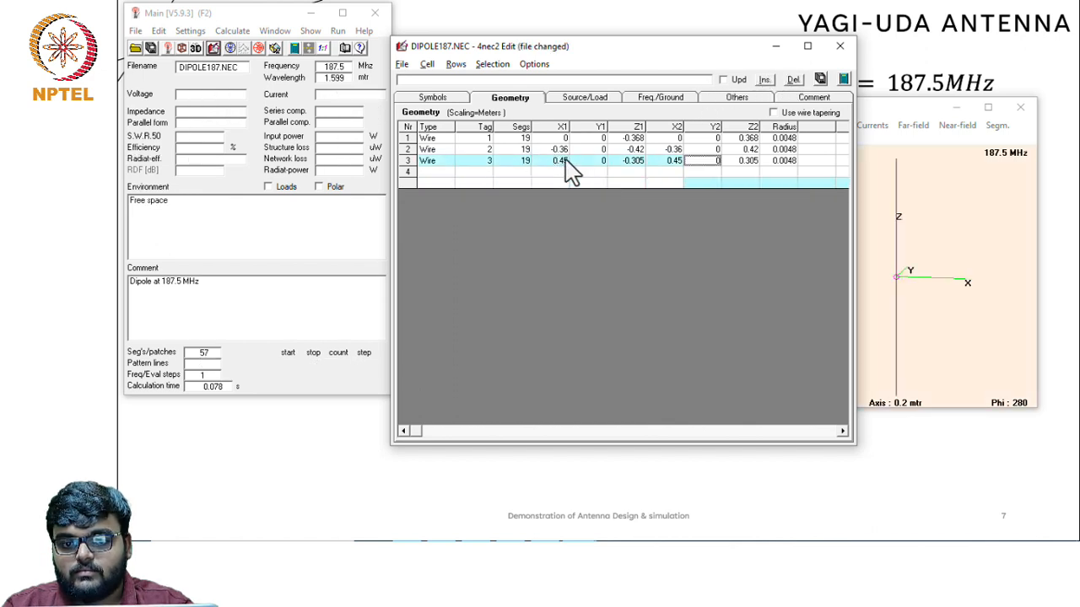
key("BackSpace")
type("2")
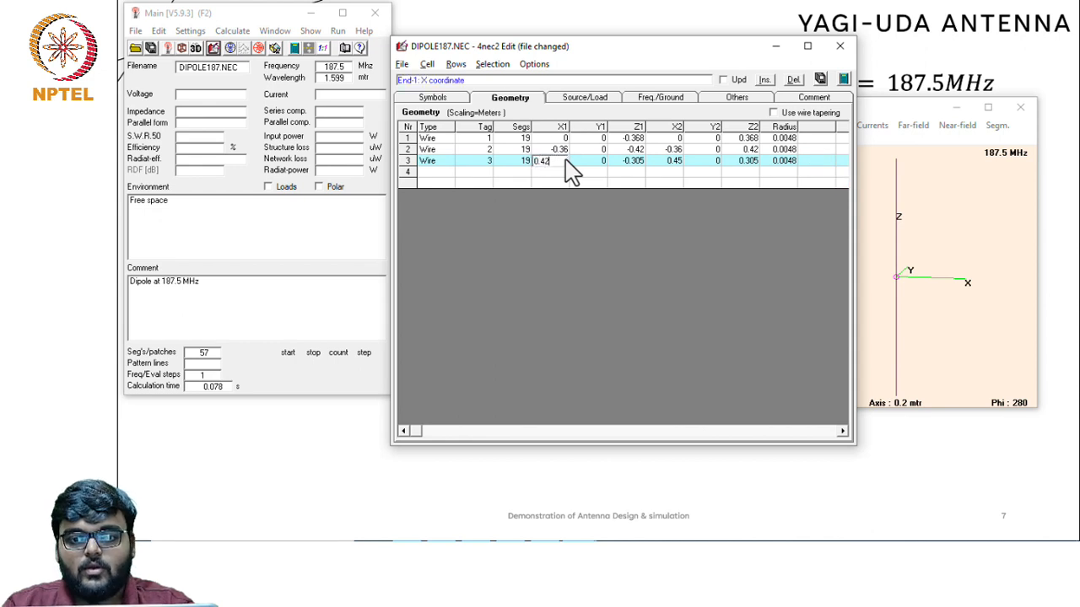
left_click(675, 161)
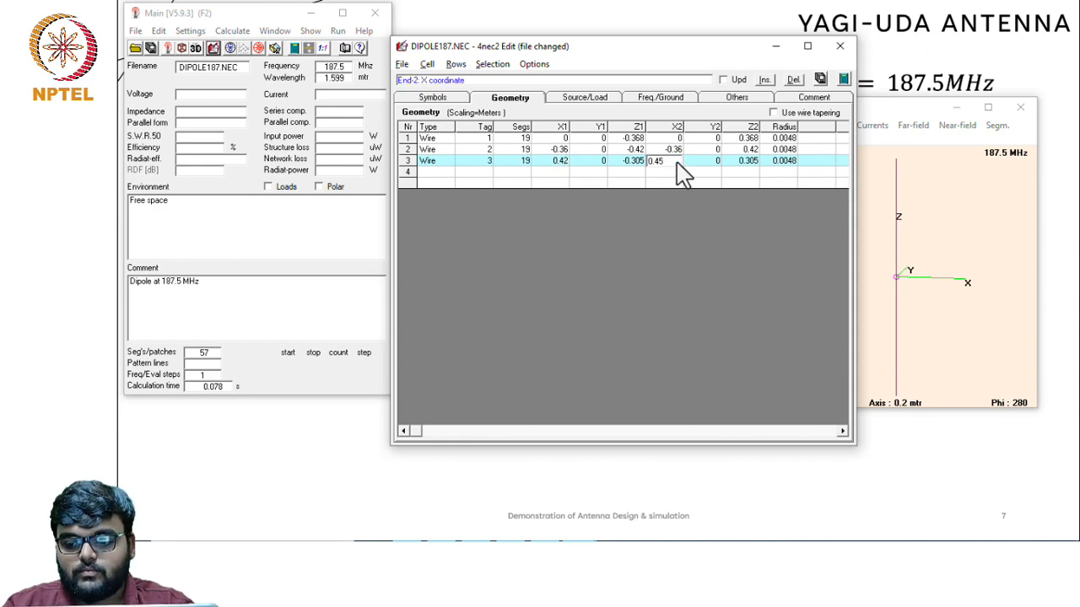
key("BackSpace")
type("2")
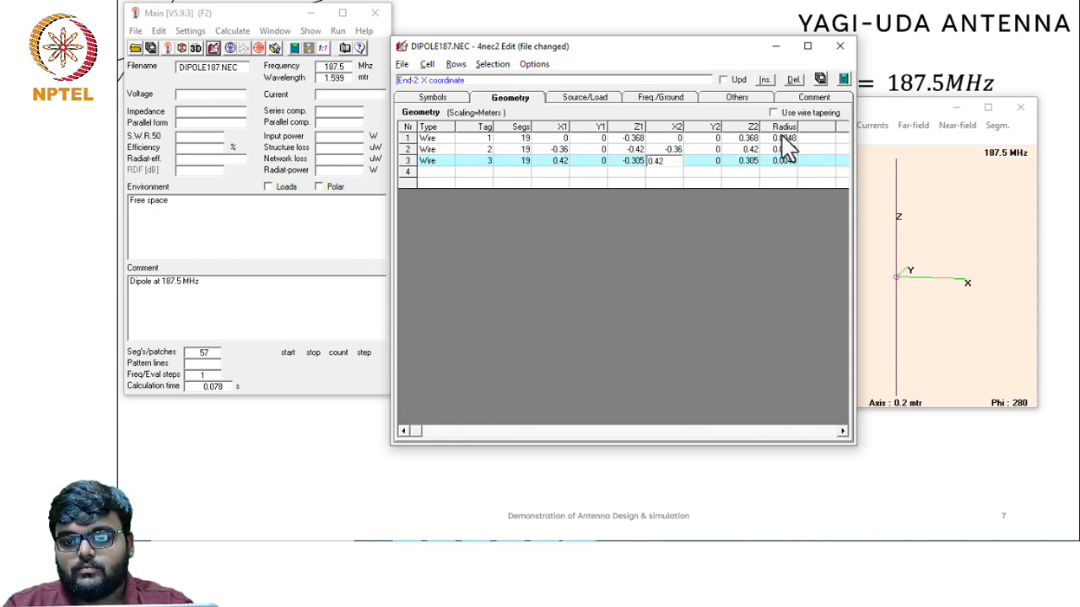
Generate the full far-field pattern from the unsaved 0.42 m director spacing at 187.5 MHz and read the main lobe's peak gain
left_click(841, 79)
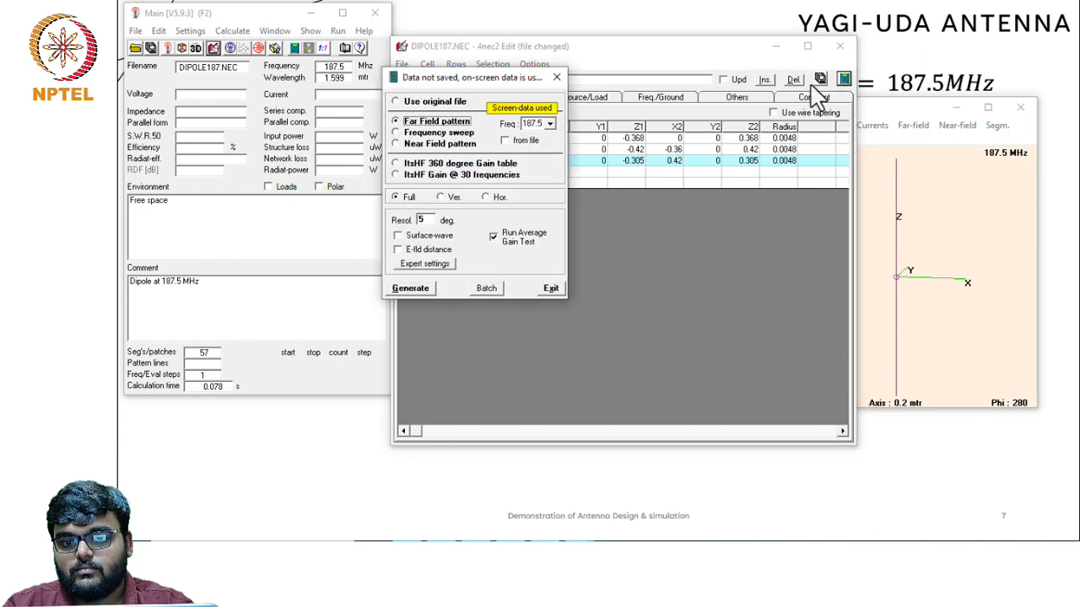
left_click(406, 289)
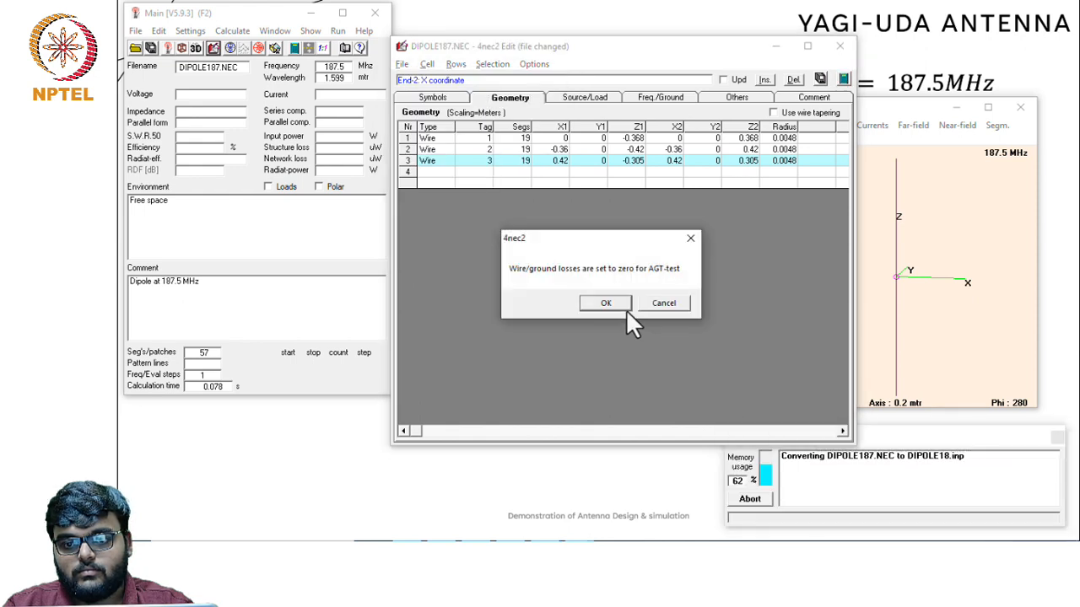
left_click(613, 305)
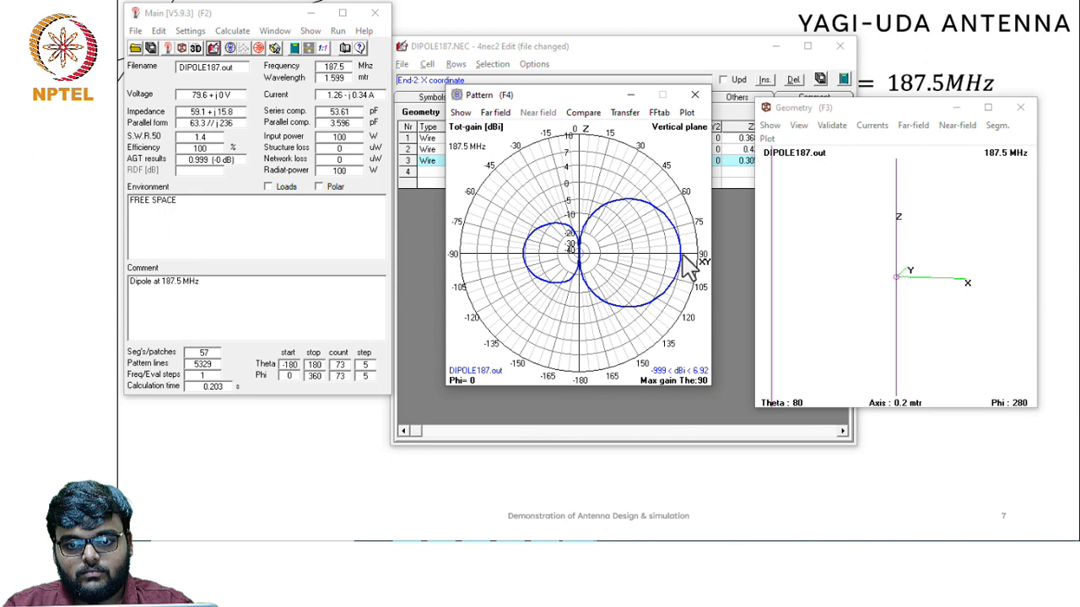
left_click(687, 266)
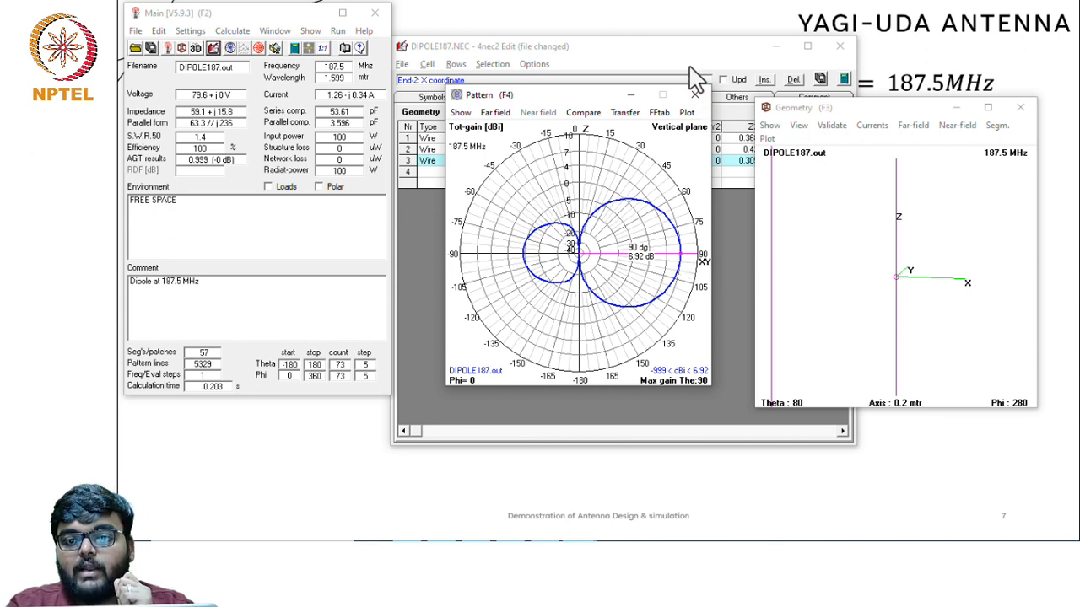
Go back to the geometry table, restore the third wire's X1 and X2 to 0.45, and save the antenna file
left_click(548, 51)
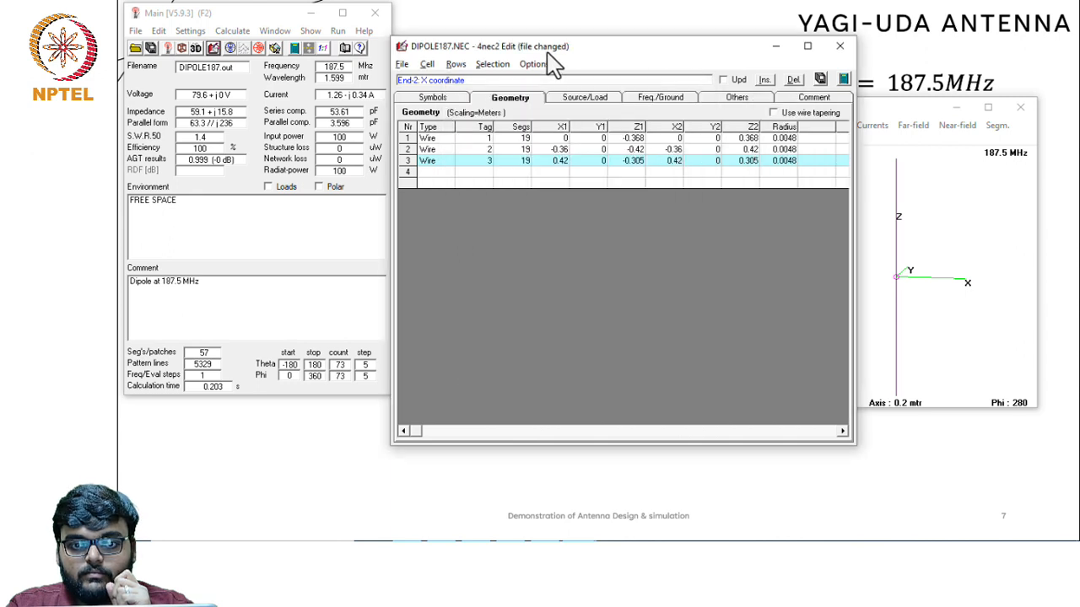
left_click(563, 161)
key("BackSpace")
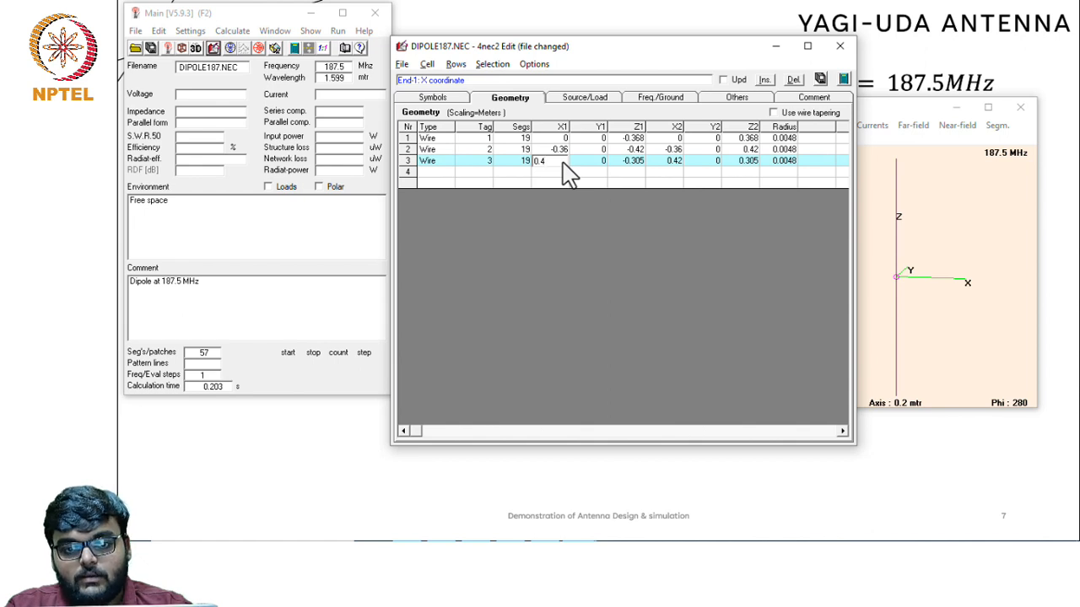
type("5")
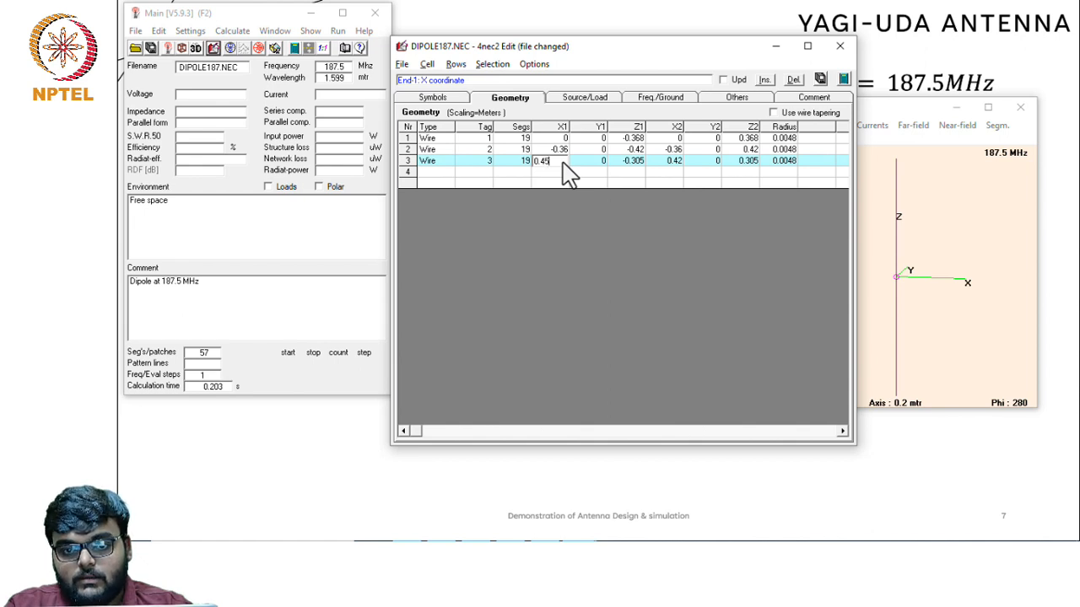
left_click(676, 161)
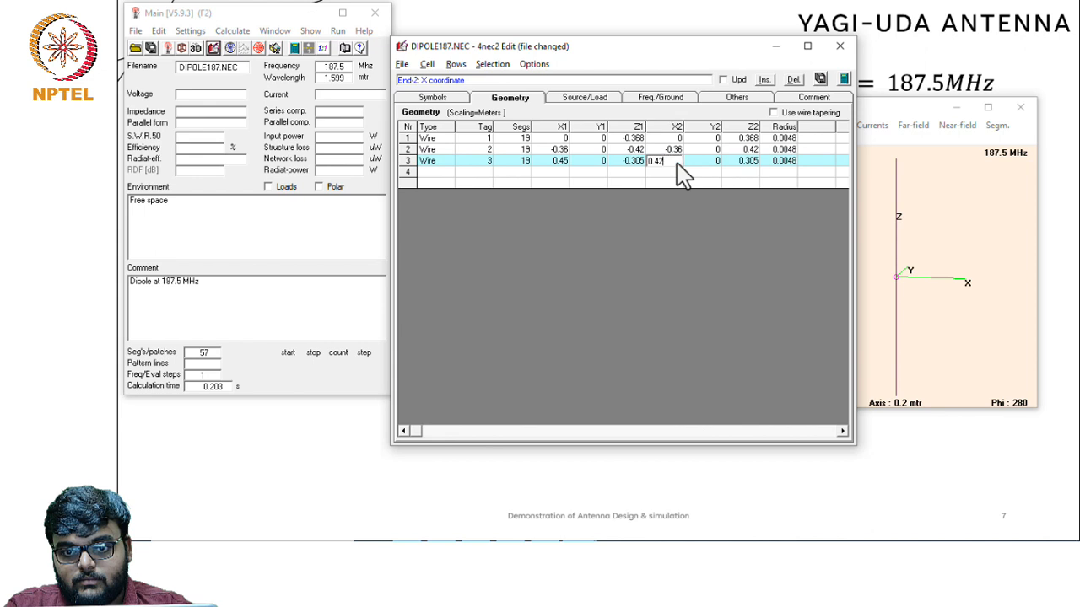
key("BackSpace")
type("5")
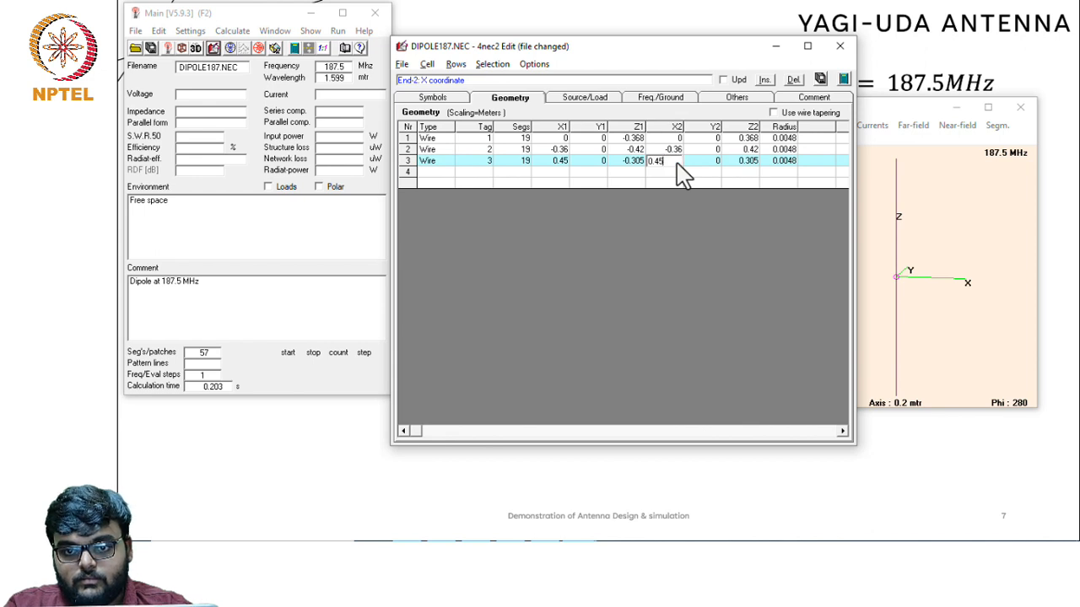
left_click(820, 79)
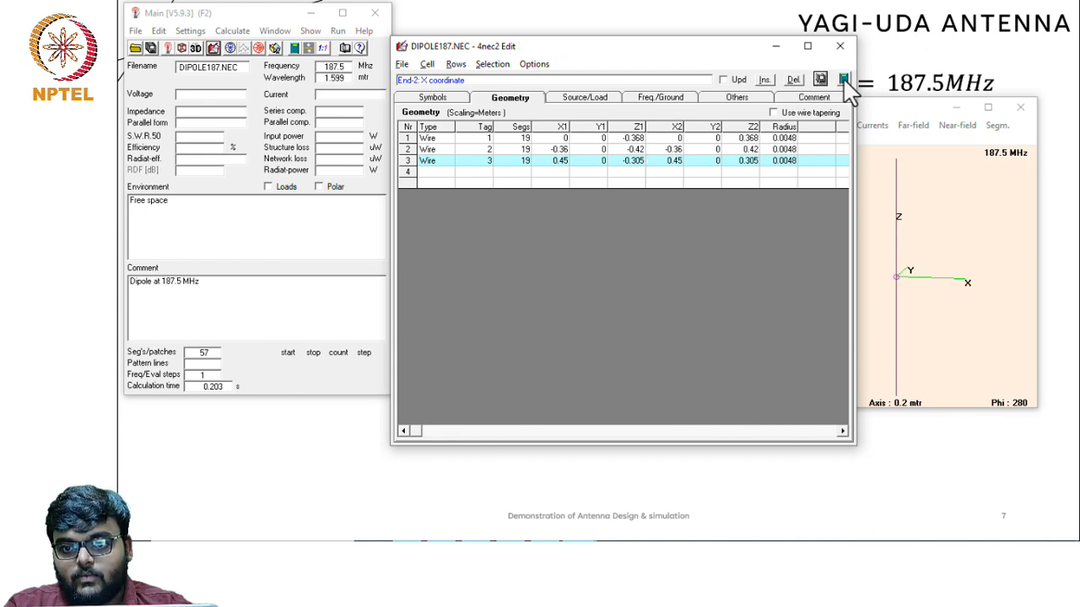
Regenerate the full far-field pattern at 187.5 MHz for the saved 0.45 m director spacing, with the average gain test enabled
left_click(844, 80)
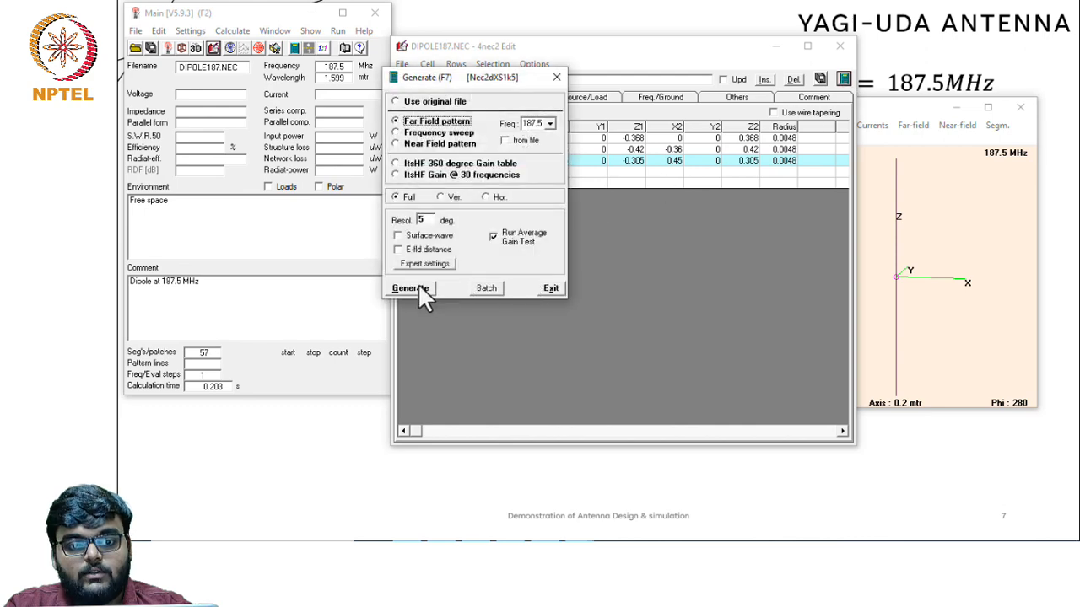
left_click(419, 286)
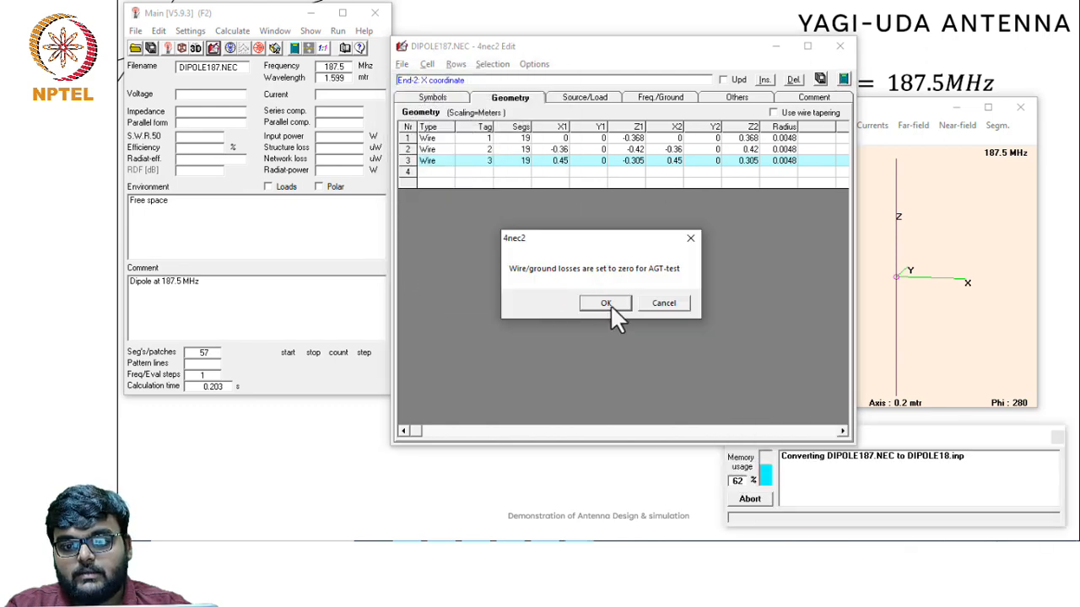
left_click(611, 303)
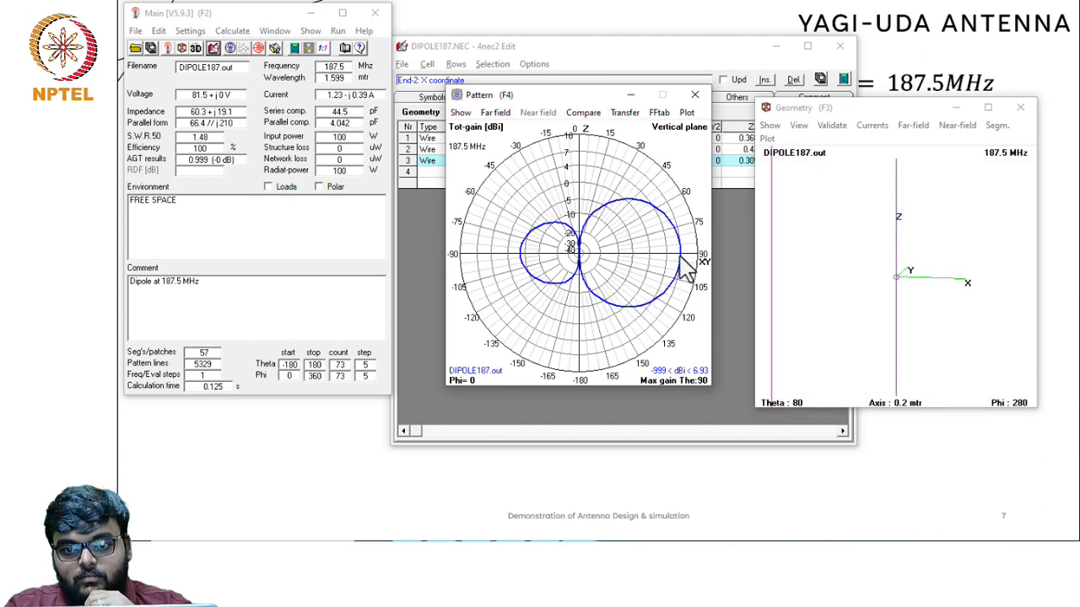
Read the main lobe's gain at 90 degrees on the vertical pattern, close the plot and return to the geometry table
left_click(680, 259)
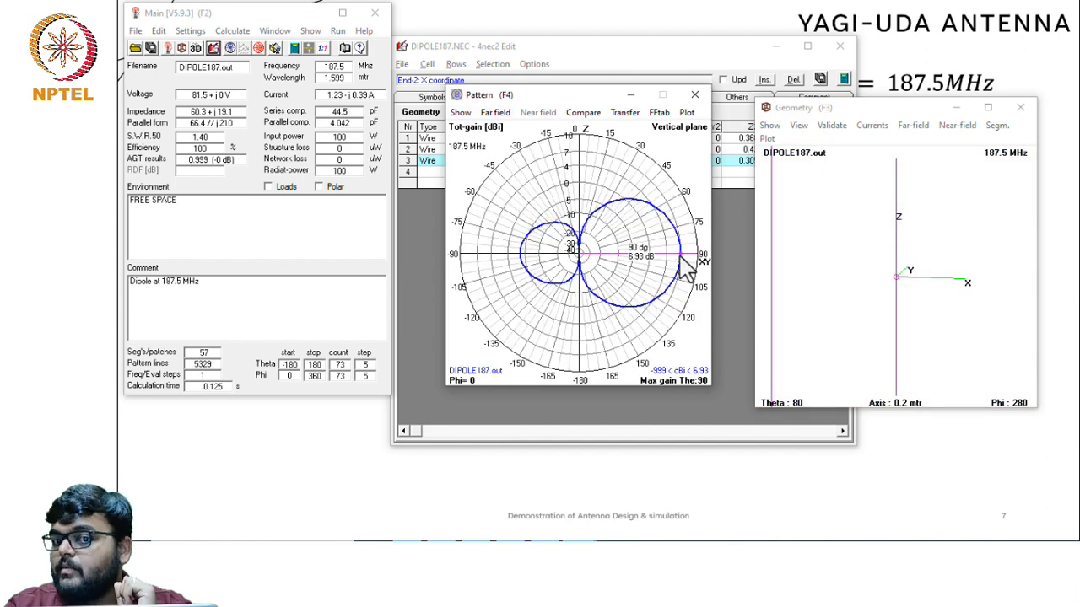
left_click(691, 93)
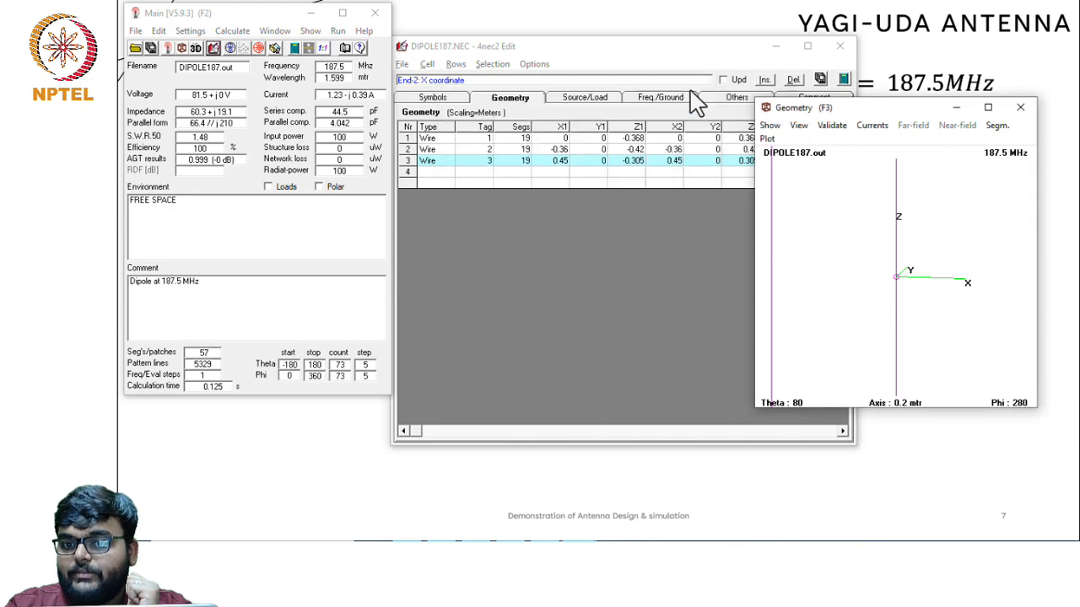
left_click(633, 219)
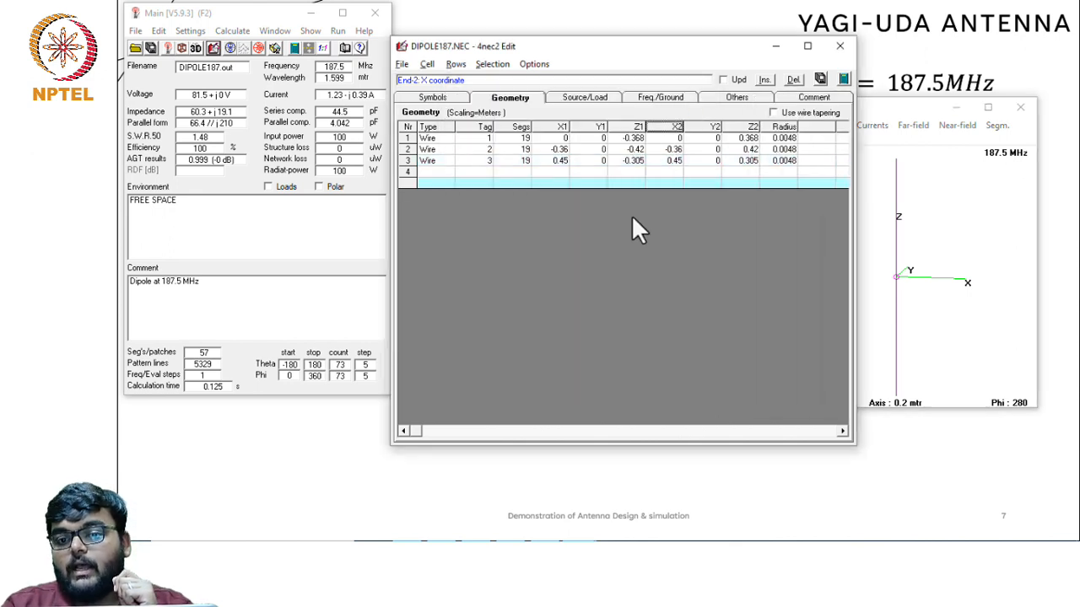
left_click(633, 218)
Add a fourth wire to the geometry table with tag 4 and 19 segments
left_click(439, 174)
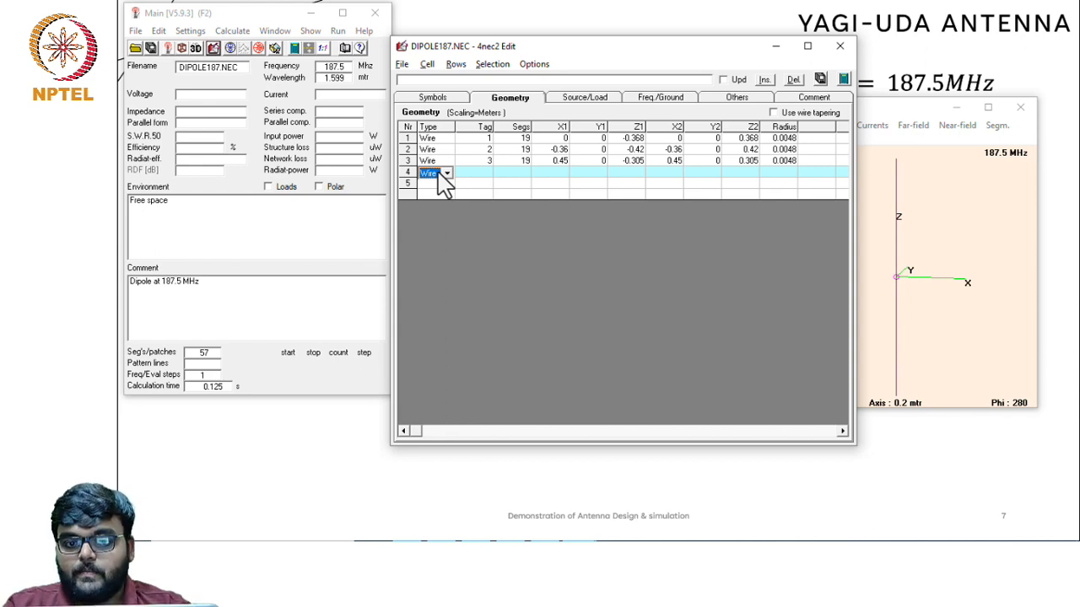
left_click(486, 174)
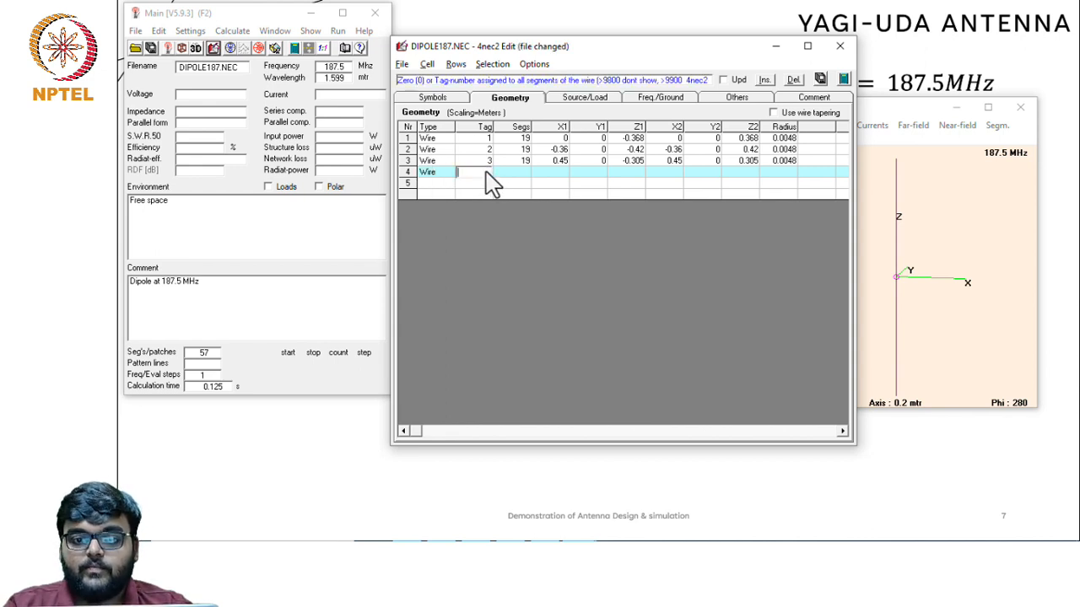
type("4")
key("Tab")
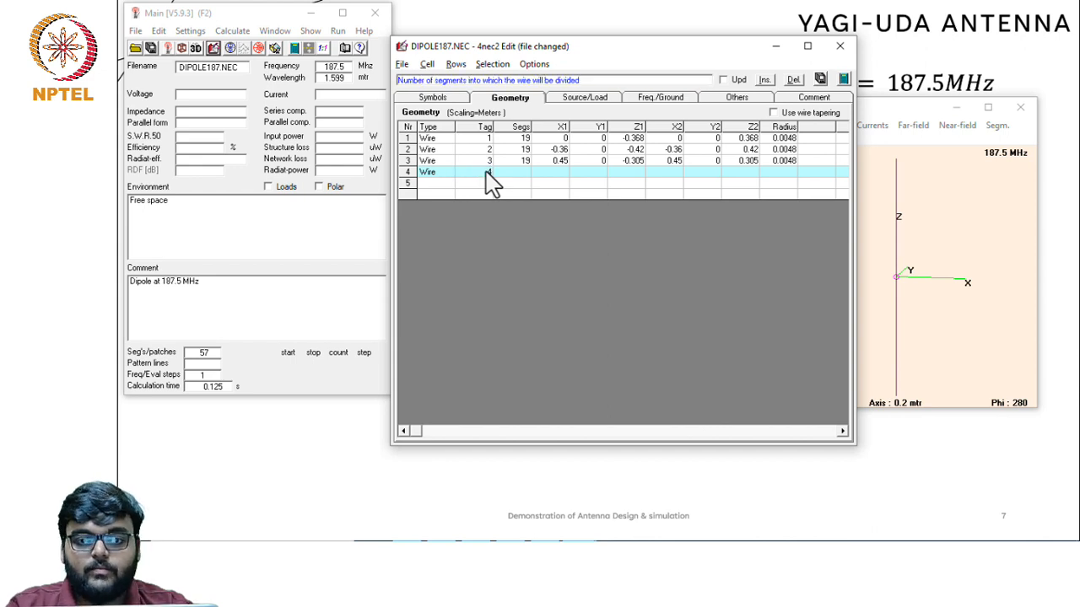
type("19")
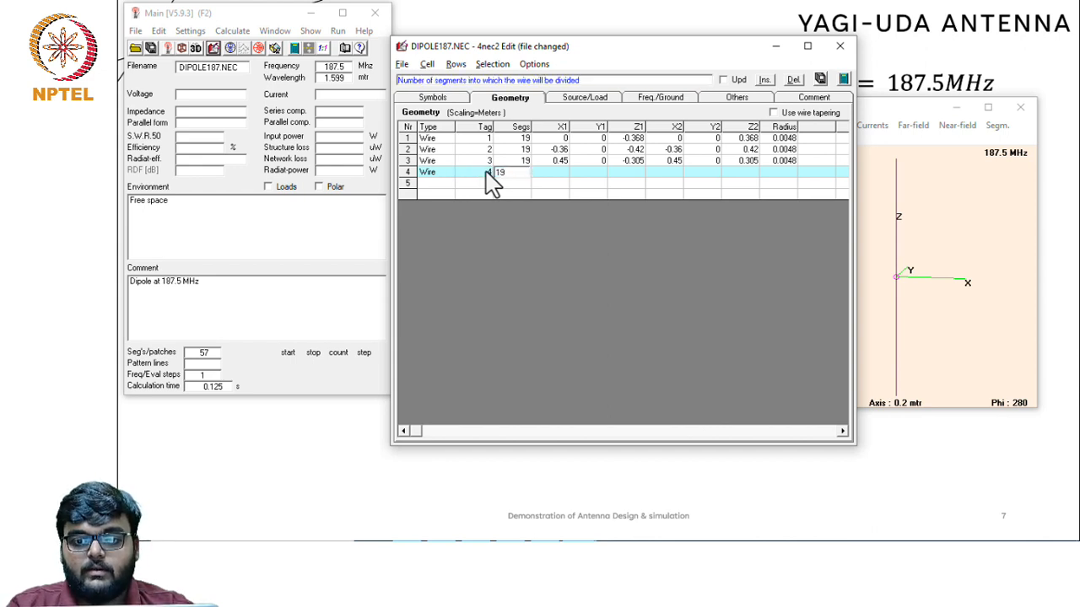
key("Tab")
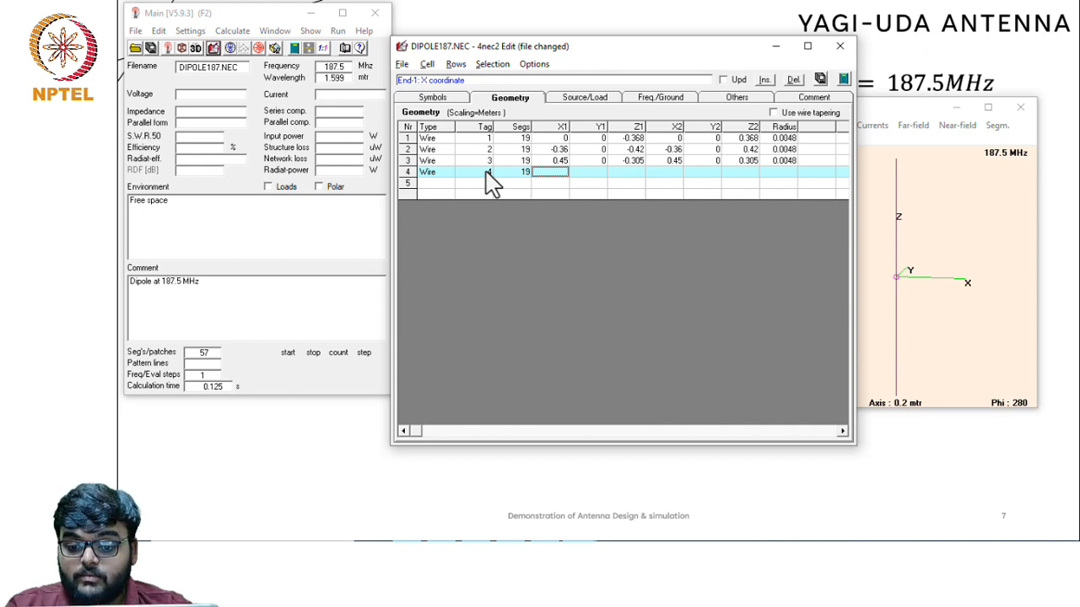
Set the fourth wire's first end to X1 0.9, Y1 0 and Z1 -0.305
type("0.9")
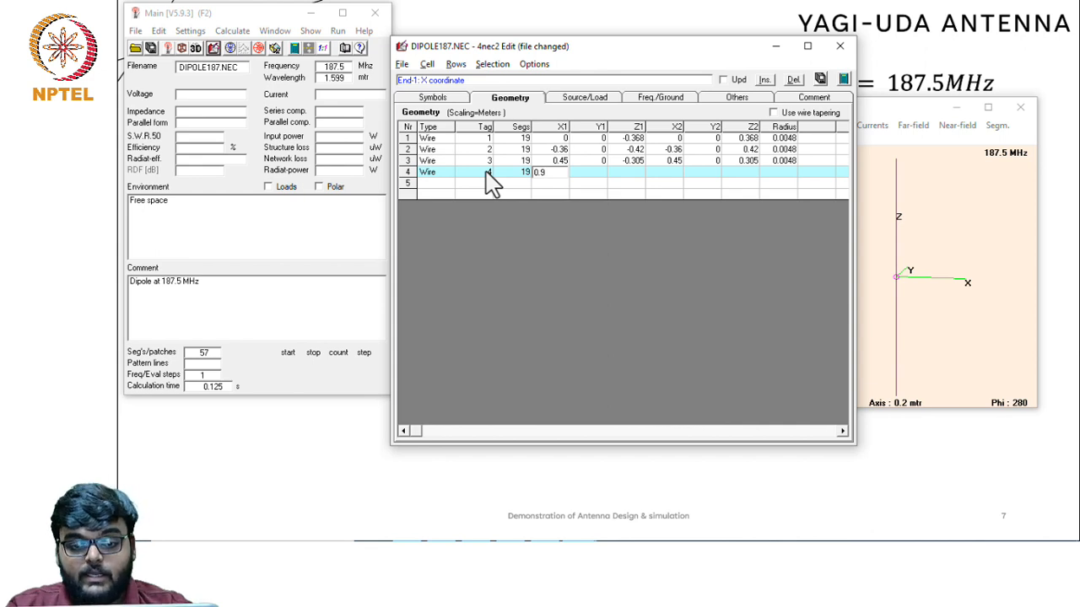
key("Tab")
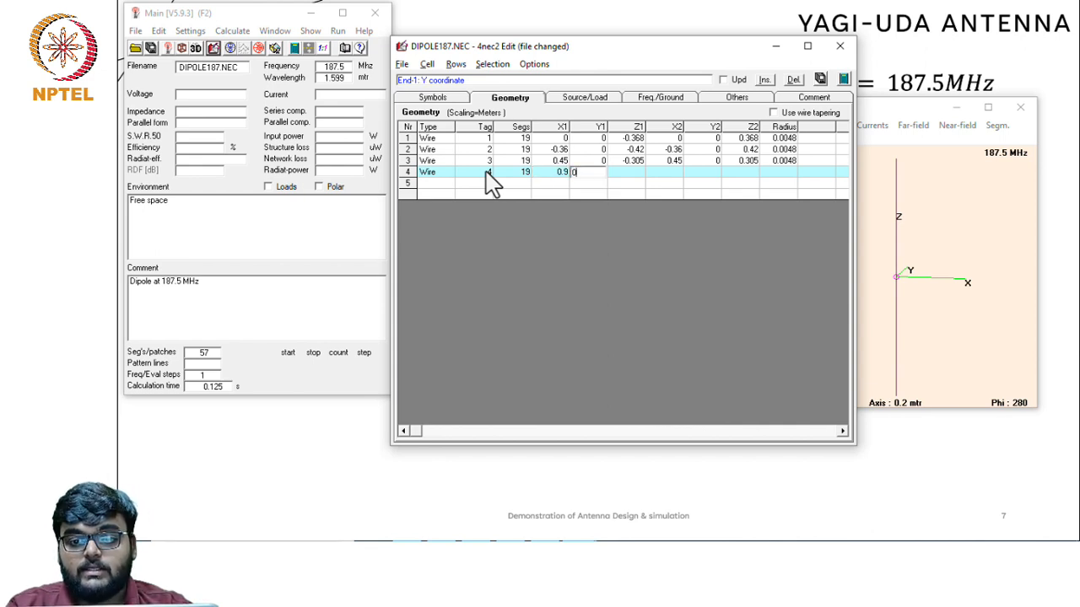
type("0")
key("Tab")
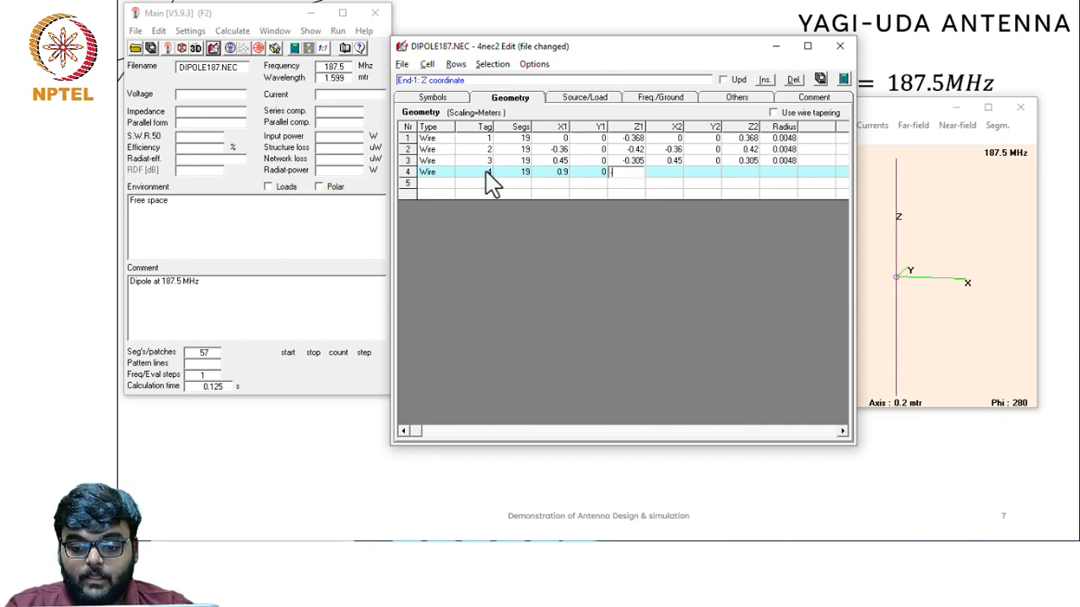
type("-0")
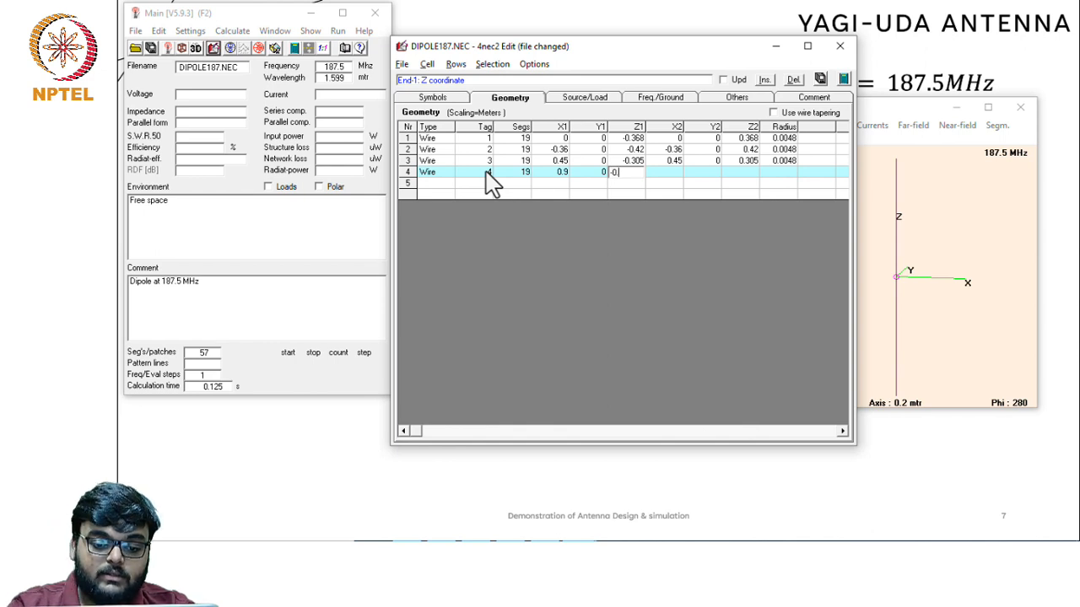
type(".305")
key("Tab")
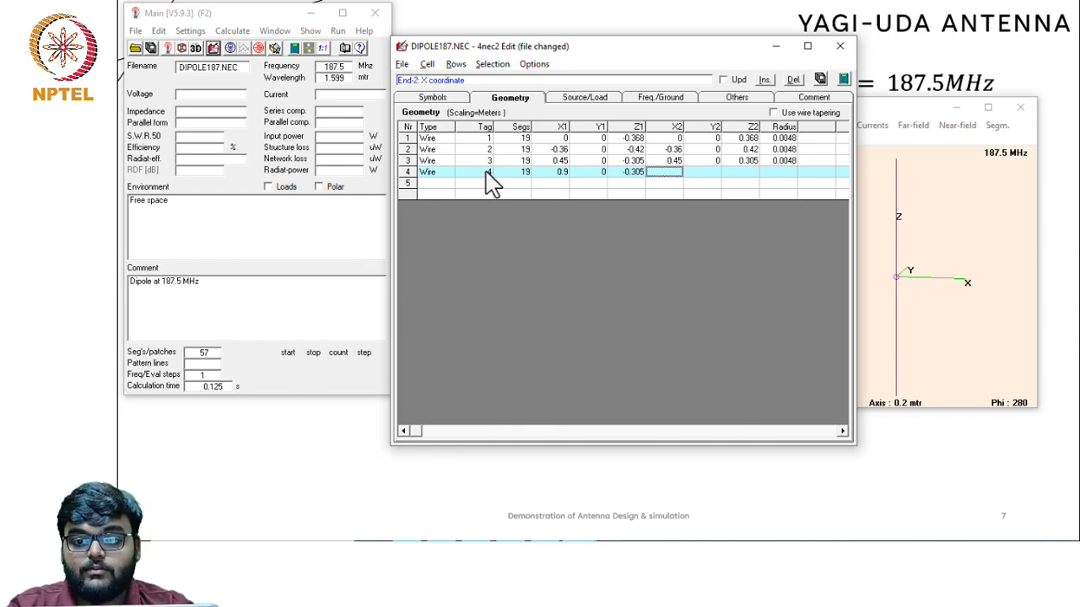
Set the fourth wire's second end to X2 0.9, Y2 0 and Z2 0.305
type("0.")
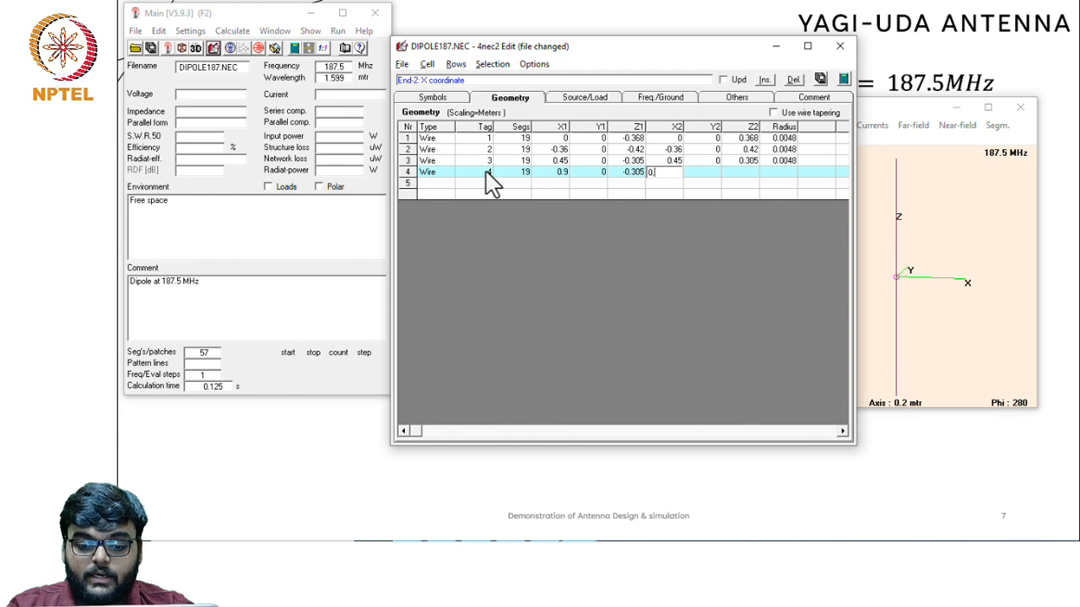
type("9")
key("Tab")
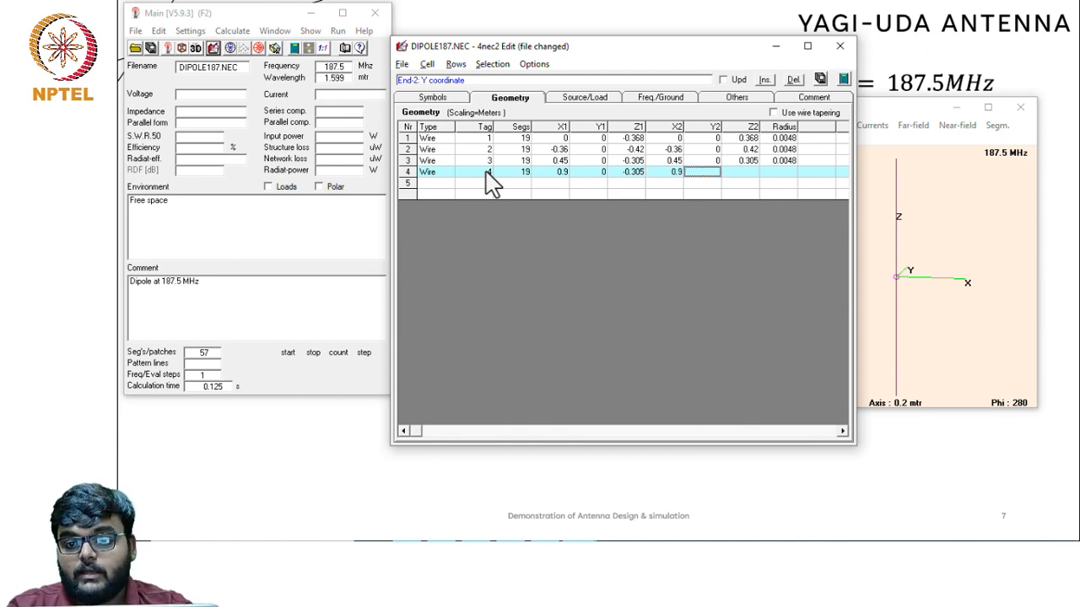
type("0")
key("Tab")
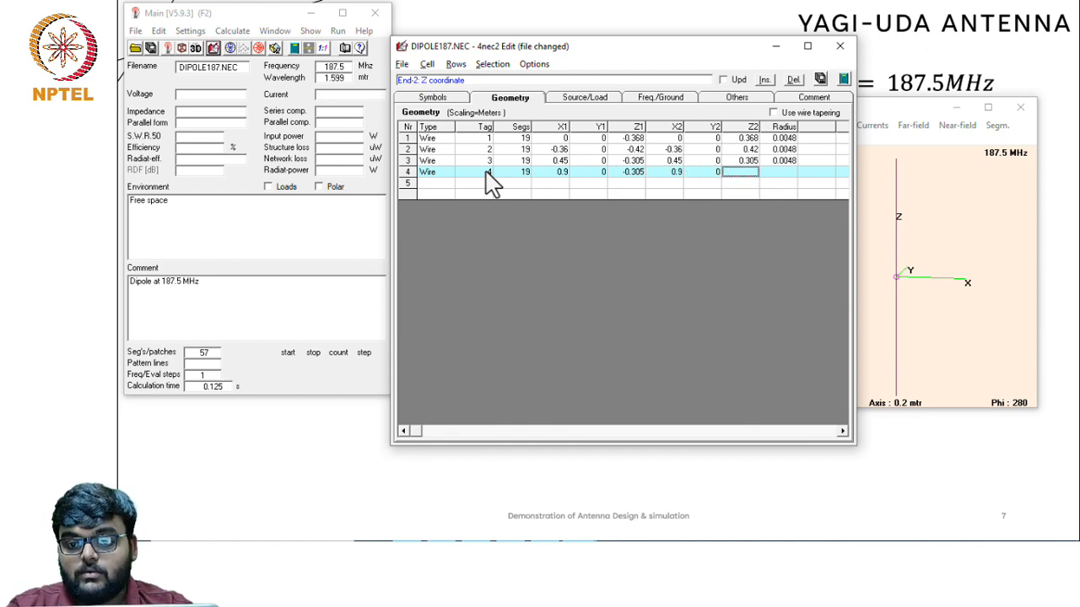
type("0")
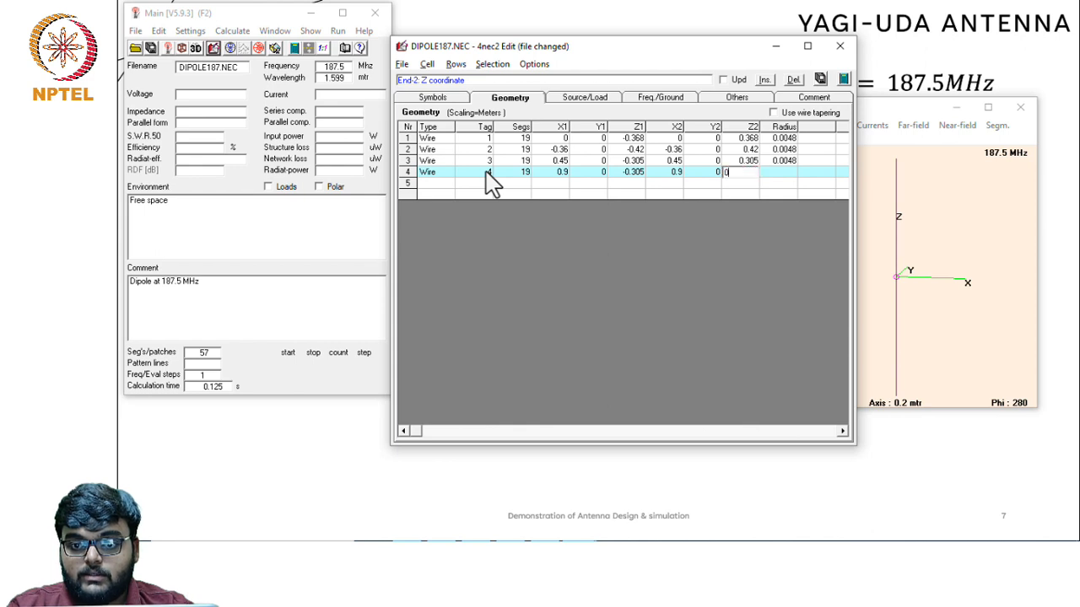
type(".")
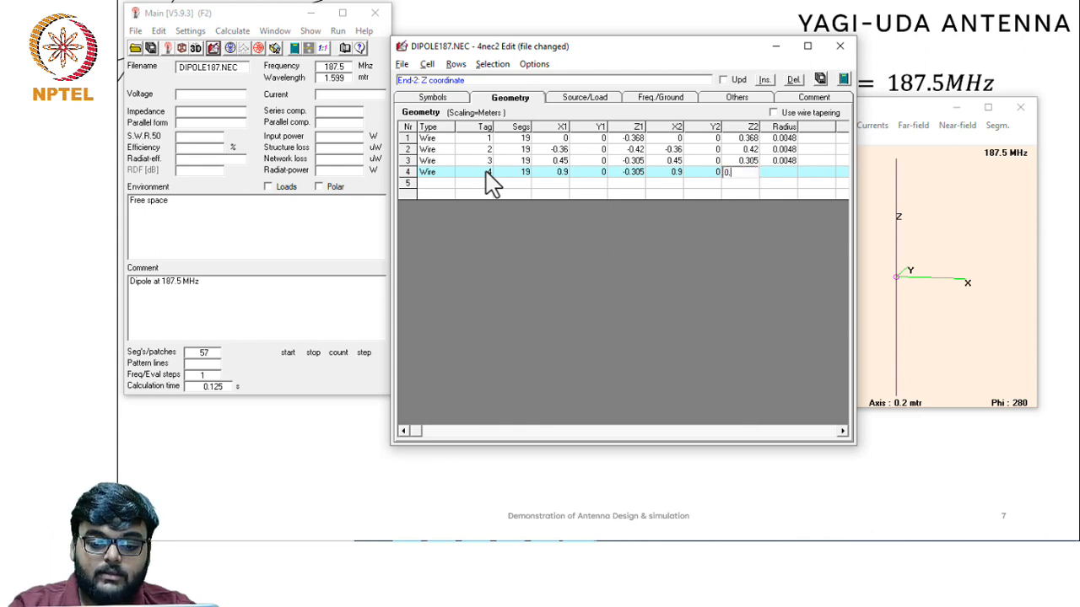
type("305")
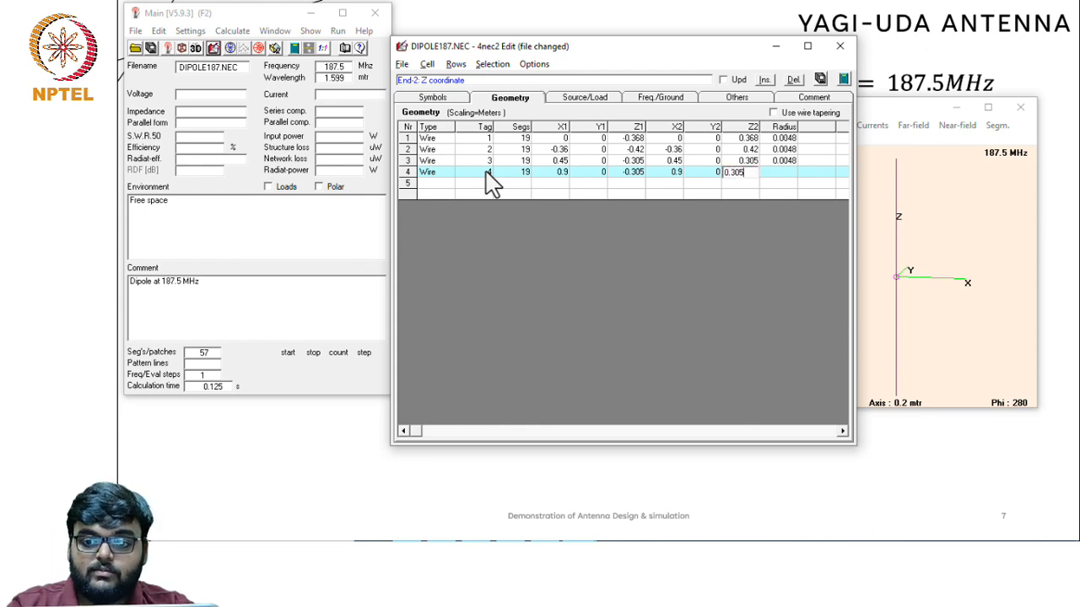
key("Tab")
Enter 0,0048 as the fourth wire's radius and save the antenna file
type("0")
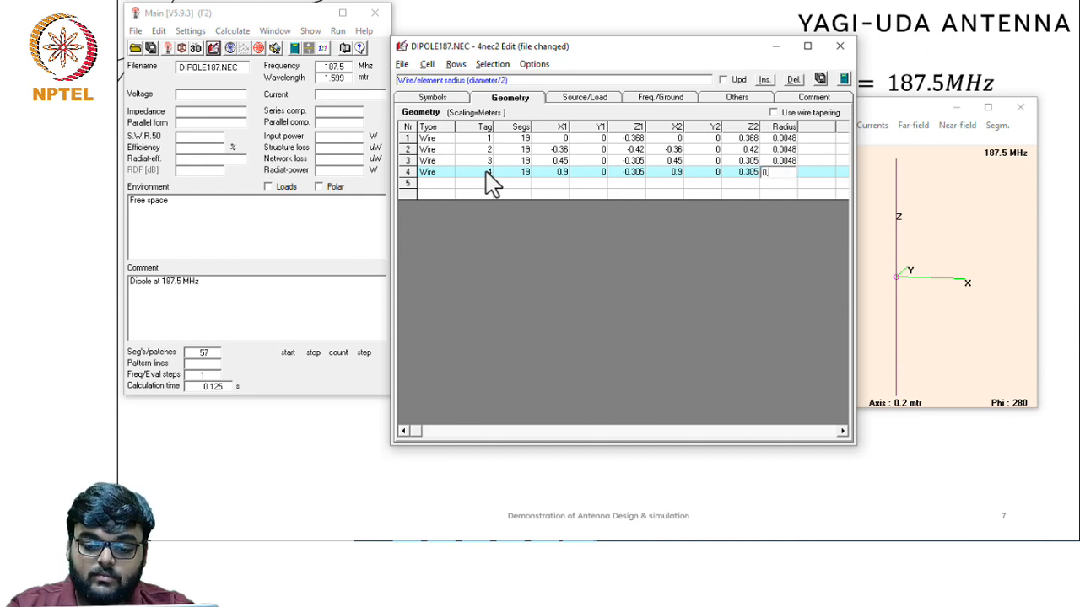
type(".00")
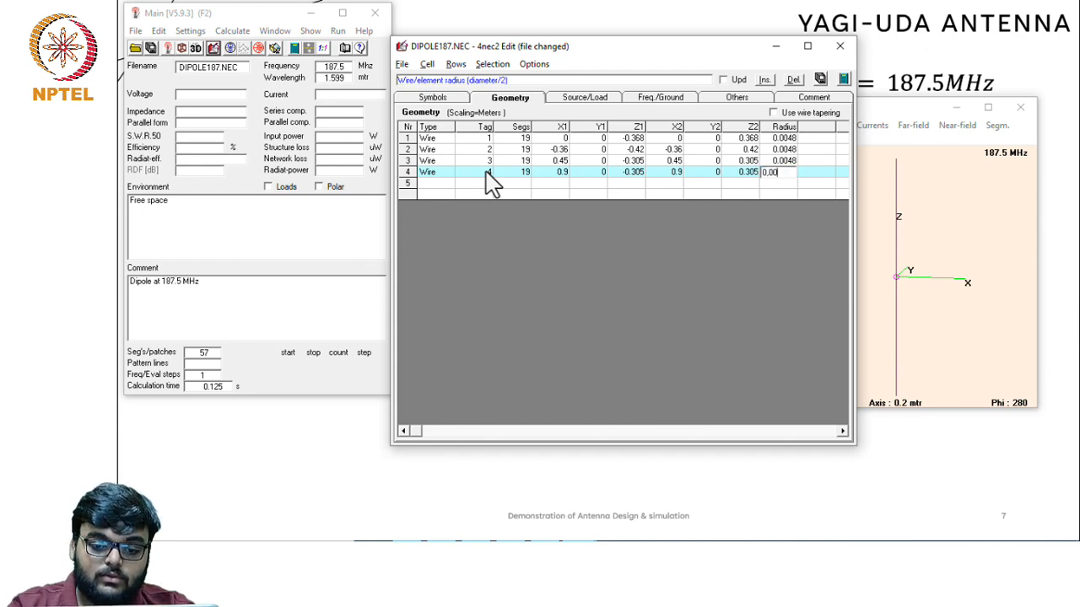
type("48")
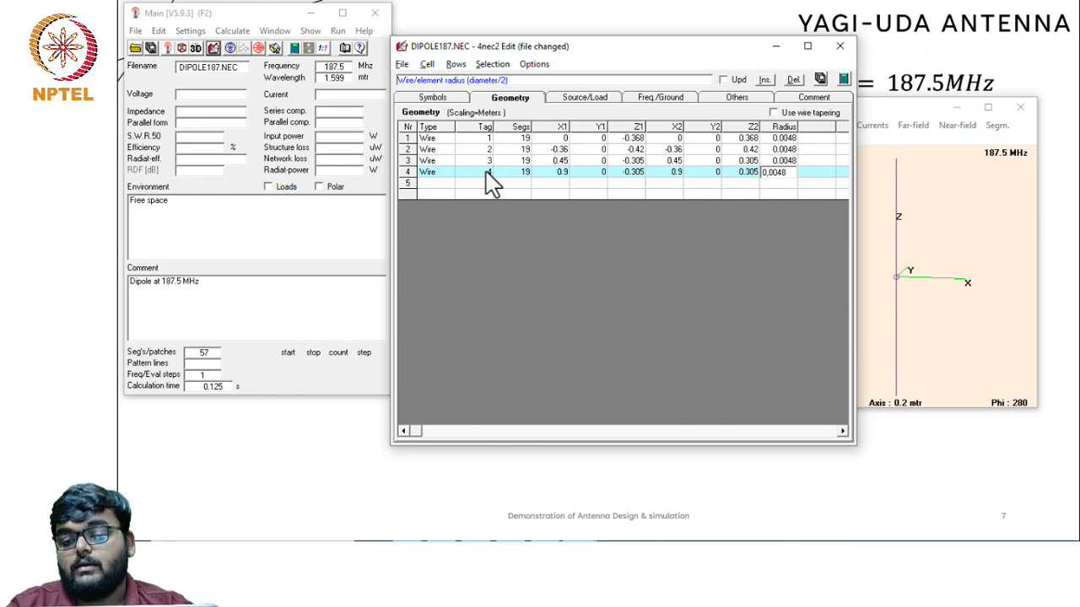
left_click(809, 163)
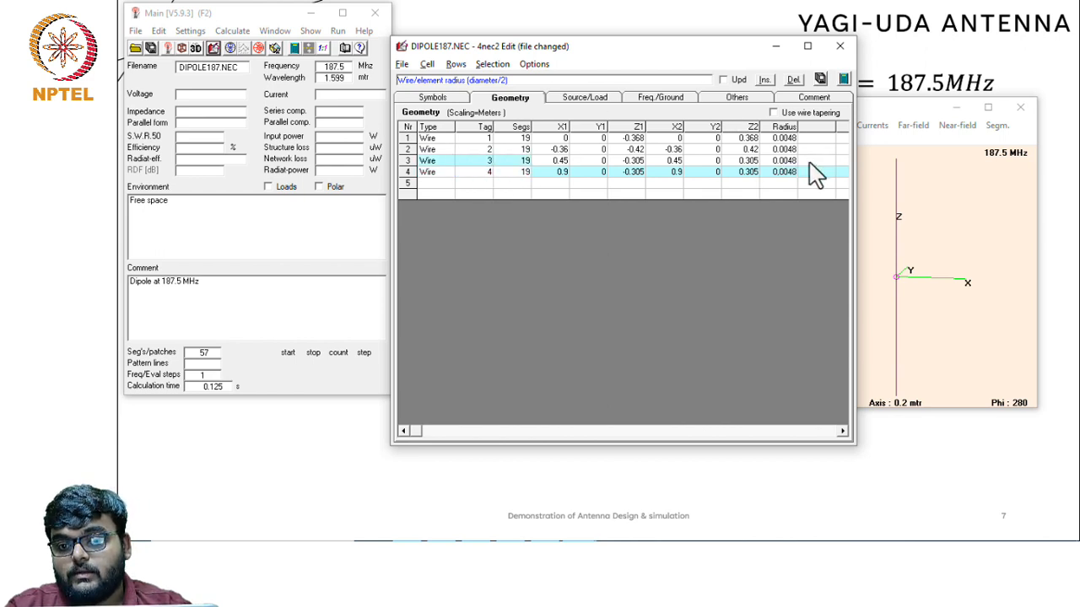
left_click(819, 80)
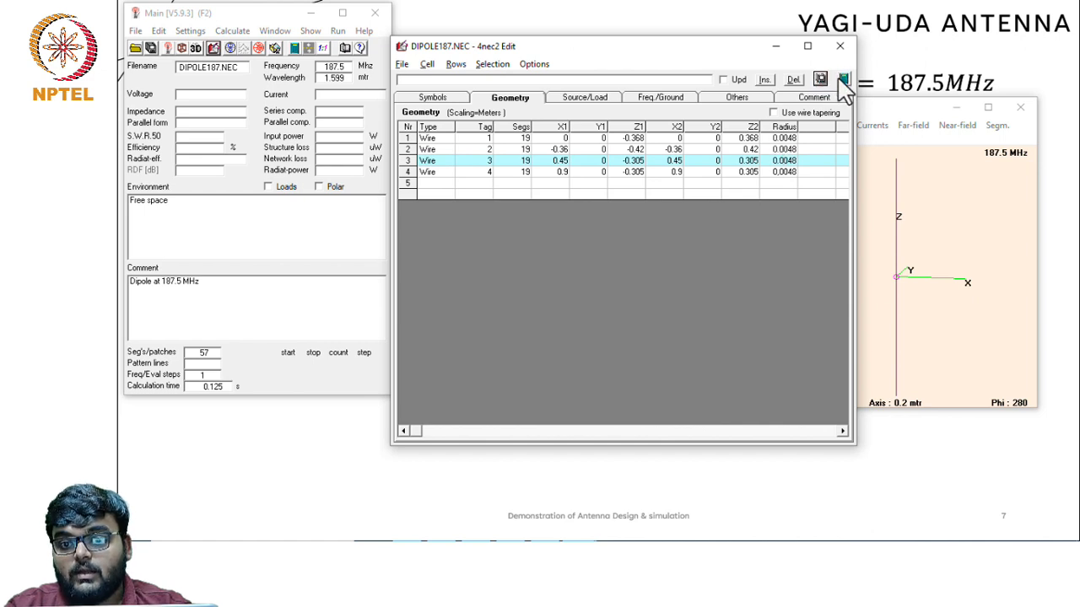
Try to start the far-field calculation of the four-wire antenna at 187.5 MHz, and leave its settings without generating
left_click(843, 81)
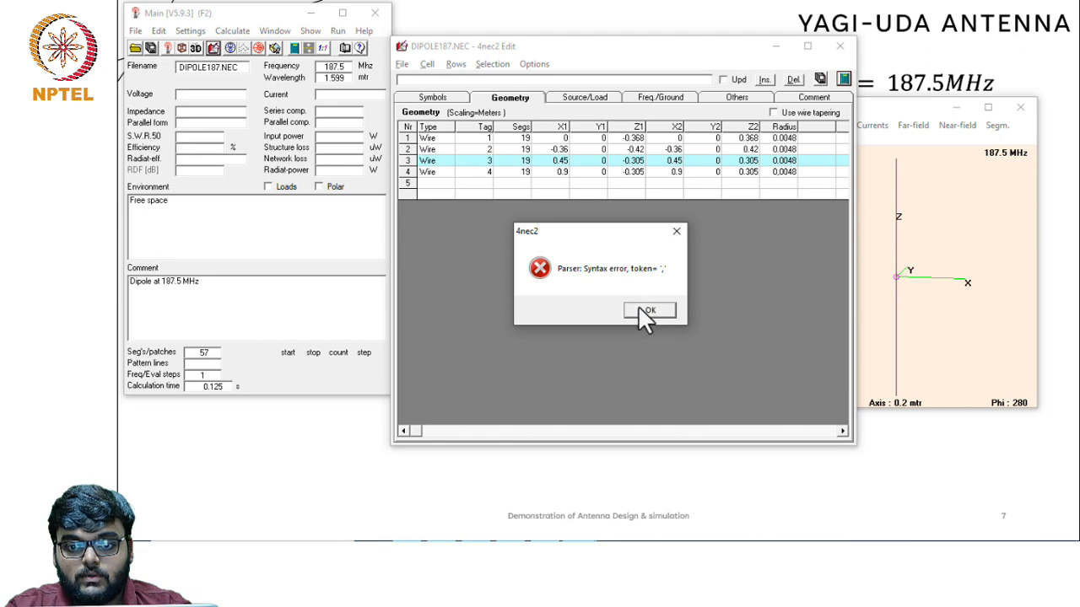
left_click(639, 307)
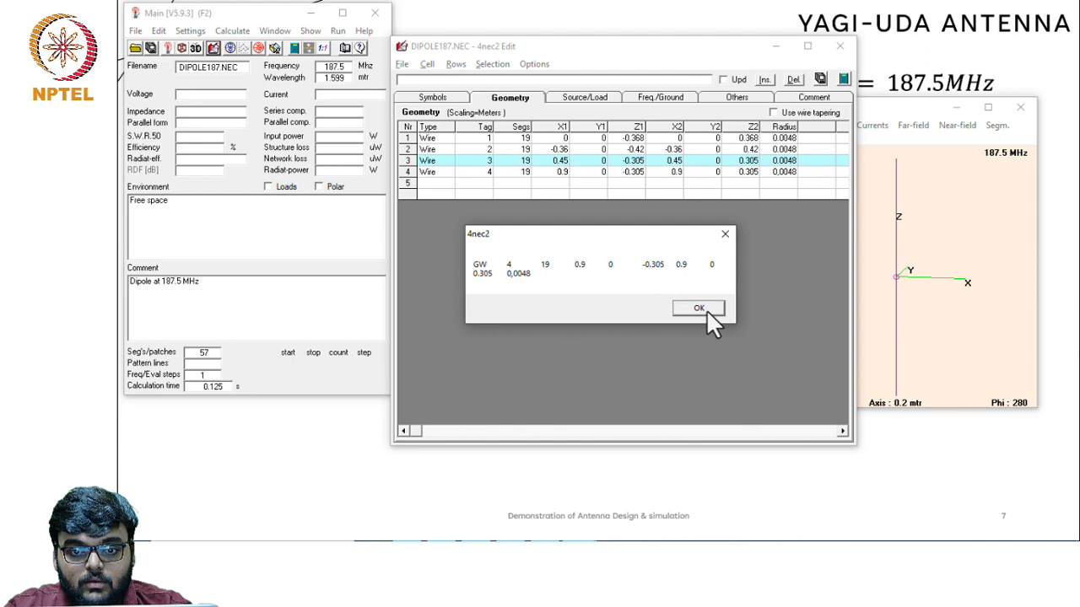
left_click(706, 309)
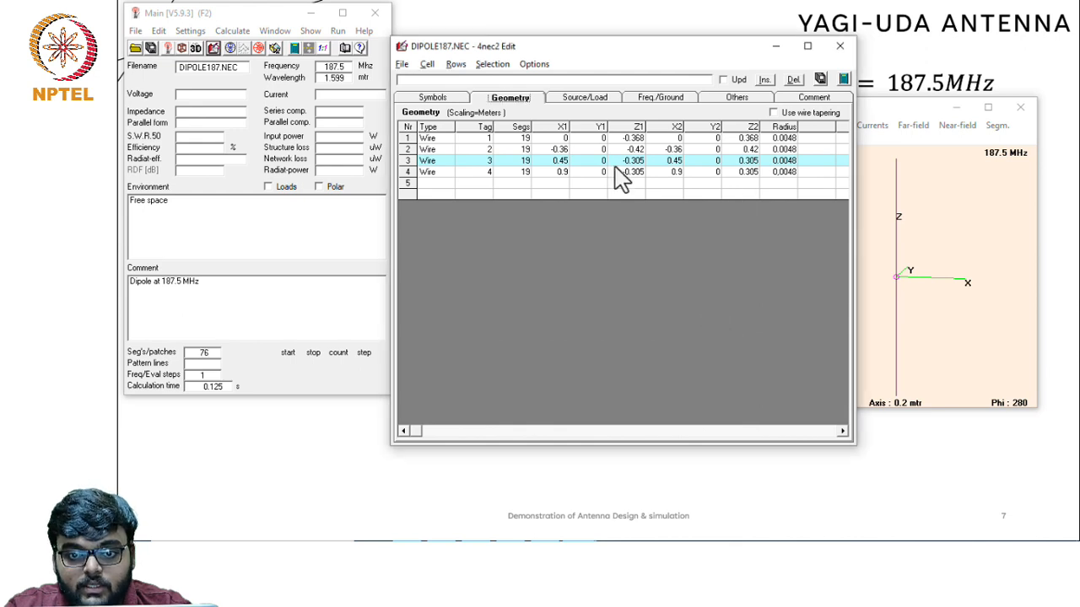
key("F7")
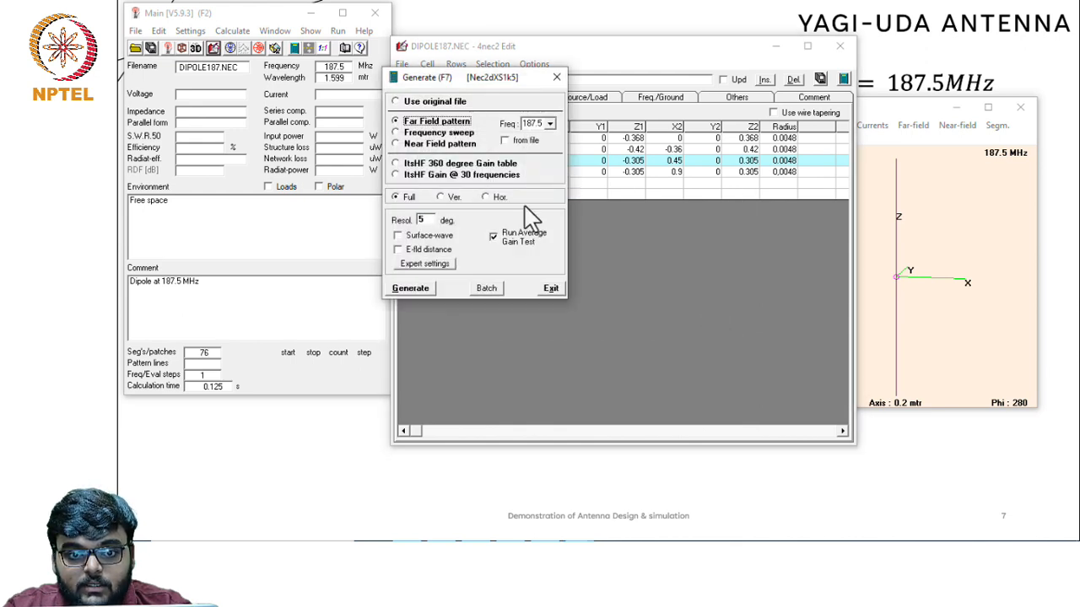
left_click(553, 288)
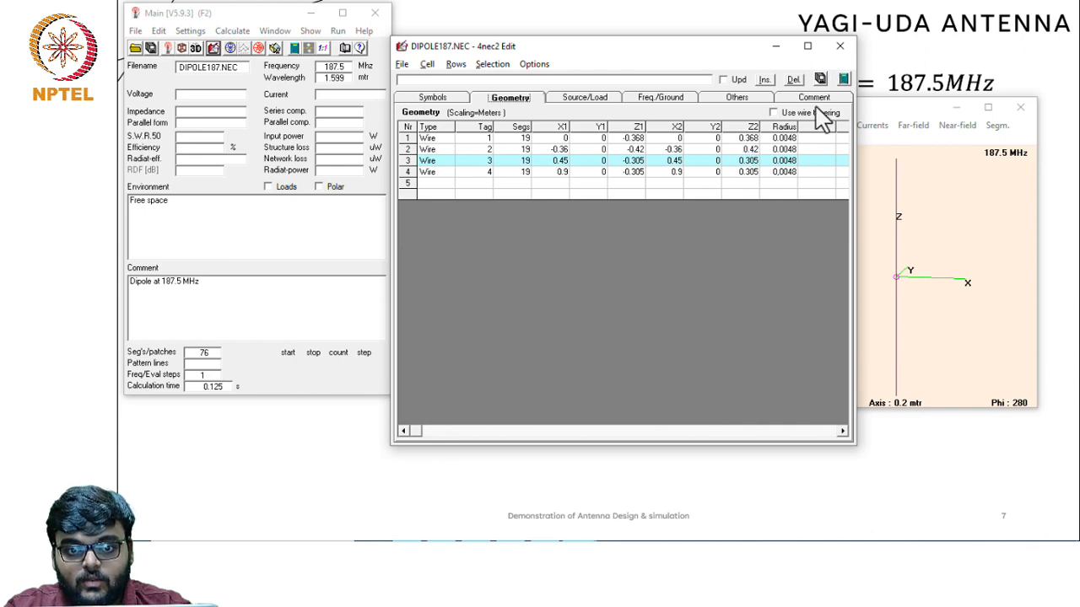
Retry the calculation to check which wire definition the parser rejects, and close the generation settings without running them
left_click(843, 79)
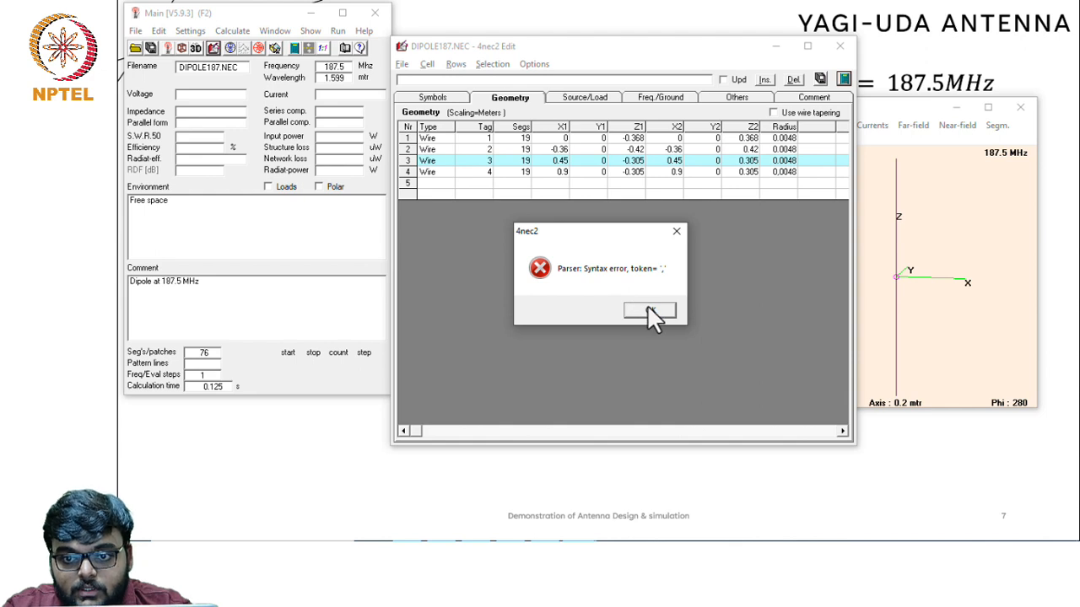
left_click(648, 308)
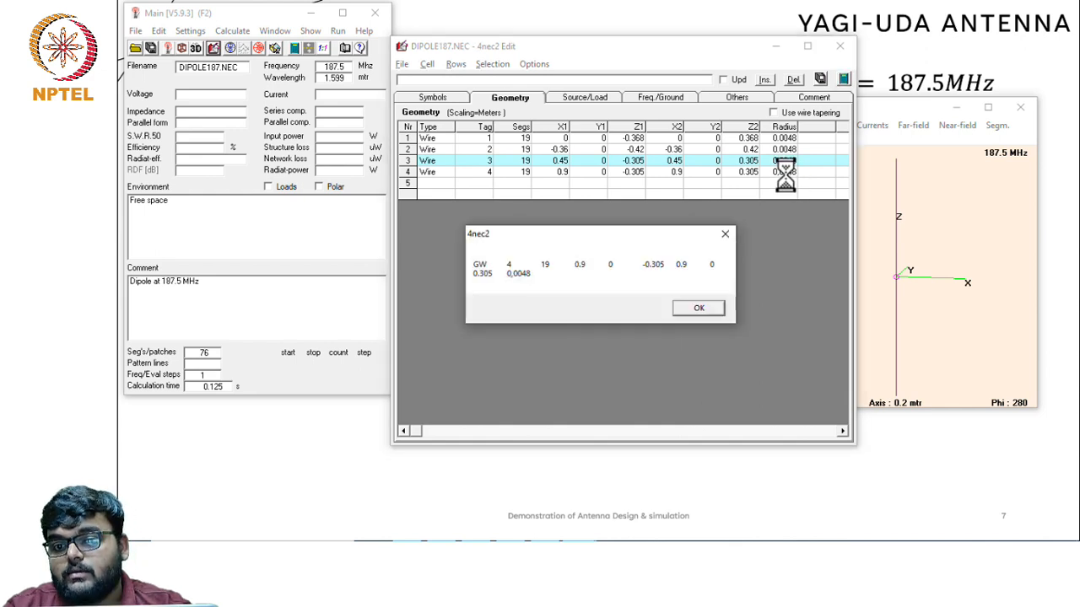
left_click(702, 307)
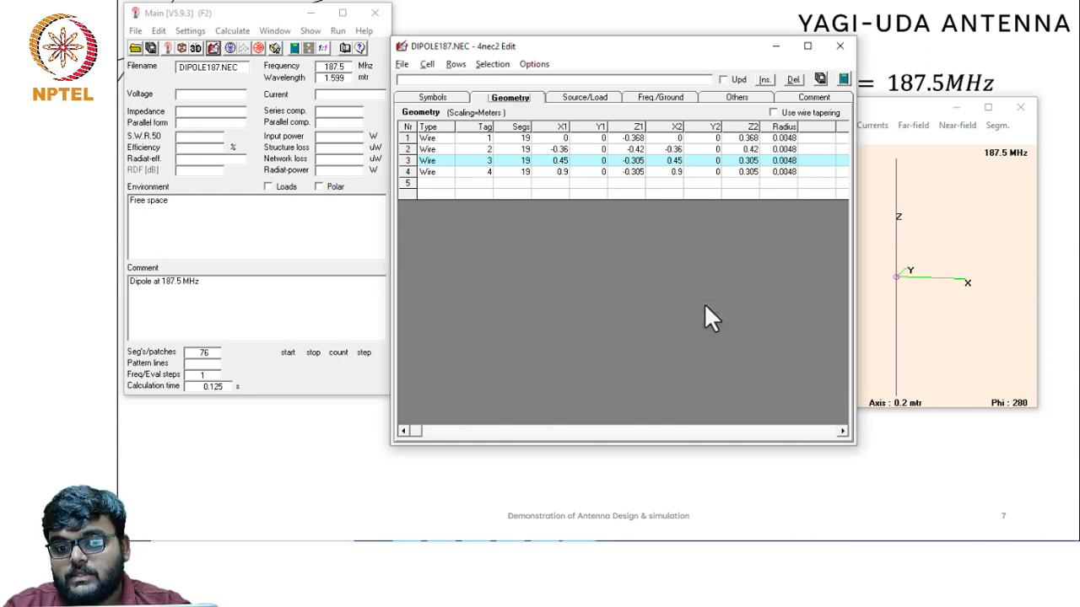
key("F7")
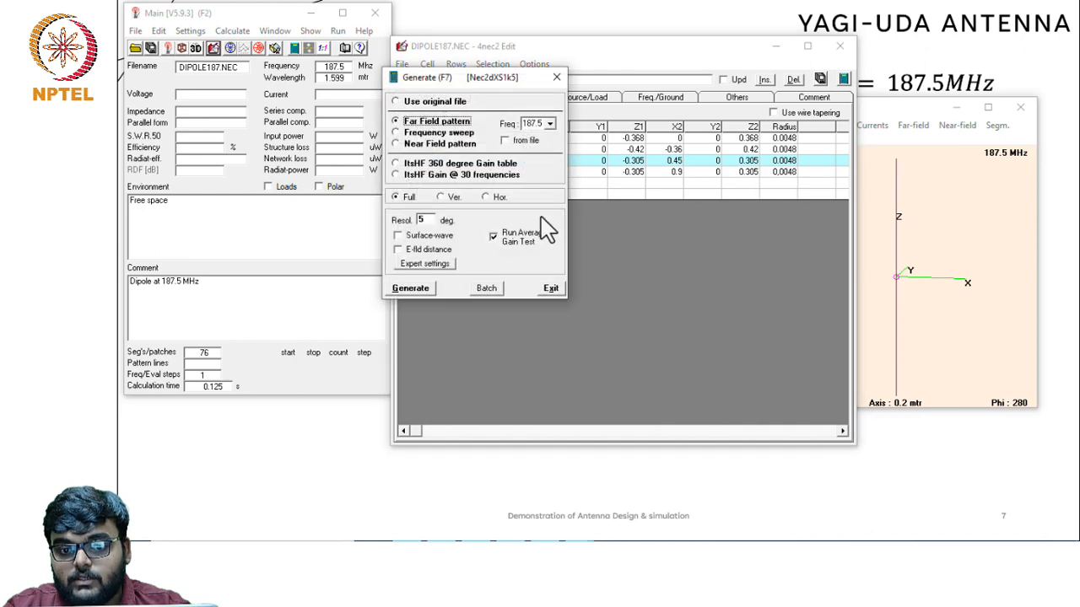
left_click(546, 288)
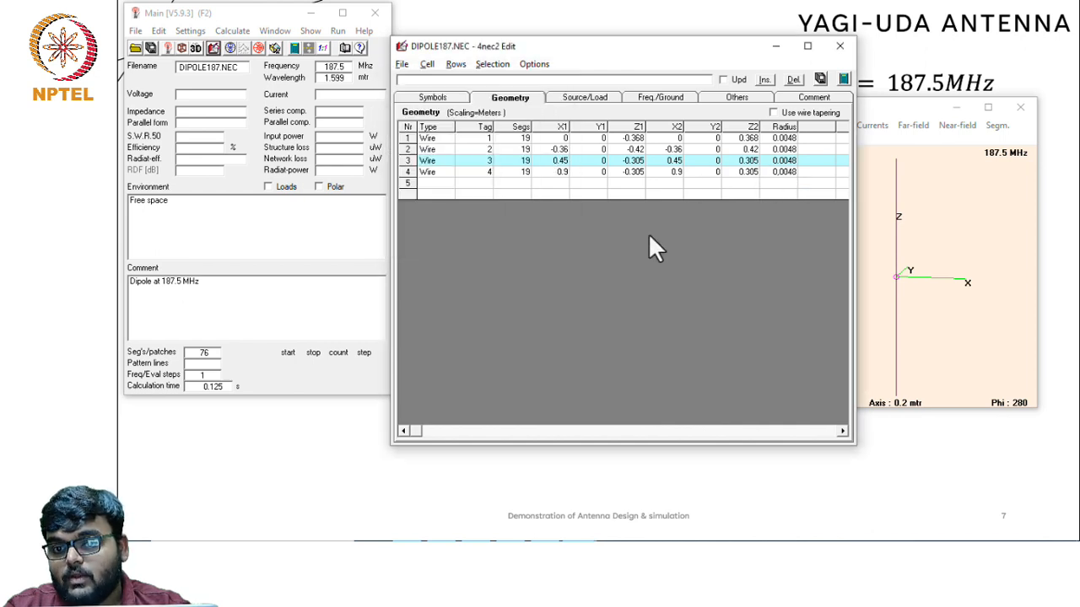
Correct the fourth wire's radius to 0.0048 with a decimal point
left_click(779, 173)
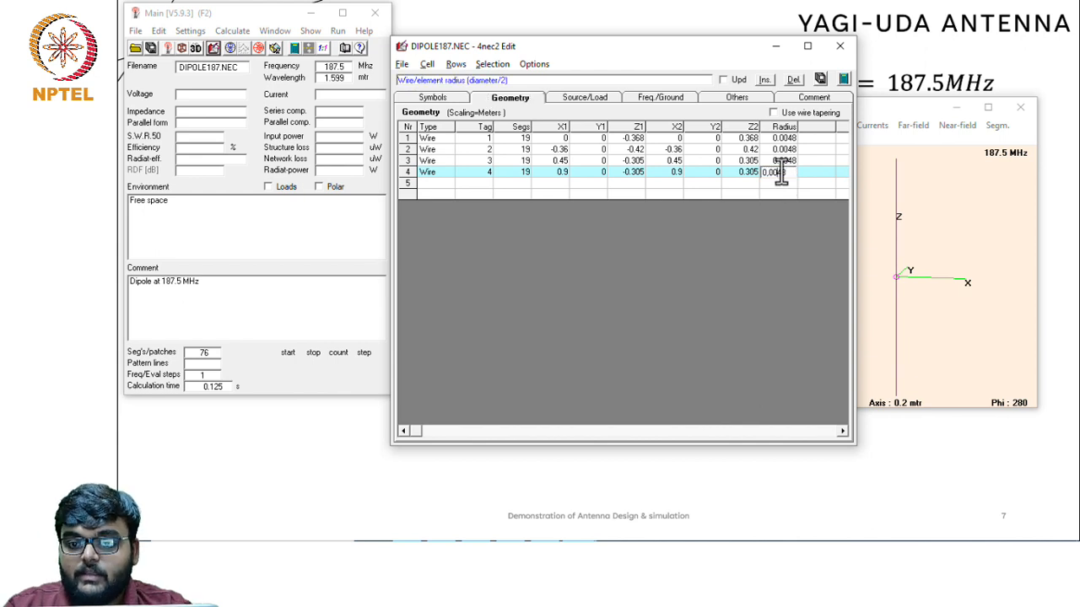
key("BackSpace")
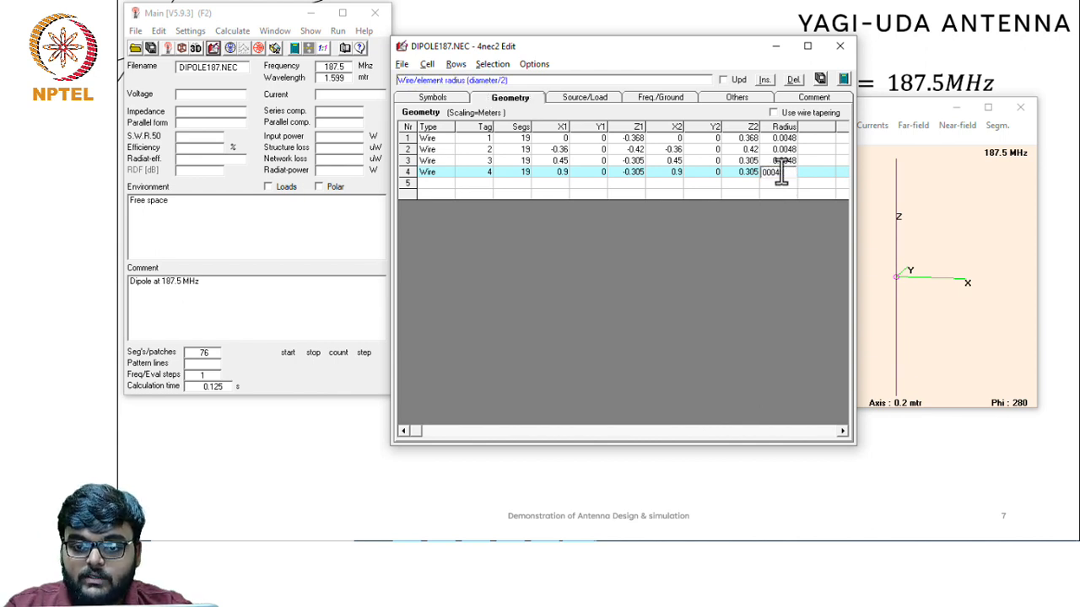
type(".")
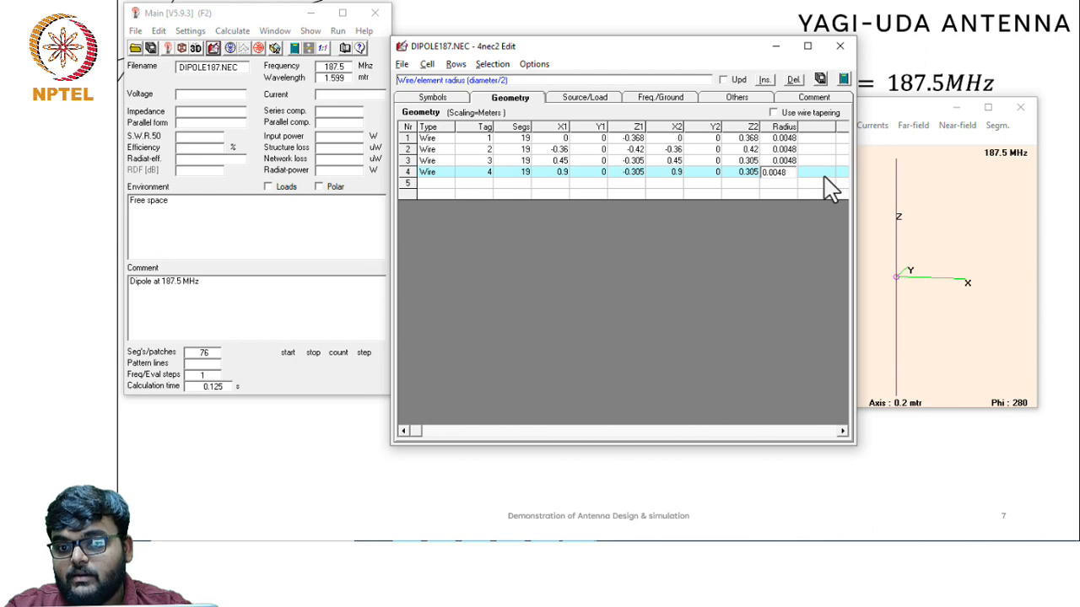
key("Return")
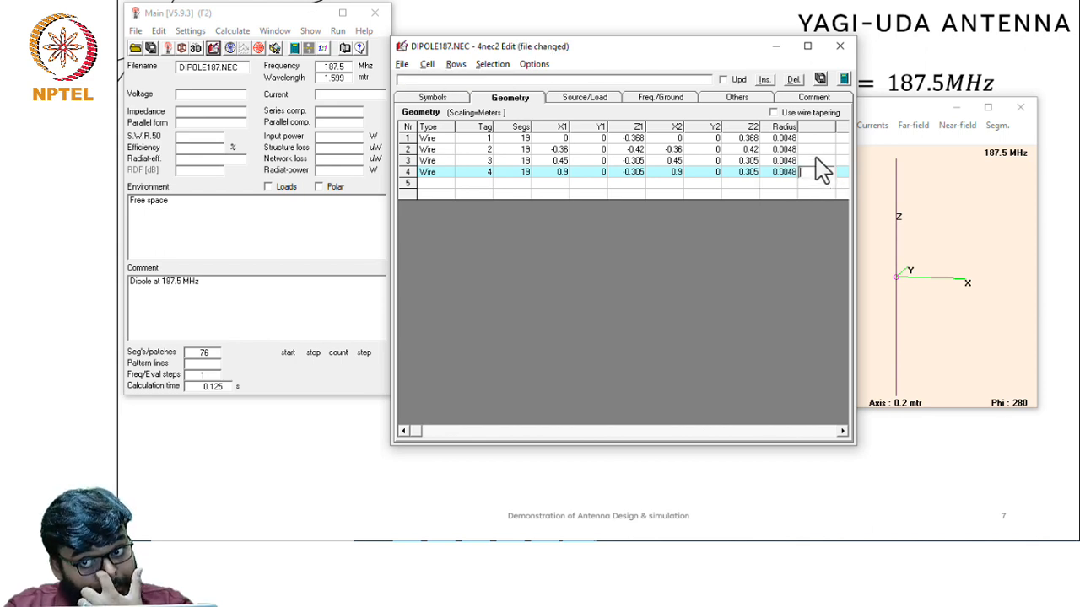
Generate the full far-field pattern at 187.5 MHz with losses zeroed for the average gain test, and read the gain at 90 degrees
left_click(844, 79)
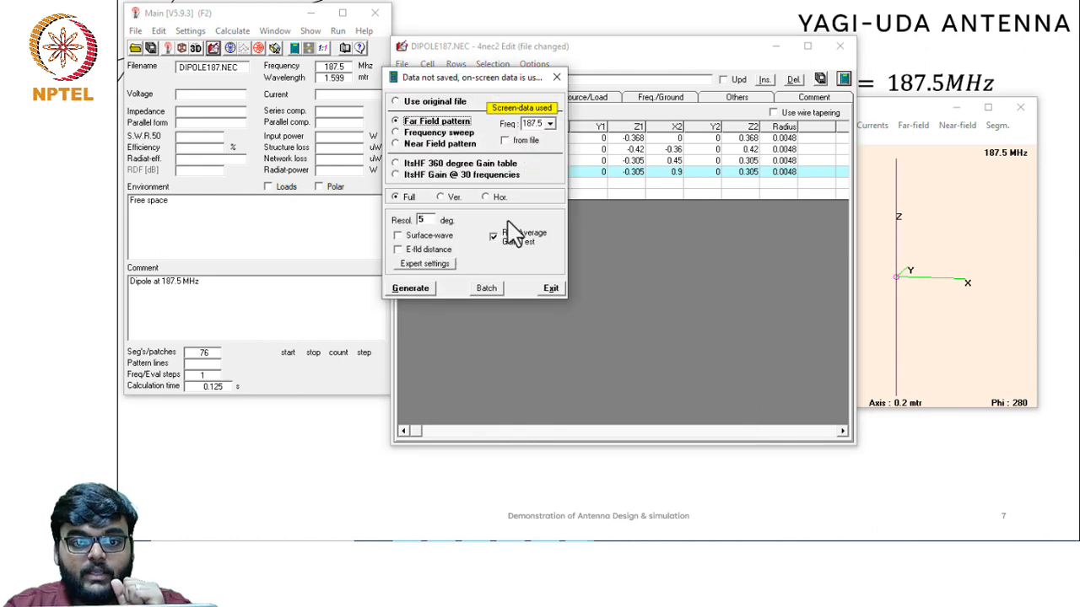
left_click(409, 288)
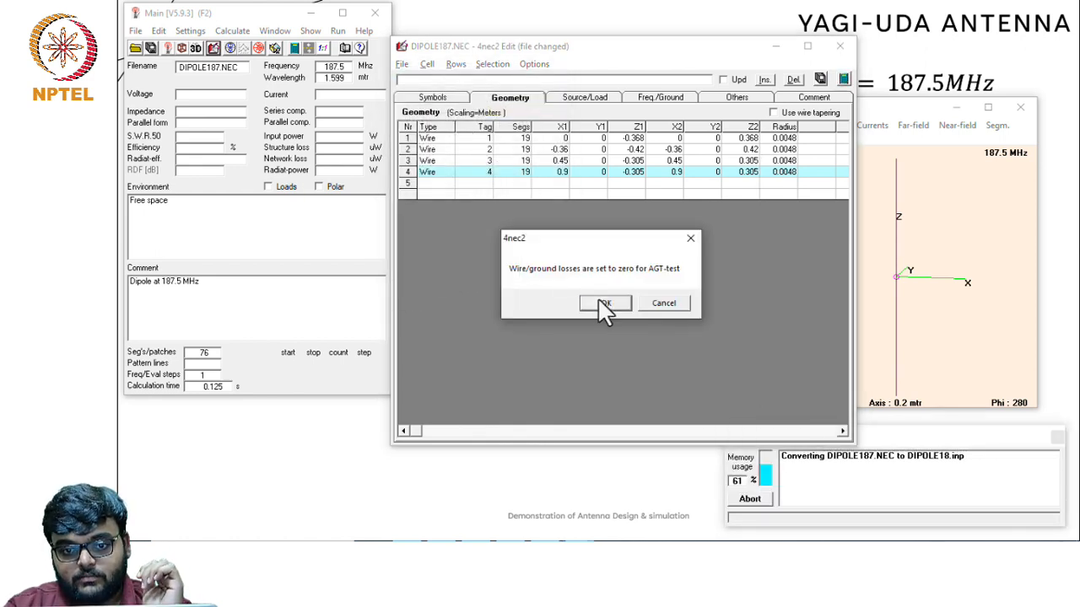
left_click(598, 299)
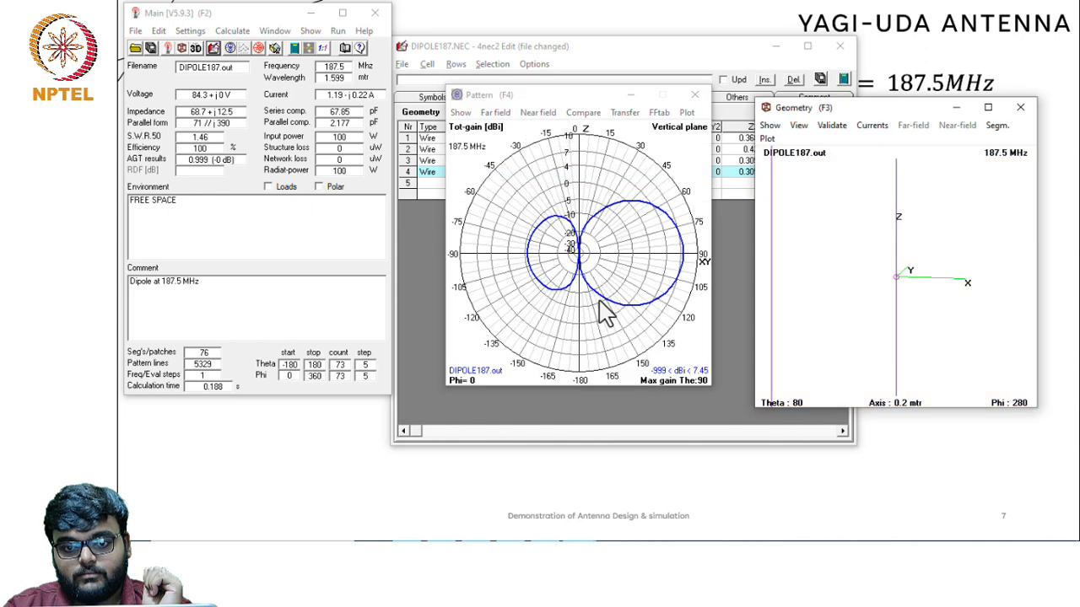
left_click(682, 259)
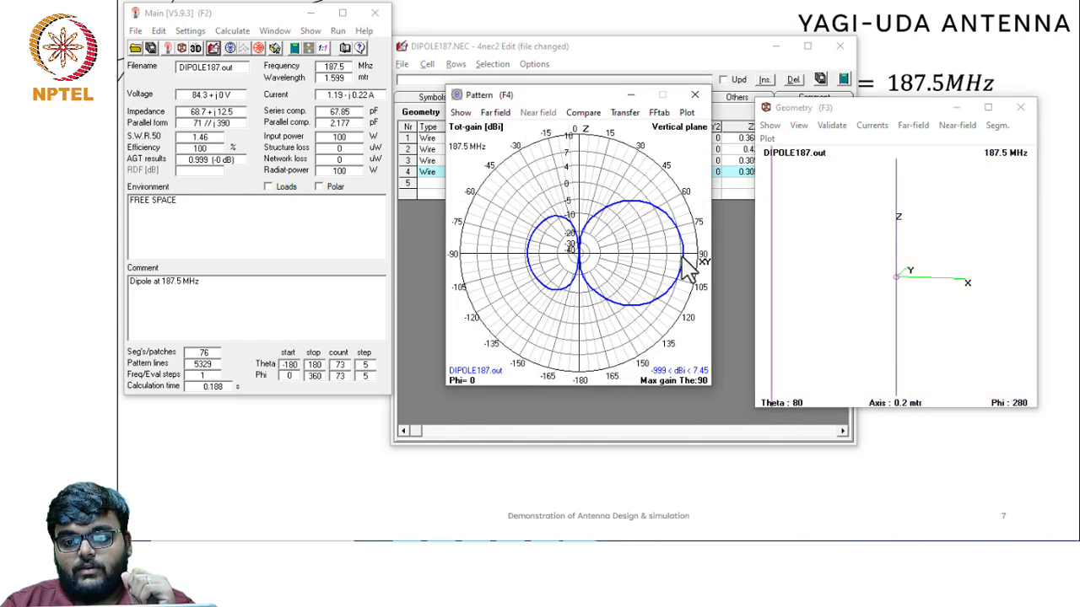
left_click(688, 260)
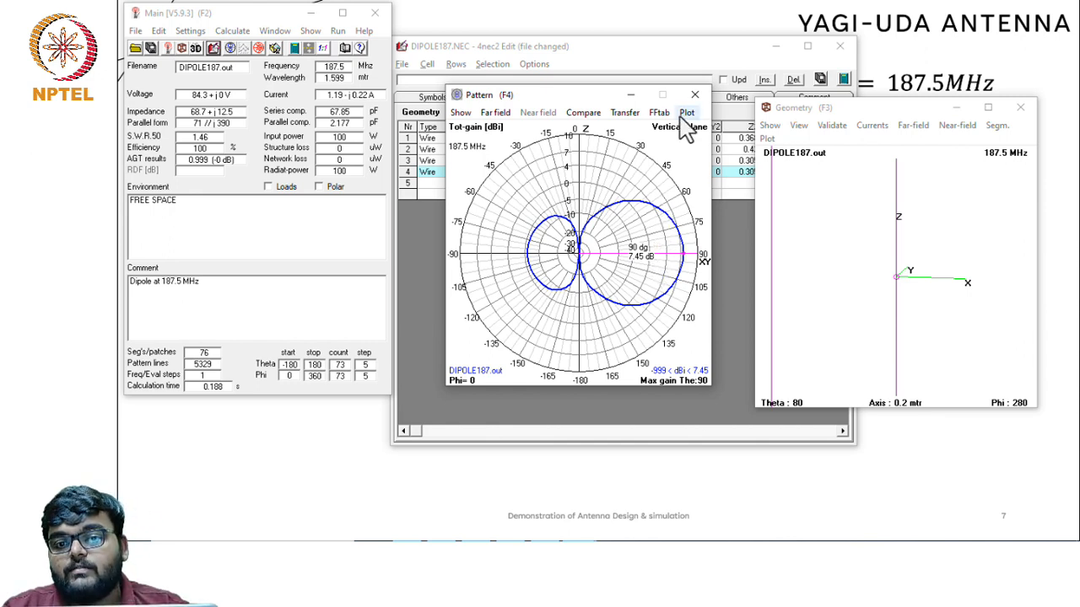
left_click(695, 95)
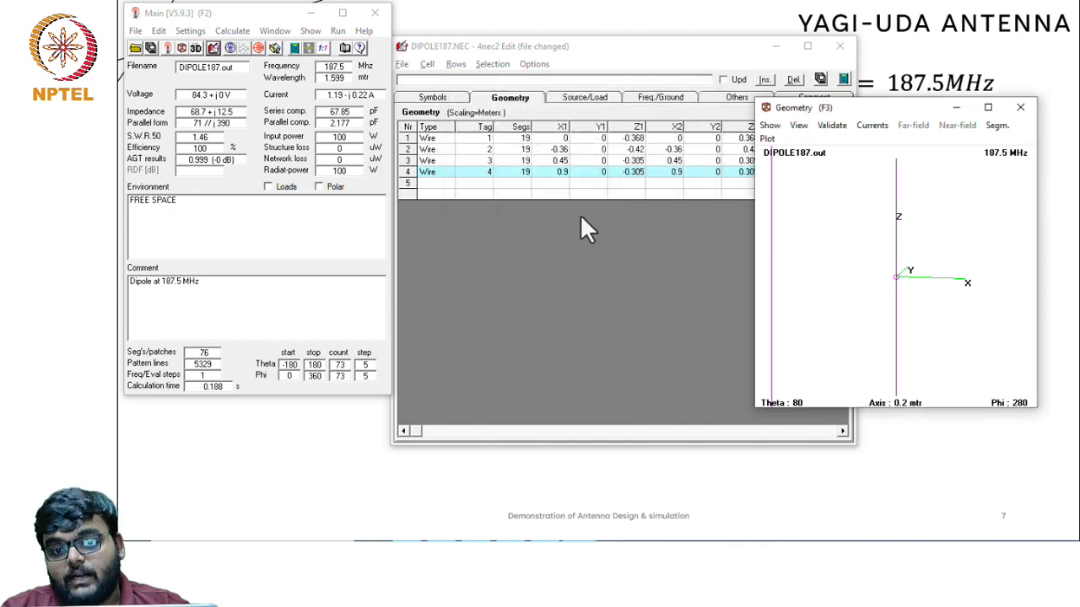
Set the fourth wire's X1 and X2 coordinates to 0.85 and save the antenna file
left_click(557, 173)
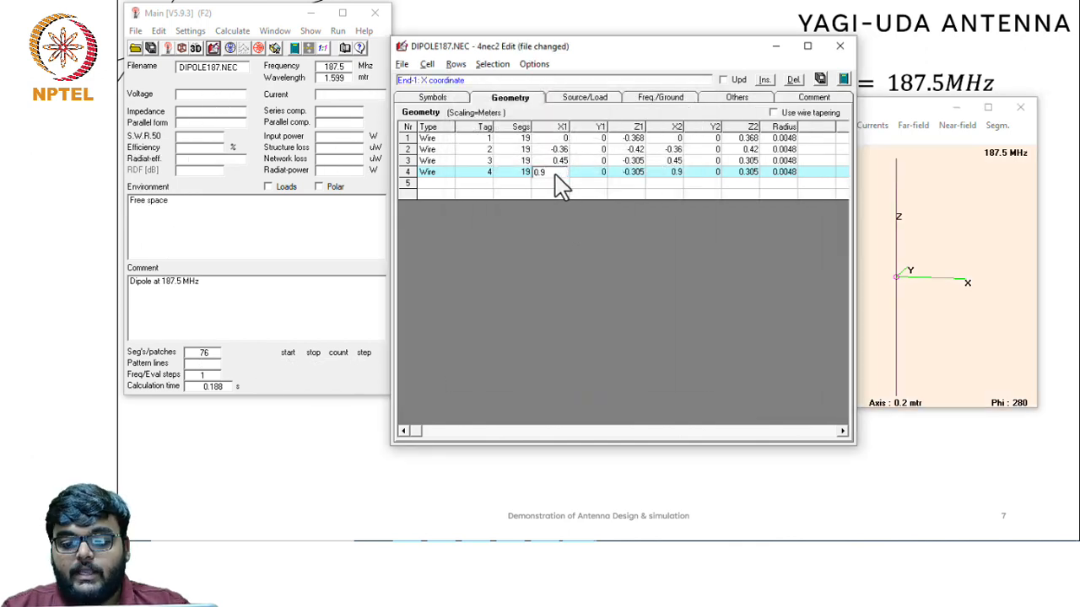
key("BackSpace")
type("85")
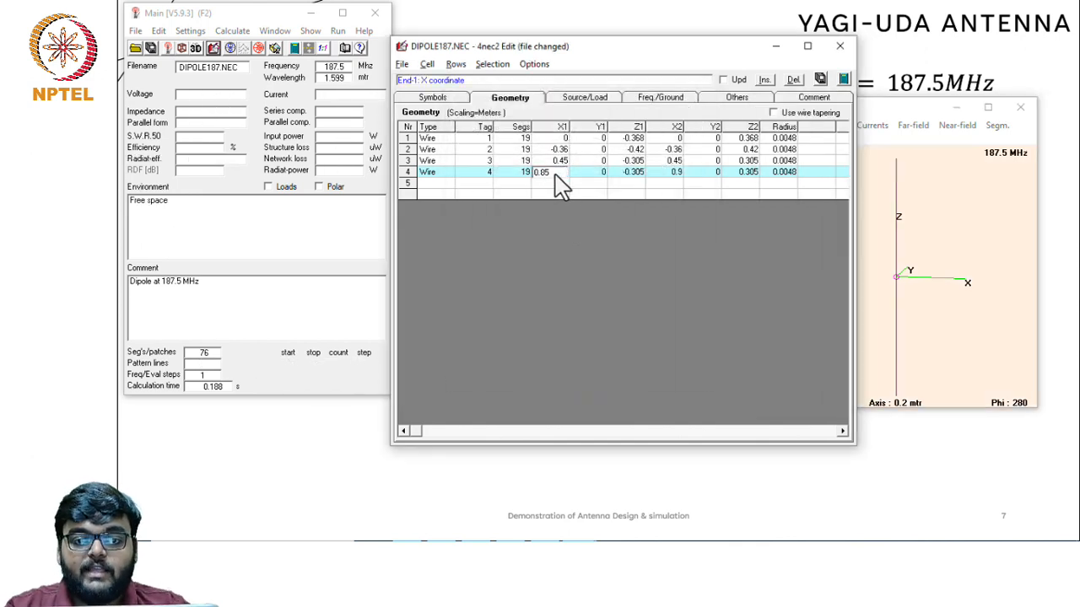
left_click(682, 174)
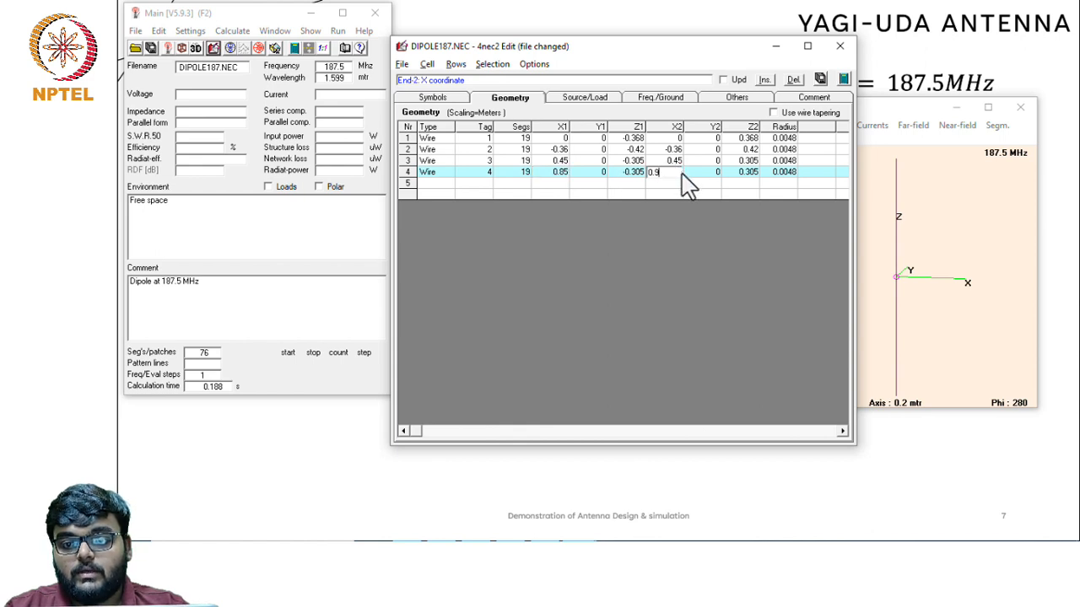
key("BackSpace")
type("85")
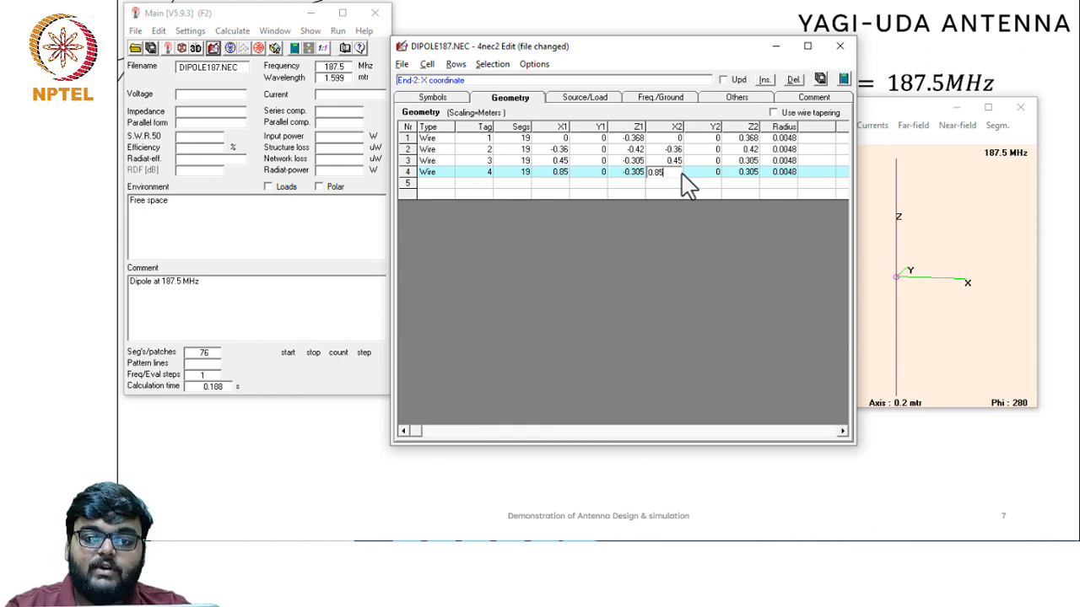
left_click(727, 218)
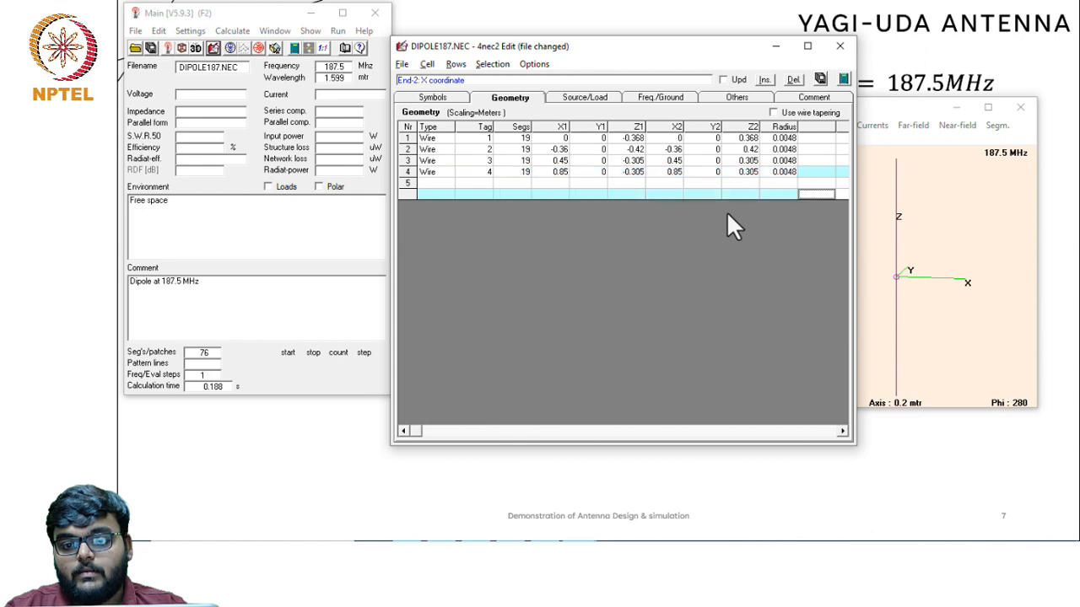
left_click(820, 80)
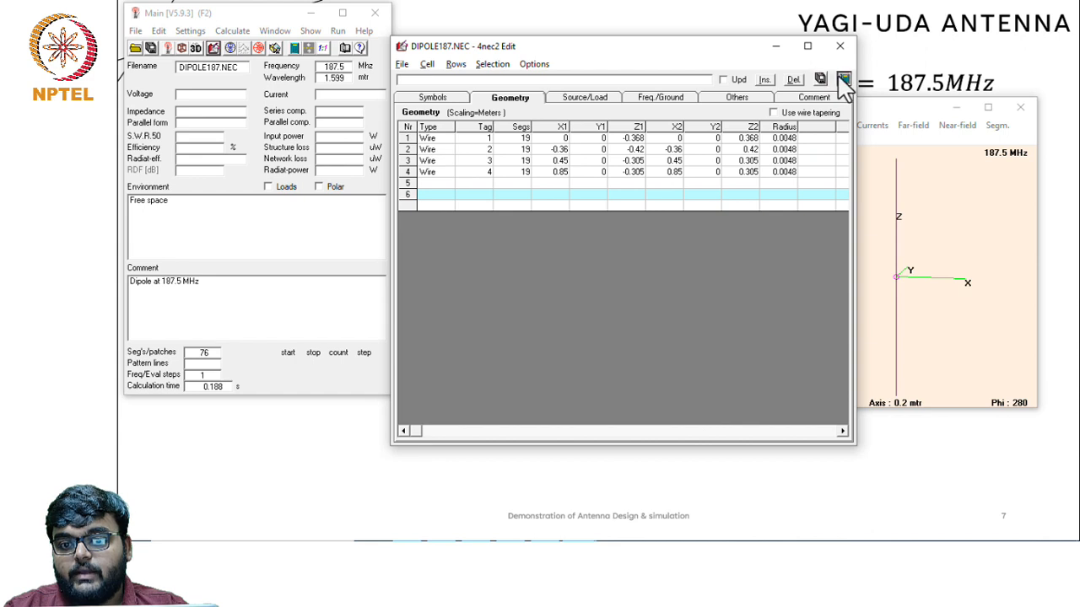
Generate the far-field pattern with the second director at 0.85 m, and read the gain around 90 degrees
left_click(844, 80)
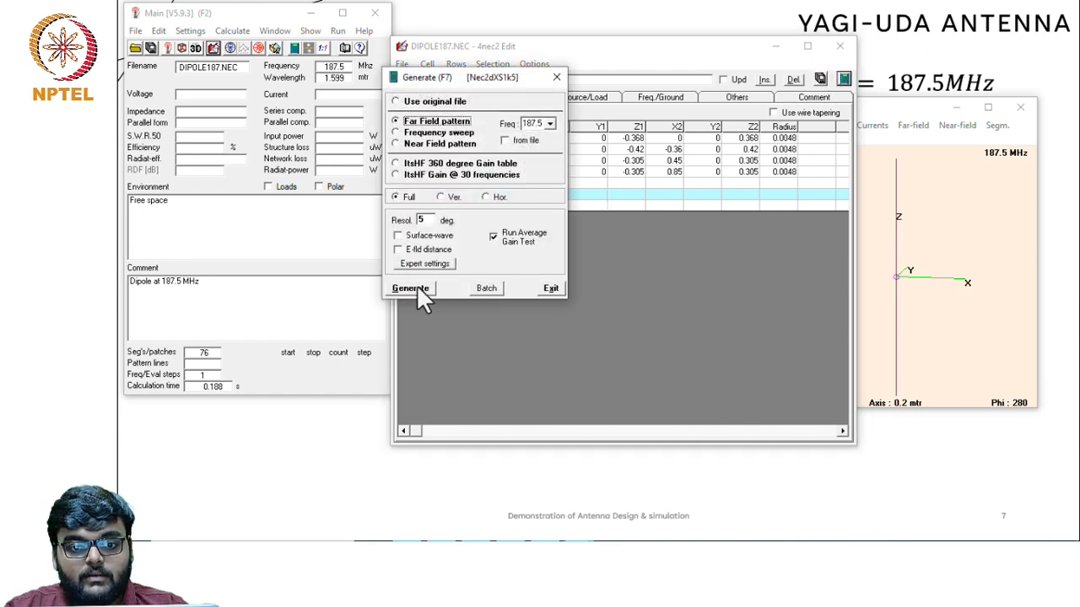
left_click(412, 288)
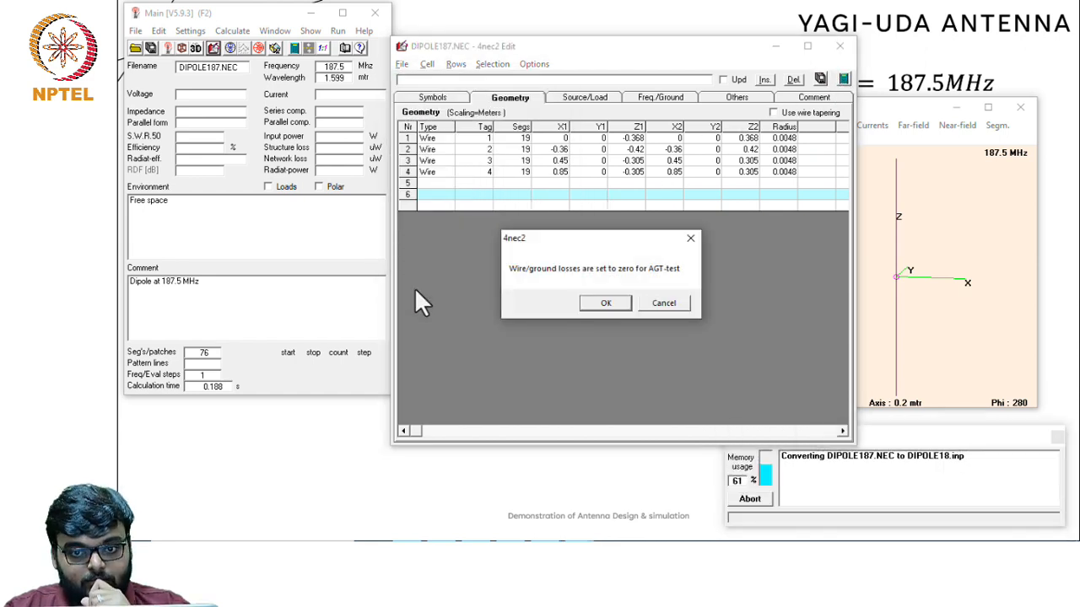
left_click(604, 303)
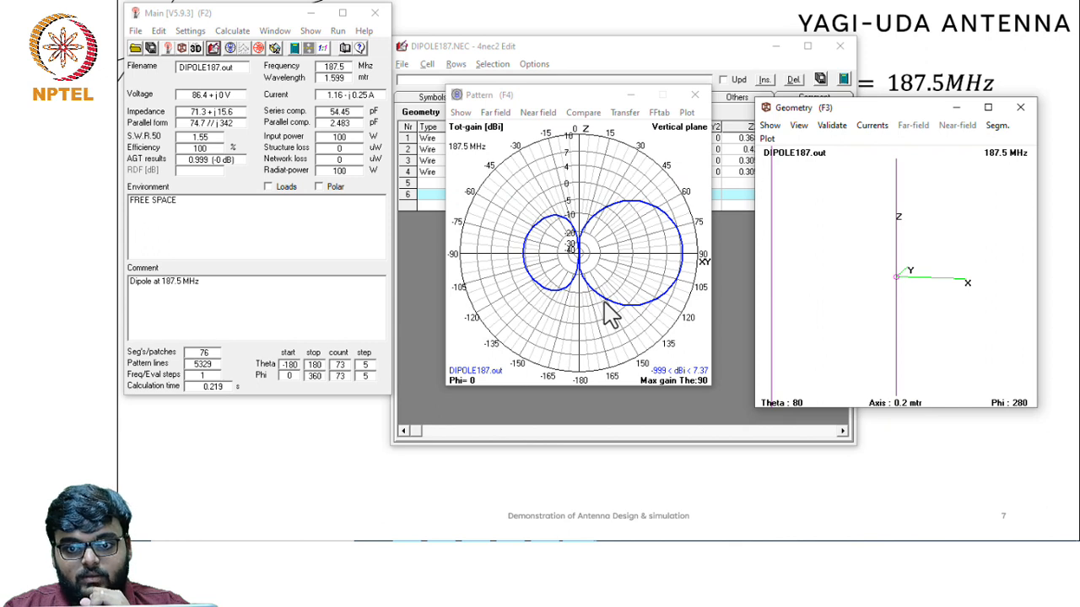
left_click(680, 260)
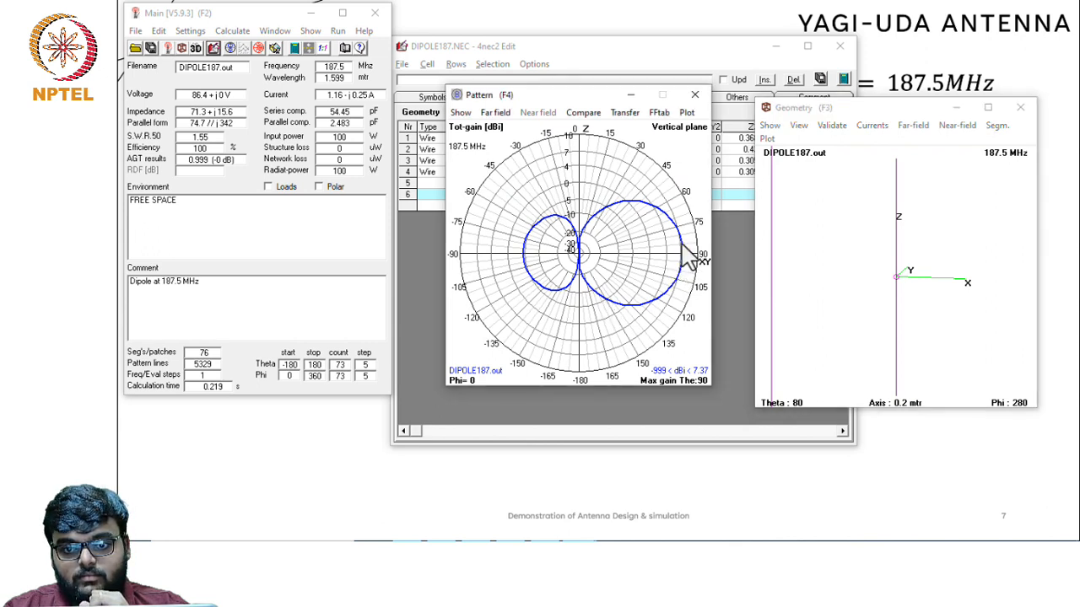
left_click(681, 246)
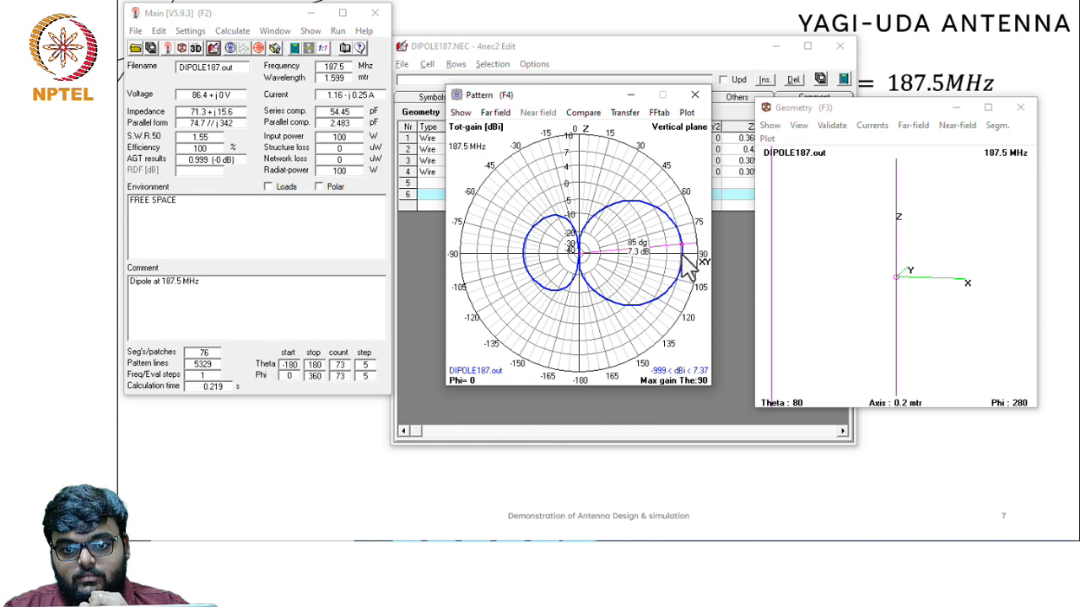
left_click(681, 257)
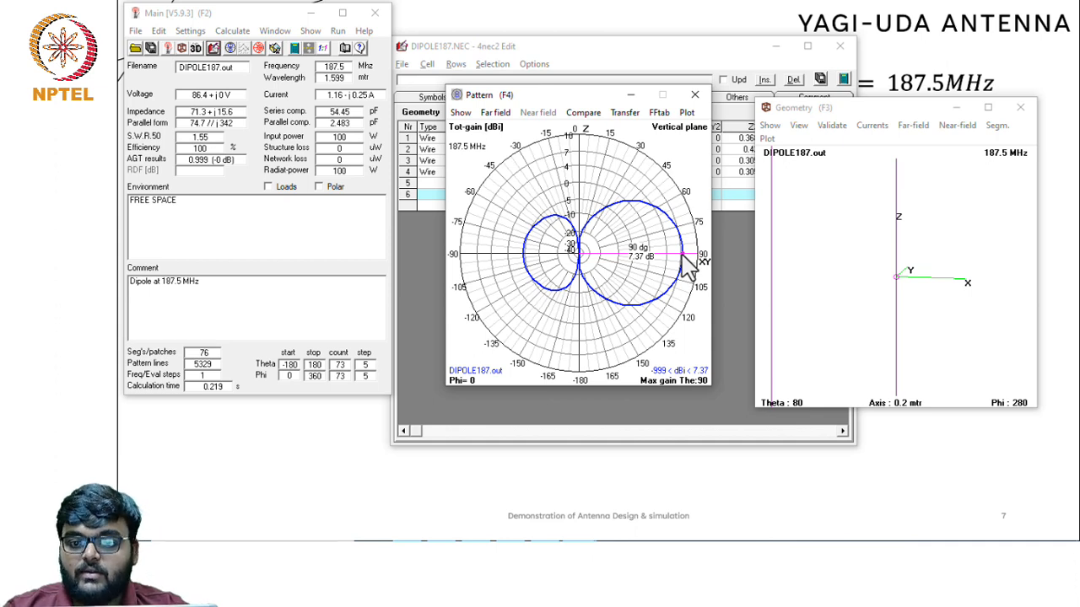
left_click(699, 90)
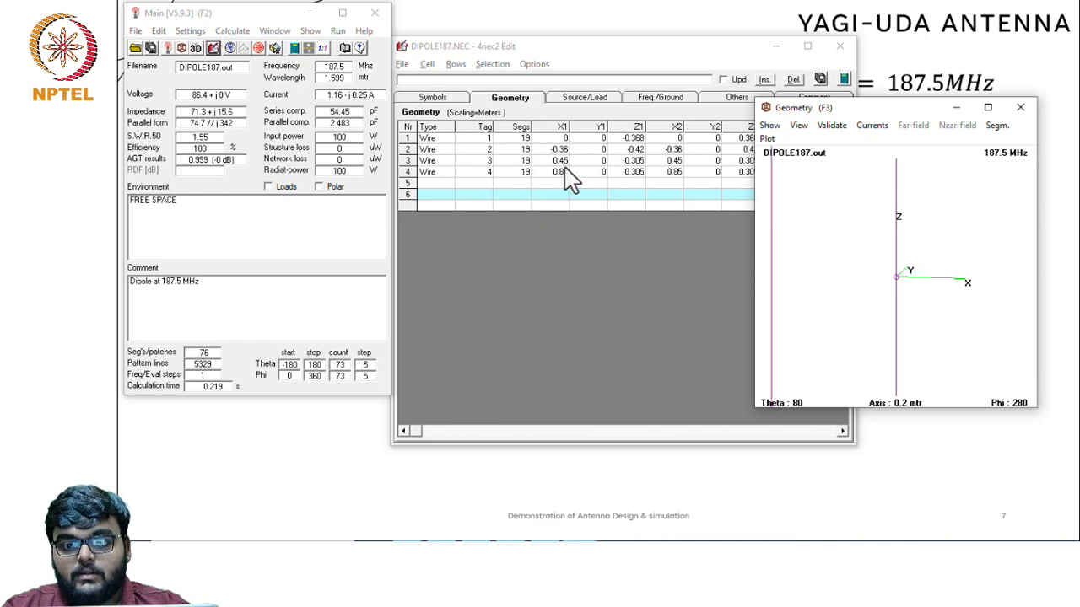
Set the fourth wire's X1 and X2 coordinates back to 0.9
left_click(559, 172)
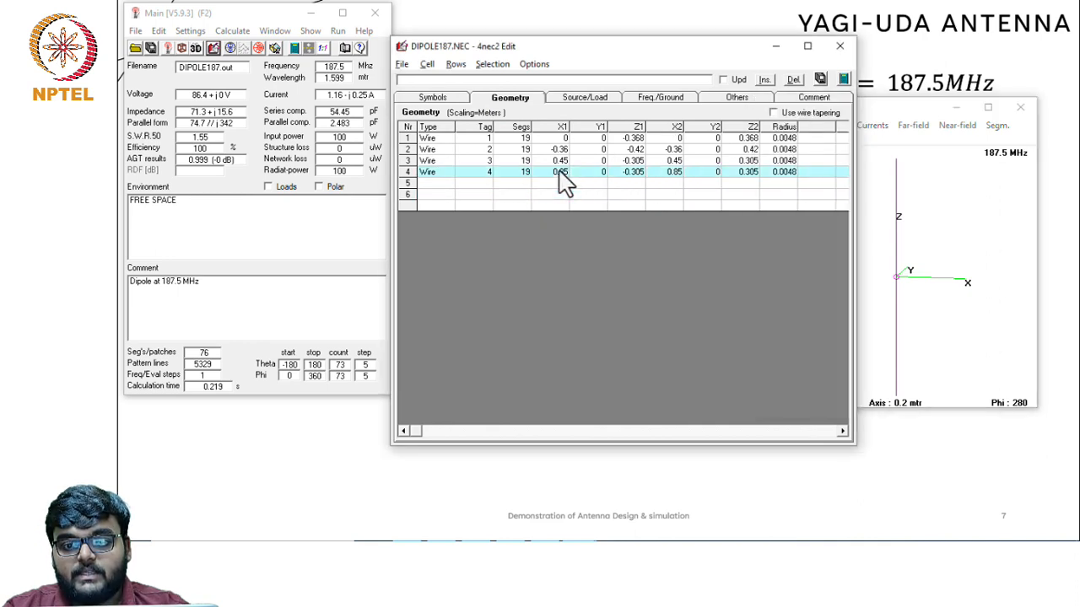
left_click(560, 172)
key("BackSpace")
key("BackSpace")
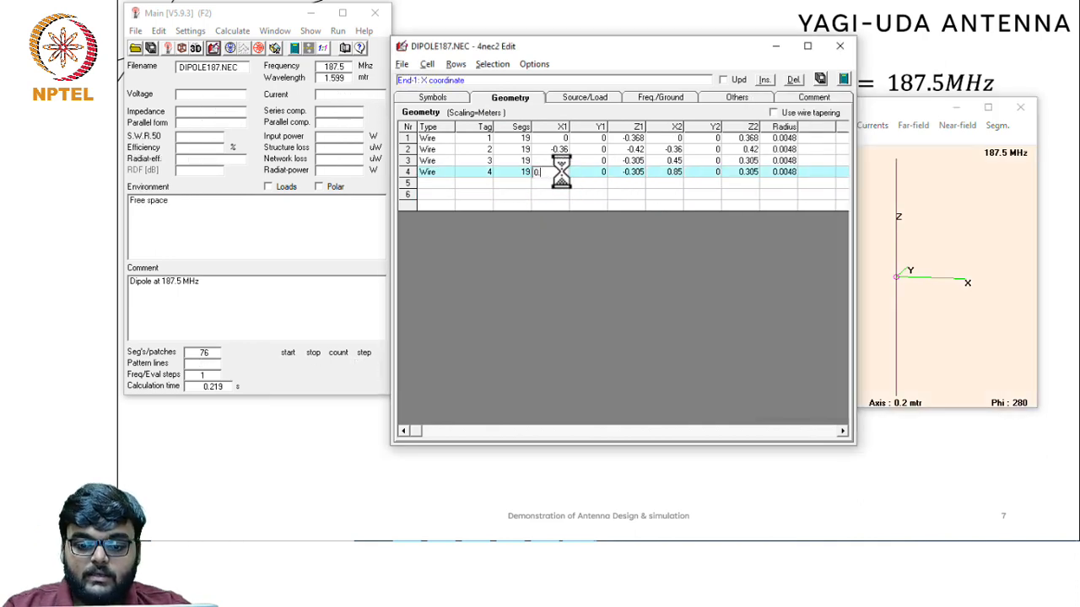
type("9")
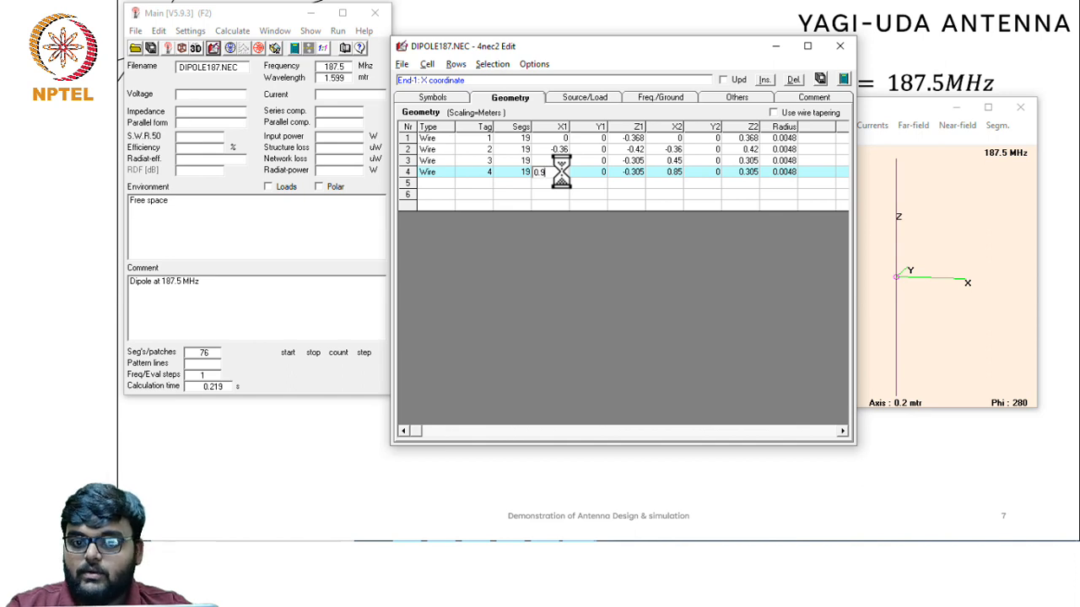
left_click(680, 174)
key("BackSpace")
key("BackSpace")
key("BackSpace")
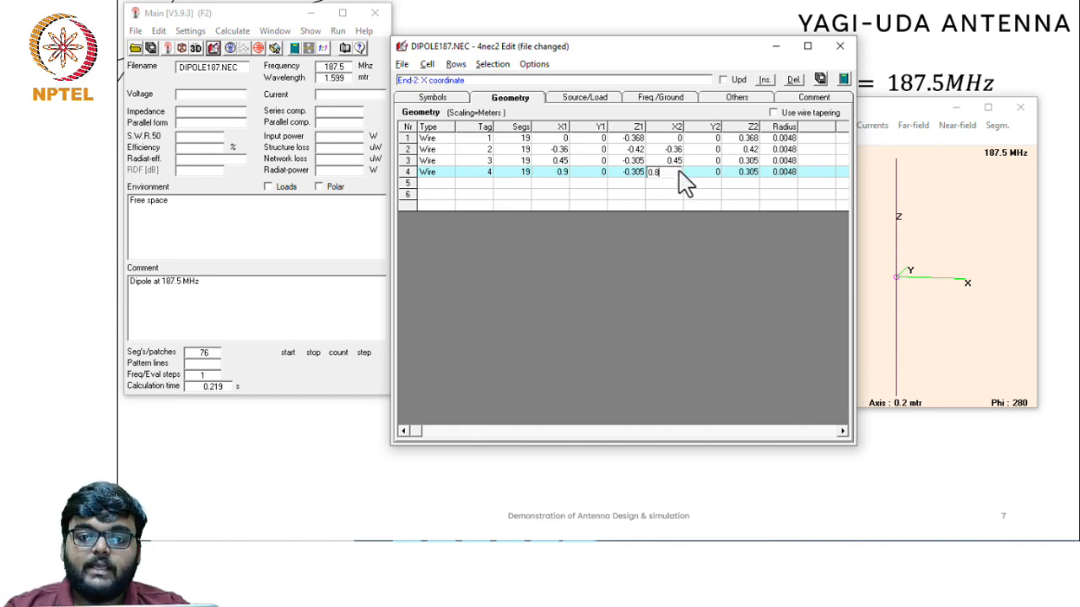
type(".9")
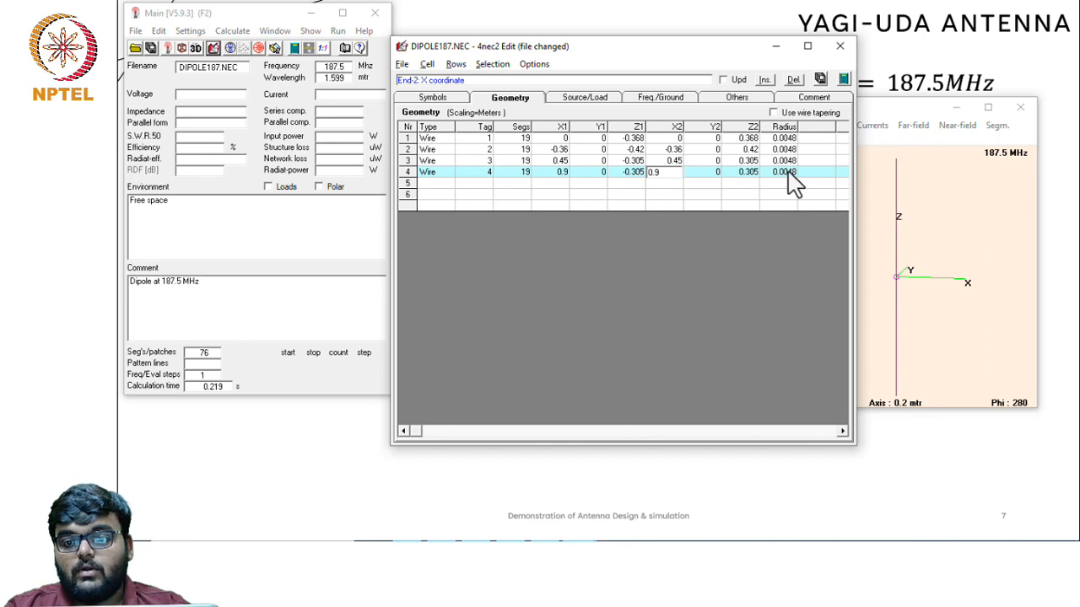
key("Tab")
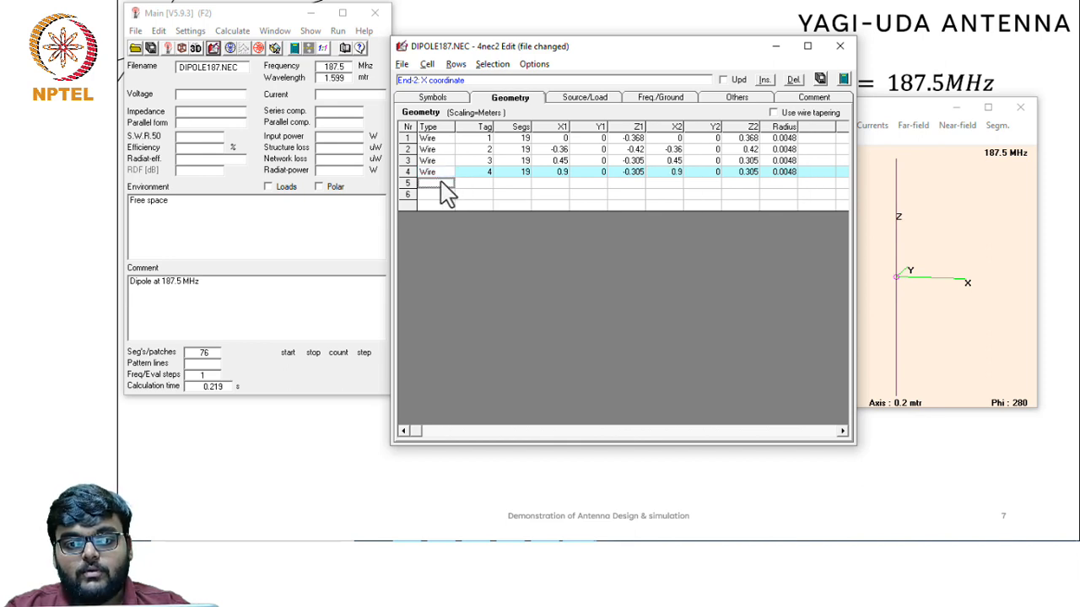
Add a fifth wire to the geometry table with tag 5 and 19 segments
left_click(440, 183)
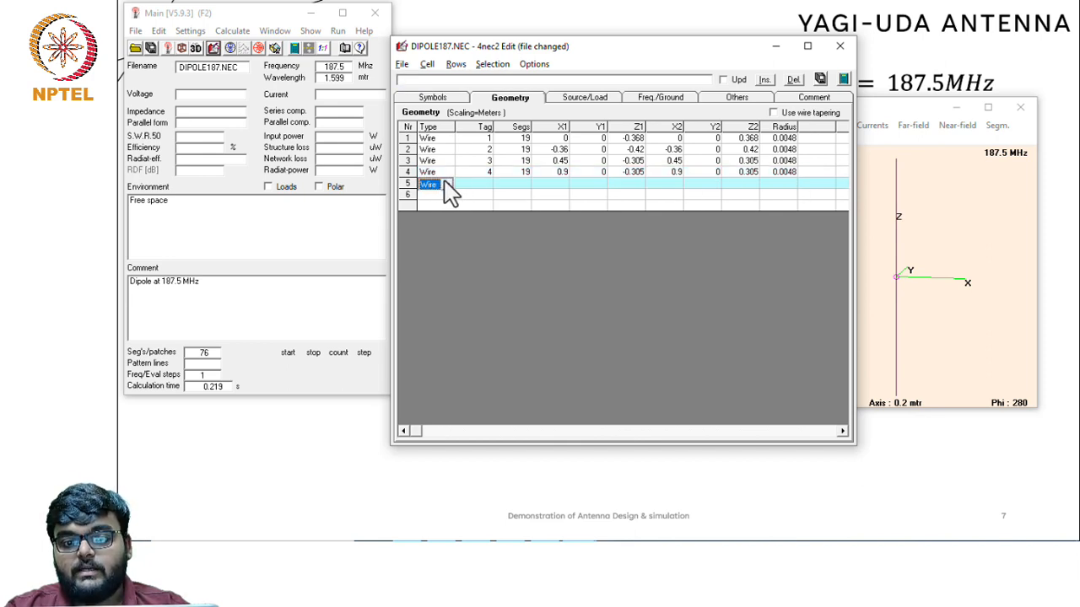
left_click(480, 183)
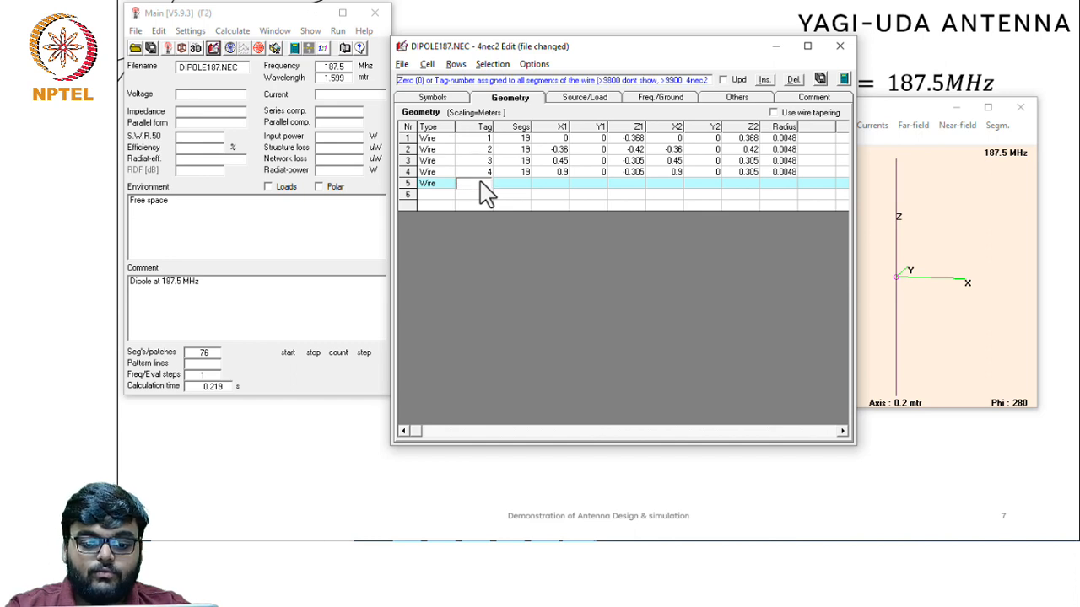
type("5")
key("Tab")
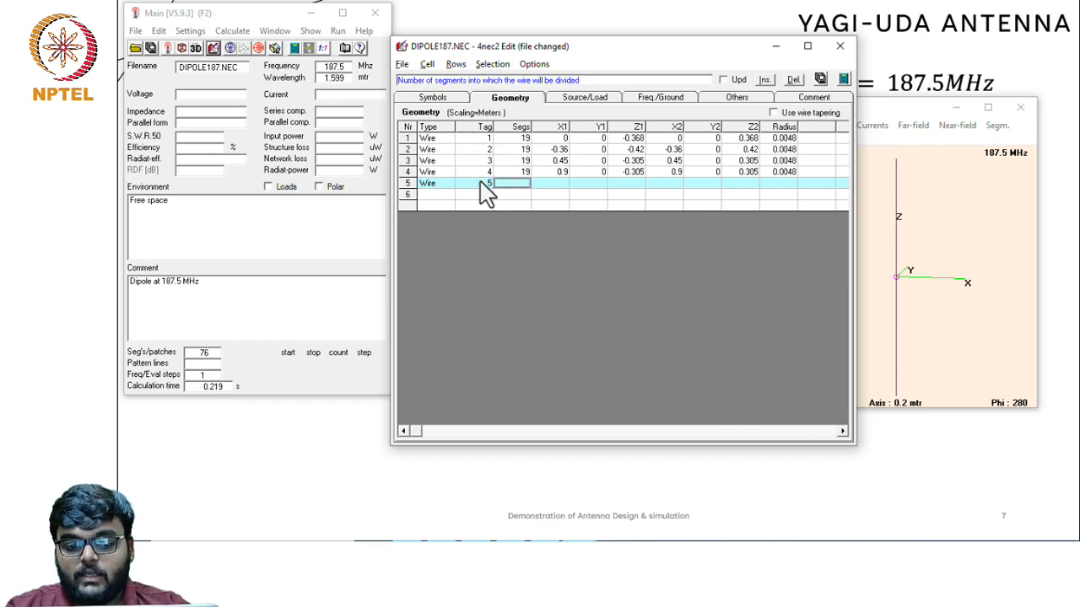
type("19")
key("Tab")
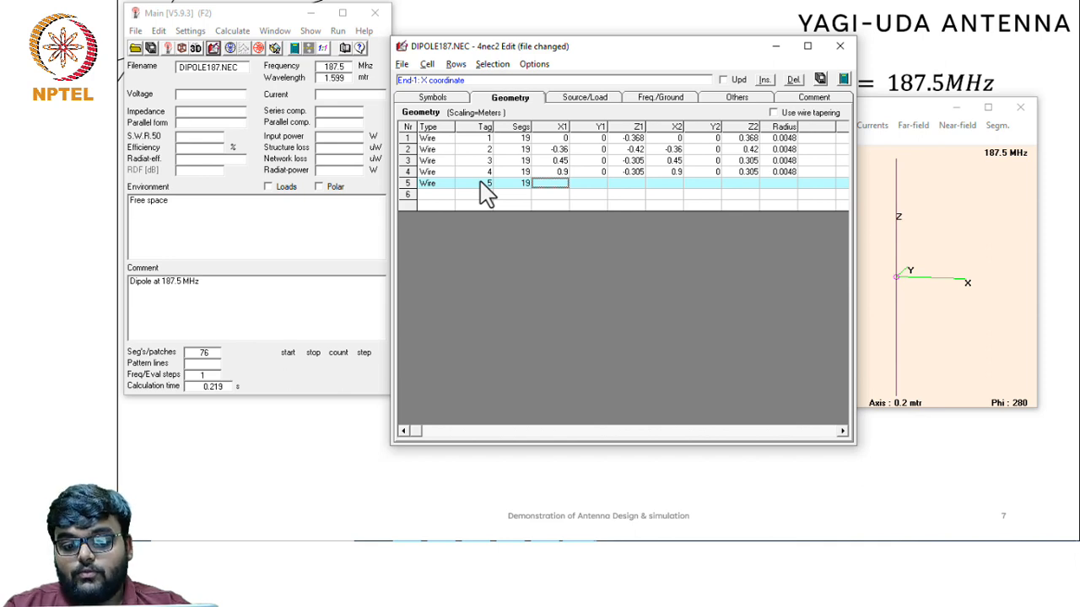
Set the fifth wire's first end to X1 1.35, Y1 0 and Z1 -0.305
type("1")
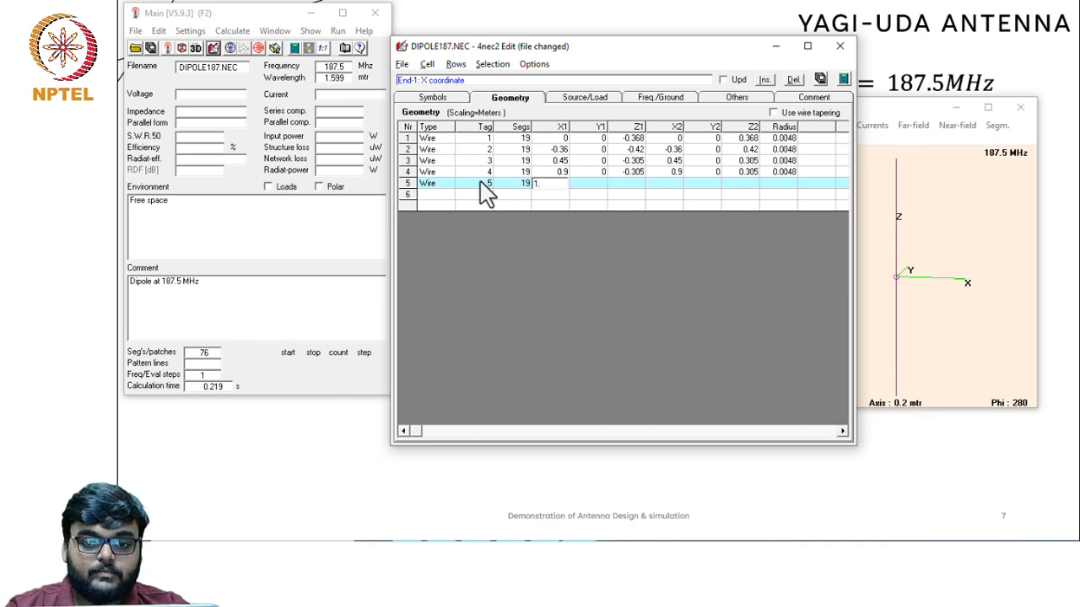
type(".3")
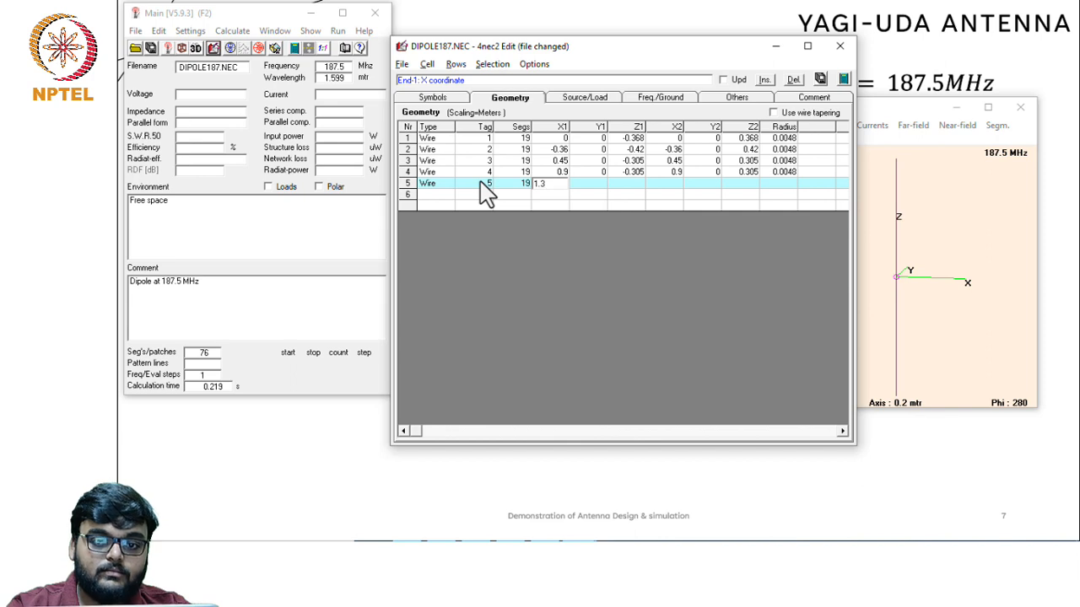
type("5")
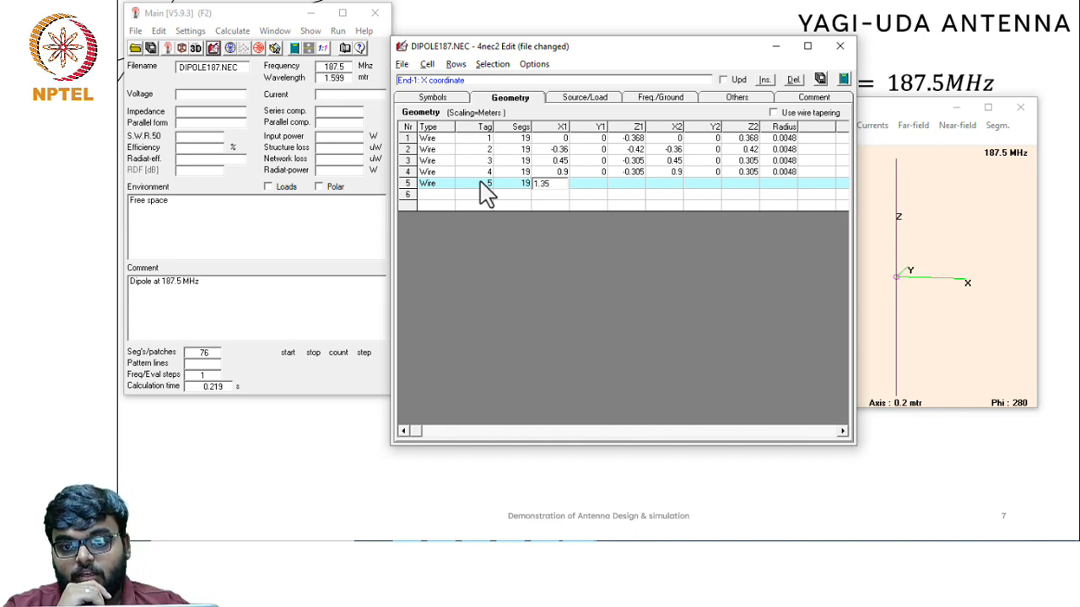
key("Tab")
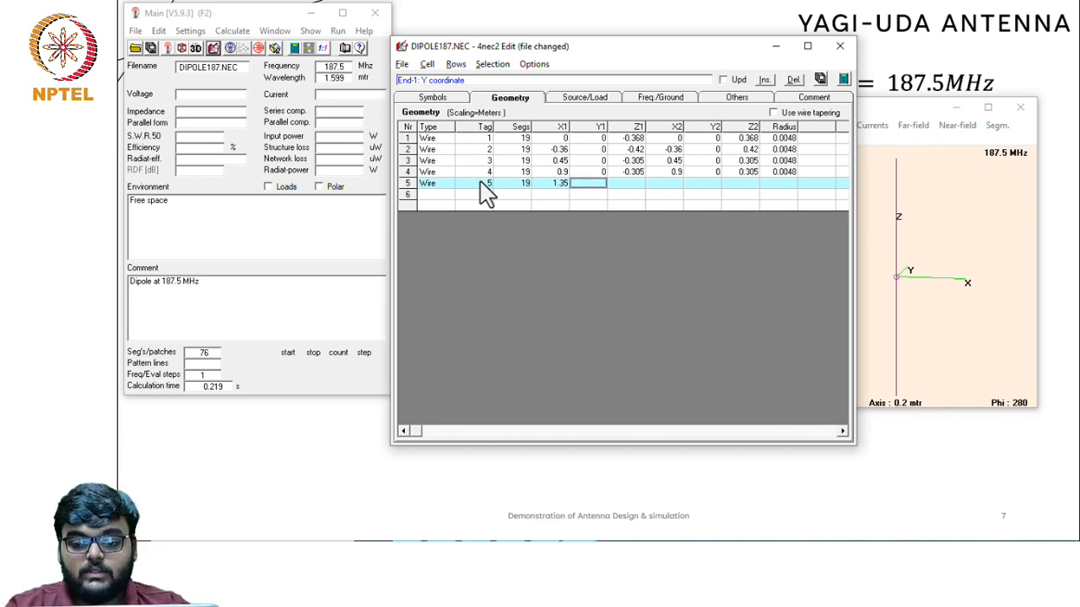
type("0")
key("Tab")
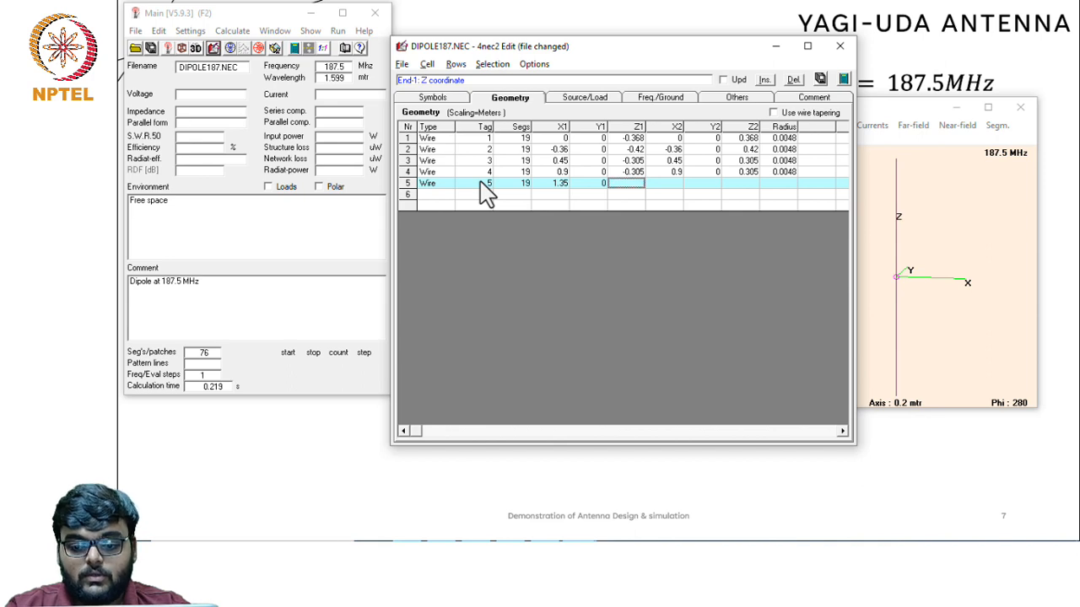
type("-0.")
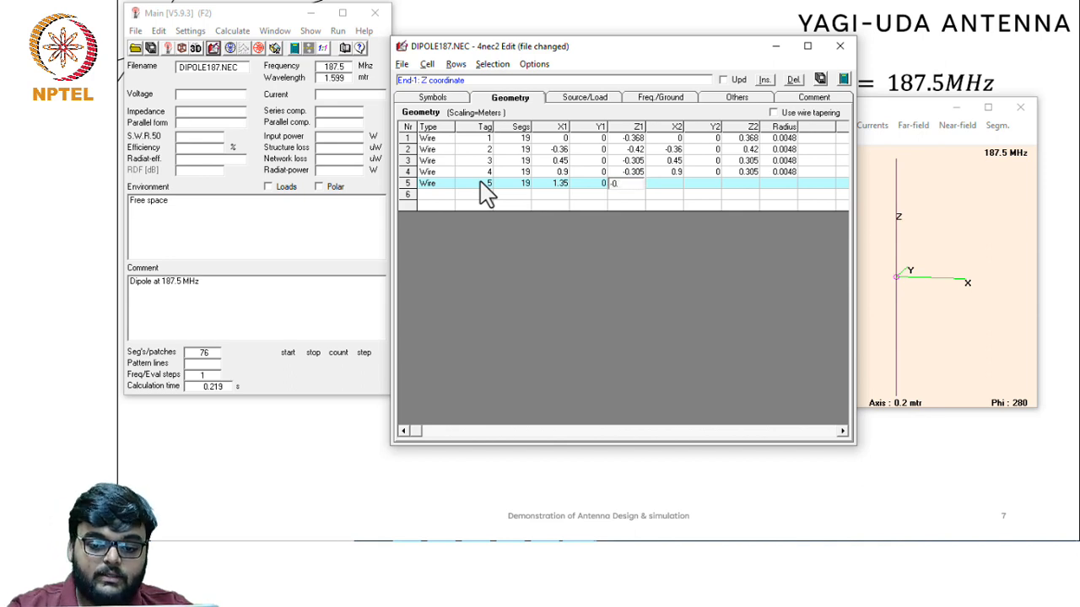
type("305")
key("Tab")
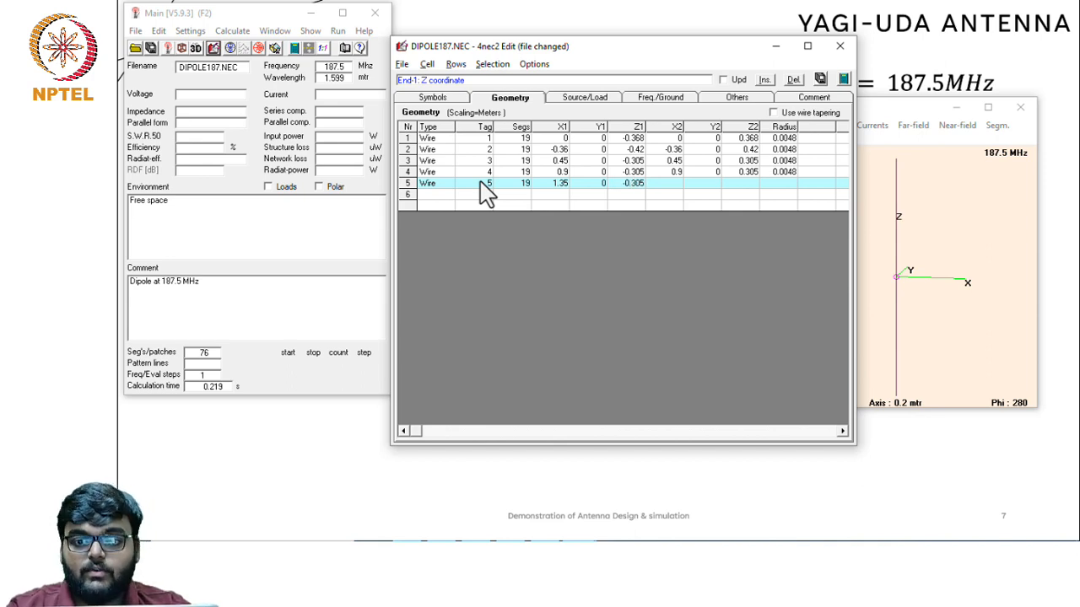
Set the fifth wire's second end to X2 1.35, Y2 0 and Z2 0.305, with a radius of 0.0048
type("1.")
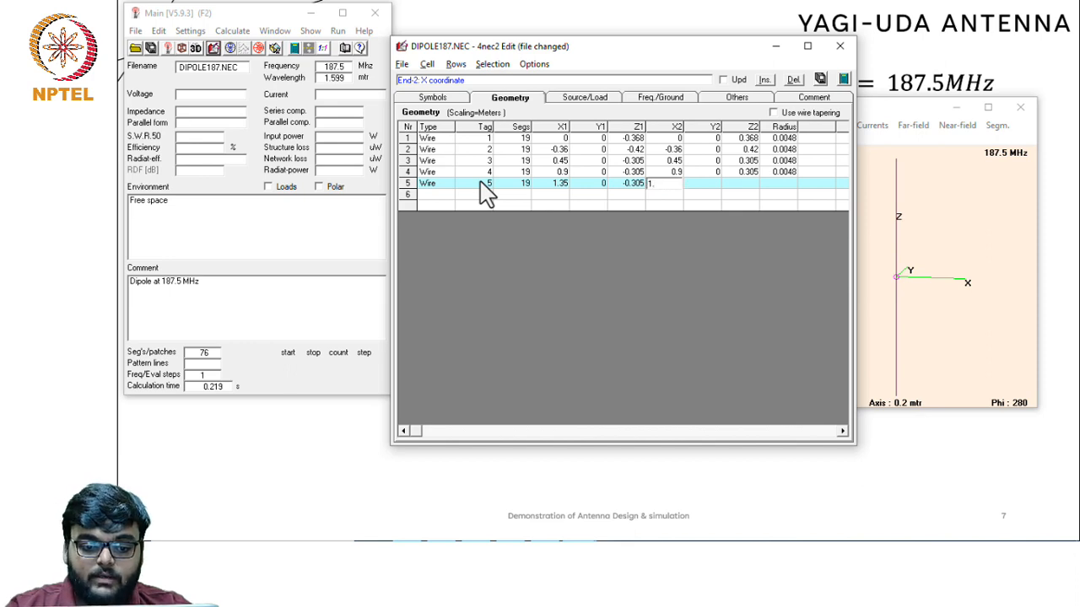
type("3")
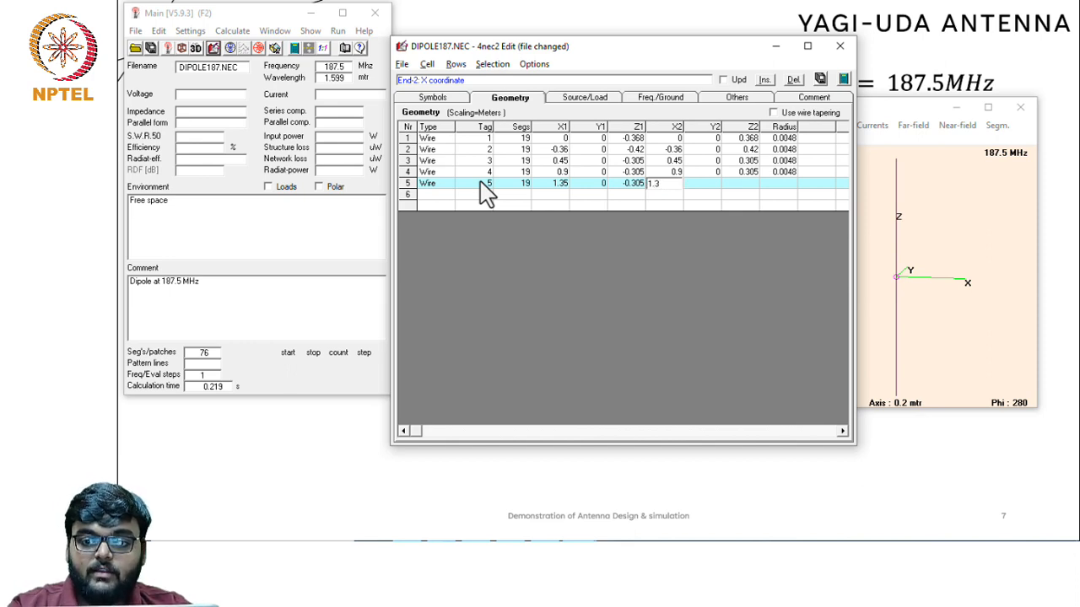
type("5")
key("Tab")
type("0")
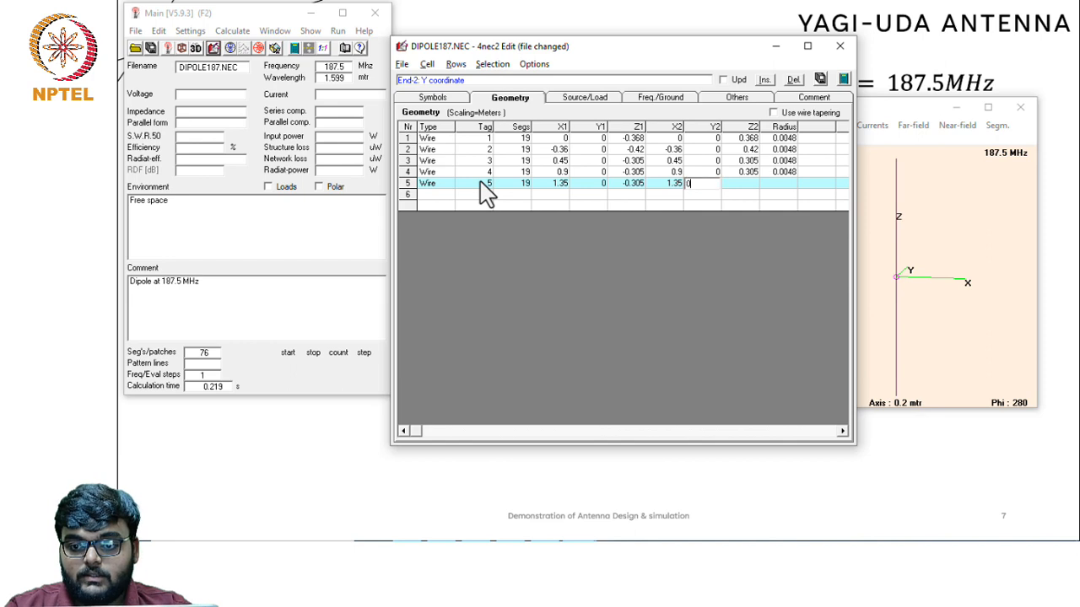
key("Tab")
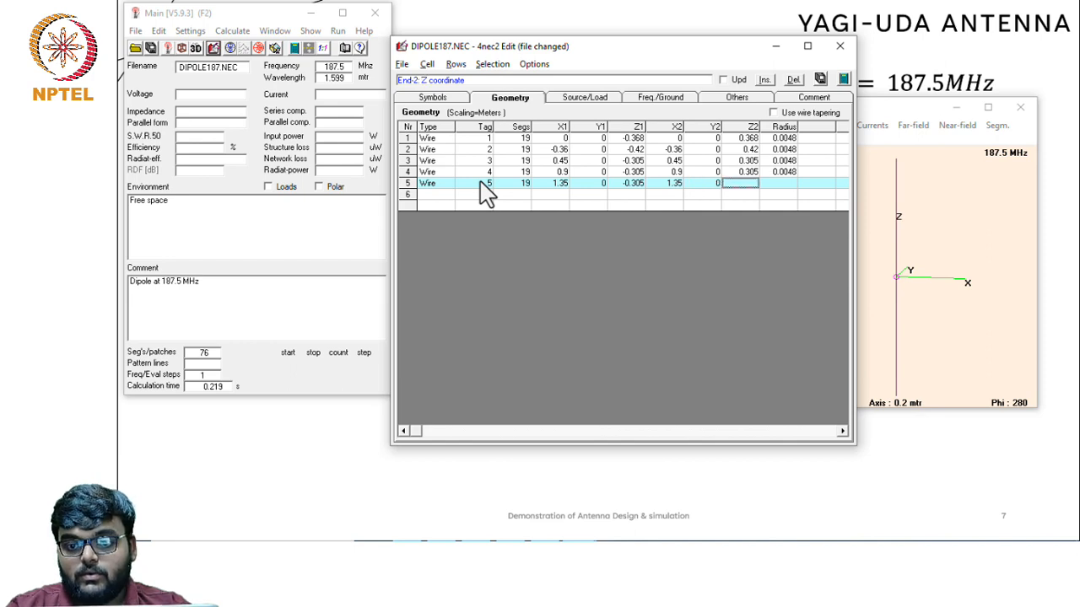
type("0.3")
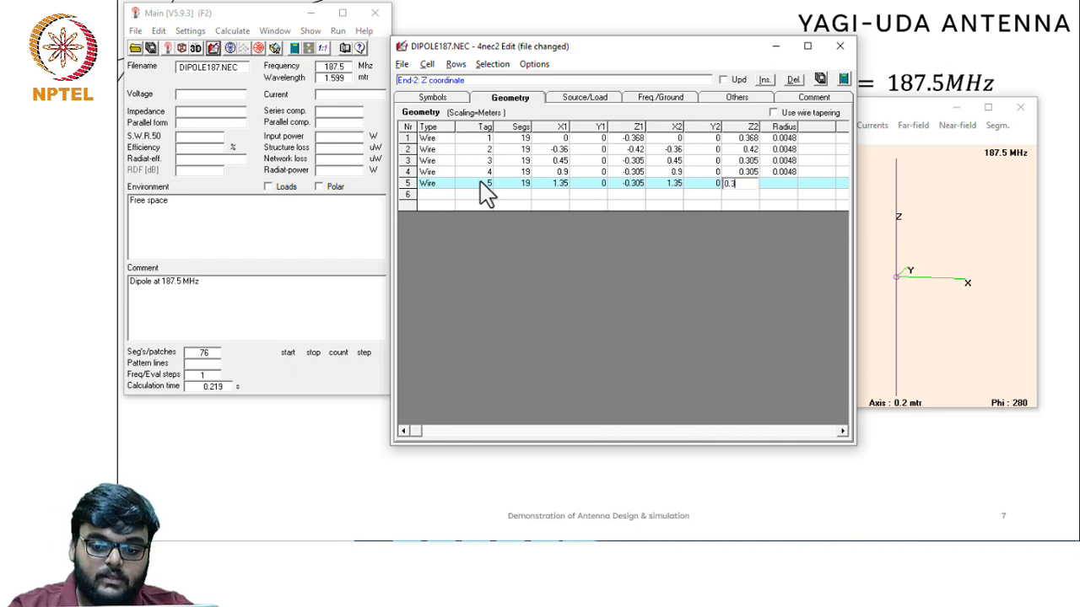
type("05")
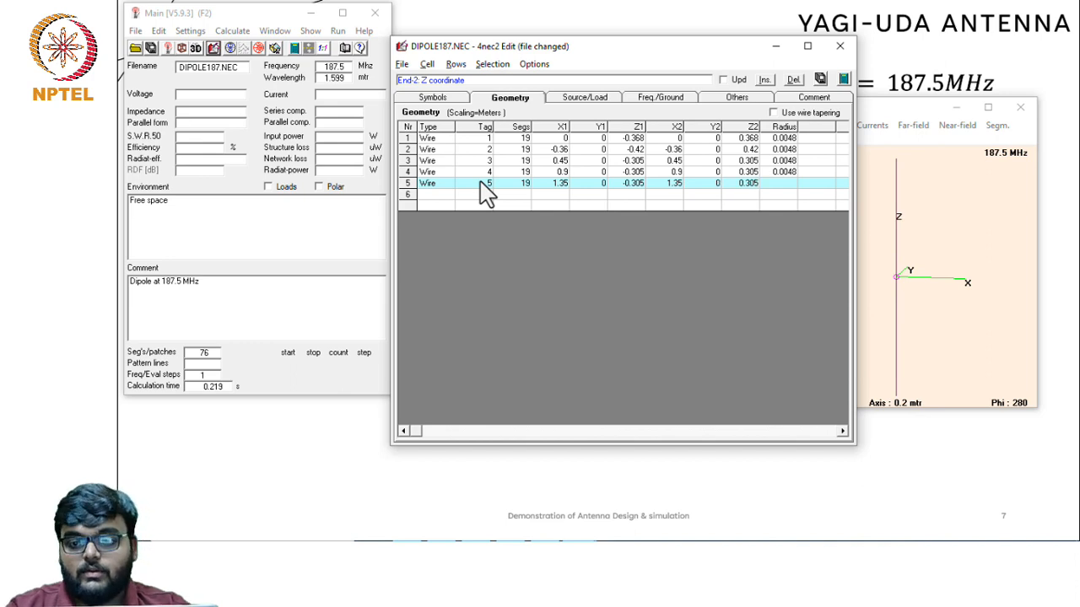
key("Tab")
type("0")
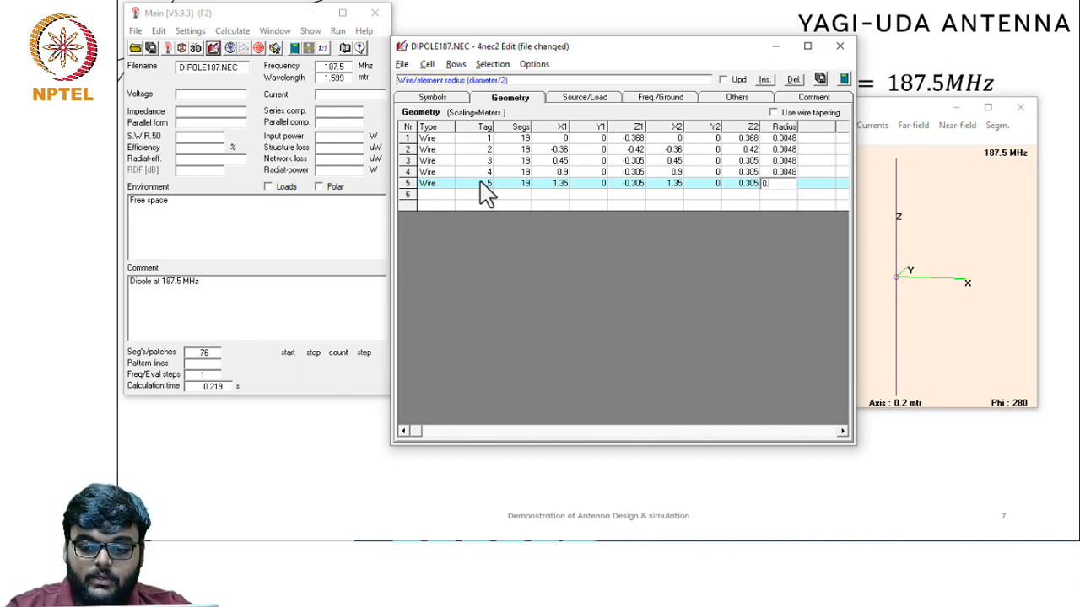
type(".0048")
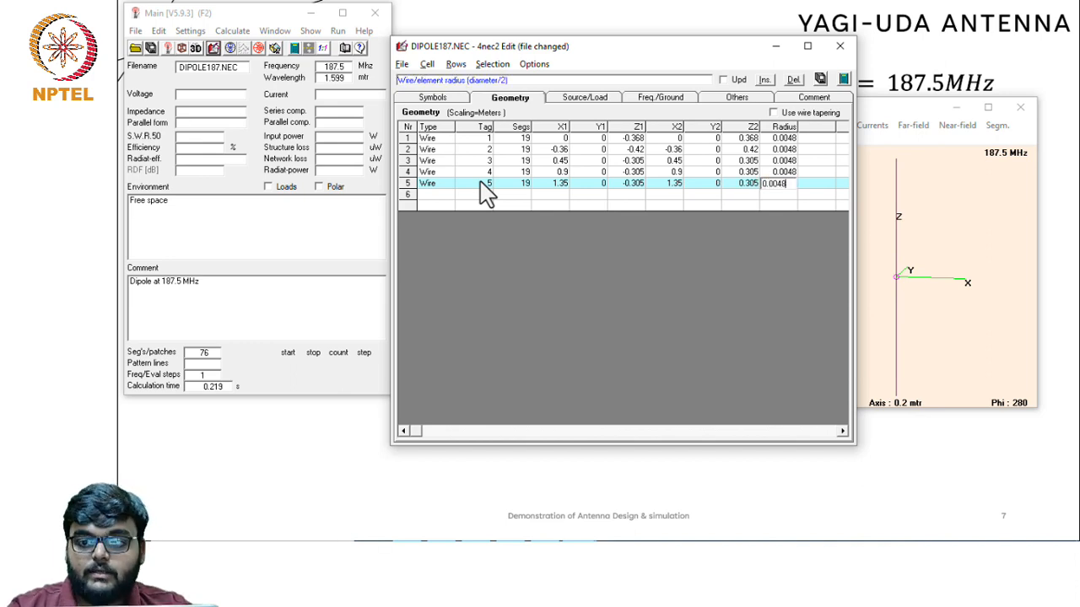
key("Return")
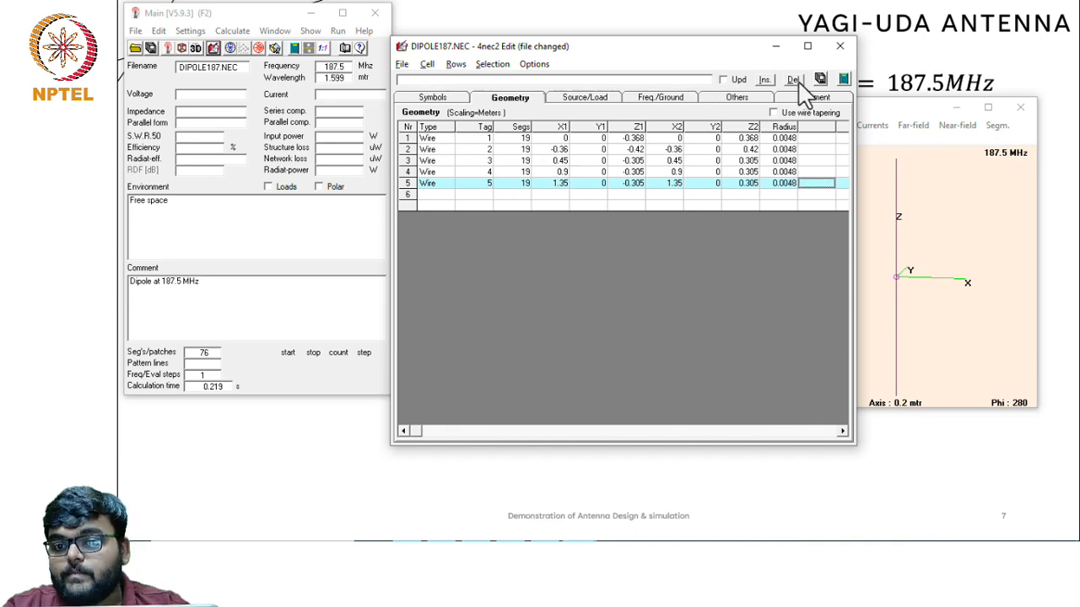
Generate the full far-field pattern at 187.5 MHz with losses zeroed for the average gain test, and read the five-element antenna's gain at 90 degrees
left_click(842, 80)
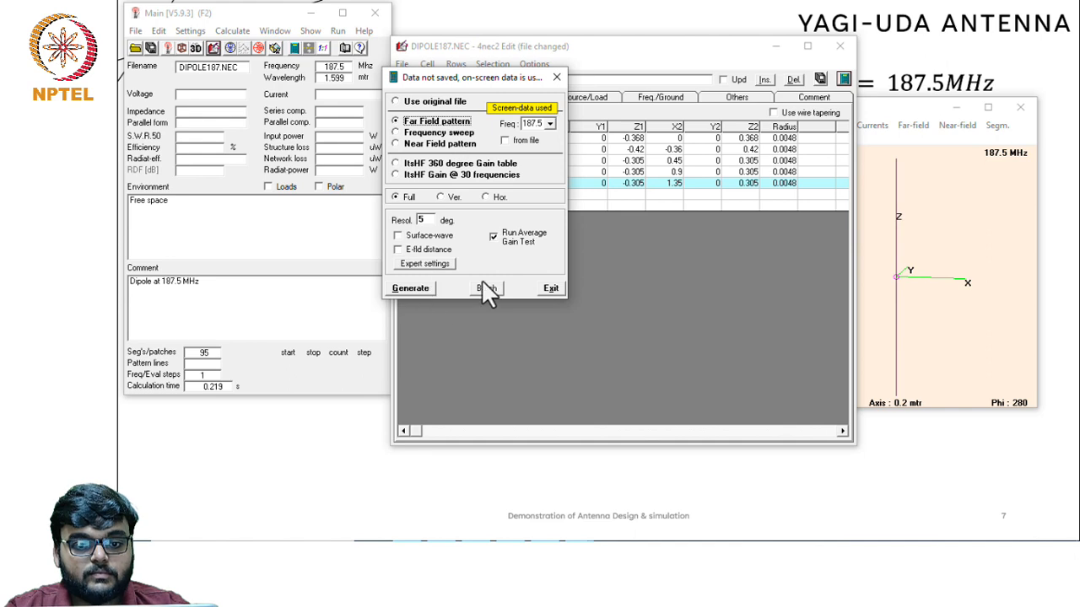
left_click(411, 290)
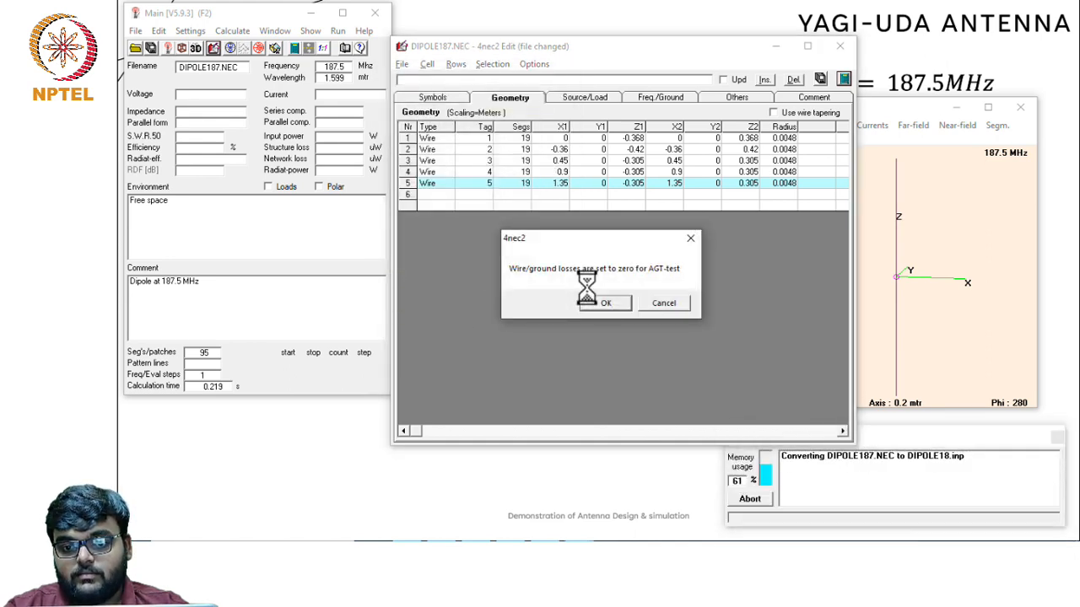
left_click(605, 303)
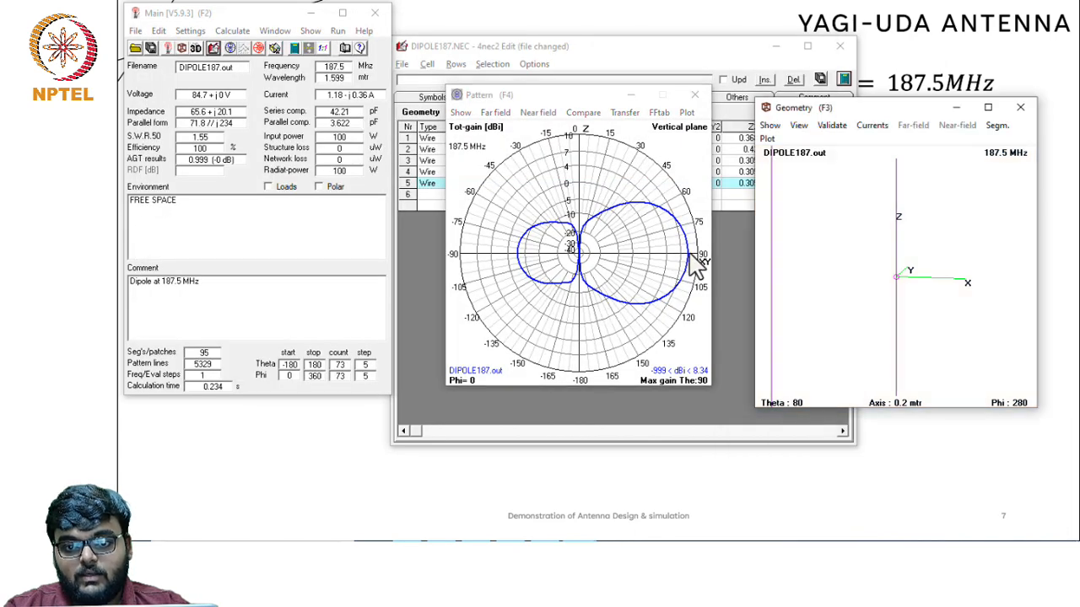
left_click(693, 266)
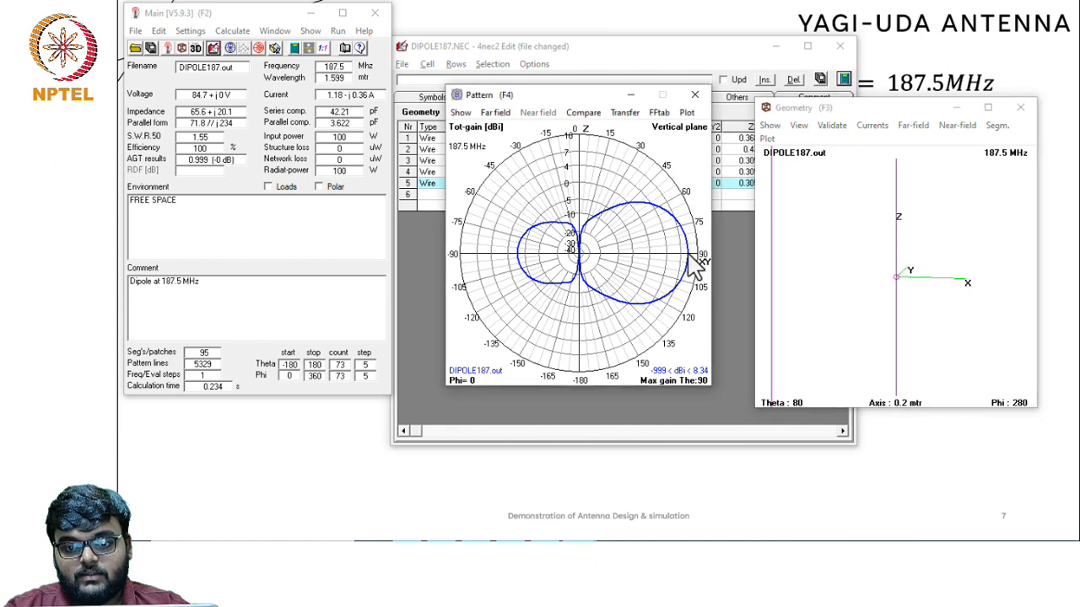
left_click(691, 270)
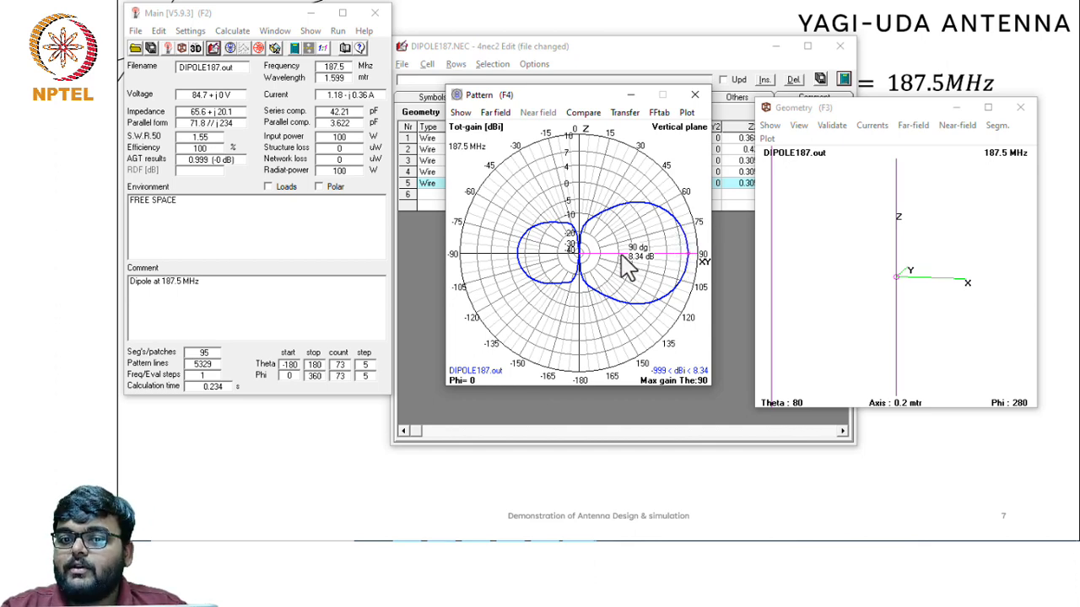
Read the gain on the vertical pattern's main lobe at 60 and 120 degrees
left_click(663, 214)
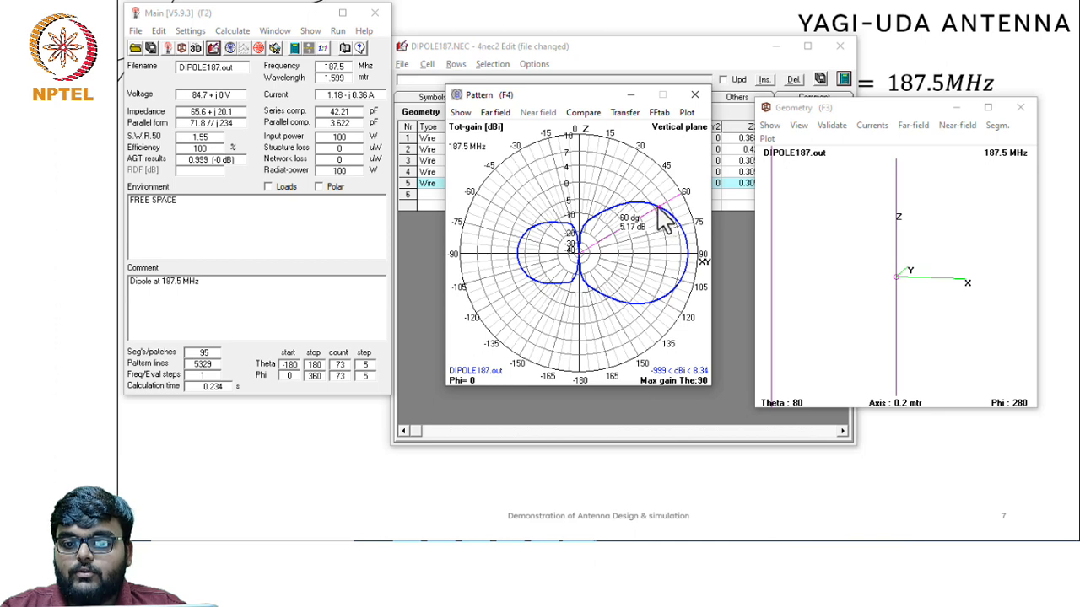
left_click(666, 212)
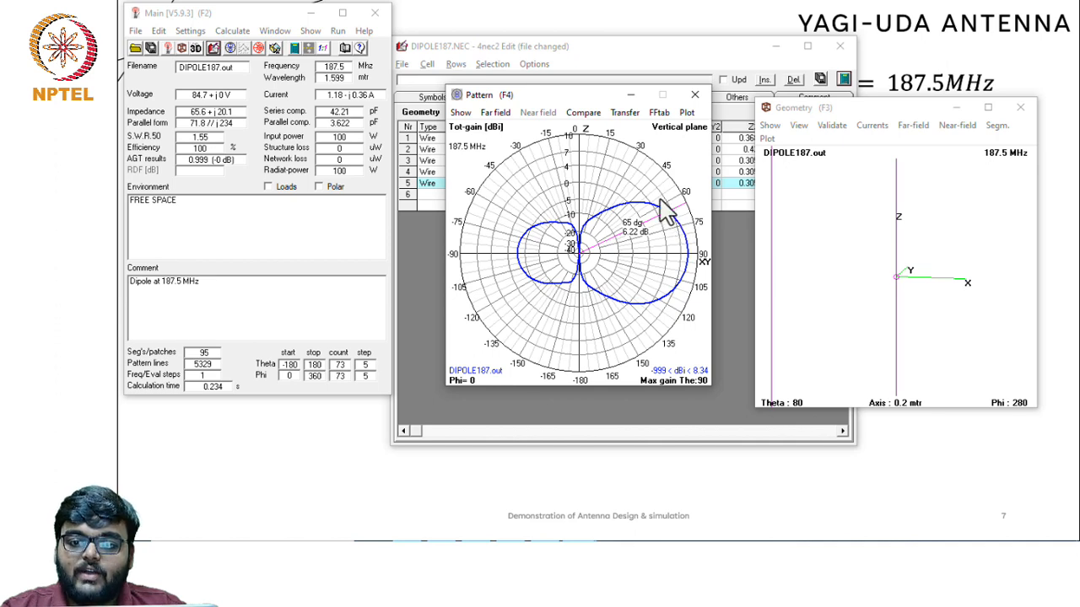
left_click(662, 213)
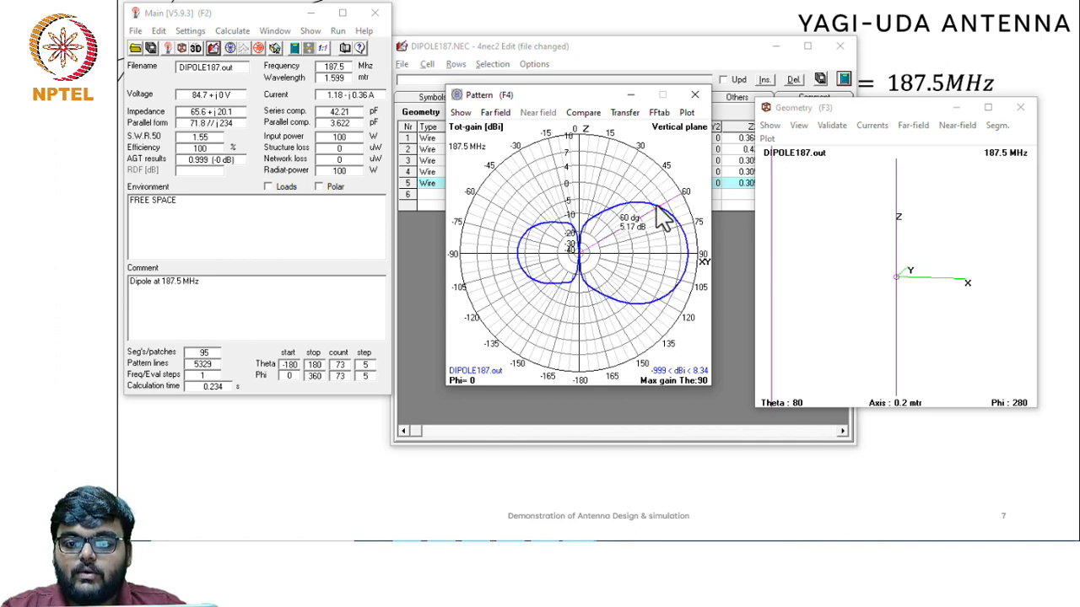
left_click(663, 308)
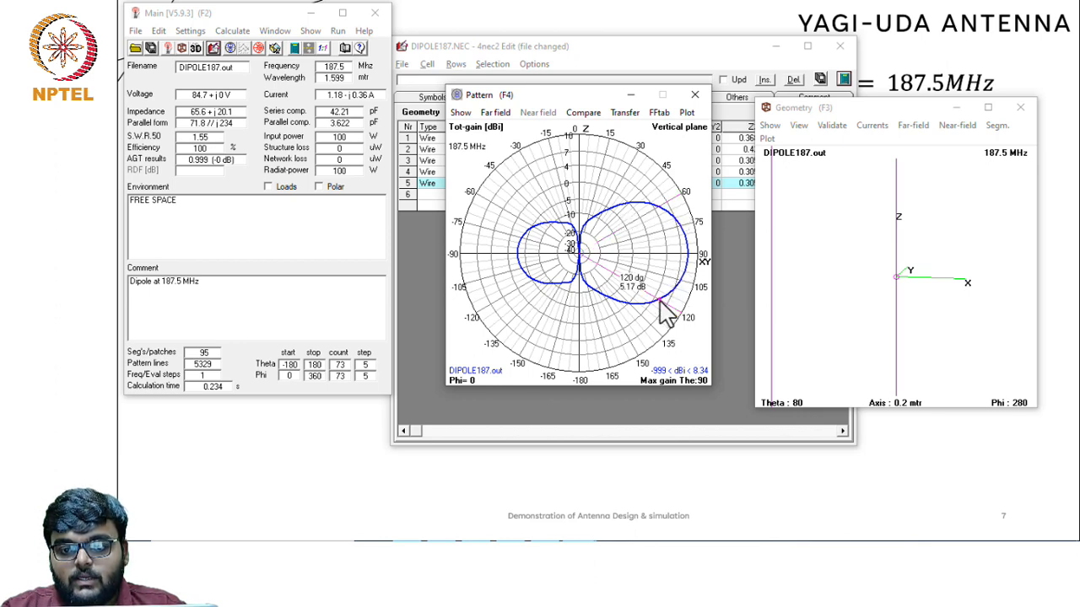
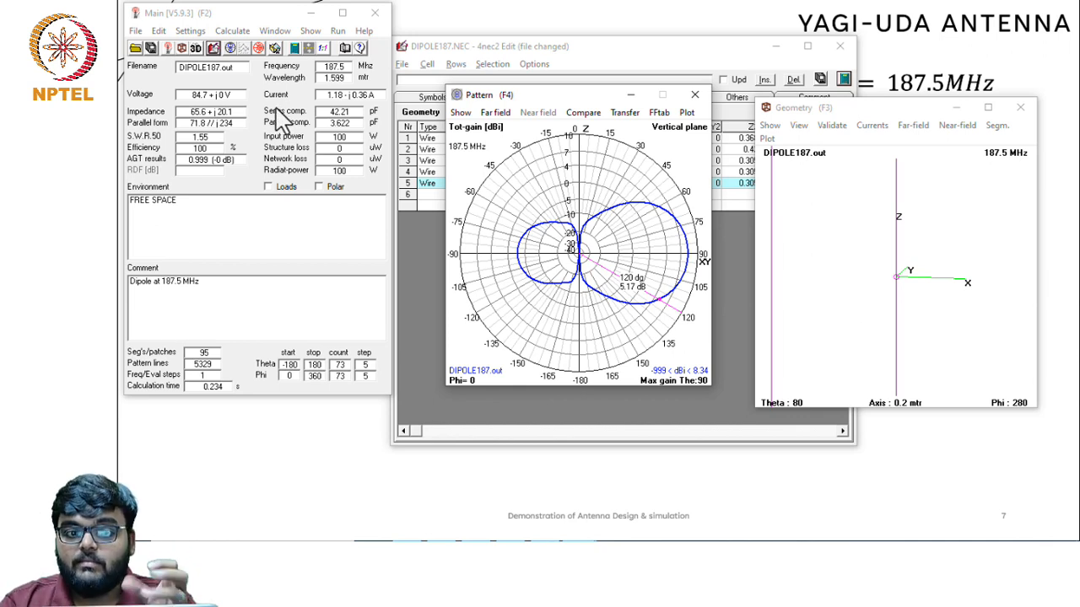
View the antenna's total-gain pattern in multi-color in the 3D viewer, rotate it to inspect the lobes, and close the viewer
left_click(196, 48)
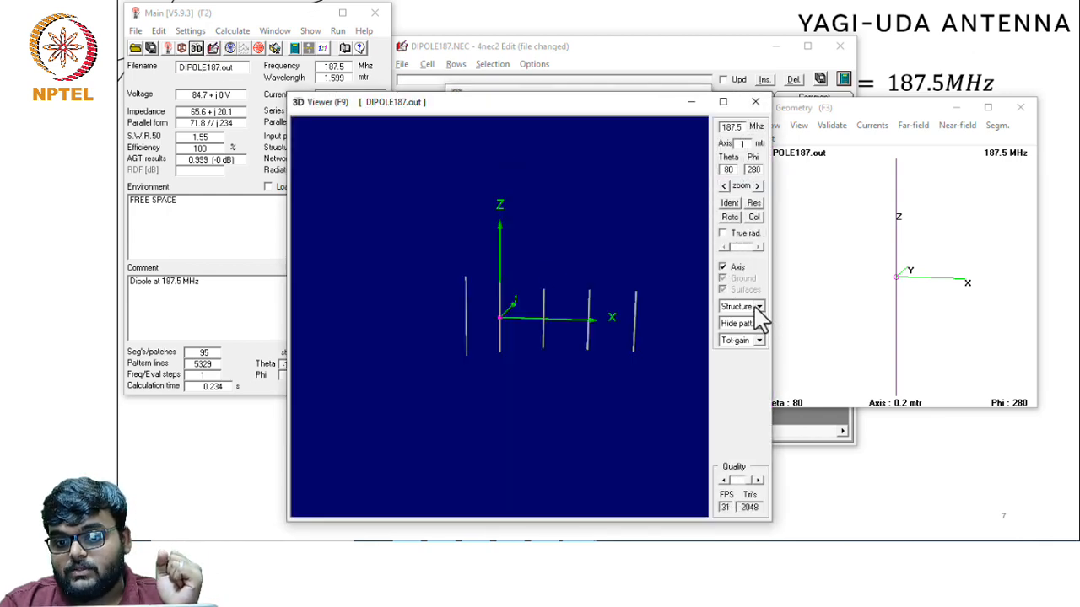
left_click(760, 325)
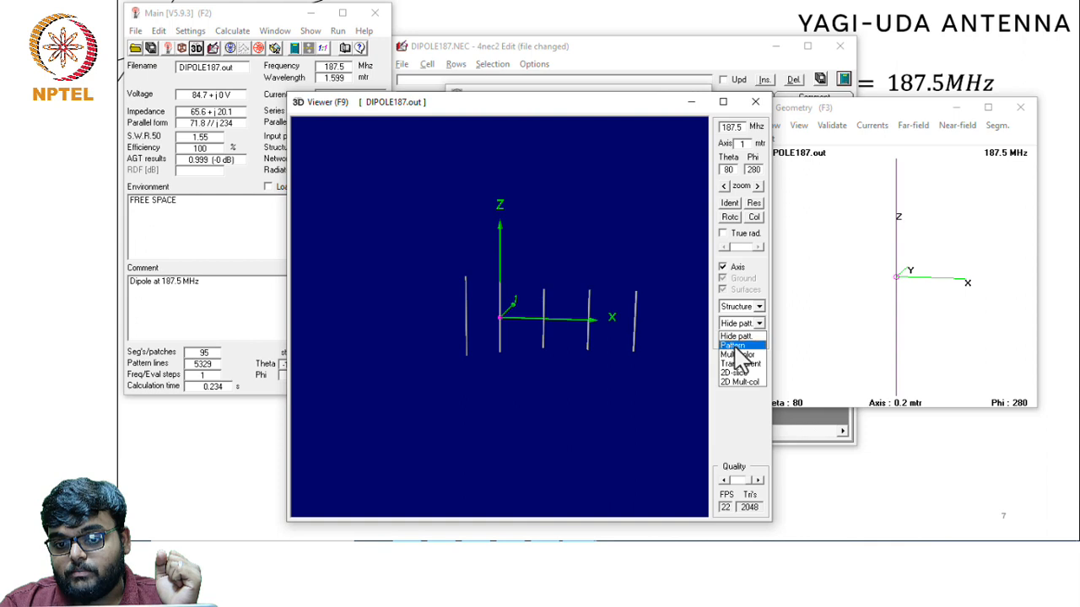
left_click(737, 354)
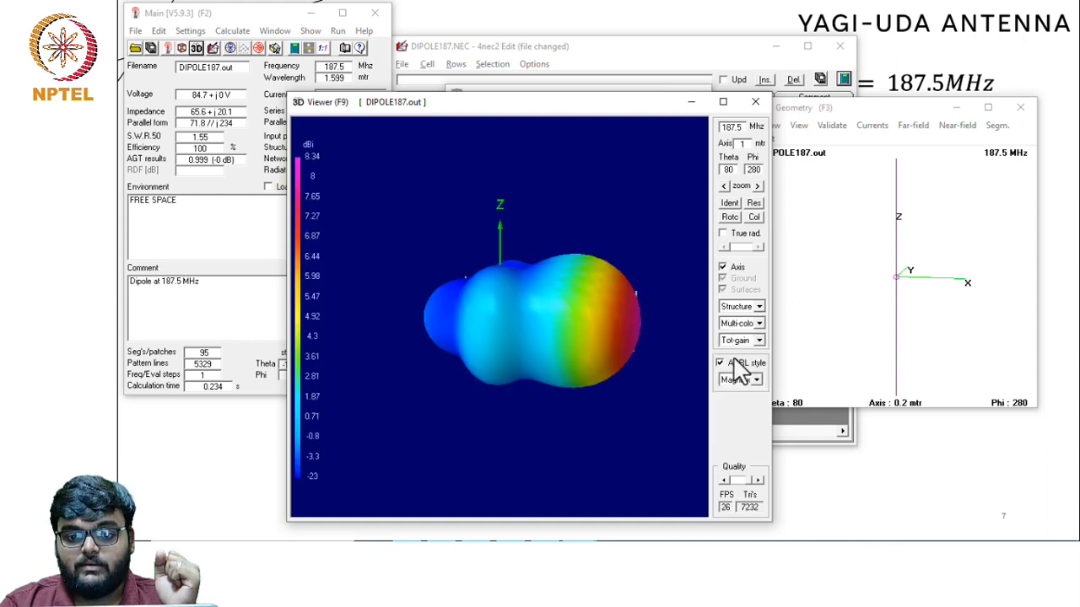
left_click_drag(643, 304, 516, 302)
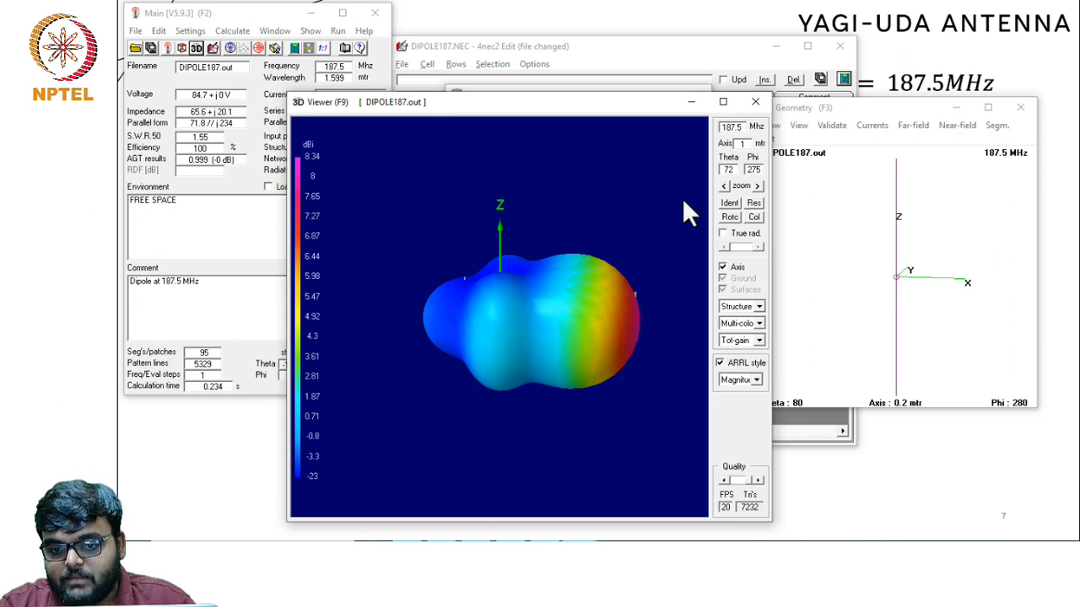
left_click(754, 101)
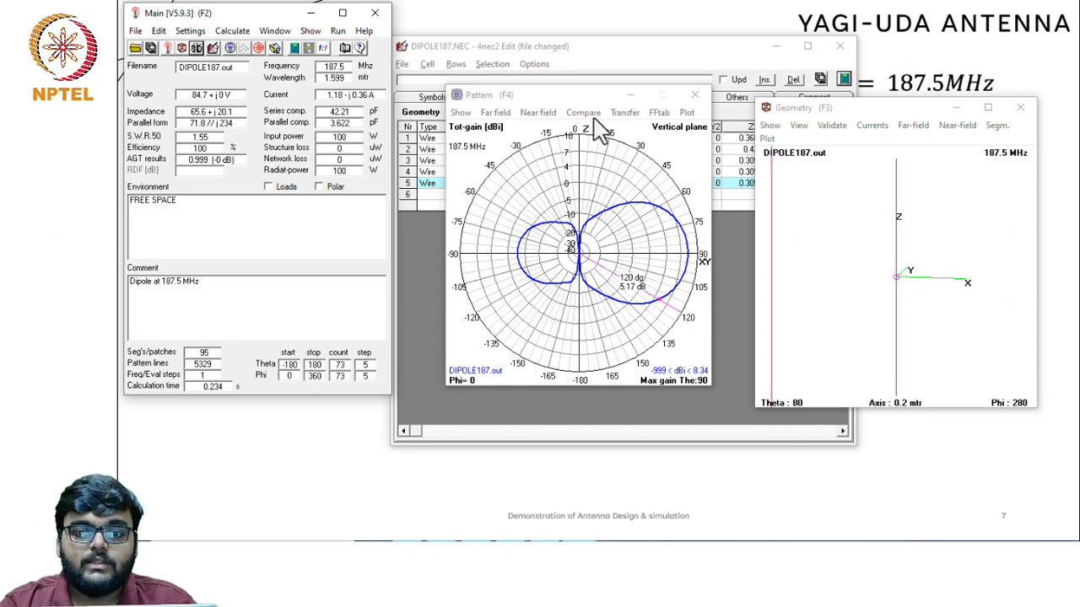
Close the pattern plot and rotate the 3D geometry to inspect the arrangement of the five antenna wires
left_click(695, 94)
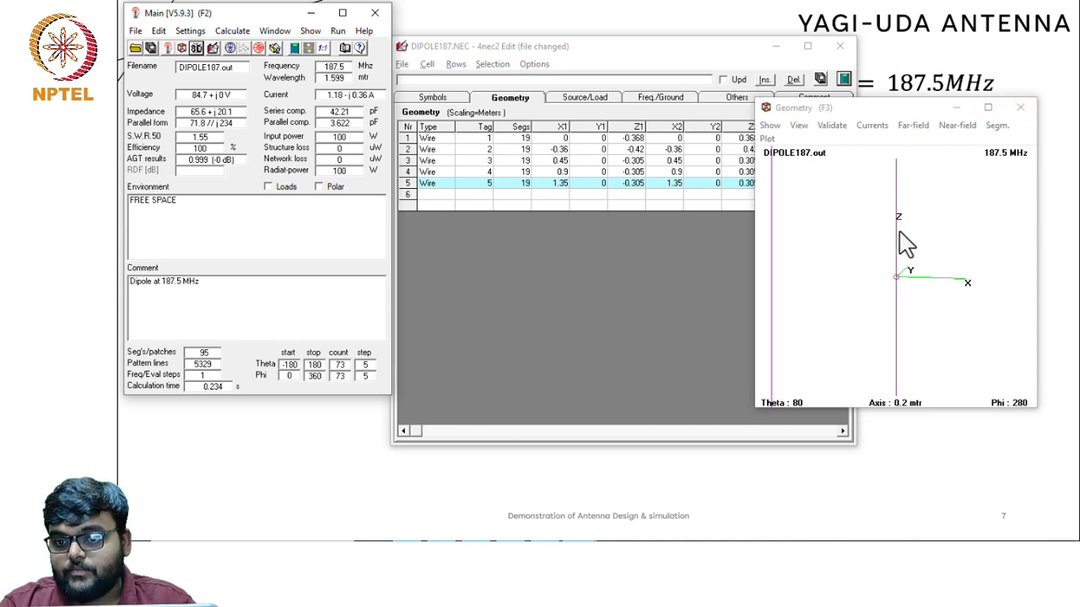
left_click_drag(907, 245, 853, 260)
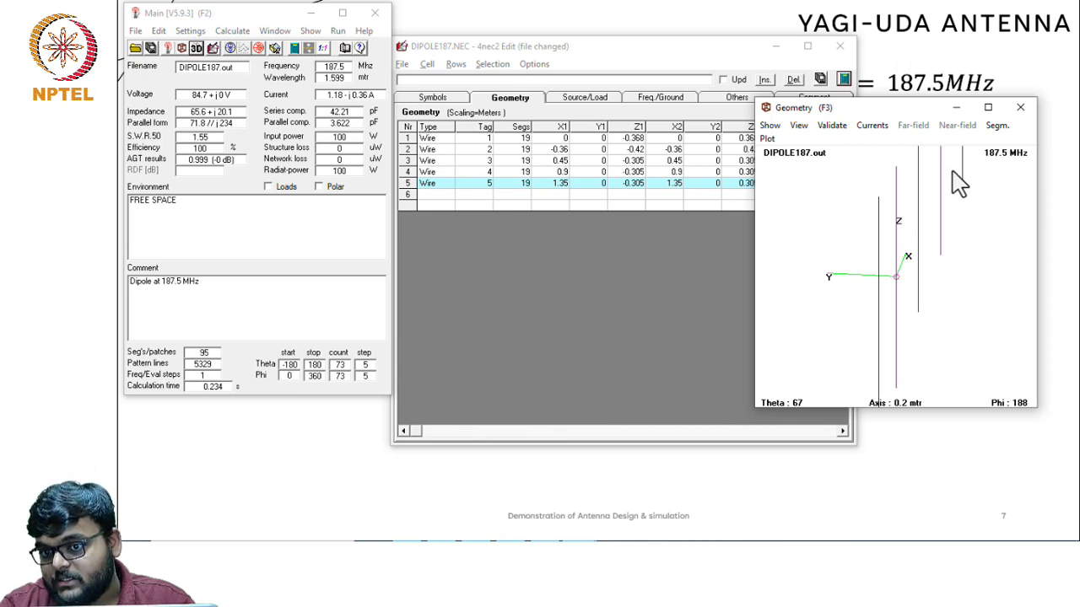
left_click(844, 78)
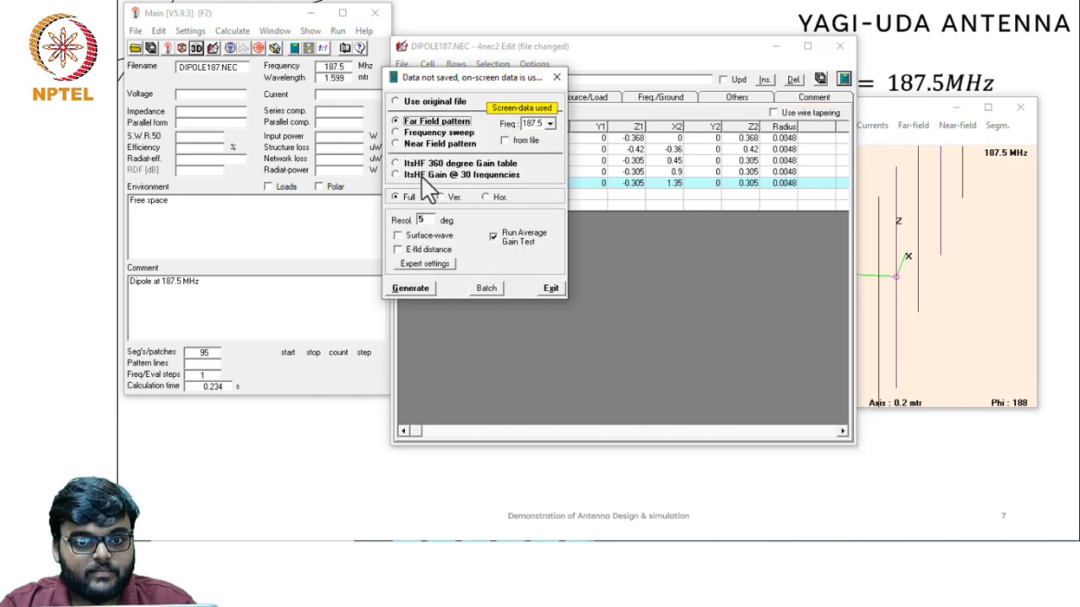
left_click(410, 288)
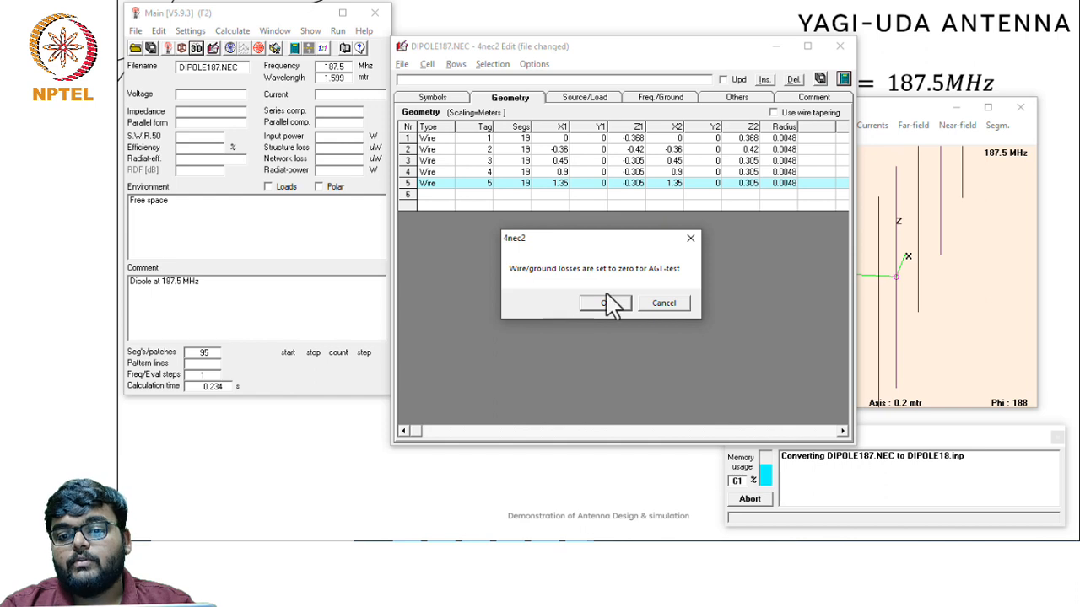
left_click(657, 302)
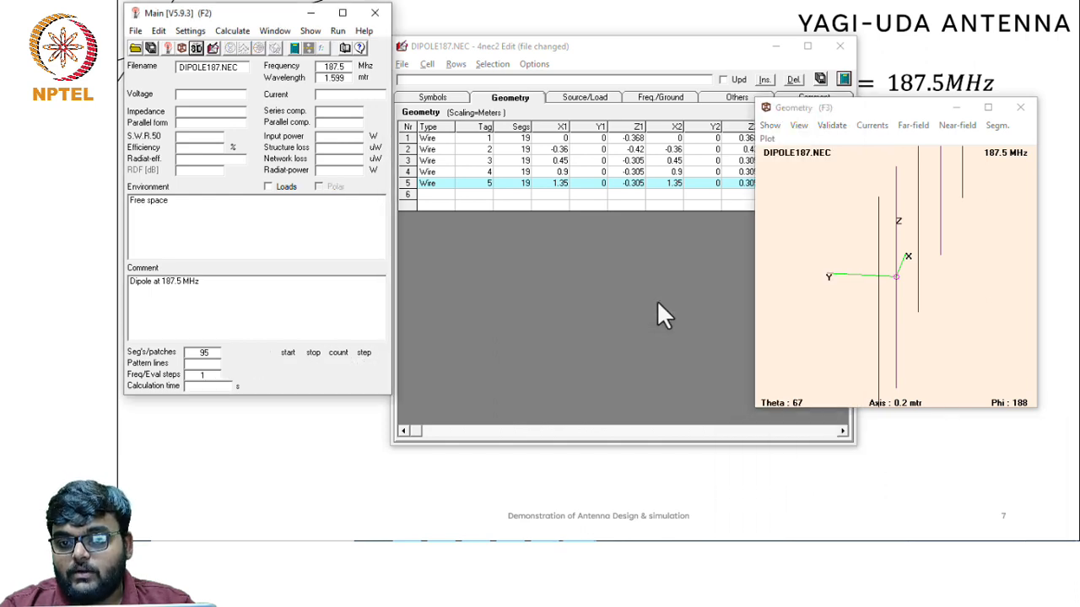
Review the model's voltage source, its frequency and ground environment, and its extended-kernel, geometry-file and coupling settings
left_click(645, 270)
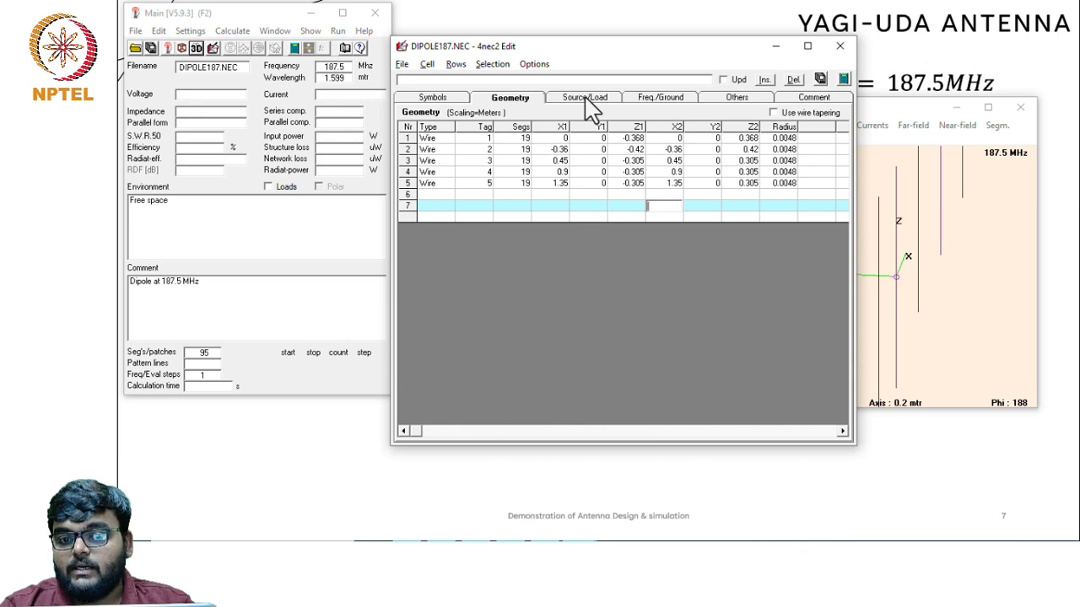
left_click(589, 98)
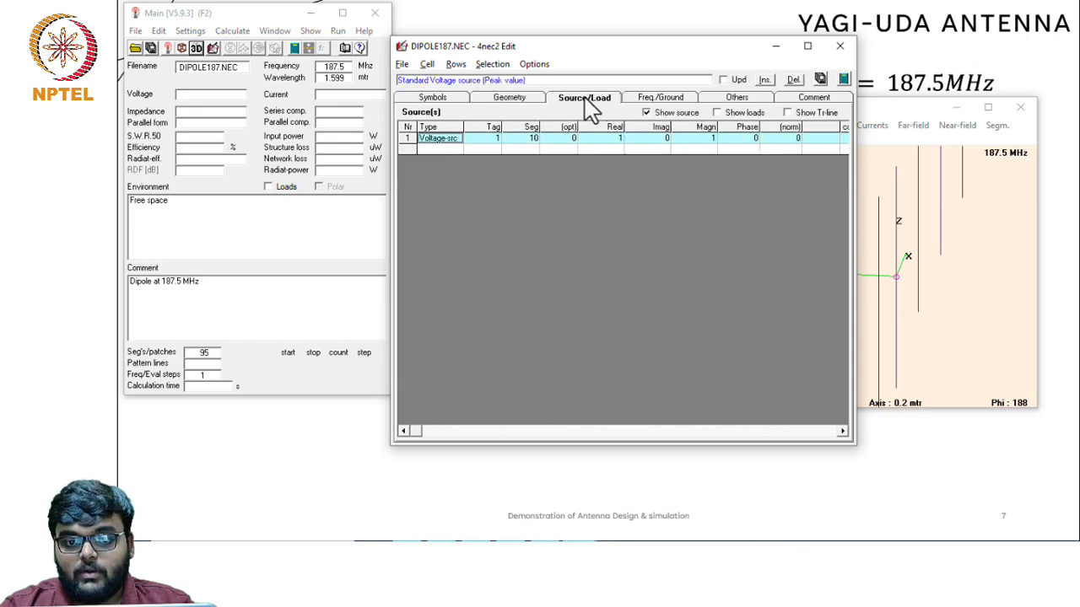
left_click(650, 99)
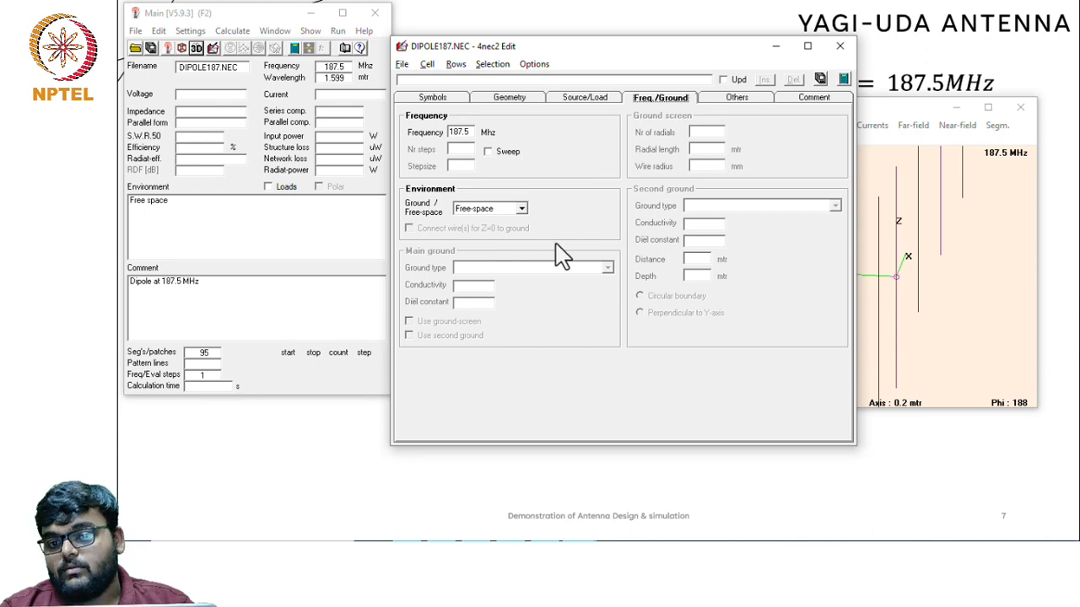
left_click(733, 98)
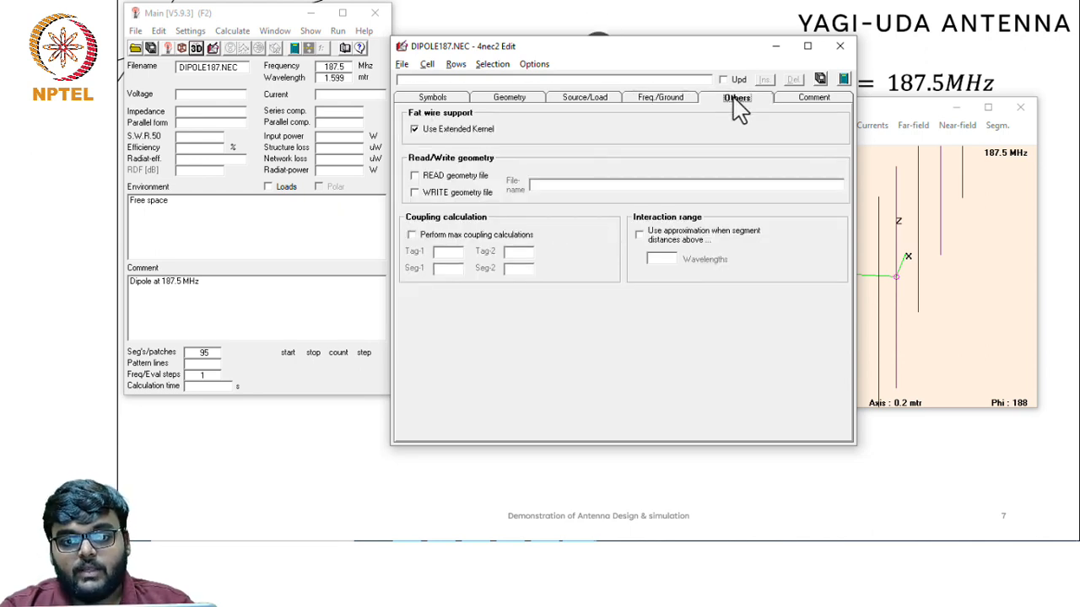